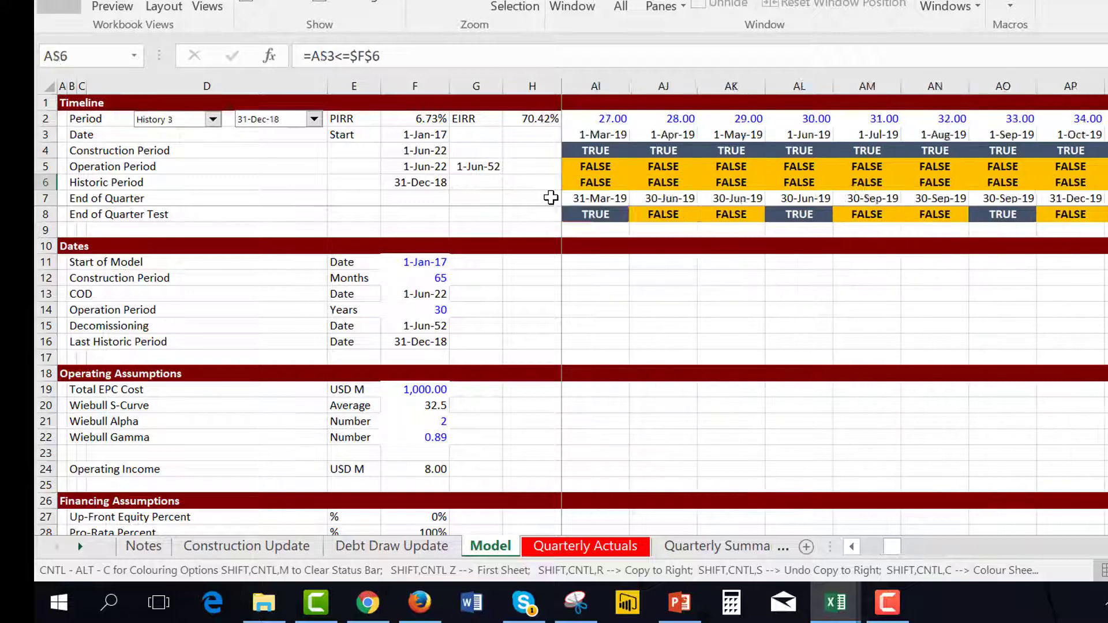
# Examine the construction, operation and historic period flags along the Model sheet's timeline through the construction-to-operation changeover, and return to its start.
pyautogui.press('Right')
pyautogui.press('Right')
pyautogui.press('Right')
pyautogui.press('Right')
pyautogui.press('Right')
pyautogui.press('Right')
pyautogui.press('Right')
pyautogui.press('Right')
pyautogui.press('Right')
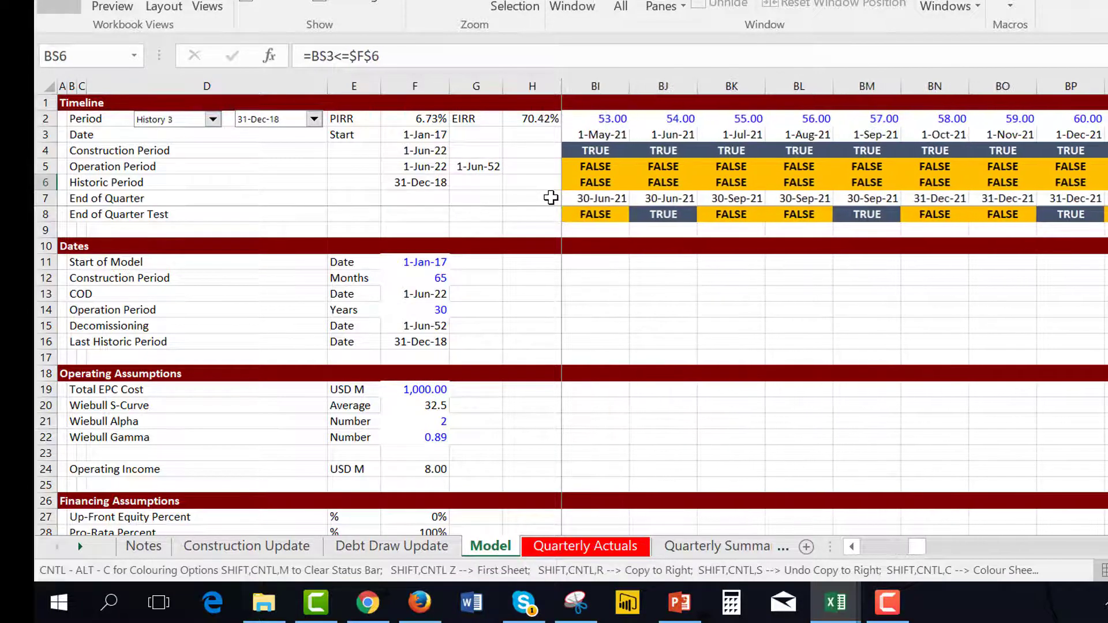
pyautogui.press('Left')
pyautogui.press('Left')
pyautogui.press('Left')
pyautogui.press('Left')
pyautogui.press('Left')
pyautogui.press('Left')
pyautogui.press('Left')
pyautogui.press('Left')
pyautogui.press('Left')
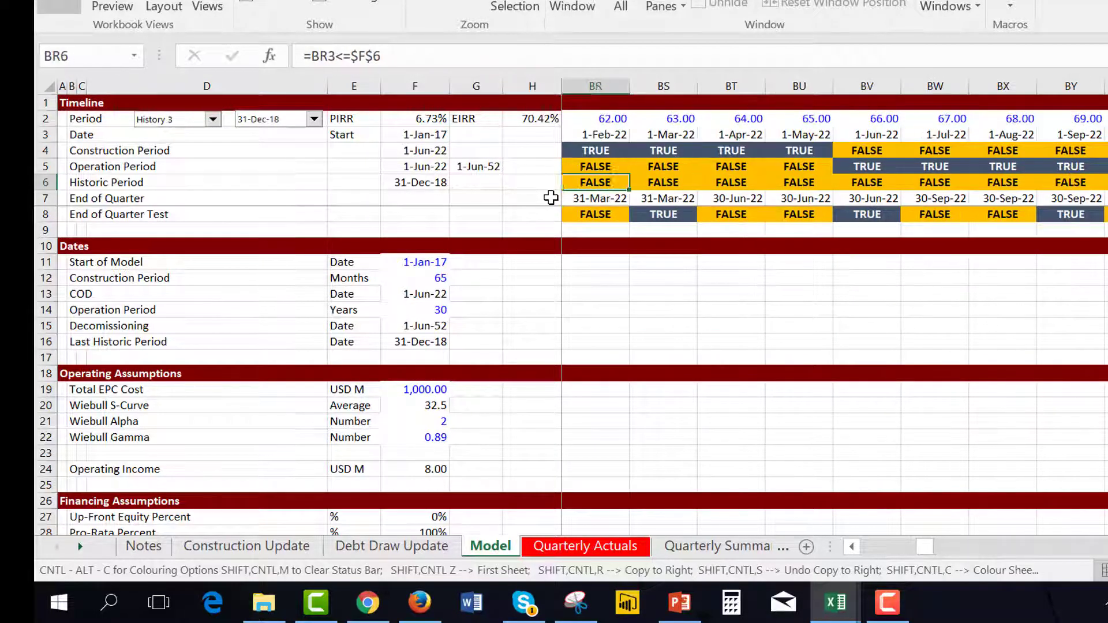
pyautogui.press('Right')
pyautogui.press('Right')
pyautogui.press('Right')
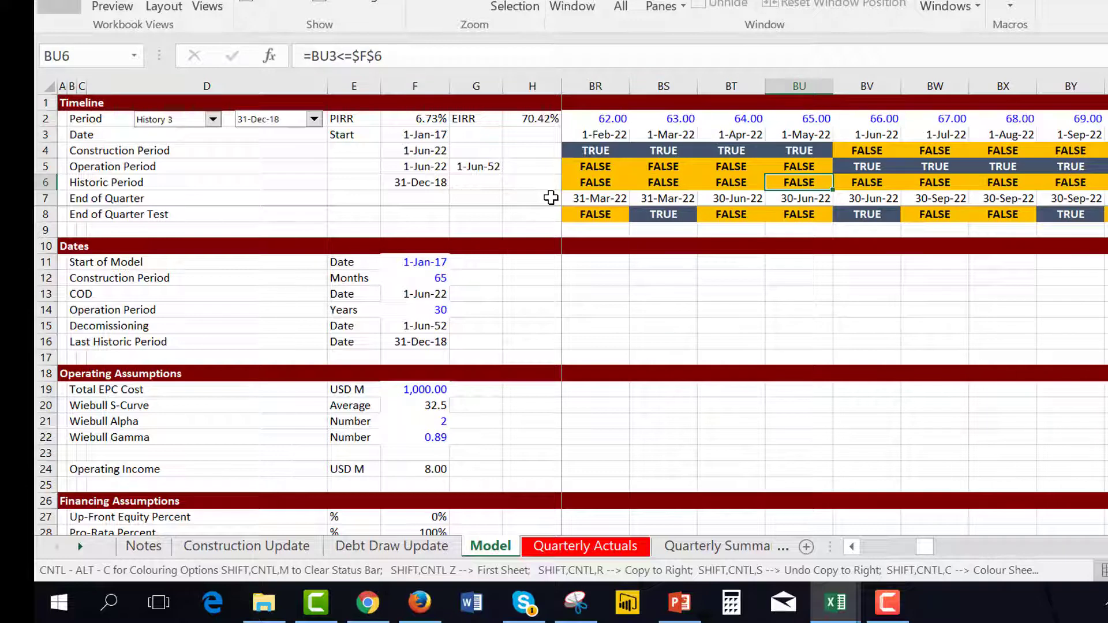
pyautogui.hotkey('ctrl', 'Left')
pyautogui.press('Left')
pyautogui.press('Left')
pyautogui.press('Left')
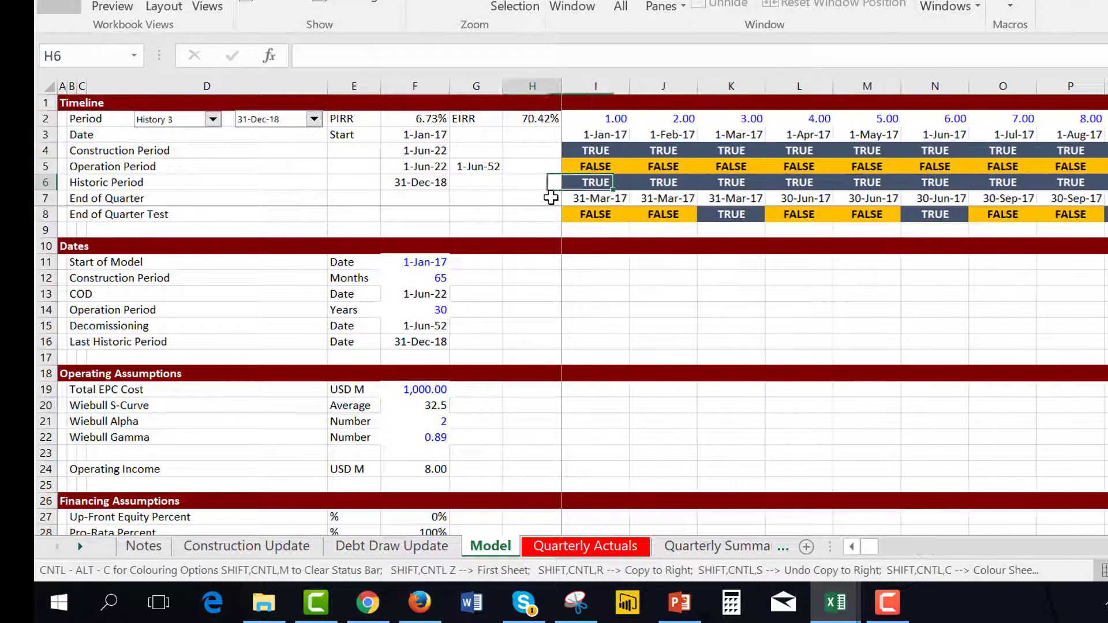
# Review the Dates and Operating Assumptions sections of the Model sheet down to the Operating Income row.
pyautogui.press('Down')
pyautogui.press('Down')
pyautogui.press('Down')
pyautogui.press('Down')
pyautogui.press('Down')
pyautogui.press('Down')
pyautogui.press('Down')
pyautogui.press('Down')
pyautogui.press('Down')
pyautogui.press('Down')
pyautogui.press('Down')
pyautogui.press('Down')
pyautogui.press('Down')
pyautogui.press('Down')
pyautogui.press('Down')
pyautogui.press('Down')
pyautogui.press('Down')
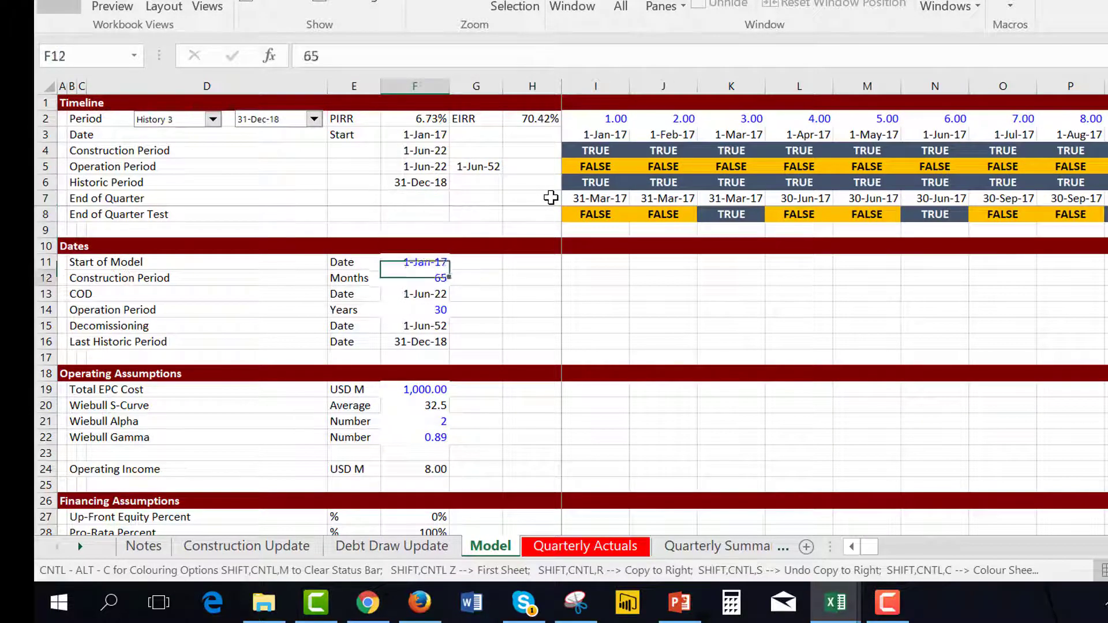
pyautogui.press('Down')
pyautogui.press('Down')
pyautogui.press('Down')
pyautogui.press('Down')
pyautogui.press('Down')
pyautogui.press('Down')
pyautogui.press('Down')
pyautogui.press('Down')
pyautogui.press('Down')
pyautogui.press('Down')
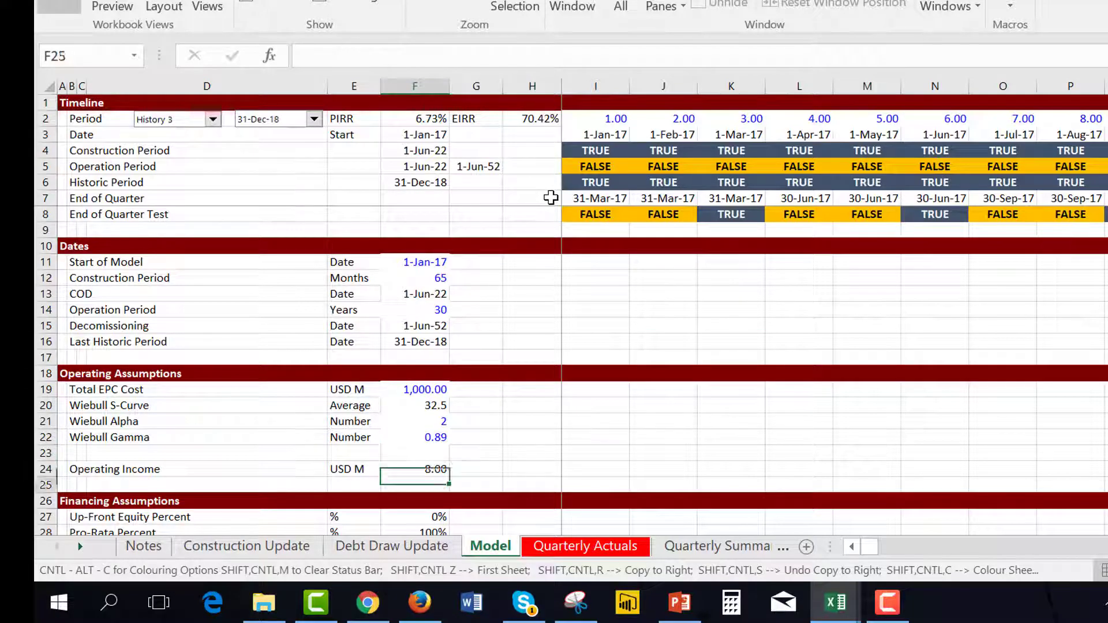
# Review the Financing Assumptions down to the Up-front Fee, and go back up to the Wiebull Alpha input.
pyautogui.press('Up')
pyautogui.press('Down')
pyautogui.press('Down')
pyautogui.press('Down')
pyautogui.press('Down')
pyautogui.press('Down')
pyautogui.press('Down')
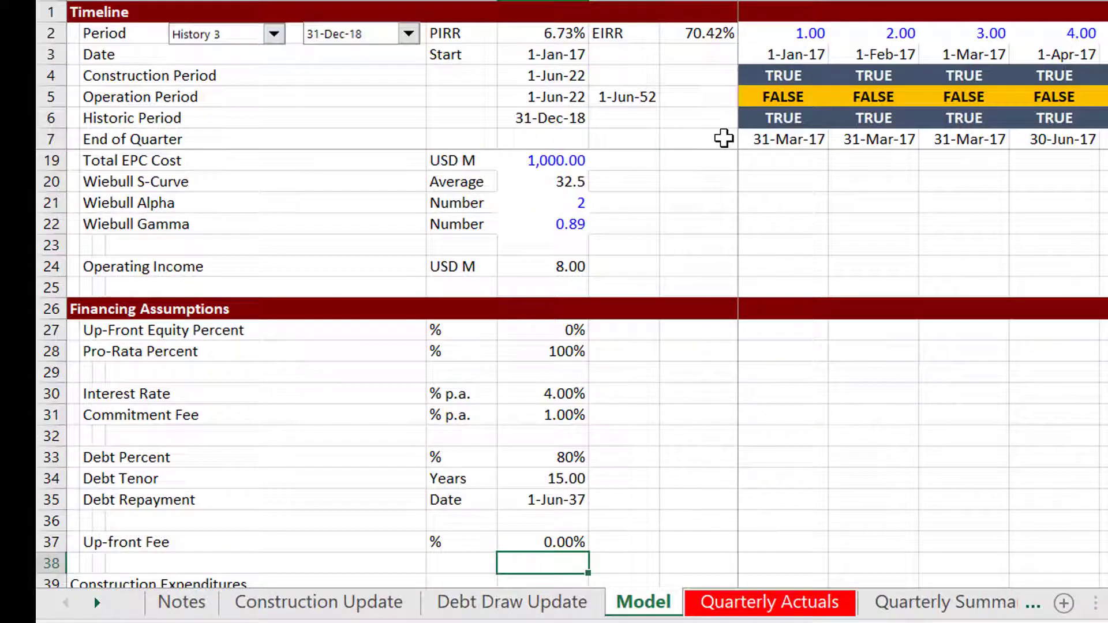
pyautogui.press('Up')
pyautogui.press('Up')
pyautogui.press('Up')
pyautogui.press('Up')
pyautogui.press('Up')
pyautogui.press('Up')
pyautogui.press('Up')
pyautogui.press('Up')
pyautogui.press('Up')
pyautogui.press('Up')
pyautogui.press('Up')
pyautogui.press('Up')
pyautogui.press('Up')
pyautogui.press('Up')
pyautogui.press('Up')
pyautogui.press('Up')
pyautogui.press('Up')
pyautogui.press('Up')
pyautogui.press('Up')
pyautogui.press('Up')
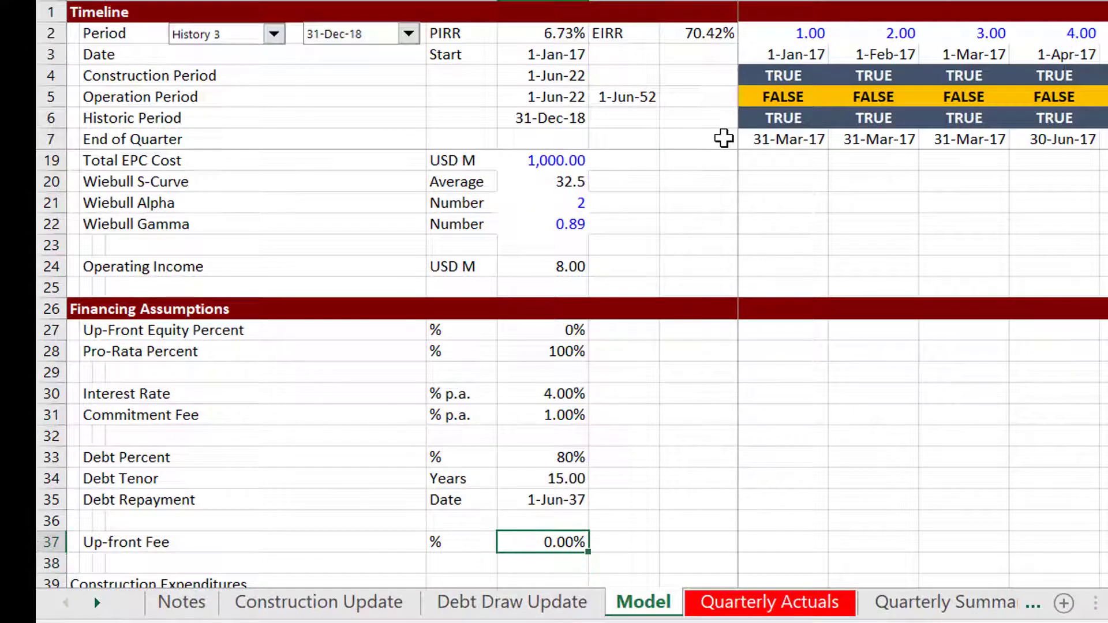
pyautogui.press('Down')
pyautogui.press('Down')
pyautogui.press('Down')
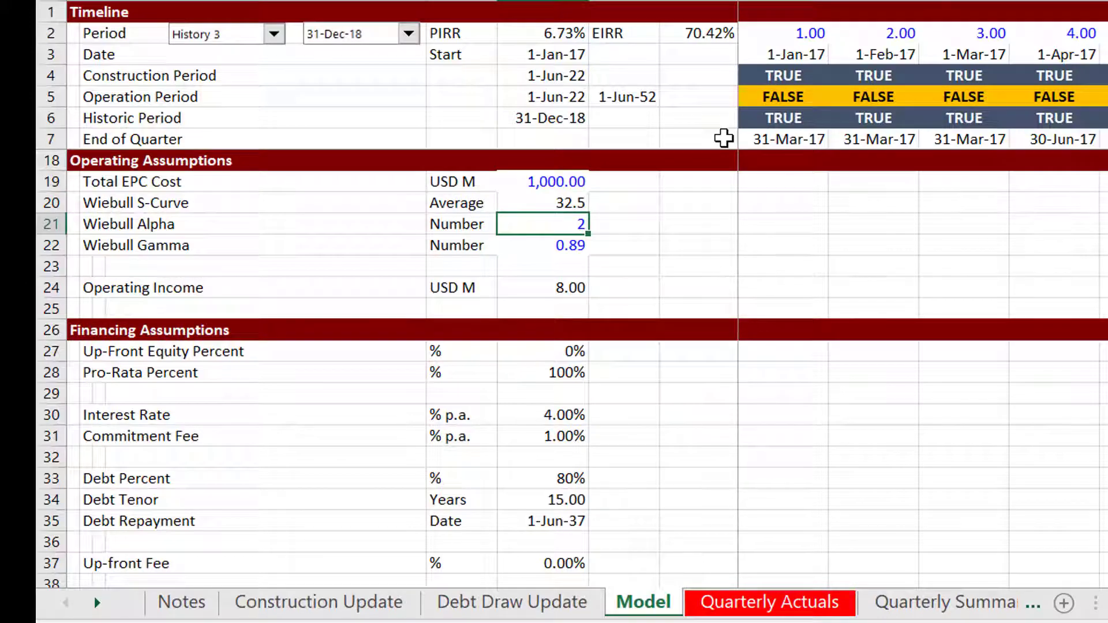
# Examine the balance sheet with actuals on the Quarterly Actuals sheet, from Construction Work in Progress through Total Liabilities and Capital.
pyautogui.hotkey('ctrl', 'pagedown')
pyautogui.press('Up')
pyautogui.press('Up')
pyautogui.press('Up')
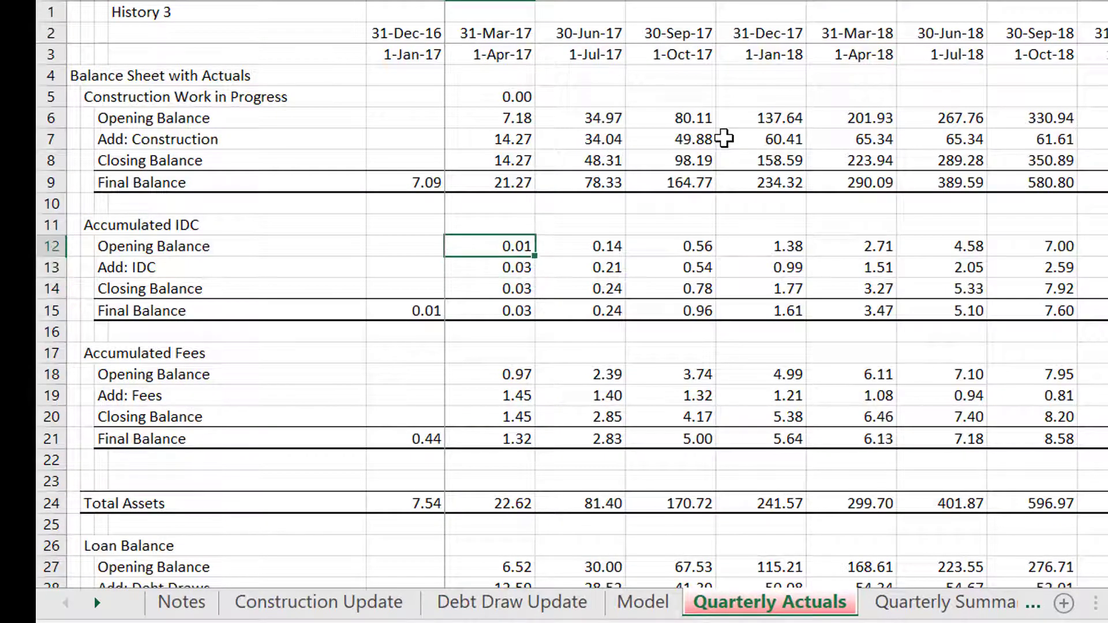
pyautogui.press('Up')
pyautogui.press('Up')
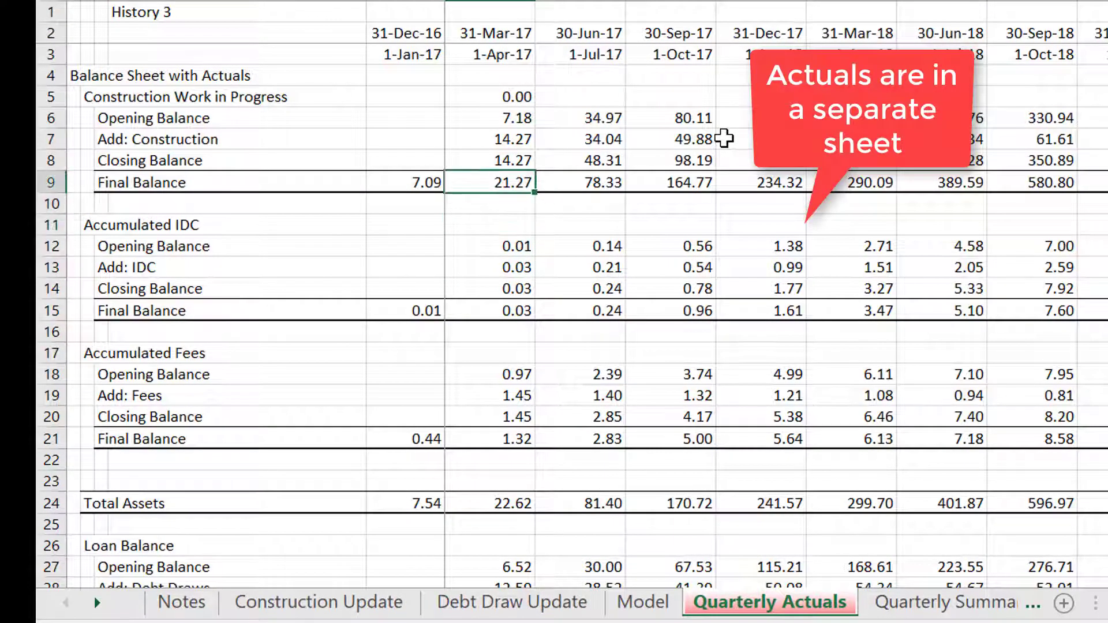
pyautogui.press('Down')
pyautogui.press('Down')
pyautogui.press('Down')
pyautogui.press('Down')
pyautogui.press('Down')
pyautogui.press('Down')
pyautogui.press('Down')
pyautogui.press('Down')
pyautogui.press('Down')
pyautogui.press('Down')
pyautogui.press('Down')
pyautogui.press('Down')
pyautogui.press('Down')
pyautogui.press('Down')
pyautogui.press('Down')
pyautogui.press('Down')
pyautogui.press('Down')
pyautogui.press('Down')
pyautogui.press('Down')
pyautogui.press('Down')
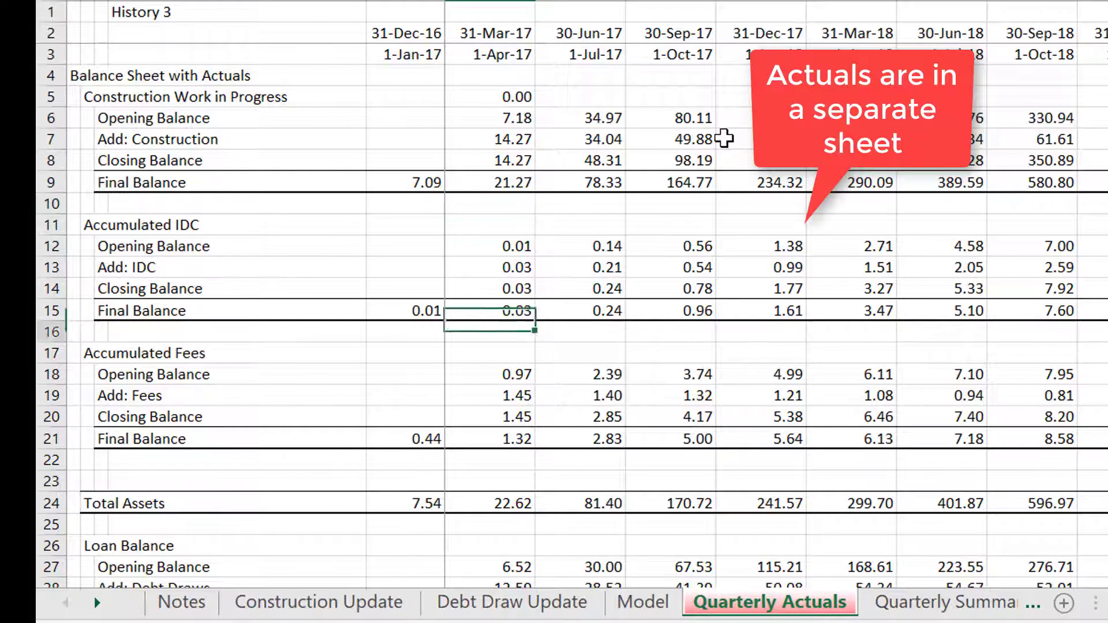
pyautogui.press('Down')
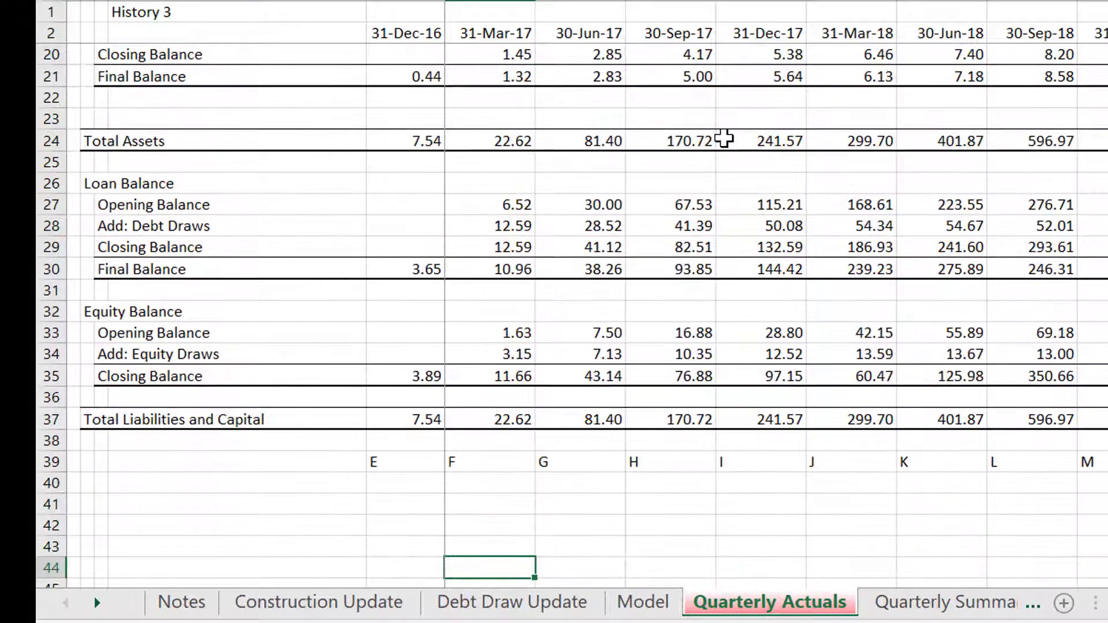
# Return to the Model sheet and look through the debt and fee calculations down to the user-defined function outputs.
pyautogui.hotkey('ctrl', 'pageup')
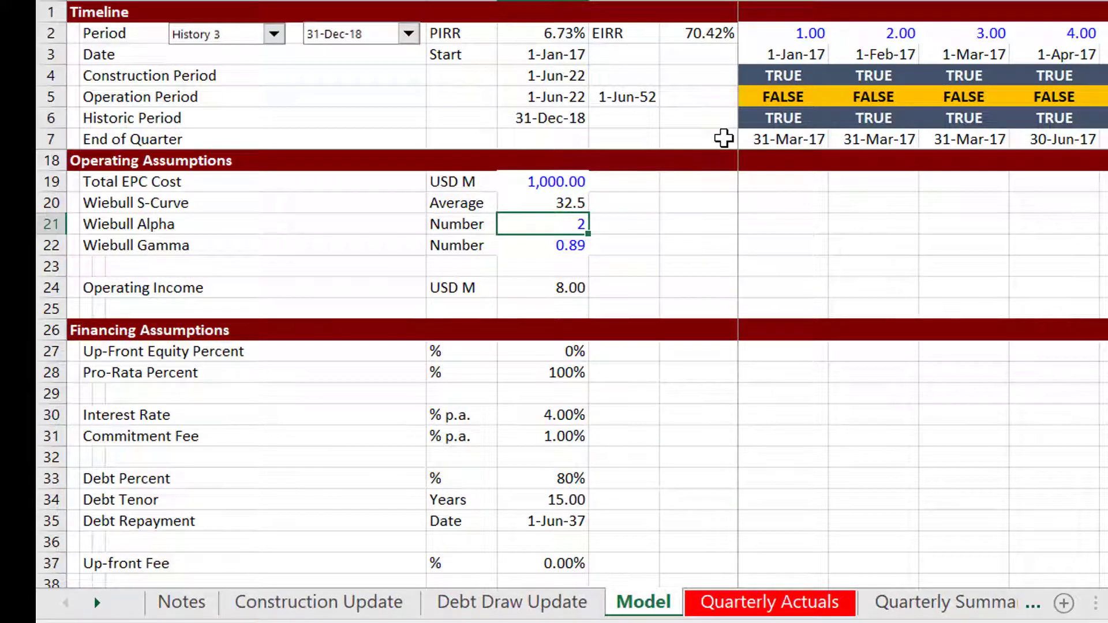
pyautogui.press('Right')
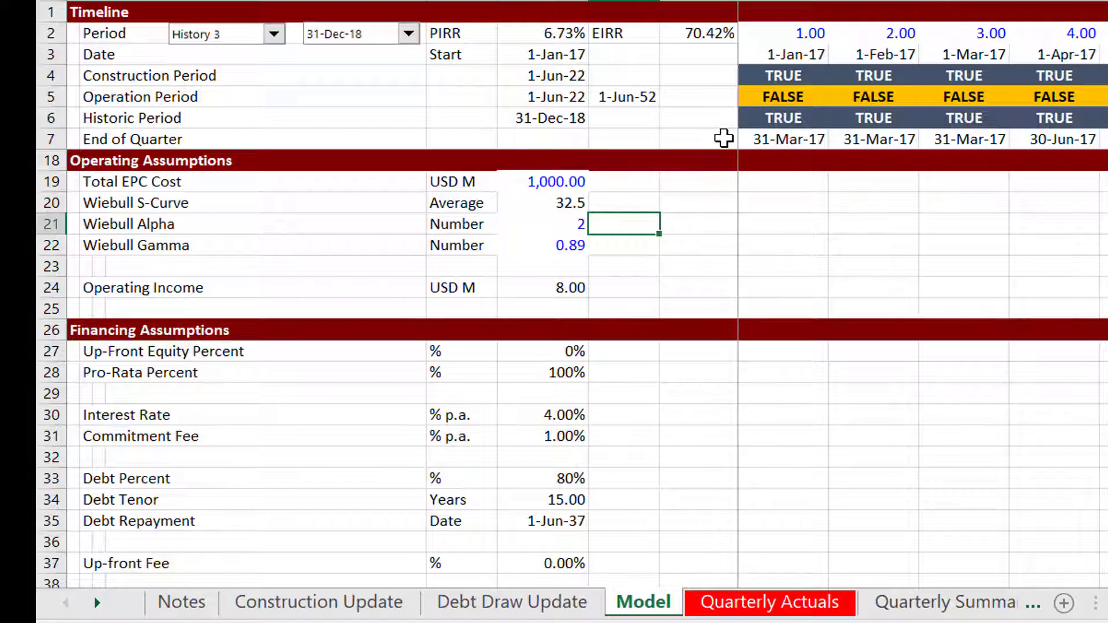
pyautogui.press('Down')
pyautogui.press('Down')
pyautogui.press('Down')
pyautogui.press('Down')
pyautogui.press('Down')
pyautogui.press('Down')
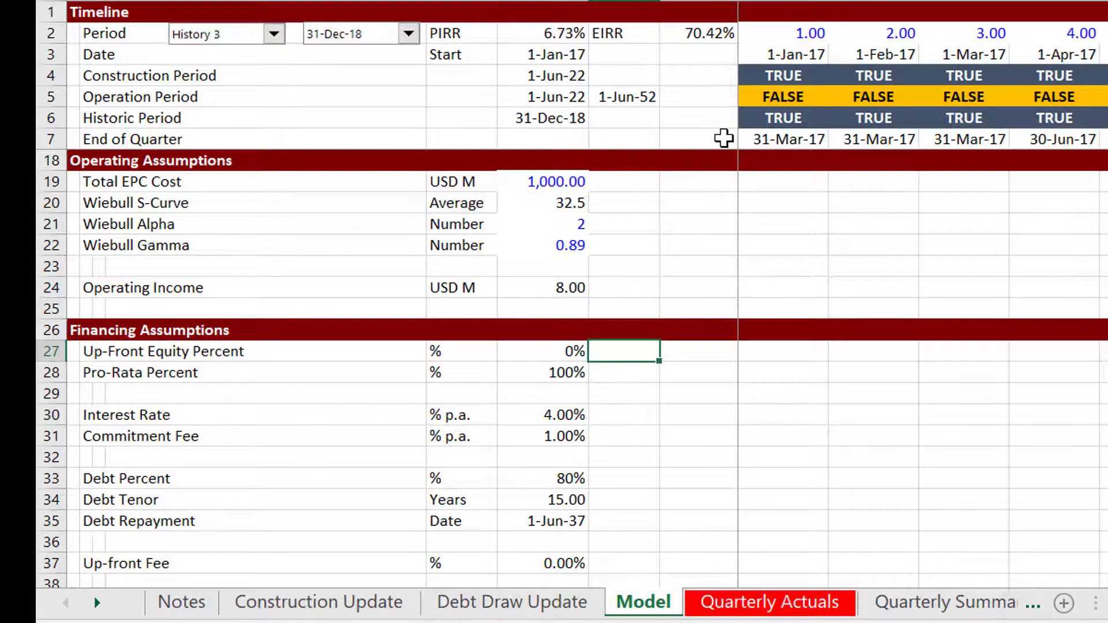
pyautogui.press('pagedown')
pyautogui.press('pagedown')
pyautogui.press('pagedown')
pyautogui.press('pagedown')
pyautogui.press('pagedown')
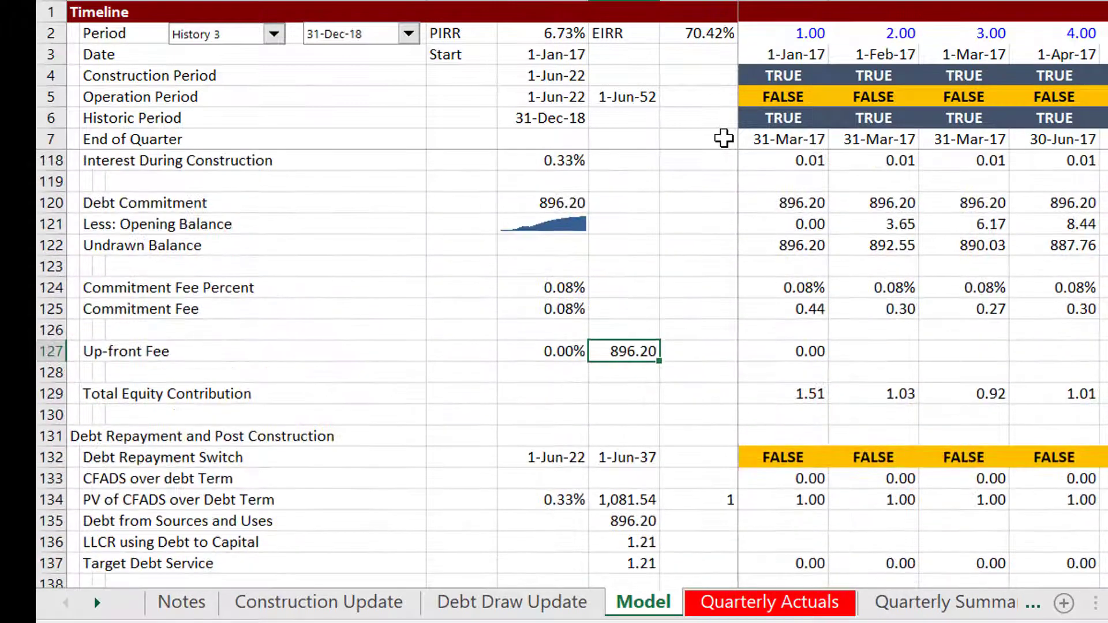
pyautogui.press('pagedown')
pyautogui.press('pagedown')
pyautogui.press('pagedown')
pyautogui.press('pagedown')
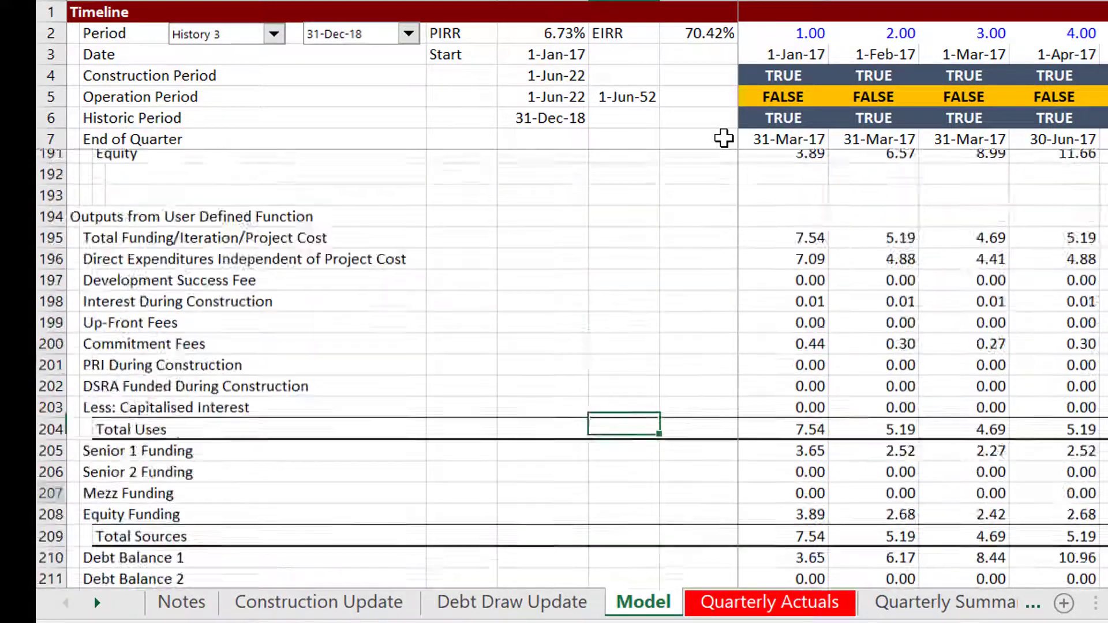
# Examine the Model sheet's monthly balance sheet from the accumulated IDC and fees accounts down to the Actuals with Interpolation section.
pyautogui.press('pageup')
pyautogui.press('pageup')
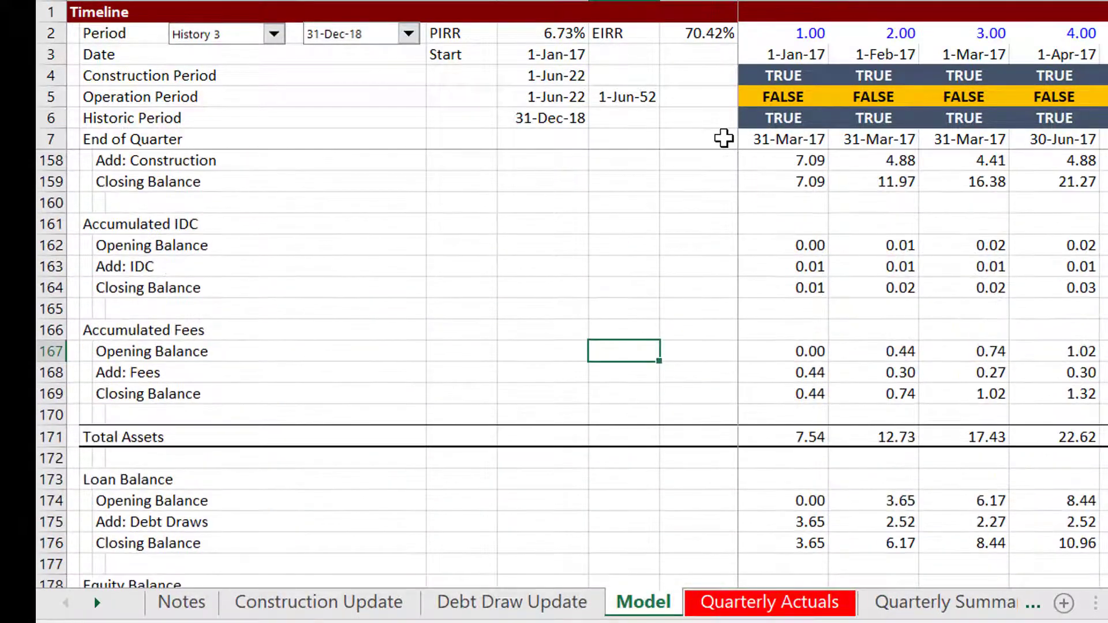
pyautogui.press('Down')
pyautogui.press('Down')
pyautogui.press('Down')
pyautogui.press('Down')
pyautogui.press('Down')
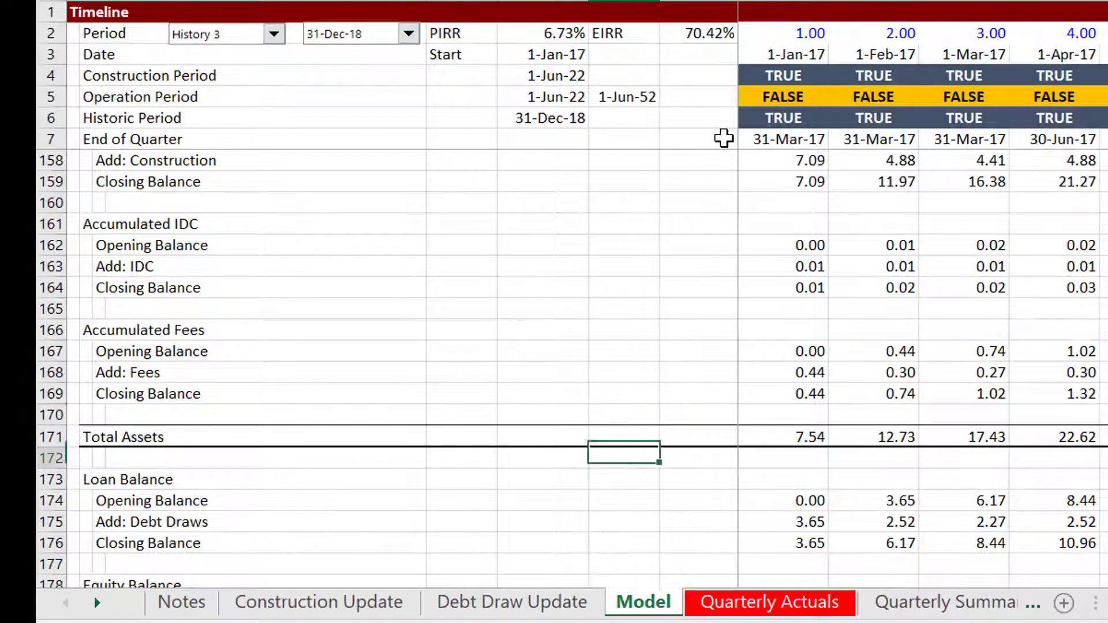
pyautogui.press('Down')
pyautogui.press('Down')
pyautogui.press('Down')
pyautogui.press('Down')
pyautogui.press('Down')
pyautogui.press('Down')
pyautogui.press('Down')
pyautogui.press('Down')
pyautogui.press('Down')
pyautogui.press('Down')
pyautogui.press('Down')
pyautogui.press('Down')
pyautogui.press('Down')
pyautogui.press('Down')
pyautogui.press('Down')
pyautogui.press('Down')
pyautogui.press('Down')
pyautogui.press('Down')
pyautogui.press('Down')
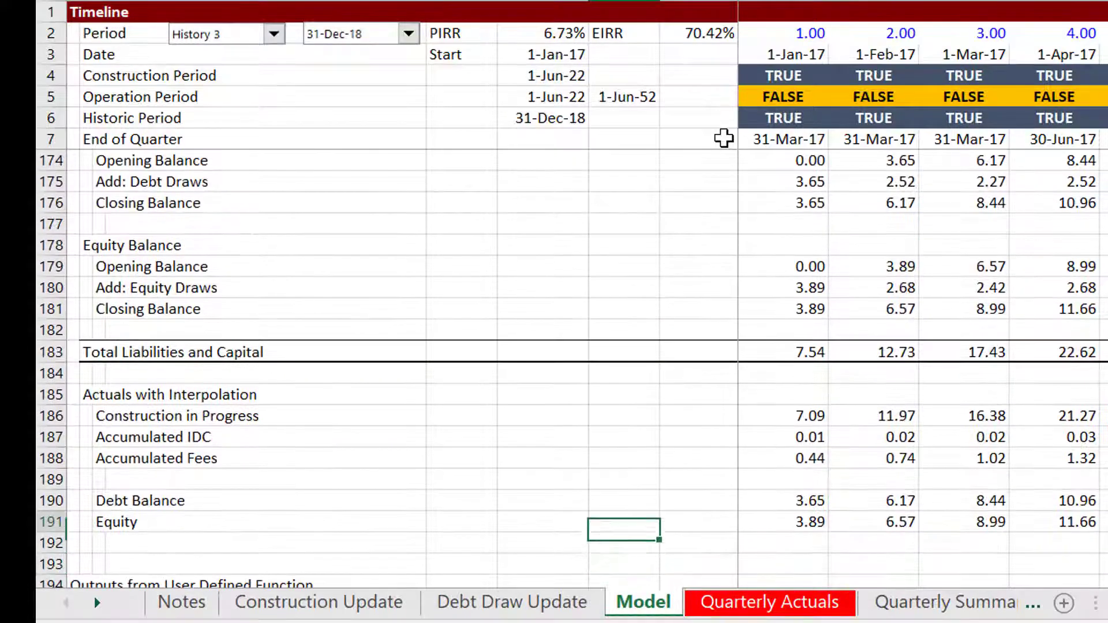
# Select the 1-Feb-17 Accumulated IDC cell in the Actuals with Interpolation section to inspect the interpolated balances.
pyautogui.press('Up')
pyautogui.press('Up')
pyautogui.press('Up')
pyautogui.press('Right')
pyautogui.press('Right')
pyautogui.press('Right')
pyautogui.press('Up')
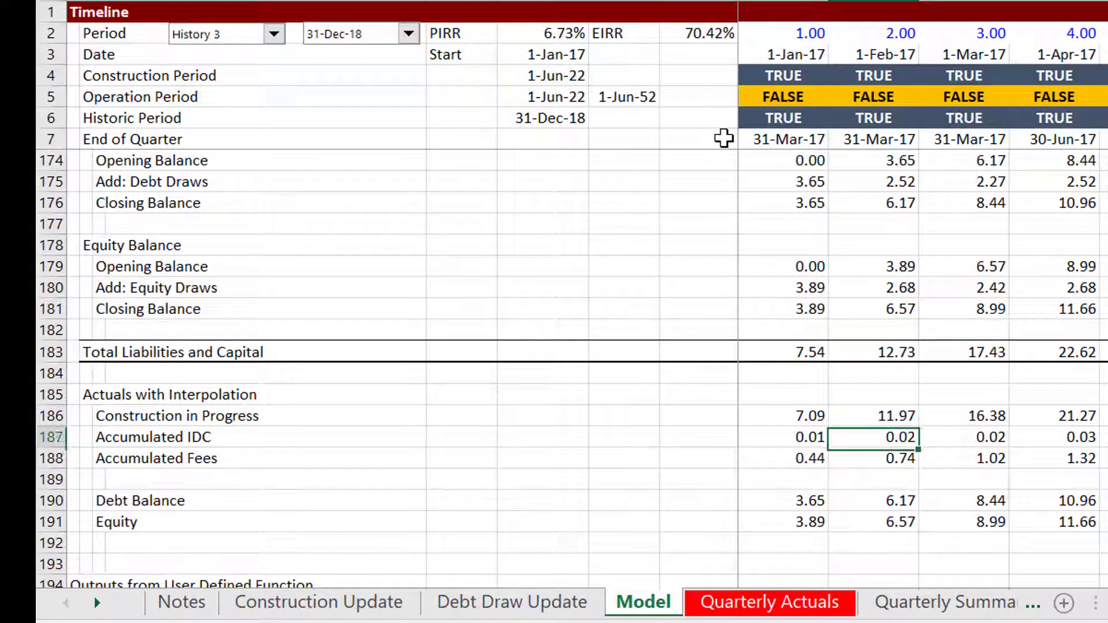
# Inspect the interpolate_look_up_linear formulas in the Construction in Progress row of Actuals with Interpolation, between 1-Mar-17 and 1-Jun-17.
pyautogui.press('Up')
pyautogui.press('Right')
pyautogui.press('Right')
pyautogui.press('Right')
pyautogui.press('Right')
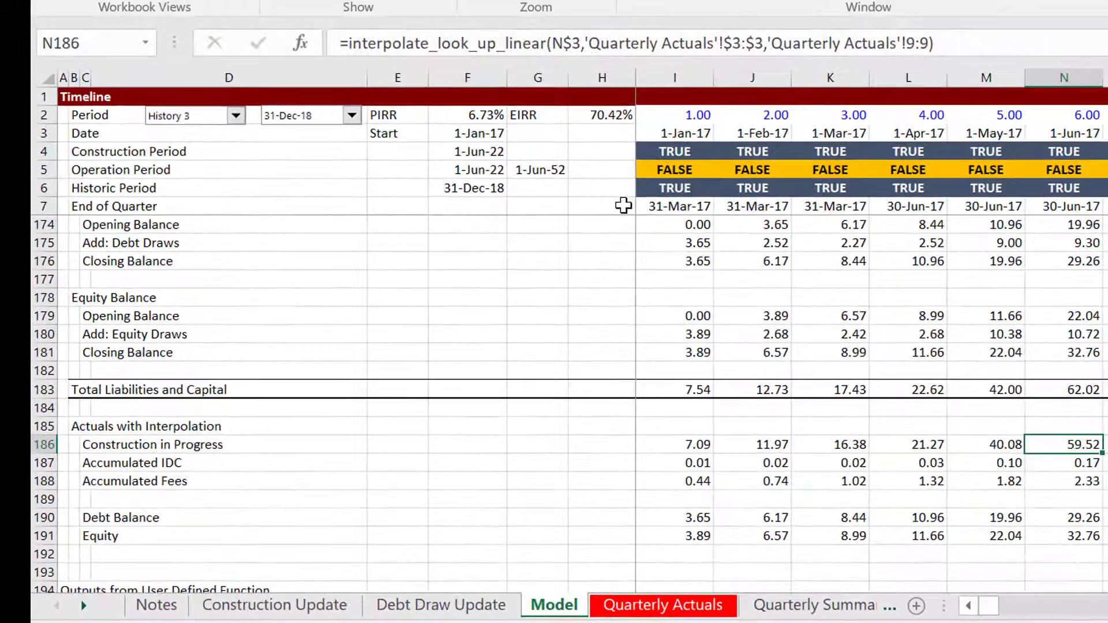
pyautogui.press('Left')
pyautogui.press('Left')
pyautogui.press('Left')
pyautogui.press('Left')
pyautogui.press('Right')
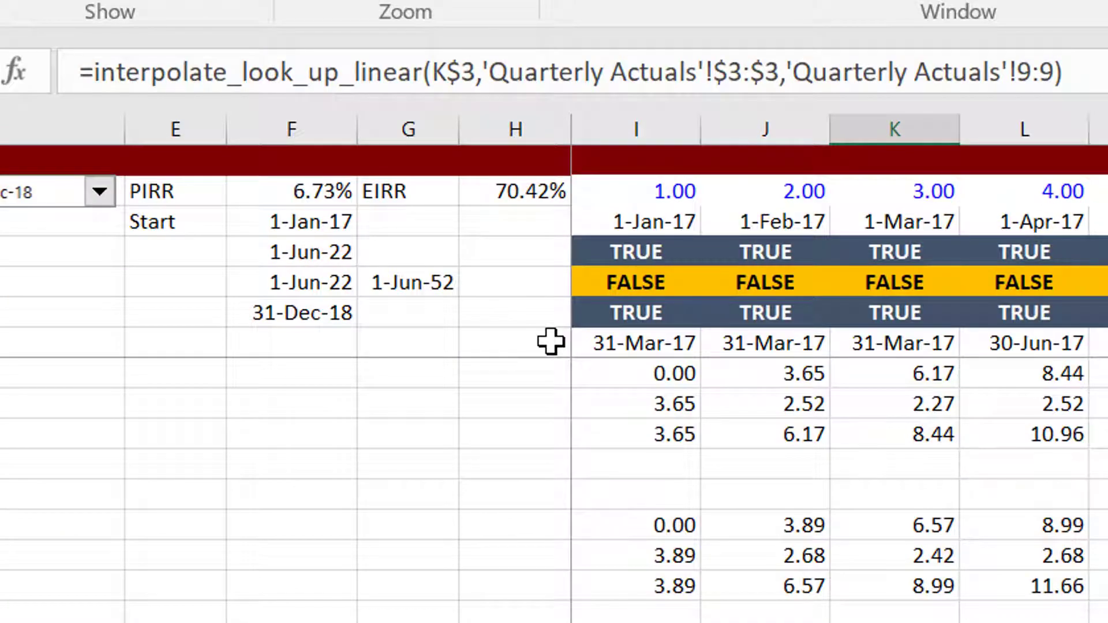
# Return to the Adjustment for Actual Construction section and select the 1-Mar-17 Remaining Construction cell.
pyautogui.press('pageup')
pyautogui.press('pageup')
pyautogui.press('pageup')
pyautogui.press('pageup')
pyautogui.press('pageup')
pyautogui.press('pageup')
pyautogui.press('pageup')
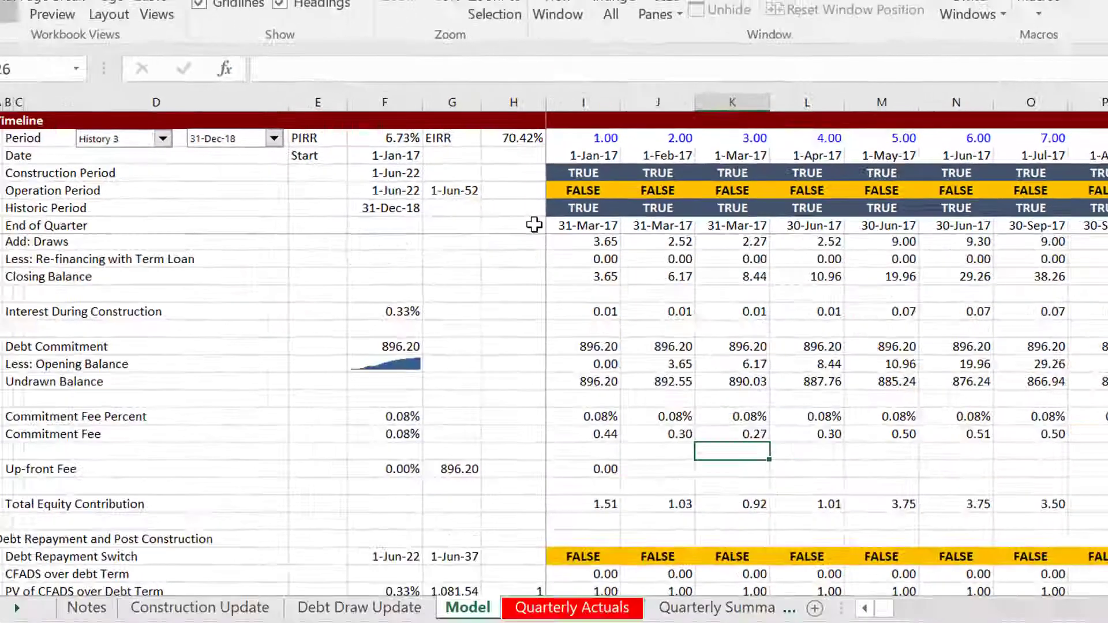
pyautogui.press('pageup')
pyautogui.press('pageup')
pyautogui.press('pageup')
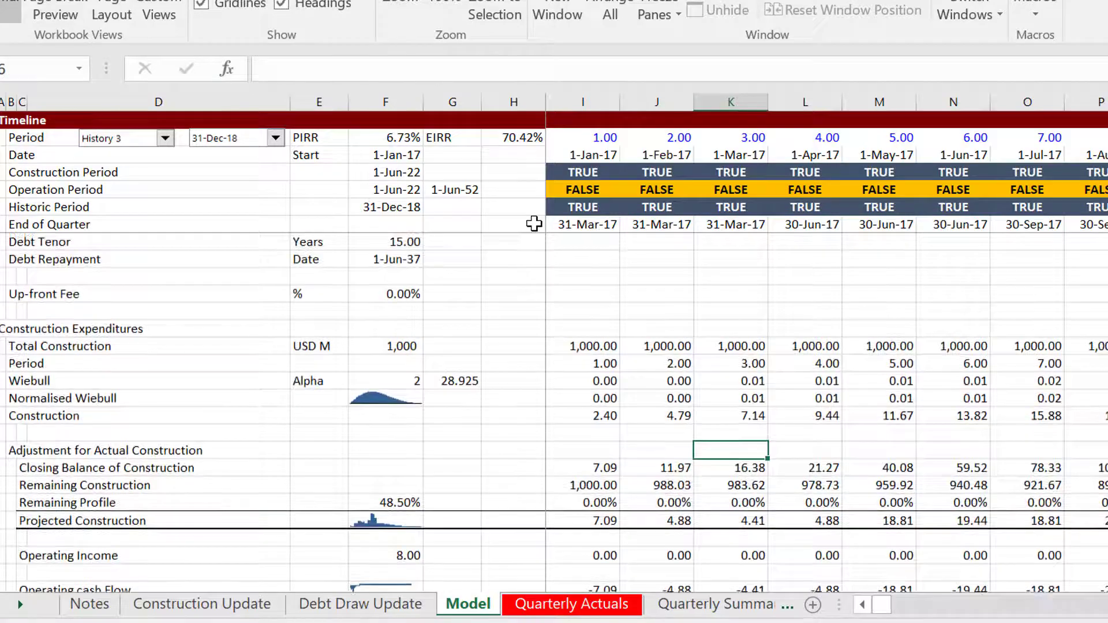
pyautogui.press('Up')
pyautogui.press('Up')
pyautogui.press('Down')
pyautogui.press('Down')
pyautogui.press('Down')
pyautogui.press('Down')
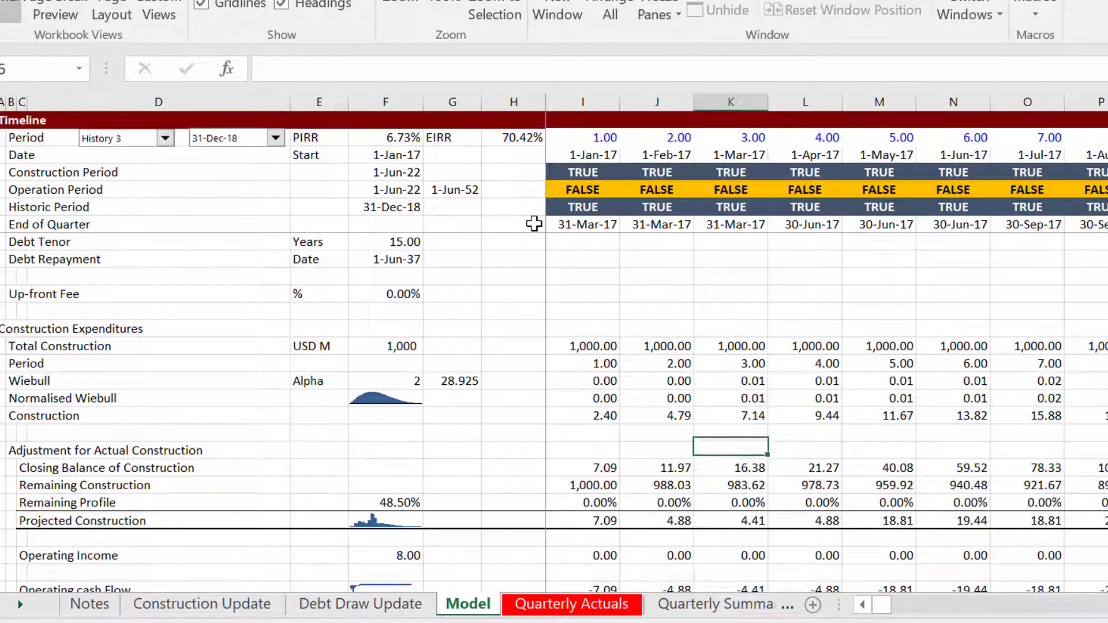
# Follow the Remaining Construction row along the monthly timeline from 2017 to the end of the construction period in 2022.
pyautogui.press('Right')
pyautogui.press('Right')
pyautogui.press('Right')
pyautogui.press('Right')
pyautogui.press('Right')
pyautogui.press('Right')
pyautogui.press('Right')
pyautogui.press('Right')
pyautogui.press('Right')
pyautogui.press('Right')
pyautogui.press('Right')
pyautogui.press('Right')
pyautogui.press('Right')
pyautogui.press('Right')
pyautogui.press('Right')
pyautogui.press('Right')
pyautogui.press('Right')
pyautogui.press('Right')
pyautogui.press('Right')
pyautogui.press('Right')
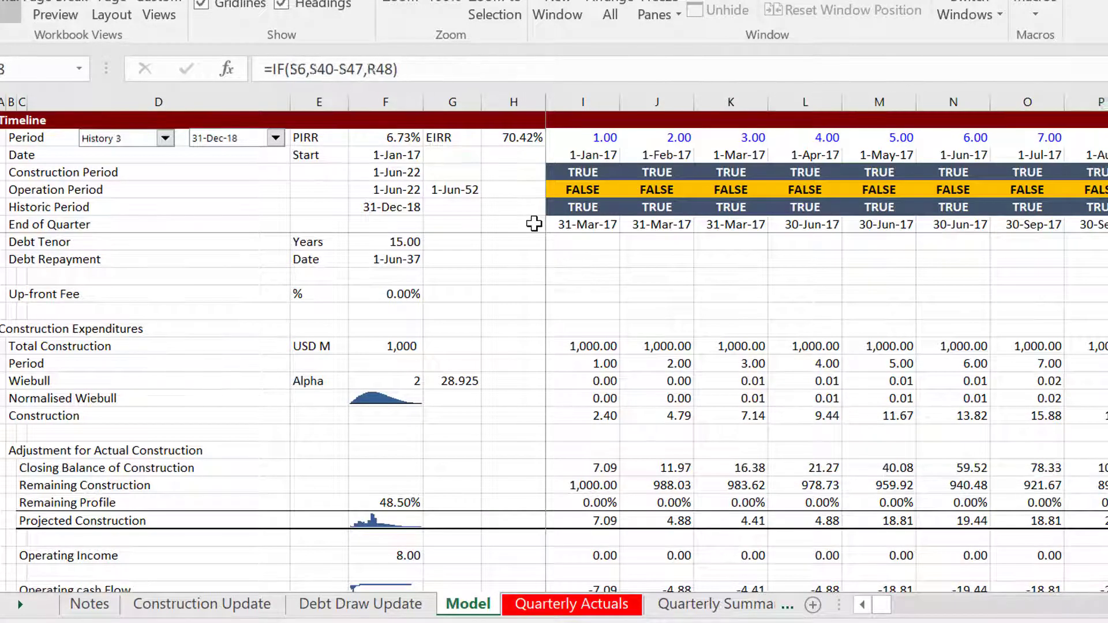
pyautogui.press('Right')
pyautogui.press('Right')
pyautogui.press('Right')
pyautogui.press('Right')
pyautogui.press('Right')
pyautogui.press('Right')
pyautogui.press('Right')
pyautogui.press('Right')
pyautogui.press('Right')
pyautogui.press('Right')
pyautogui.press('Right')
pyautogui.press('Right')
pyautogui.press('Right')
pyautogui.press('Right')
pyautogui.press('Right')
pyautogui.press('Right')
pyautogui.press('Right')
pyautogui.press('Right')
pyautogui.press('Right')
pyautogui.press('Right')
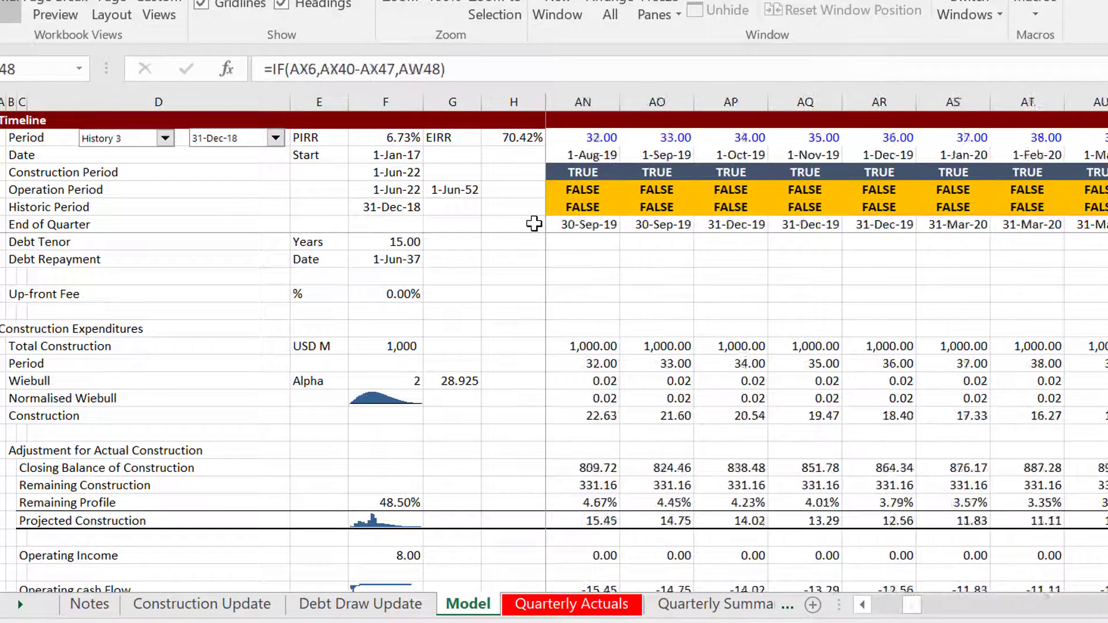
pyautogui.press('Right')
pyautogui.press('Right')
pyautogui.press('Right')
pyautogui.press('Right')
pyautogui.press('Right')
pyautogui.press('Right')
pyautogui.press('Right')
pyautogui.press('Right')
pyautogui.press('Right')
pyautogui.press('Right')
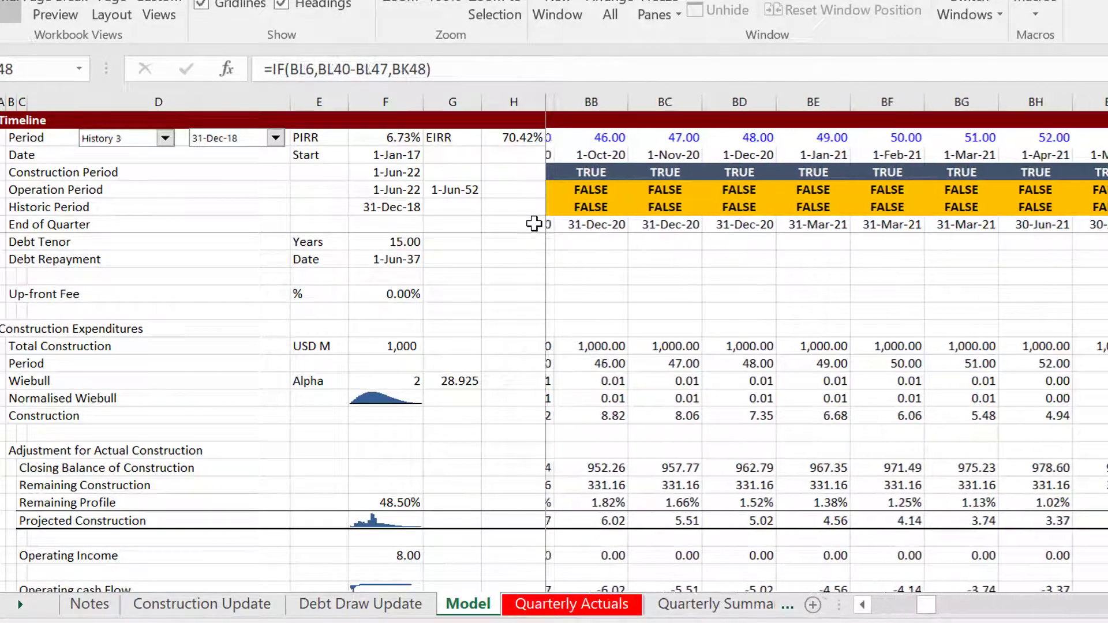
pyautogui.press('Right')
pyautogui.press('Right')
pyautogui.press('Right')
pyautogui.press('Right')
pyautogui.press('Right')
pyautogui.press('Right')
pyautogui.press('Right')
pyautogui.press('Right')
pyautogui.press('Right')
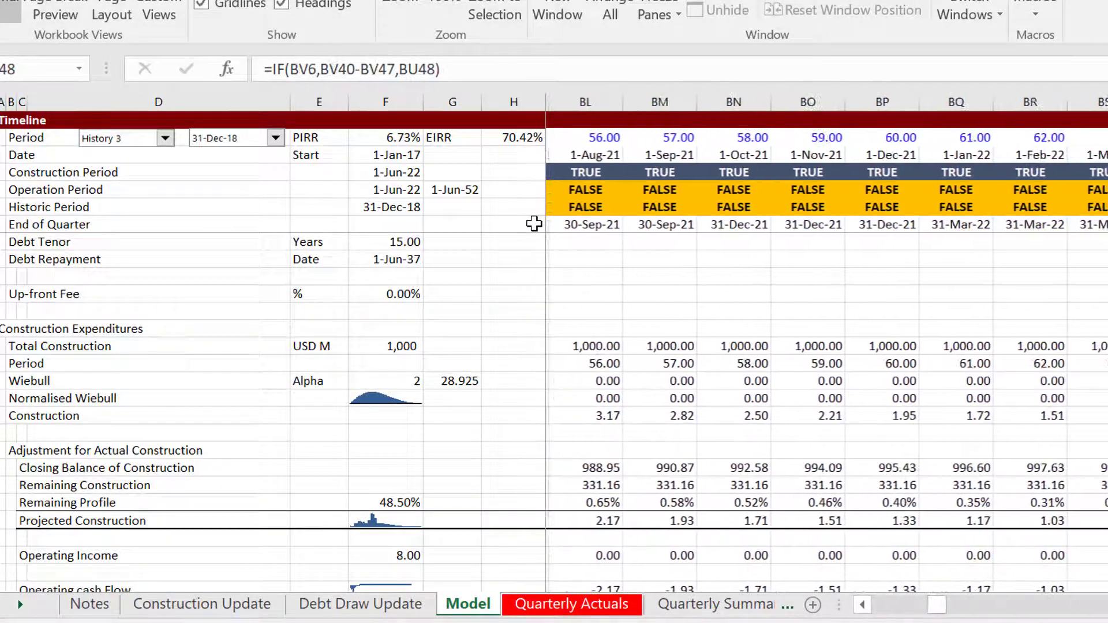
# Check the 1-May-22 Closing Balance of Construction against the total construction cost, and inspect that month's Remaining Profile formula.
pyautogui.press('Left')
pyautogui.press('Left')
pyautogui.press('Left')
pyautogui.press('Left')
pyautogui.press('Left')
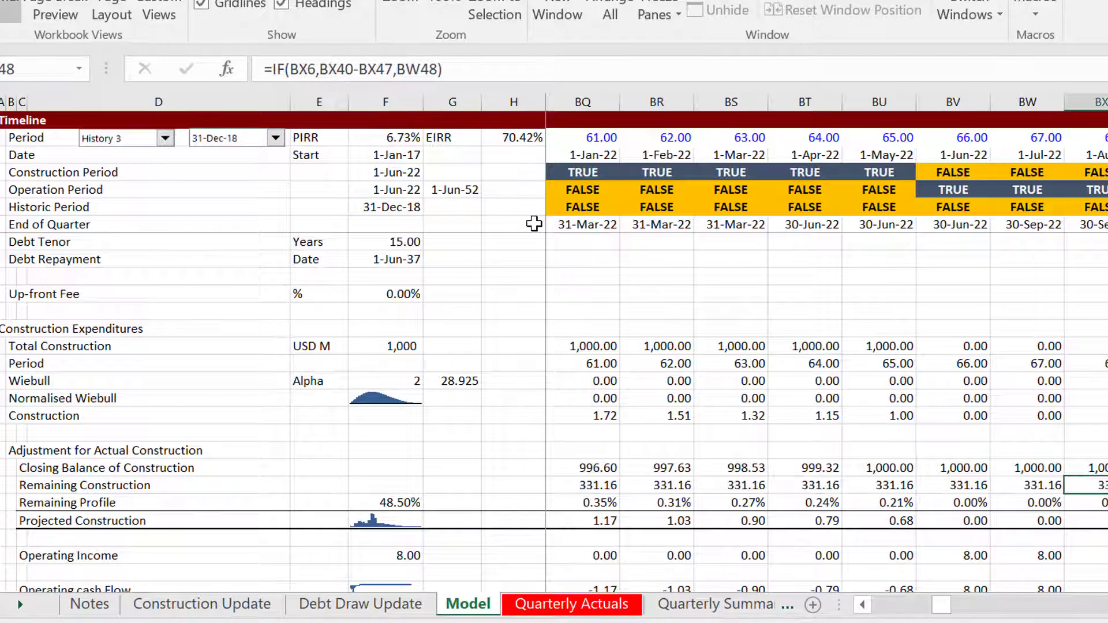
pyautogui.press('Left')
pyautogui.press('Up')
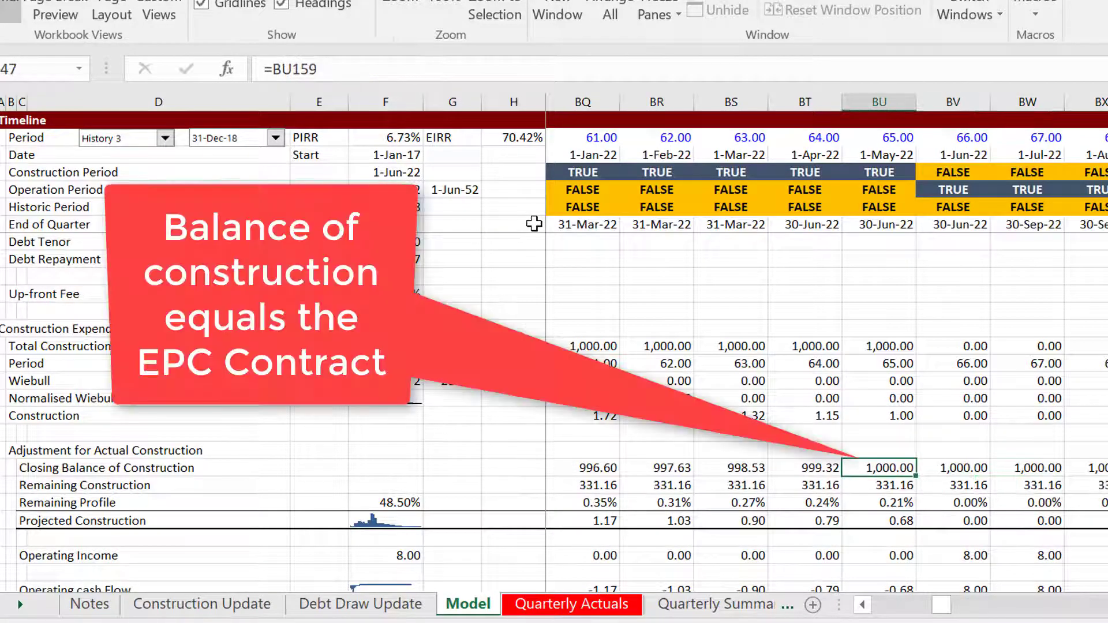
pyautogui.press('Down')
pyautogui.press('Down')
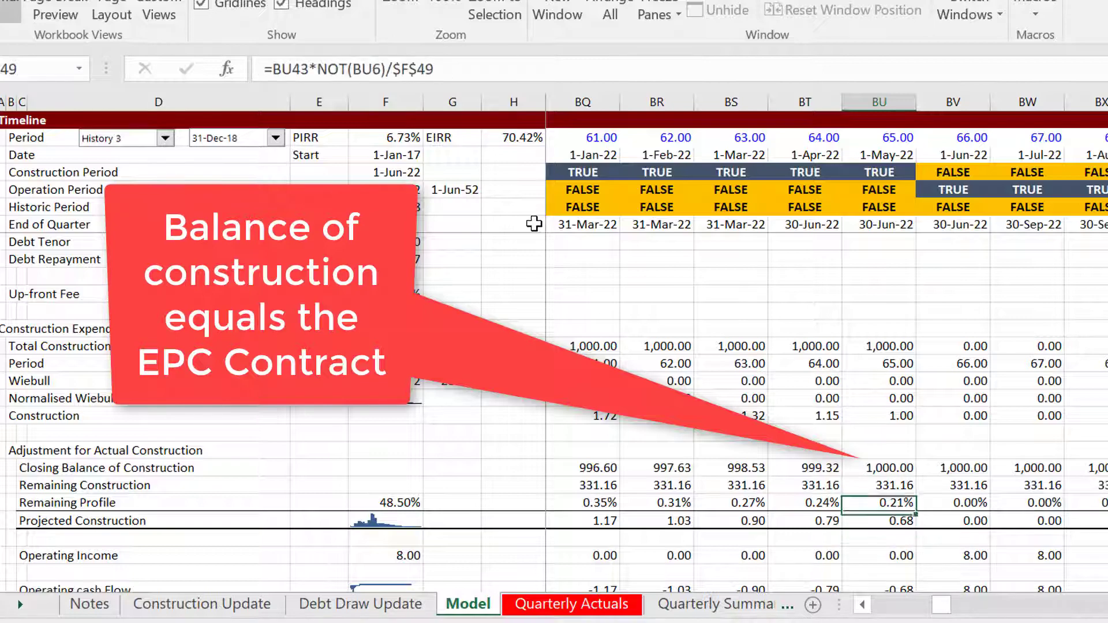
# Examine the Aggregate Sources and Uses of Funds section, including total construction, interest, fees, total debt and total equity.
pyautogui.press('Down')
pyautogui.press('Down')
pyautogui.press('Down')
pyautogui.press('Down')
pyautogui.press('Down')
pyautogui.press('Down')
pyautogui.press('Down')
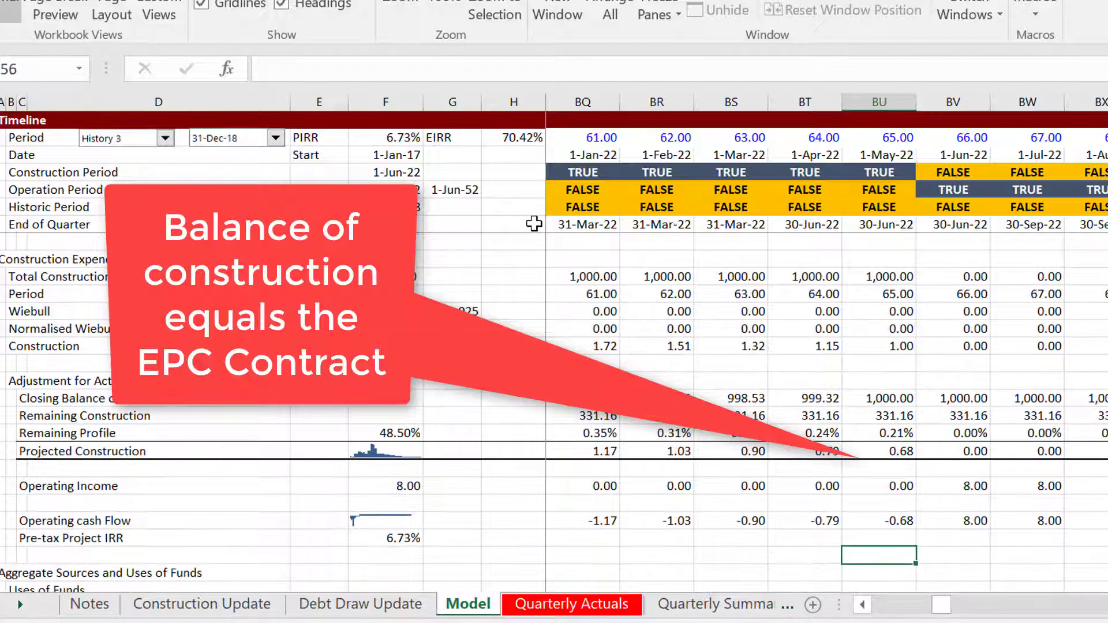
pyautogui.press('Down')
pyautogui.press('Down')
pyautogui.press('Down')
pyautogui.press('Down')
pyautogui.press('Down')
pyautogui.press('Down')
pyautogui.press('Down')
pyautogui.press('Down')
pyautogui.press('Down')
pyautogui.press('Down')
pyautogui.press('Down')
pyautogui.press('Down')
pyautogui.press('Down')
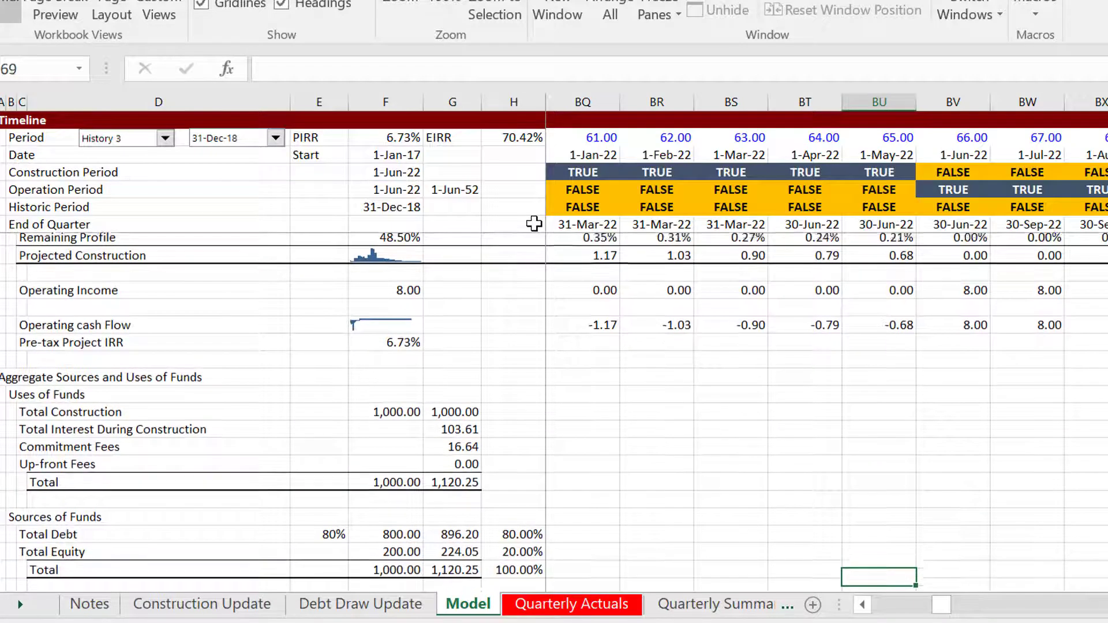
pyautogui.press('Down')
pyautogui.press('Down')
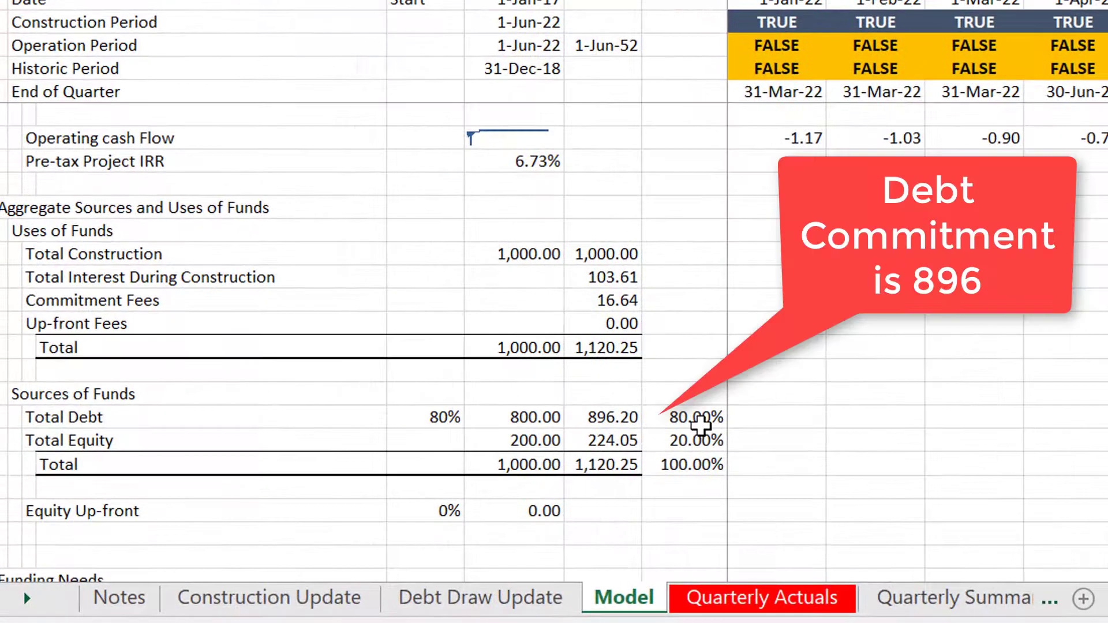
# Examine the Funding Needs section across the 2021 and 2022 construction months, including capital expenditures, interest, fees and equity balances.
pyautogui.scroll(-5, 700, 426)
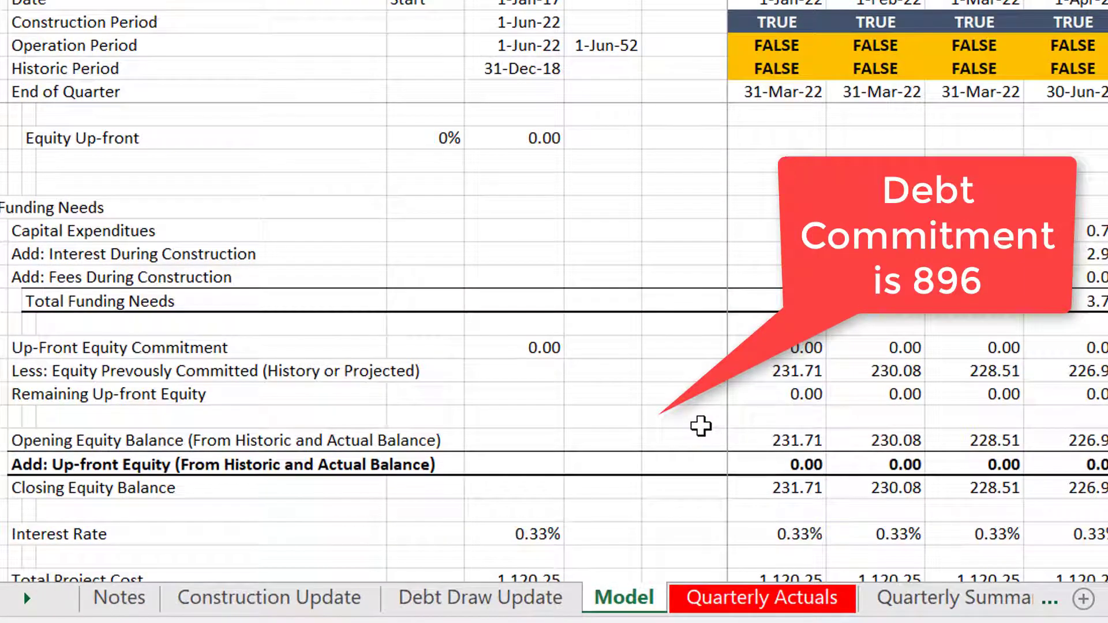
pyautogui.press('Left')
pyautogui.press('Left')
pyautogui.press('Left')
pyautogui.press('Left')
pyautogui.press('Left')
pyautogui.press('Left')
pyautogui.press('Left')
pyautogui.press('Left')
pyautogui.press('Left')
pyautogui.press('Left')
pyautogui.press('Left')
pyautogui.press('Left')
pyautogui.press('Left')
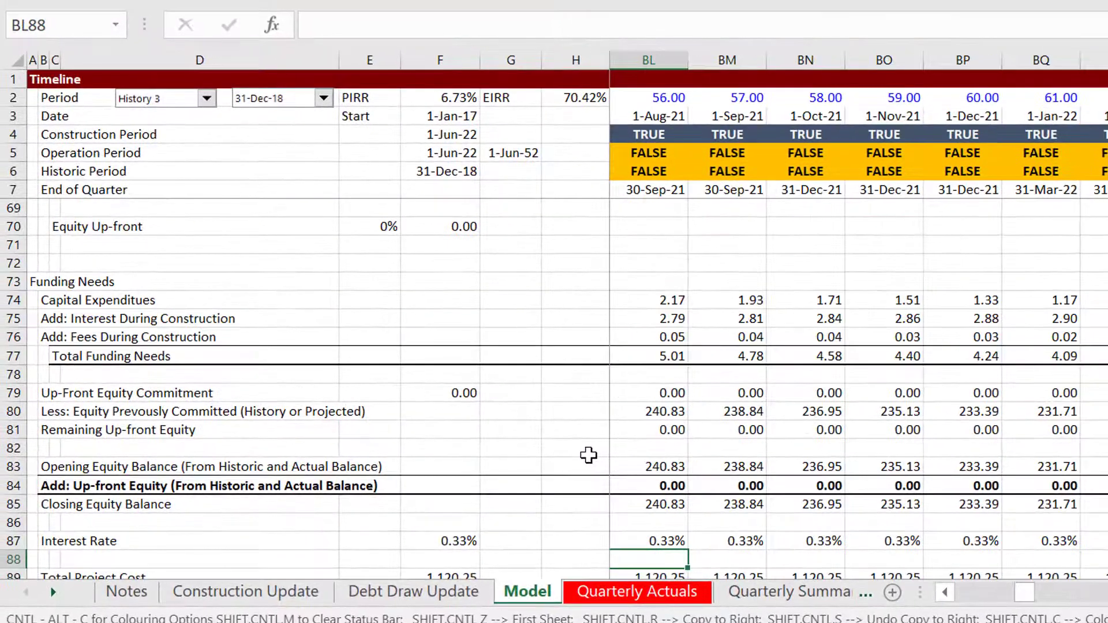
pyautogui.press('Right')
pyautogui.press('Right')
pyautogui.press('Right')
pyautogui.press('Right')
pyautogui.press('Right')
pyautogui.press('Right')
pyautogui.press('Right')
pyautogui.press('Right')
pyautogui.press('Right')
pyautogui.press('Right')
pyautogui.press('Right')
# Examine the remaining cost, remaining debt and equity balances, and the equity and debt funding percentages below the interest rate.
pyautogui.press('Down')
pyautogui.press('Down')
pyautogui.press('Down')
pyautogui.press('Down')
pyautogui.press('Down')
pyautogui.press('Down')
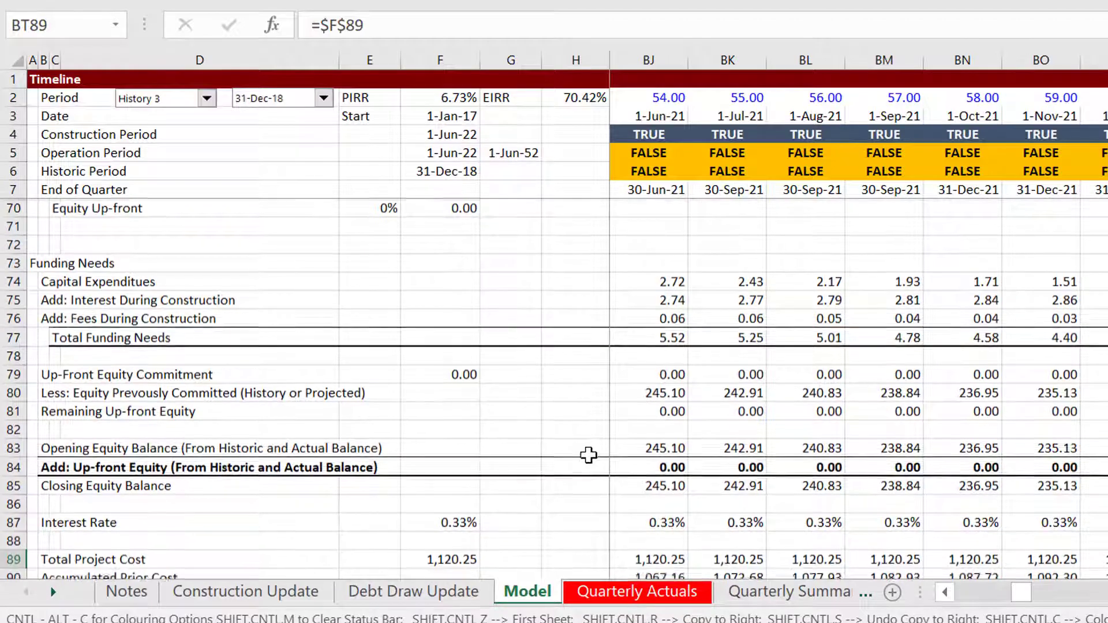
pyautogui.press('Down')
pyautogui.press('Down')
pyautogui.press('Down')
pyautogui.press('Down')
pyautogui.press('Down')
pyautogui.press('Down')
pyautogui.press('Down')
pyautogui.press('Down')
pyautogui.press('Down')
pyautogui.press('Down')
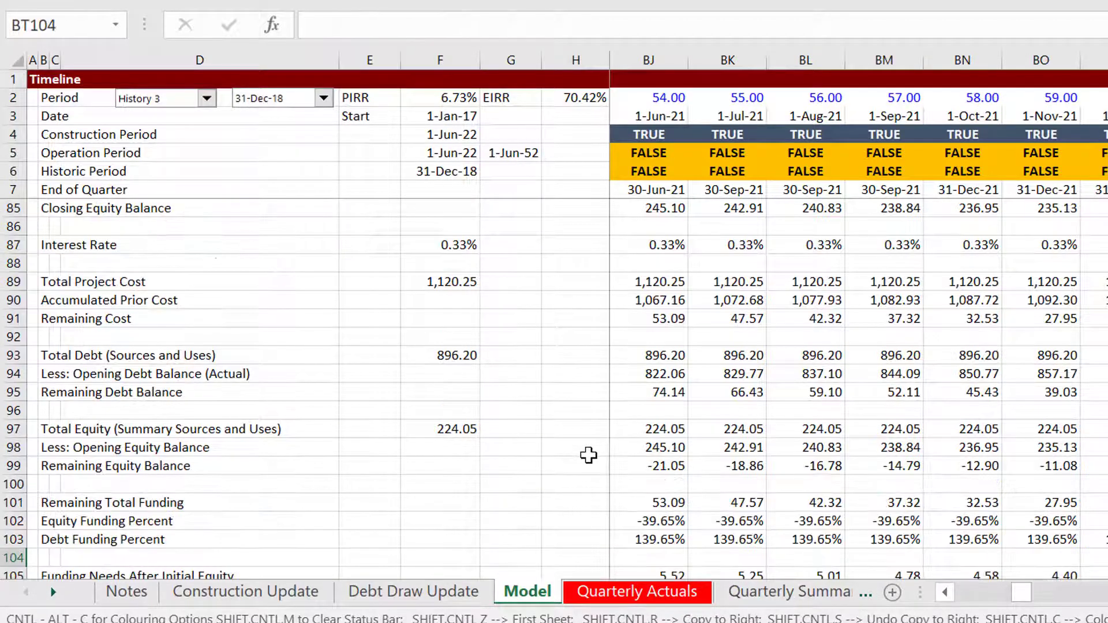
# Recheck the remaining debt and equity balances, Remaining Total Funding and the funding percentages for the early 2022 months.
pyautogui.press('Down')
pyautogui.press('Up')
pyautogui.press('Up')
pyautogui.press('Up')
pyautogui.press('Up')
pyautogui.press('Up')
pyautogui.press('Up')
pyautogui.press('Up')
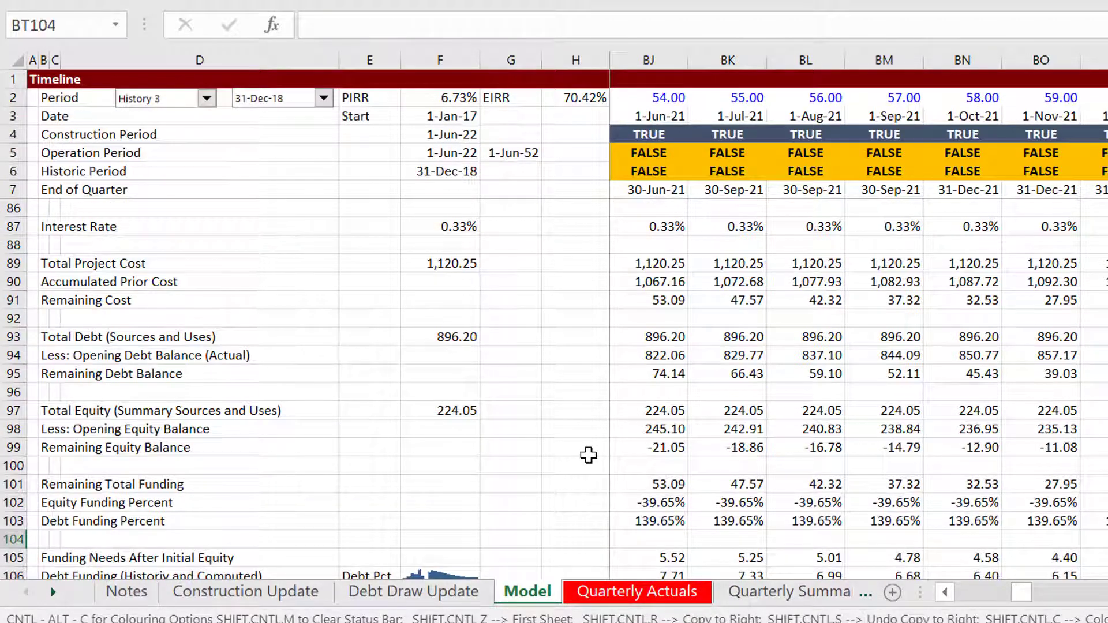
pyautogui.press('Left')
pyautogui.press('Left')
pyautogui.press('Left')
pyautogui.press('Down')
pyautogui.press('Down')
pyautogui.press('Down')
pyautogui.press('Down')
pyautogui.press('Down')
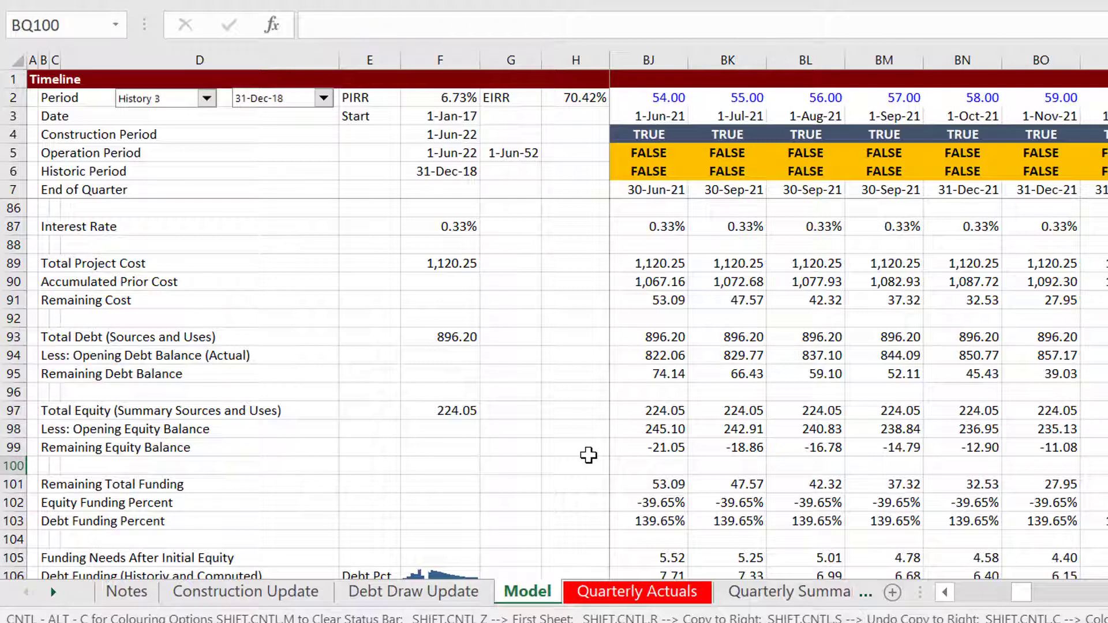
# Inspect the February 2022 formula for Funding Needs After Initial Equity and the debt and equity funding rows beneath it.
pyautogui.press('Right')
pyautogui.press('Down')
pyautogui.press('Down')
pyautogui.press('Down')
pyautogui.press('Down')
pyautogui.press('Down')
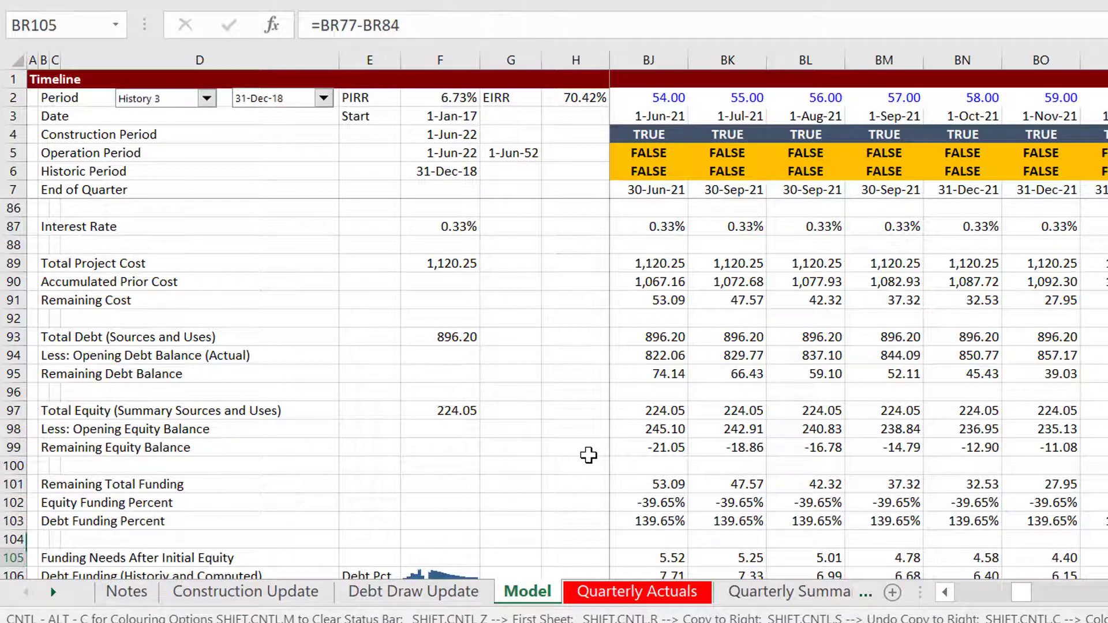
pyautogui.press('Left')
pyautogui.press('Left')
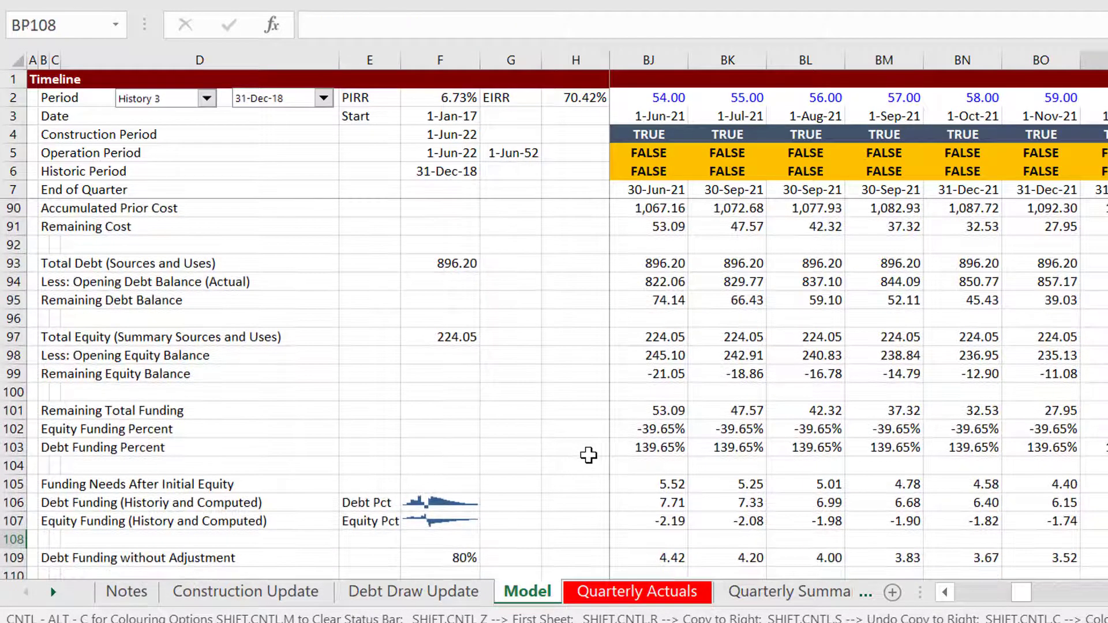
pyautogui.press('Right')
pyautogui.press('Down')
pyautogui.press('Down')
pyautogui.press('Down')
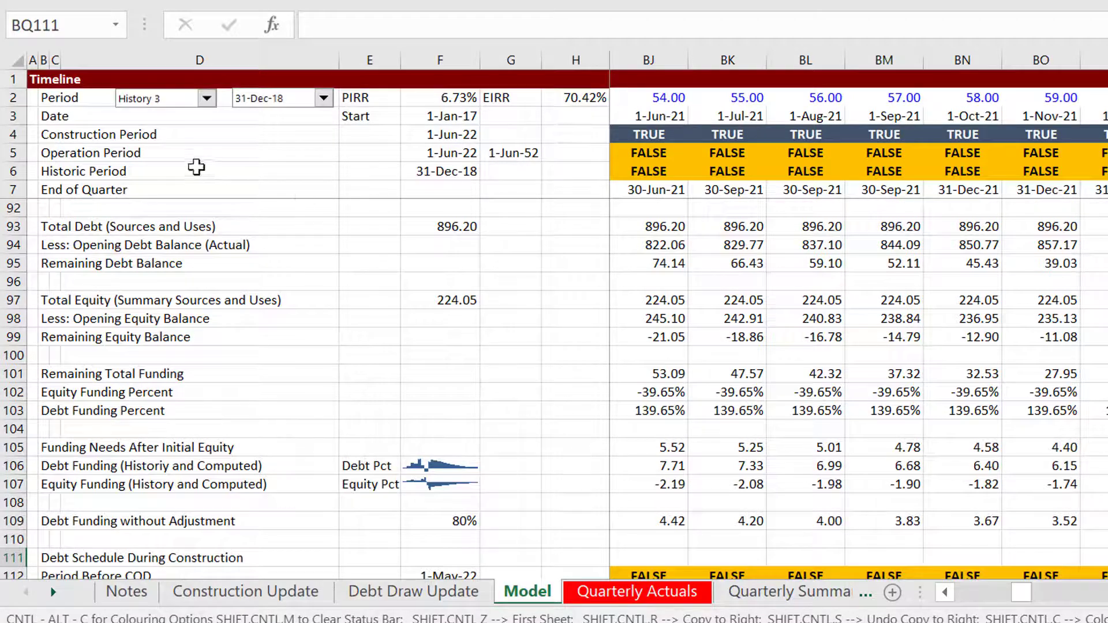
# Switch the Model sheet's historic data set to History 1 and check the recalculated funding needs and remaining balances.
pyautogui.click(206, 100)
pyautogui.click(206, 99)
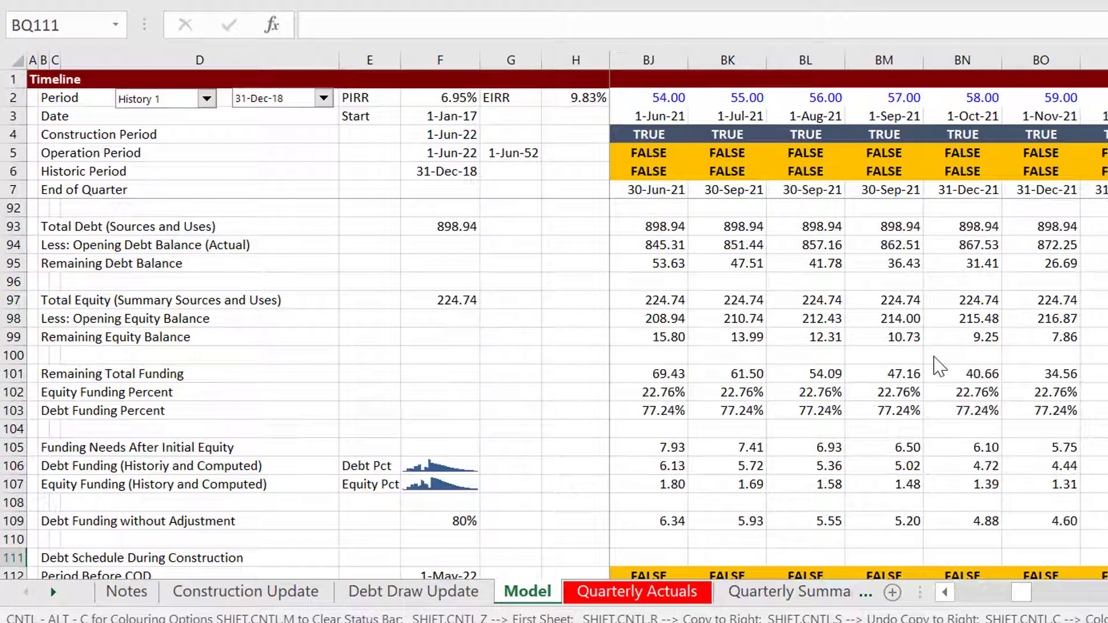
pyautogui.press('Down')
pyautogui.press('Up')
pyautogui.press('Up')
pyautogui.press('Up')
pyautogui.press('Up')
pyautogui.press('Up')
pyautogui.press('Up')
pyautogui.press('Up')
pyautogui.press('Up')
pyautogui.press('Up')
pyautogui.press('Up')
pyautogui.press('Up')
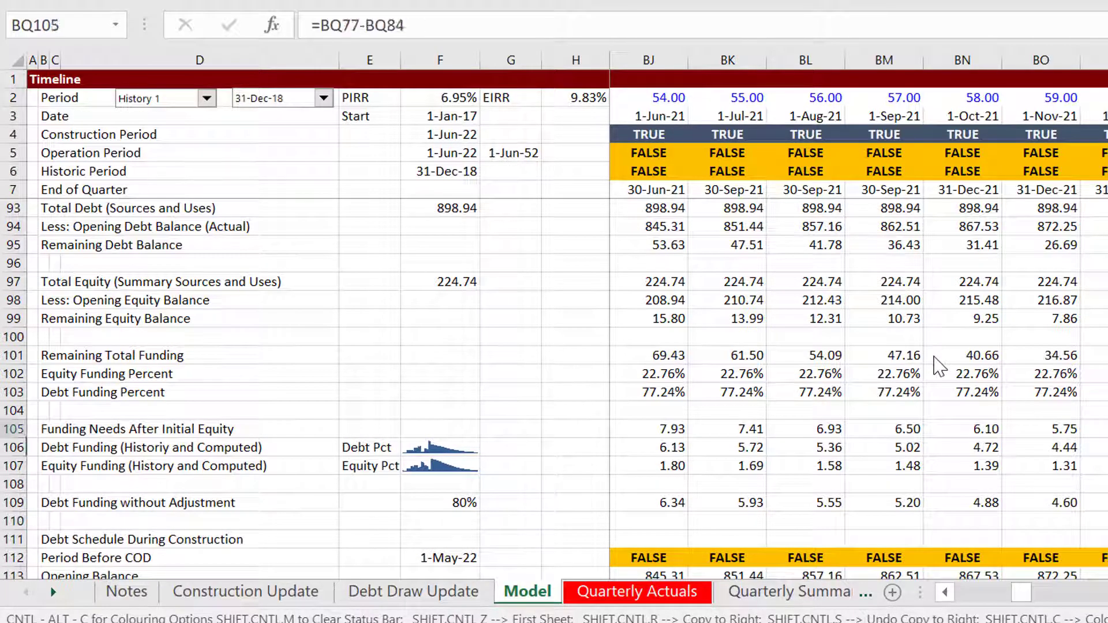
# Inspect the Equity Funding Percent formula in the 2022 months and compare its values with the first months of 2017.
pyautogui.press('Down')
pyautogui.press('Right')
pyautogui.press('Right')
pyautogui.press('Right')
pyautogui.press('Right')
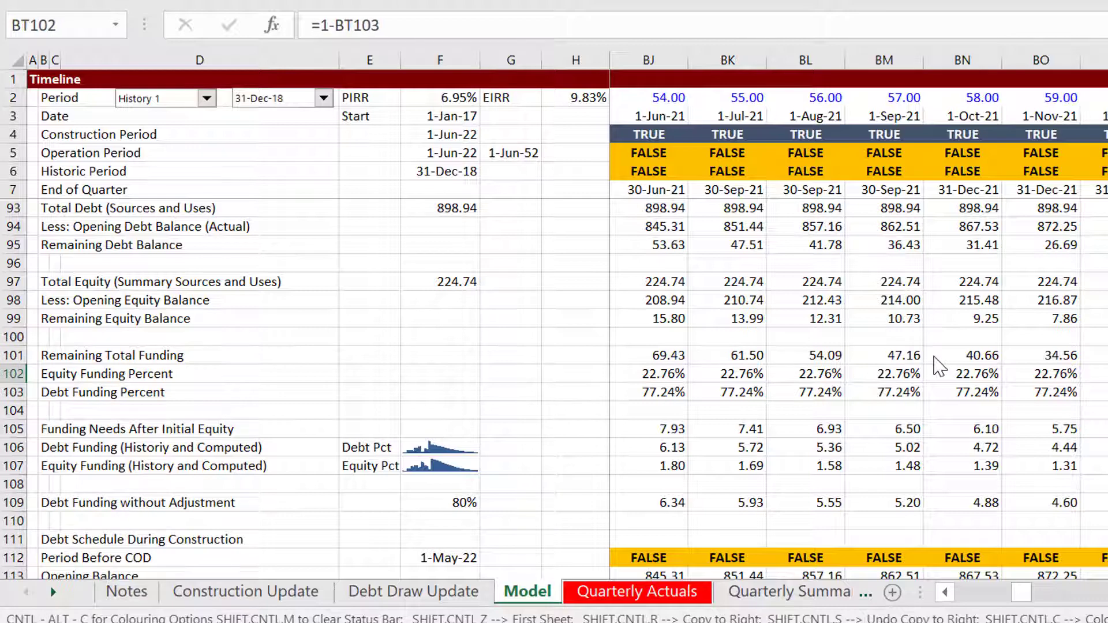
pyautogui.press('Right')
pyautogui.press('Left')
pyautogui.press('Left')
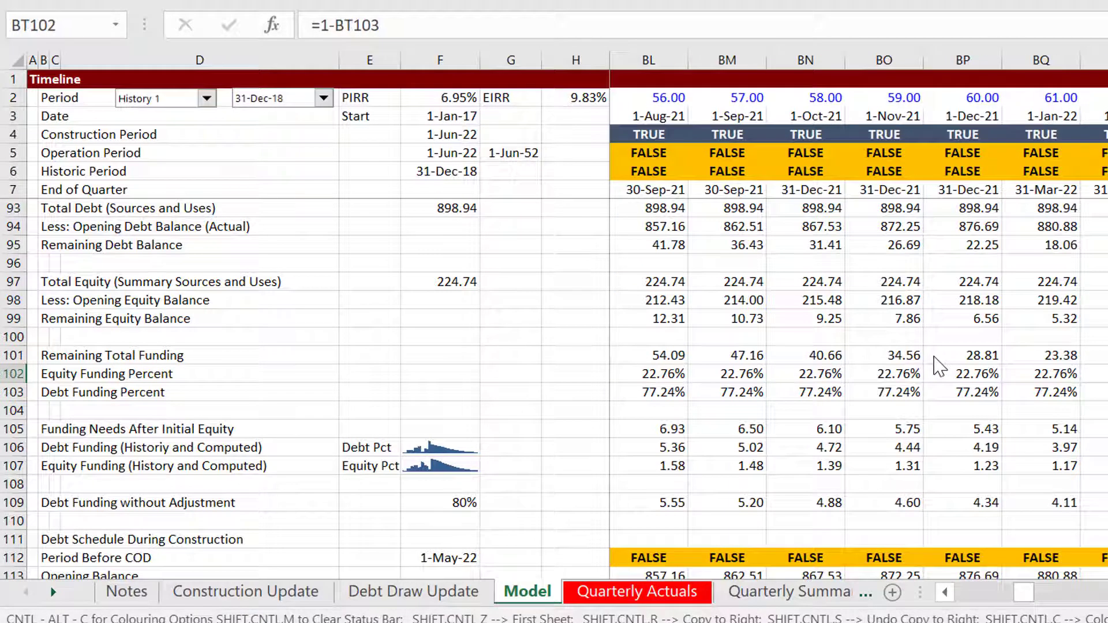
pyautogui.hotkey('ctrl', 'Left')
pyautogui.press('Left')
pyautogui.press('Left')
pyautogui.press('Left')
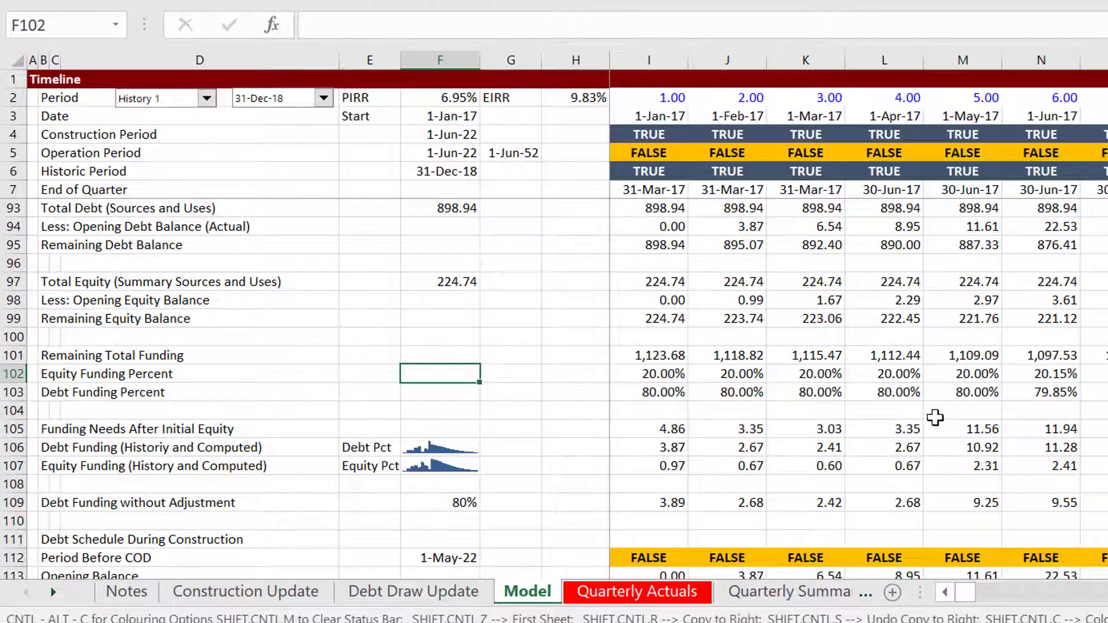
# Examine the Debt Schedule During Construction, from opening balance and draws to closing balance.
pyautogui.press('Down')
pyautogui.press('Down')
pyautogui.press('Down')
pyautogui.press('Down')
pyautogui.press('Down')
pyautogui.press('Down')
pyautogui.press('Down')
pyautogui.press('Down')
pyautogui.press('Down')
pyautogui.press('Down')
pyautogui.press('Down')
pyautogui.press('Down')
pyautogui.press('Down')
pyautogui.press('Down')
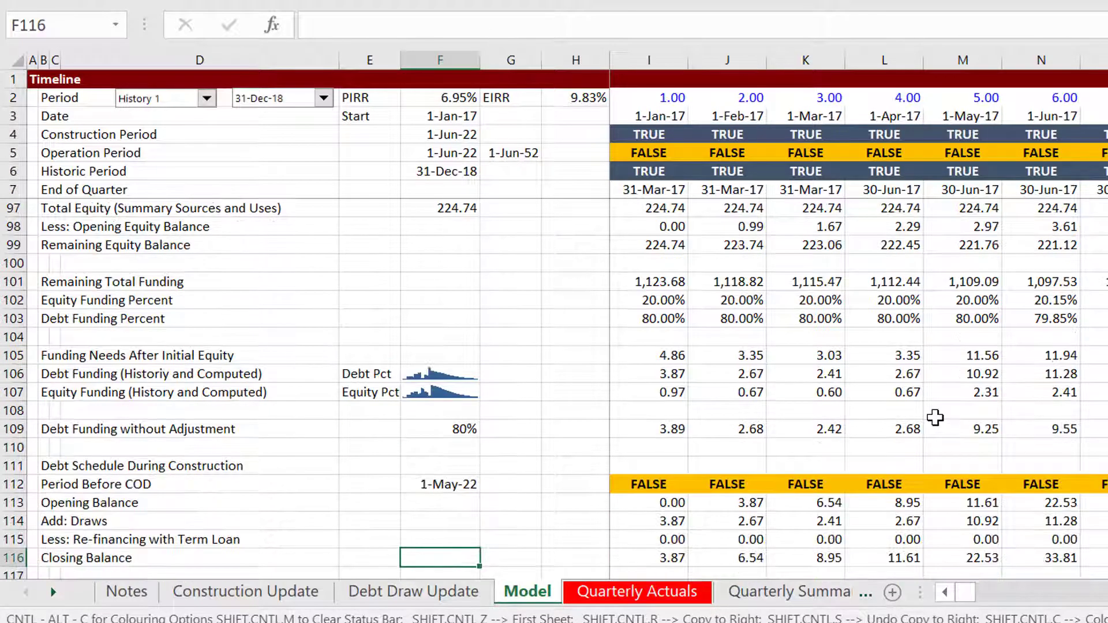
# Examine interest during construction, the undrawn commitment, commitment and up-front fees, and the total equity contribution.
pyautogui.press('Down')
pyautogui.press('Down')
pyautogui.press('Down')
pyautogui.press('Down')
pyautogui.press('Down')
pyautogui.press('Down')
pyautogui.press('Down')
pyautogui.press('Down')
pyautogui.press('Down')
pyautogui.press('Down')
pyautogui.press('Down')
pyautogui.press('Down')
pyautogui.press('Down')
pyautogui.press('Down')
pyautogui.press('Down')
pyautogui.press('Down')
pyautogui.press('Down')
pyautogui.press('Down')
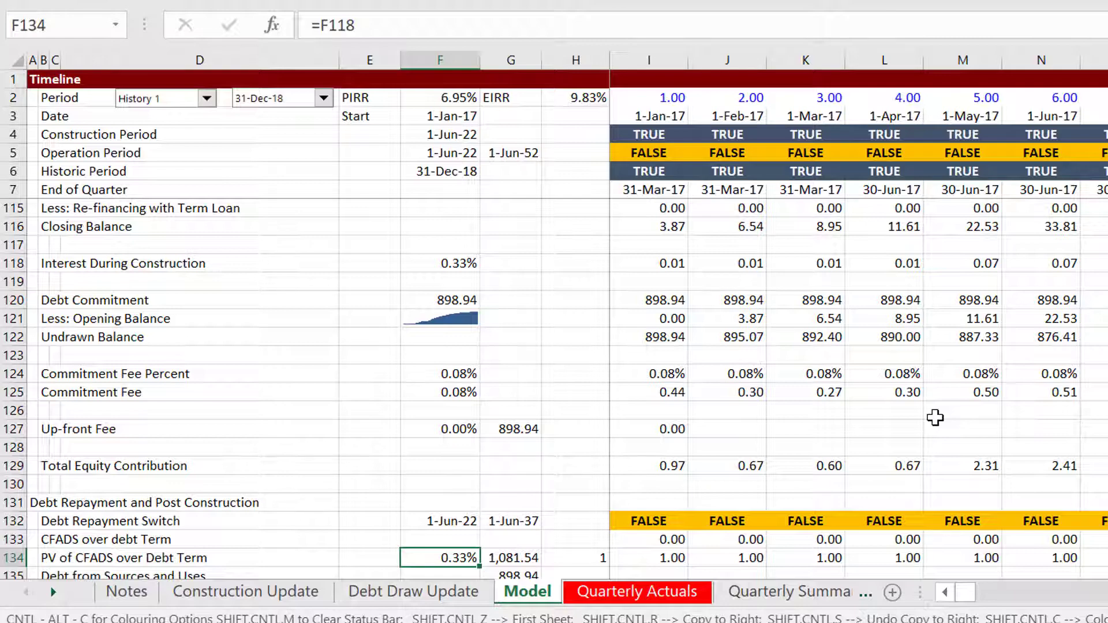
# Examine the debt repayment section after construction and the cash flow section through to the Equity IRR.
pyautogui.press('Down')
pyautogui.press('Down')
pyautogui.press('Down')
pyautogui.press('Down')
pyautogui.press('Down')
pyautogui.press('Down')
pyautogui.press('Down')
pyautogui.press('Down')
pyautogui.press('Down')
pyautogui.press('Down')
pyautogui.press('Down')
pyautogui.press('Down')
pyautogui.press('Down')
pyautogui.press('Down')
pyautogui.press('Down')
pyautogui.press('Down')
pyautogui.press('Down')
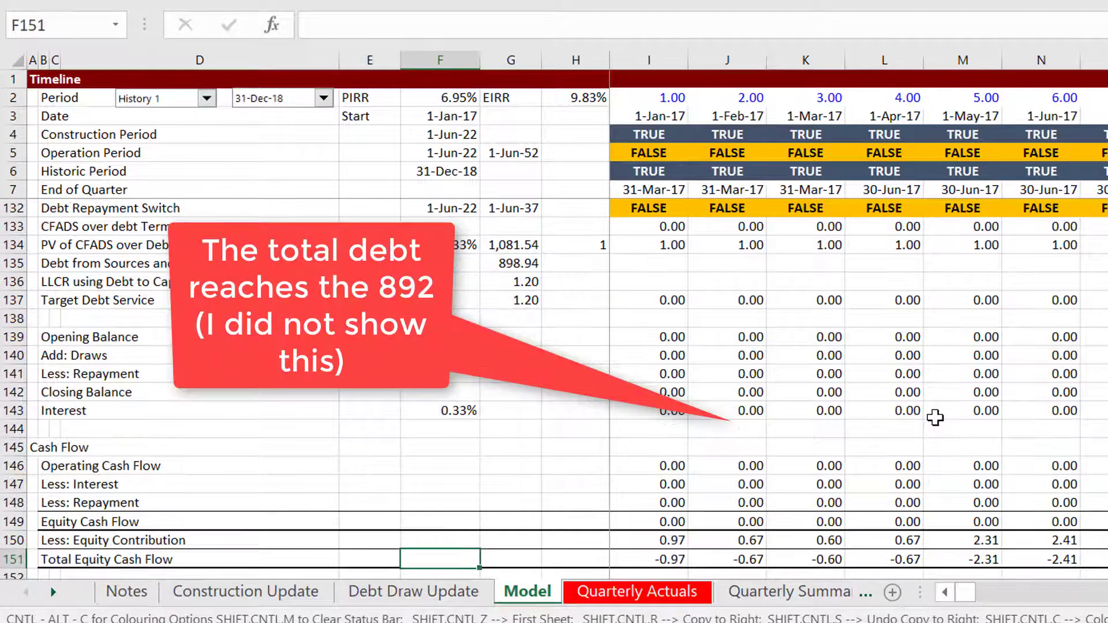
pyautogui.press('Down')
pyautogui.press('Down')
pyautogui.press('Up')
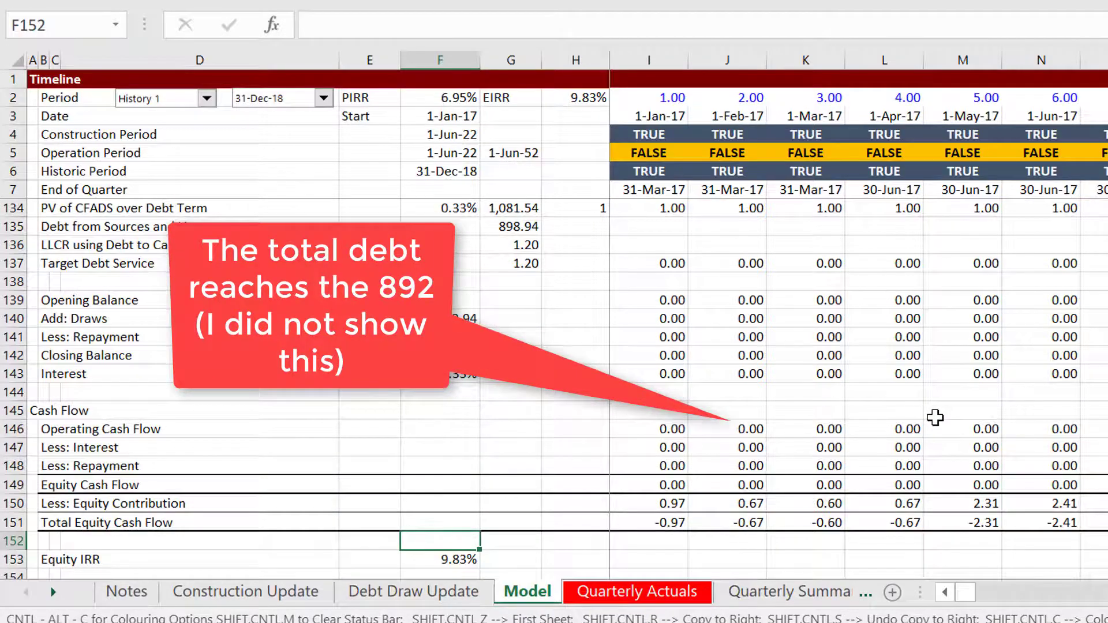
# Show the Remaining Construction chart on the Construction Update sheet and switch its historic data set to History 2.
pyautogui.press('pageup')
pyautogui.press('pageup')
pyautogui.press('pageup')
pyautogui.press('pageup')
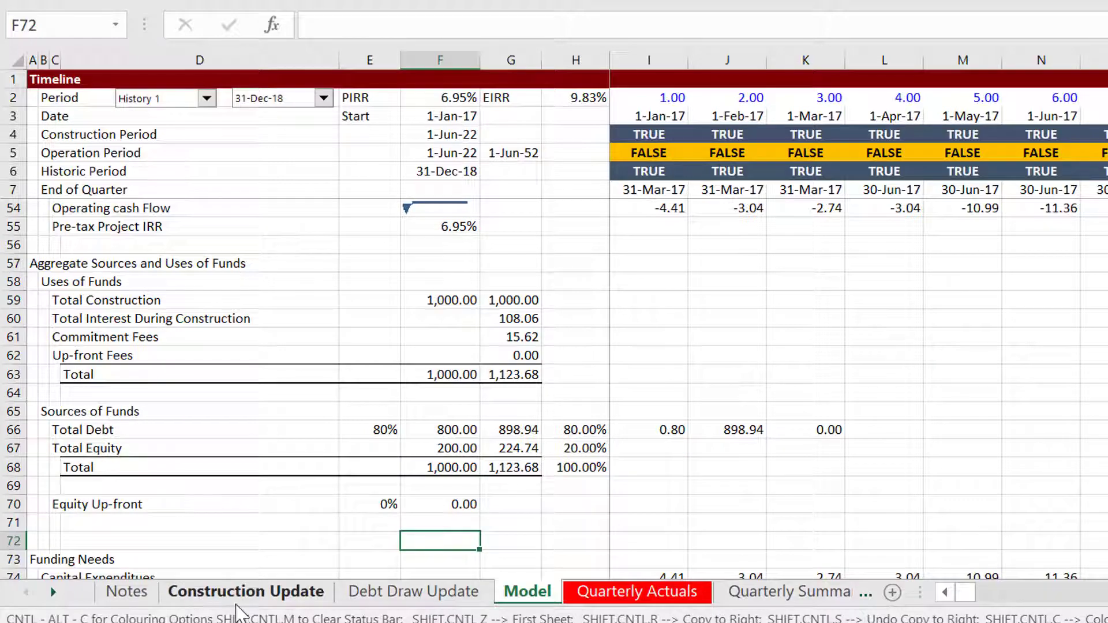
pyautogui.click(214, 592)
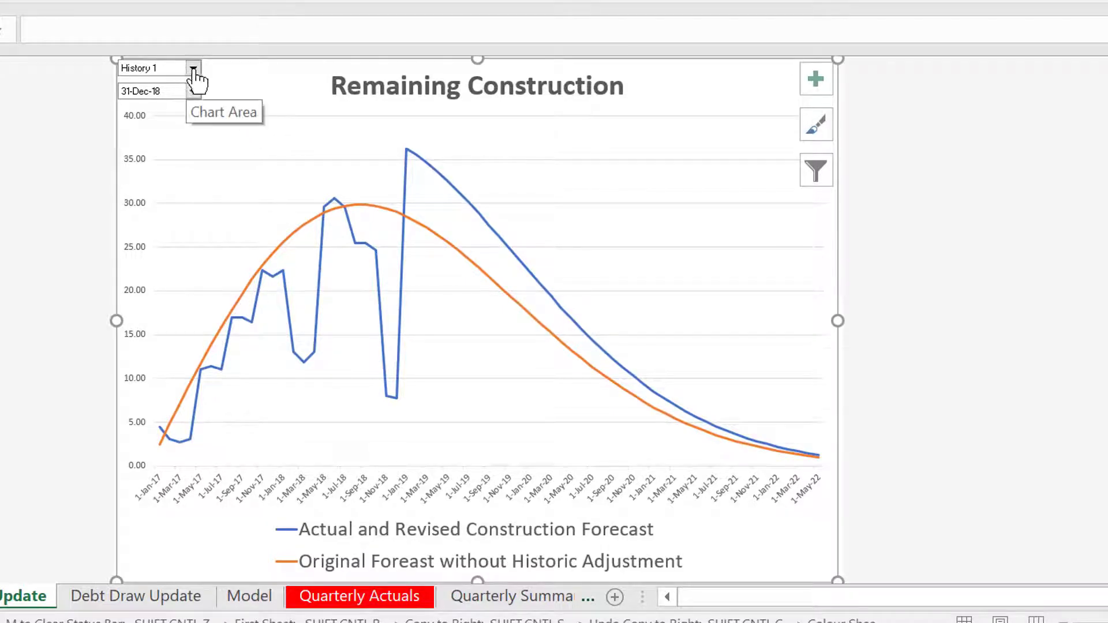
pyautogui.click(193, 69)
pyautogui.click(196, 81)
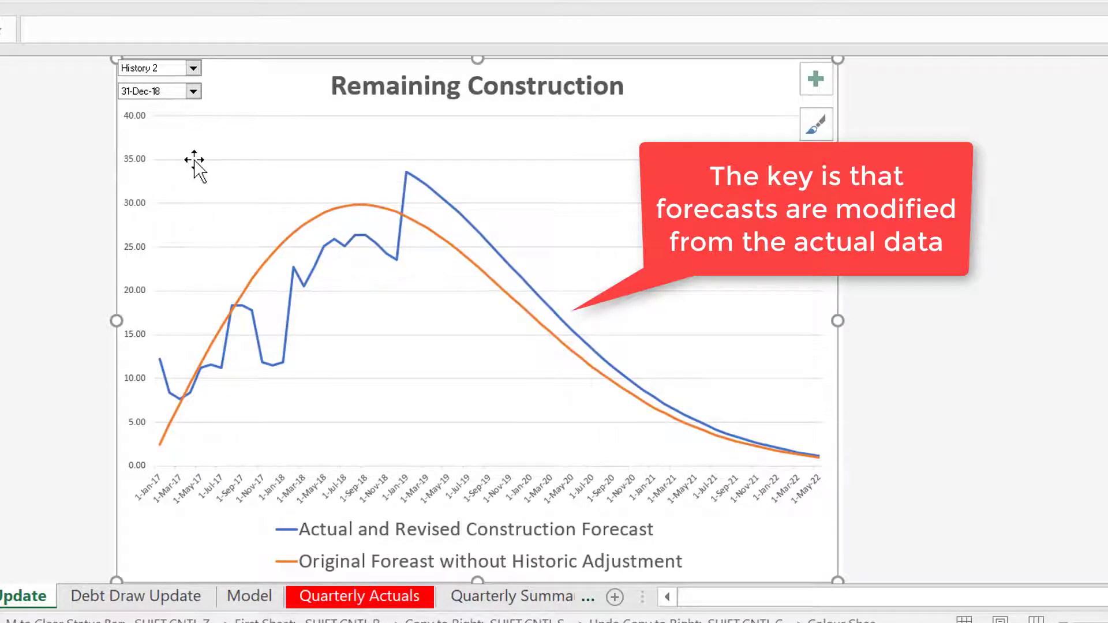
# Show the Actual and Projected Debt Draws chart and switch its historic data set to History 3.
pyautogui.hotkey('ctrl', 'pagedown')
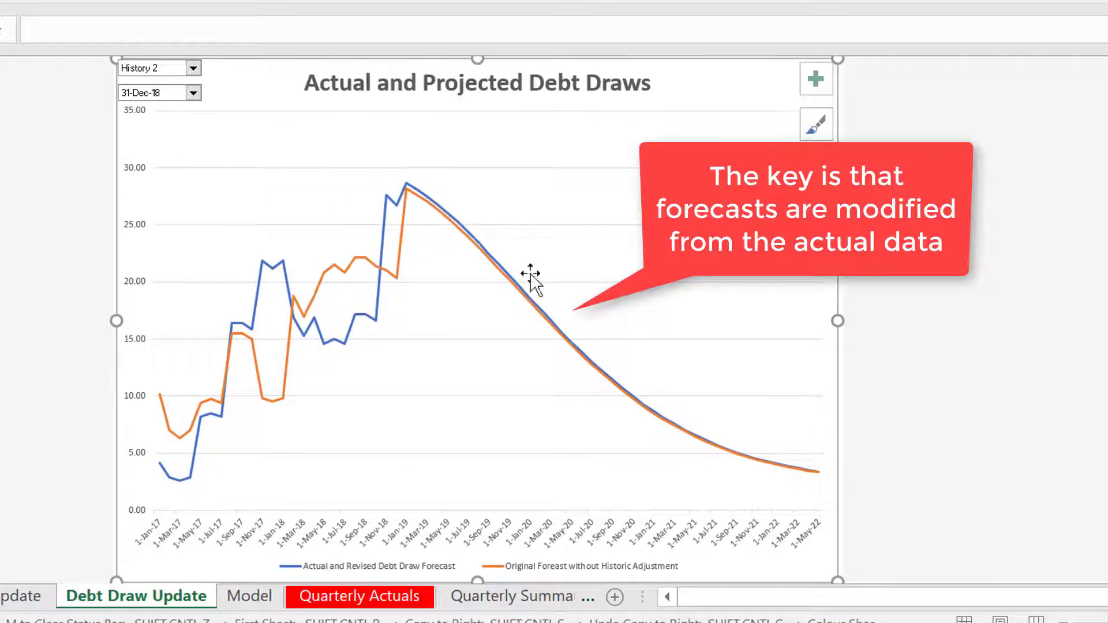
pyautogui.click(194, 68)
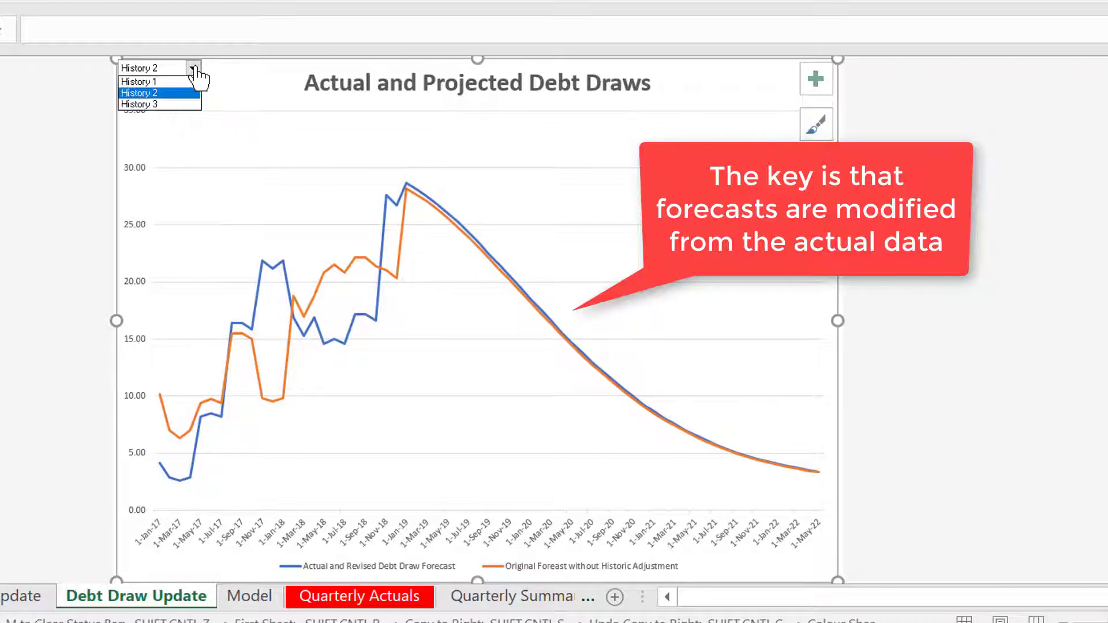
pyautogui.click(164, 105)
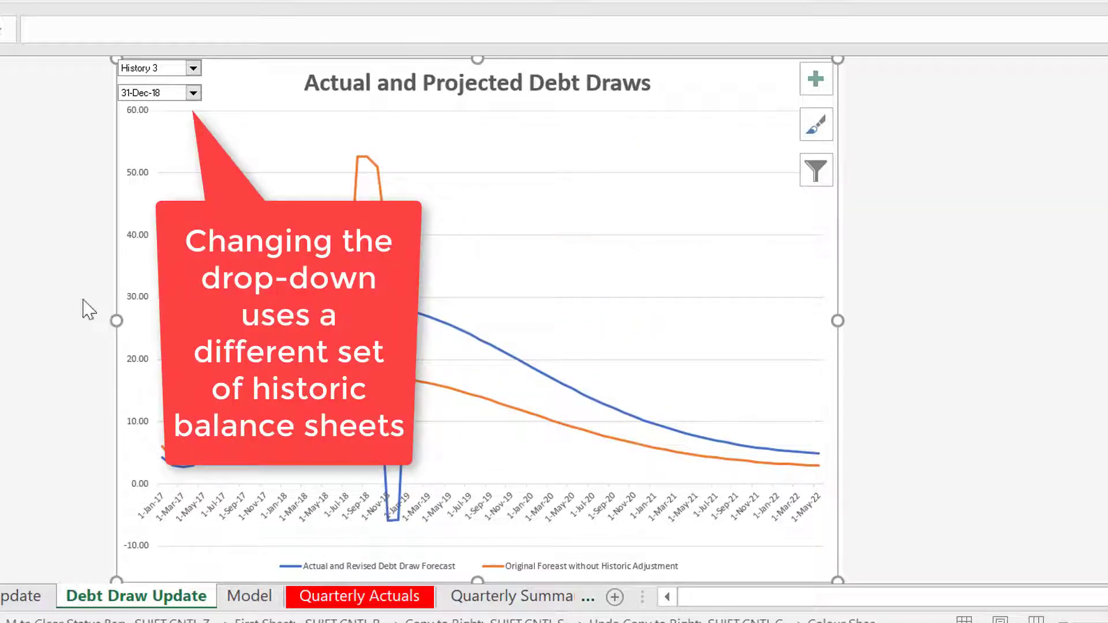
# Return to the Model sheet and review its dates, operating assumptions and financing assumptions.
pyautogui.hotkey('ctrl', 'pagedown')
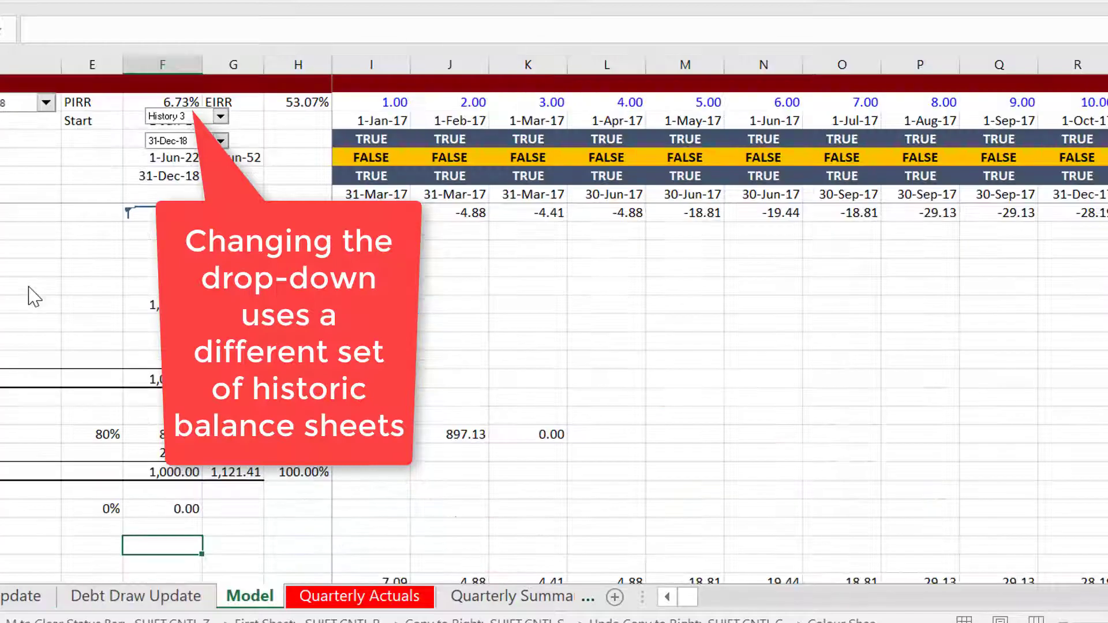
pyautogui.press('pageup')
pyautogui.press('pageup')
pyautogui.press('pageup')
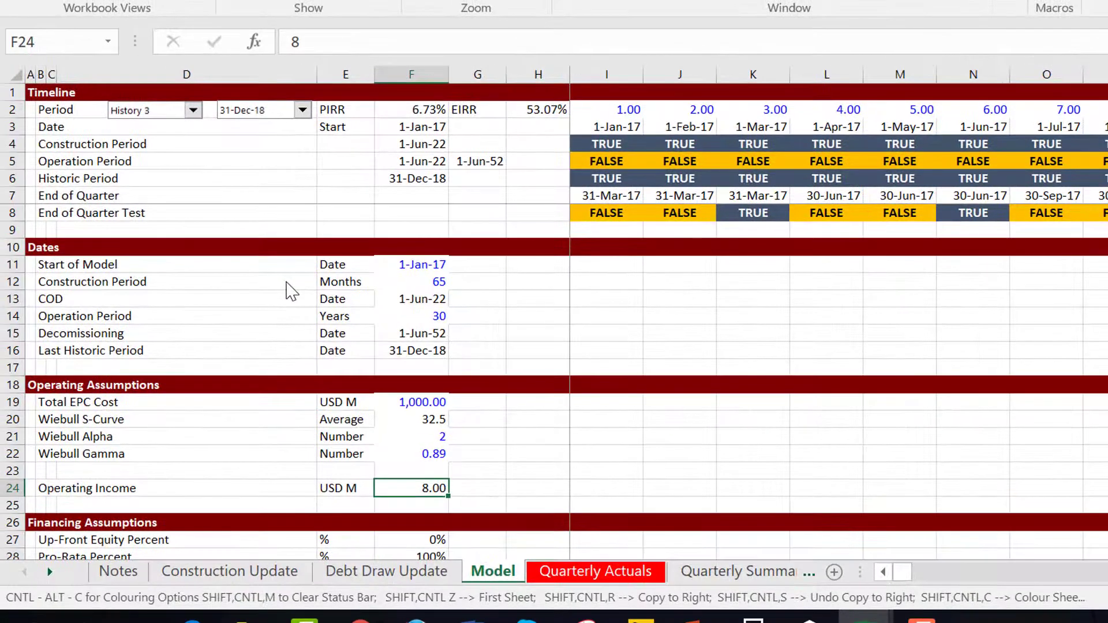
pyautogui.press('Down')
pyautogui.press('Down')
pyautogui.press('Down')
pyautogui.press('Down')
pyautogui.press('Down')
pyautogui.press('Down')
pyautogui.press('Down')
pyautogui.press('Down')
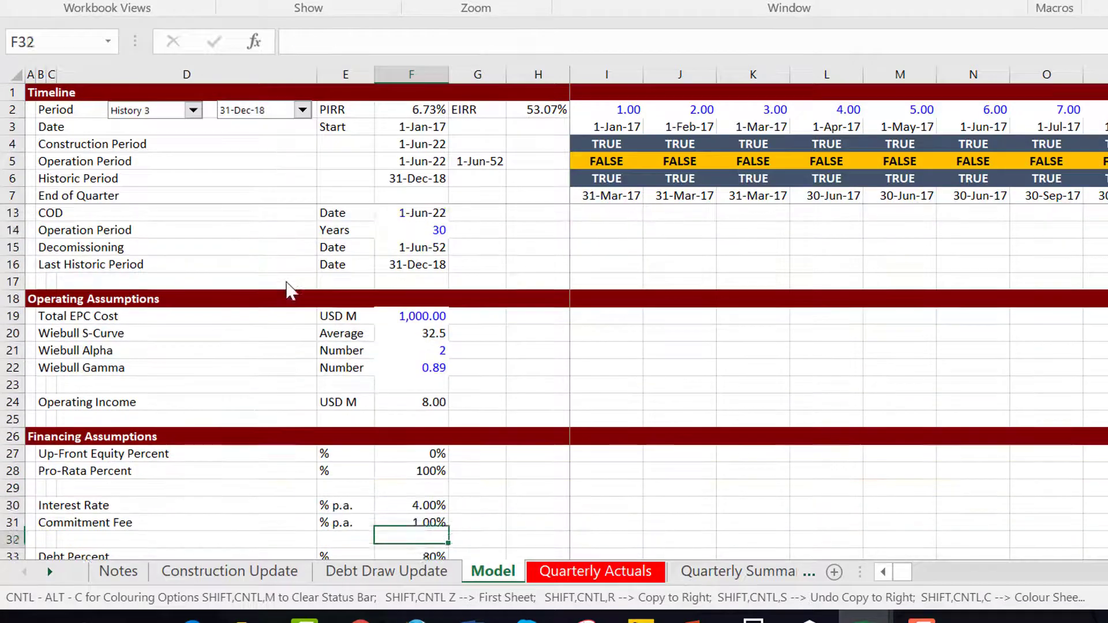
# Review the debt assumptions, the construction expenditures and the adjustment for actual construction.
pyautogui.press('Down')
pyautogui.press('Down')
pyautogui.press('Down')
pyautogui.press('Down')
pyautogui.press('Down')
pyautogui.press('Down')
pyautogui.press('Down')
pyautogui.press('Down')
pyautogui.press('Down')
pyautogui.press('Down')
pyautogui.press('Down')
pyautogui.press('Down')
pyautogui.press('Down')
pyautogui.press('Down')
pyautogui.press('Down')
pyautogui.press('Down')
pyautogui.press('Down')
pyautogui.press('Down')
pyautogui.press('Down')
pyautogui.press('Down')
pyautogui.press('Up')
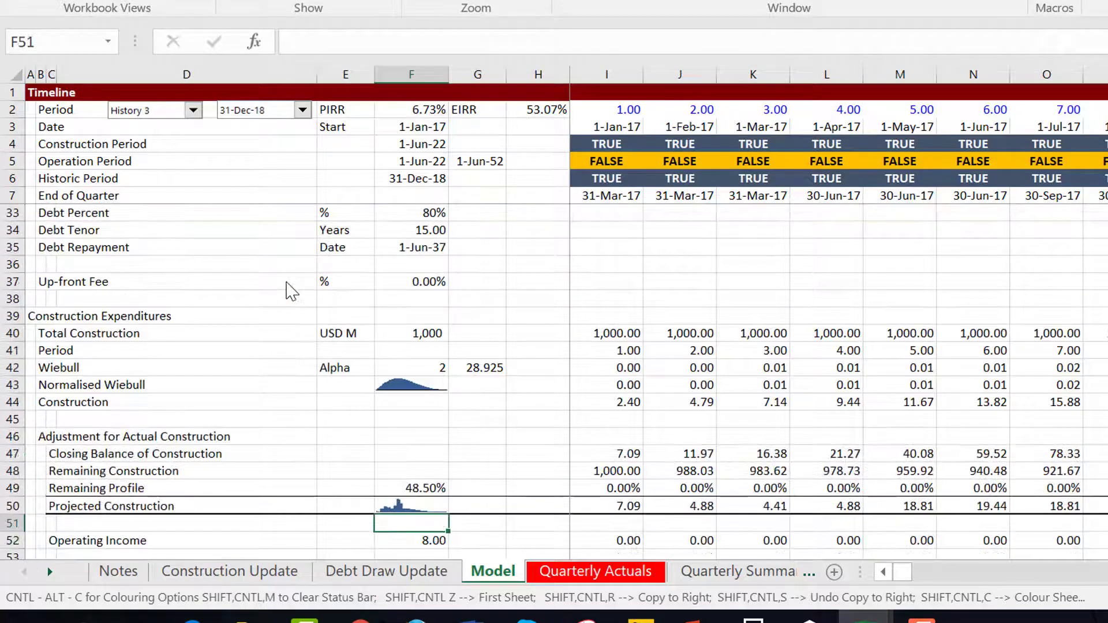
pyautogui.click(697, 616)
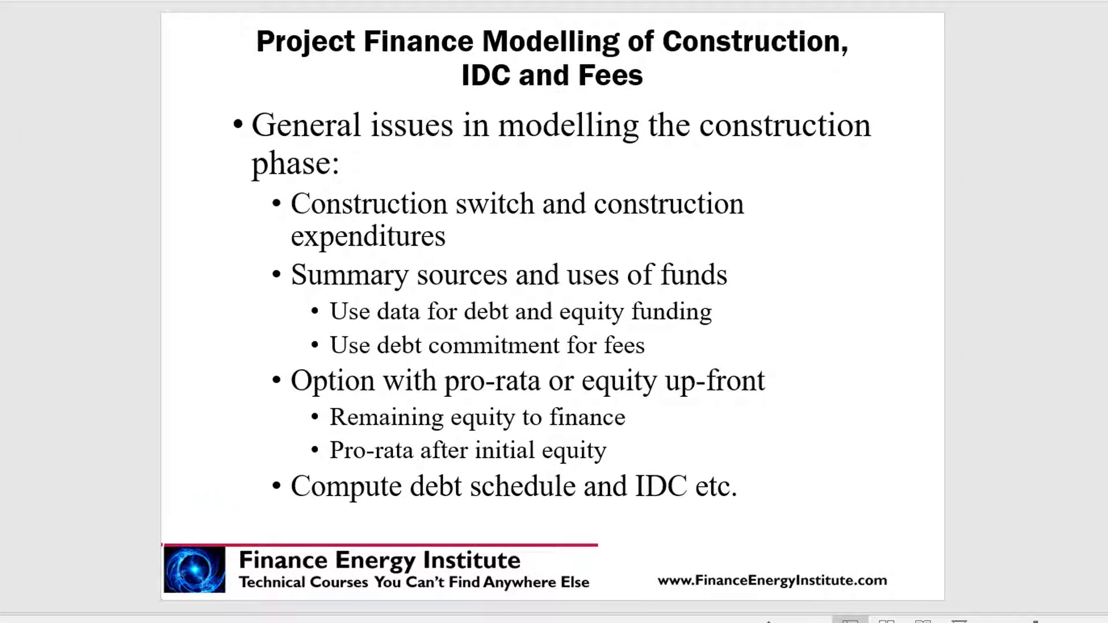
pyautogui.moveTo(578, 622)
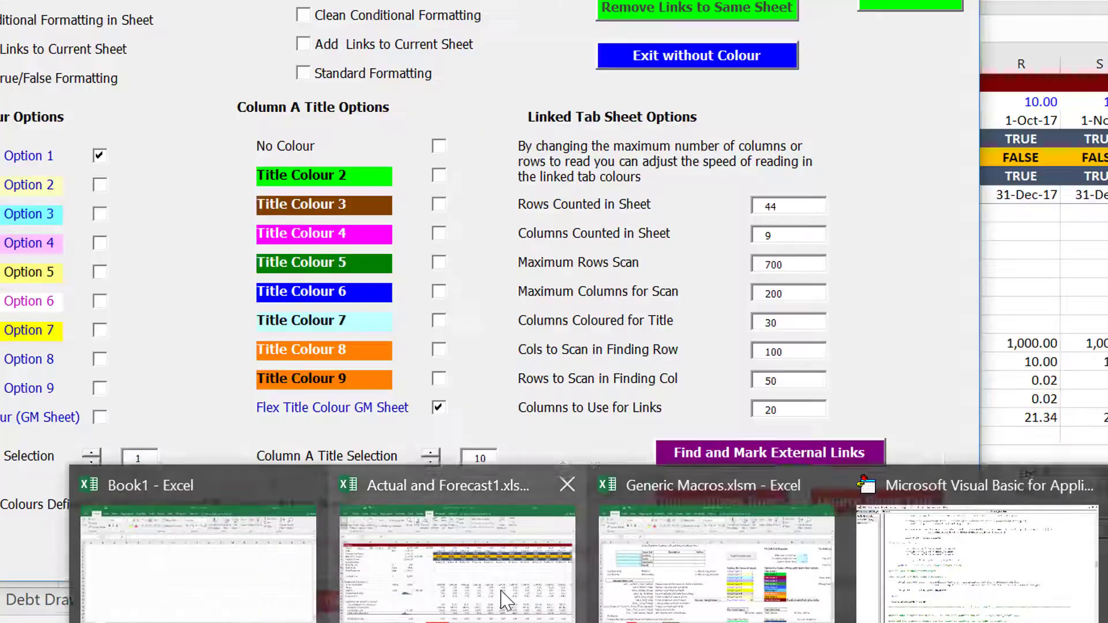
pyautogui.click(501, 593)
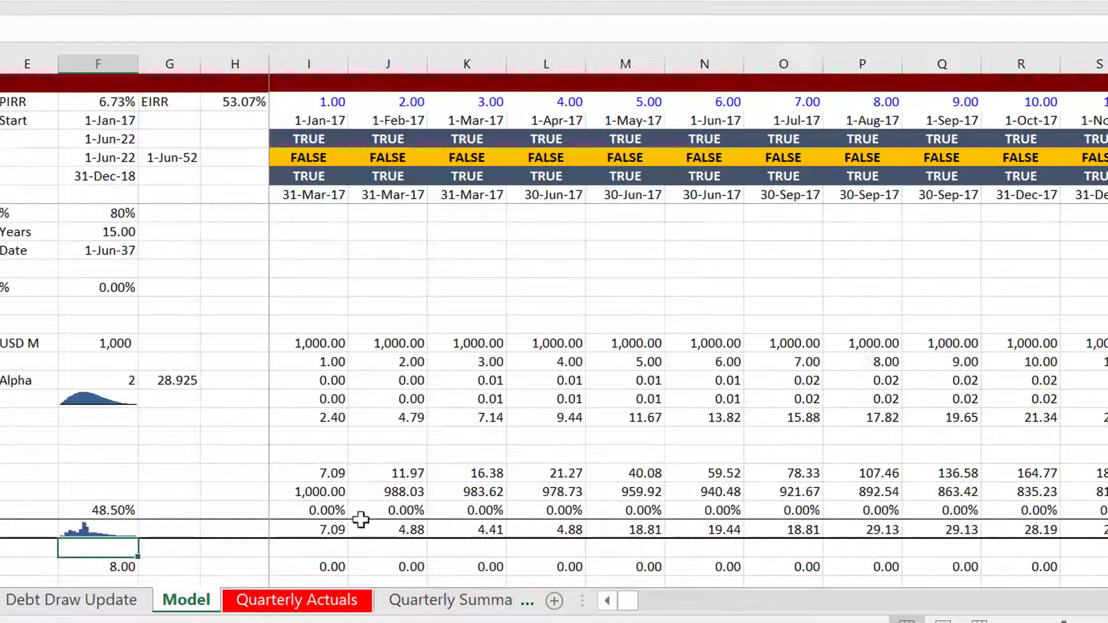
# Colour the Model sheet with the colouring macro, using Input Colour Option 1, conditional formatting, column A colours and the flex title colour.
pyautogui.click(199, 376)
pyautogui.press('Left')
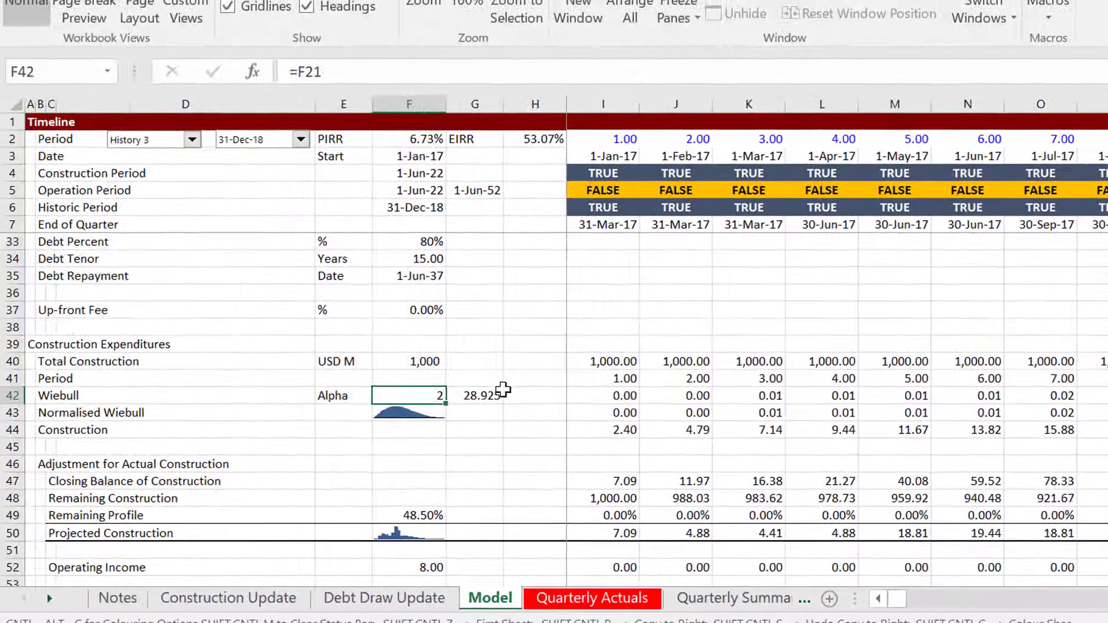
pyautogui.hotkey('ctrl', 'alt', 'c')
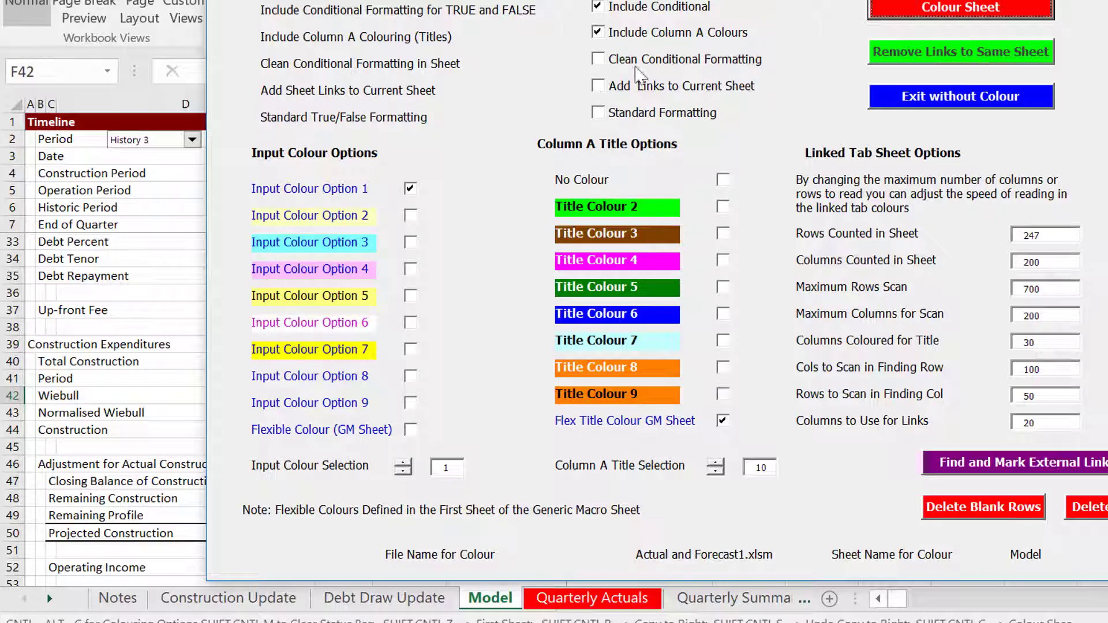
pyautogui.click(926, 16)
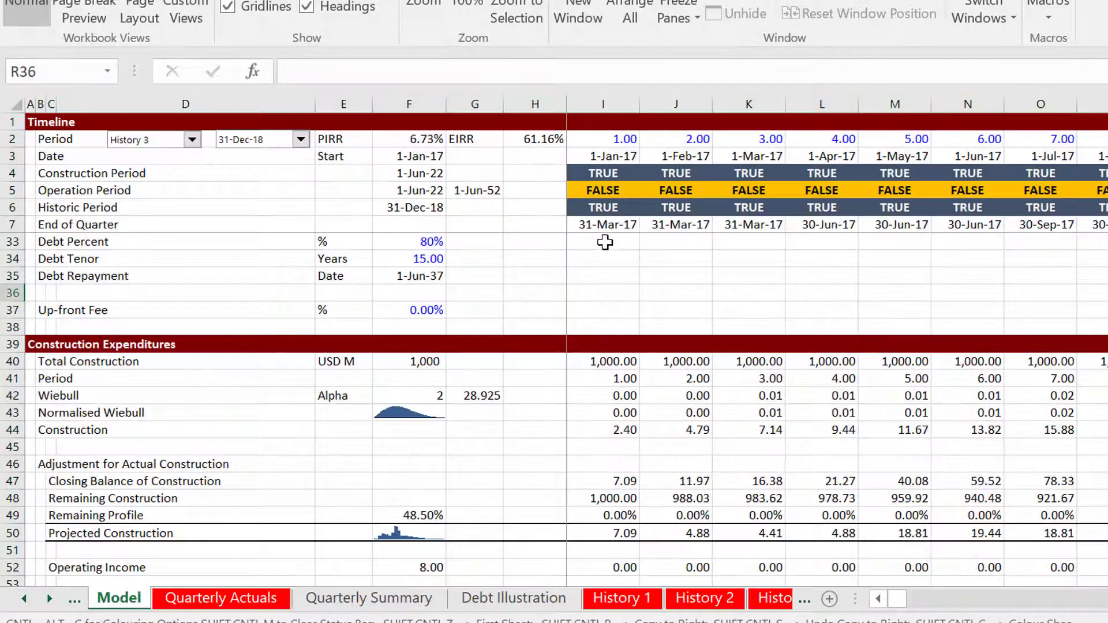
pyautogui.click(605, 243)
pyautogui.press('Left')
pyautogui.press('Left')
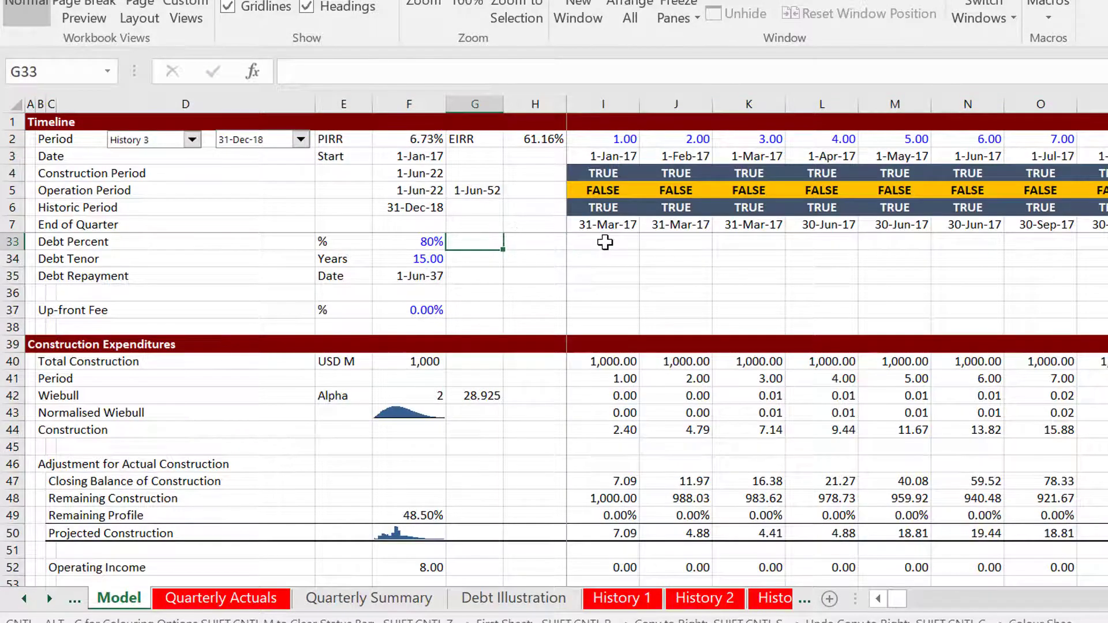
# Review the dates and operating assumptions of the coloured Model sheet.
pyautogui.press('pageup')
pyautogui.press('Down')
pyautogui.press('Down')
pyautogui.press('Down')
pyautogui.press('Down')
pyautogui.press('Down')
pyautogui.press('Down')
pyautogui.press('Down')
pyautogui.press('Down')
pyautogui.press('Down')
pyautogui.press('Down')
pyautogui.press('Down')
pyautogui.press('Down')
pyautogui.press('Down')
pyautogui.press('Down')
pyautogui.press('Down')
pyautogui.press('Down')
pyautogui.press('Down')
pyautogui.press('Down')
pyautogui.press('Down')
pyautogui.press('Down')
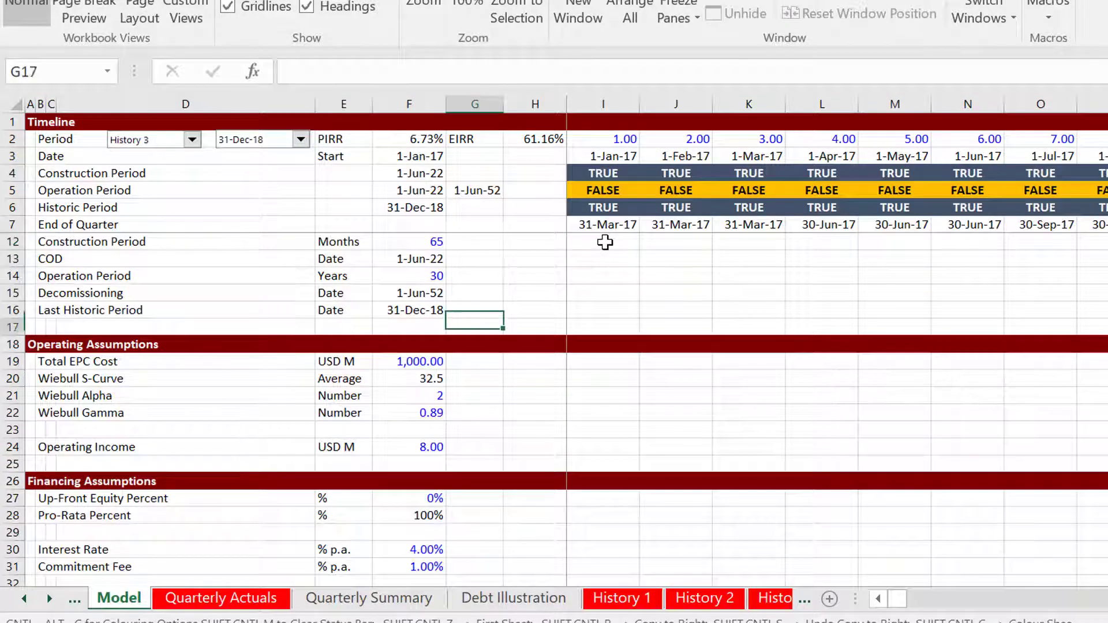
pyautogui.press('Down')
pyautogui.press('Down')
pyautogui.press('Down')
pyautogui.press('Down')
pyautogui.press('Down')
pyautogui.press('Down')
pyautogui.press('Down')
# Examine the financing assumptions, from the up-front equity and pro-rata percentages to the interest rate and commitment fee.
pyautogui.press('Up')
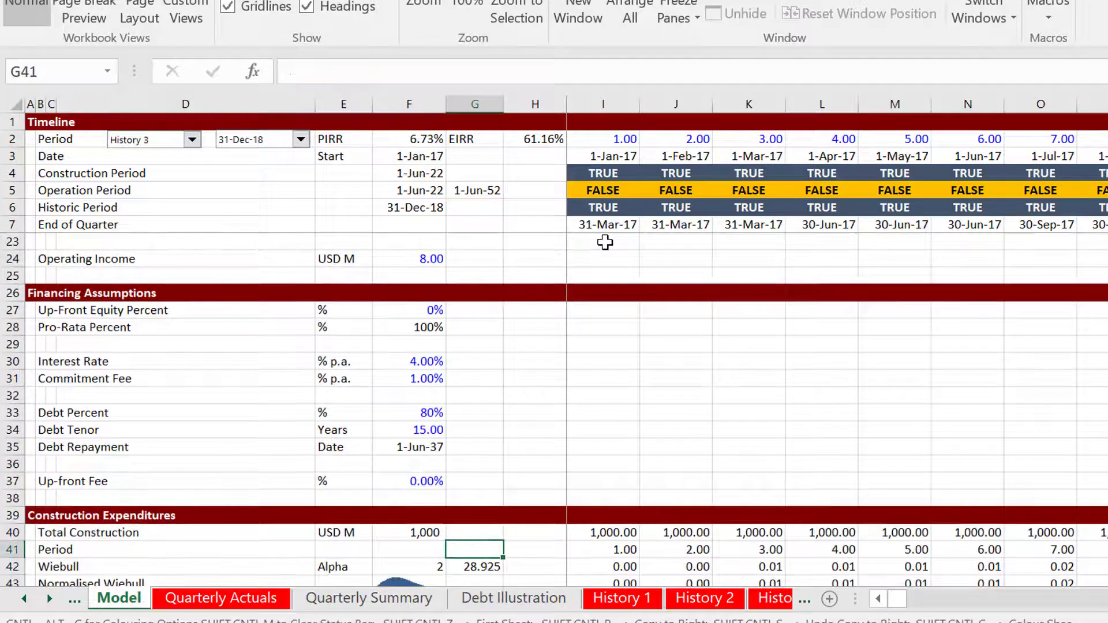
pyautogui.press('Up')
pyautogui.press('Up')
pyautogui.press('Up')
pyautogui.press('Up')
pyautogui.press('Up')
pyautogui.press('Up')
pyautogui.press('Up')
pyautogui.press('Left')
pyautogui.press('Left')
pyautogui.press('Up')
pyautogui.press('Up')
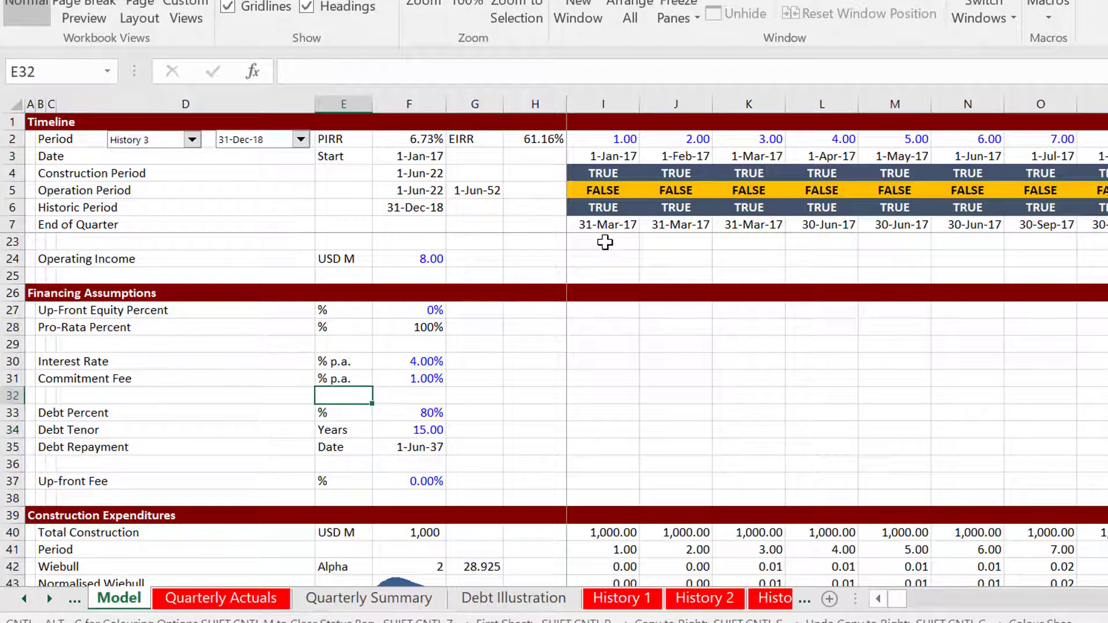
pyautogui.press('Up')
pyautogui.press('Up')
pyautogui.press('Up')
pyautogui.press('Up')
pyautogui.press('Up')
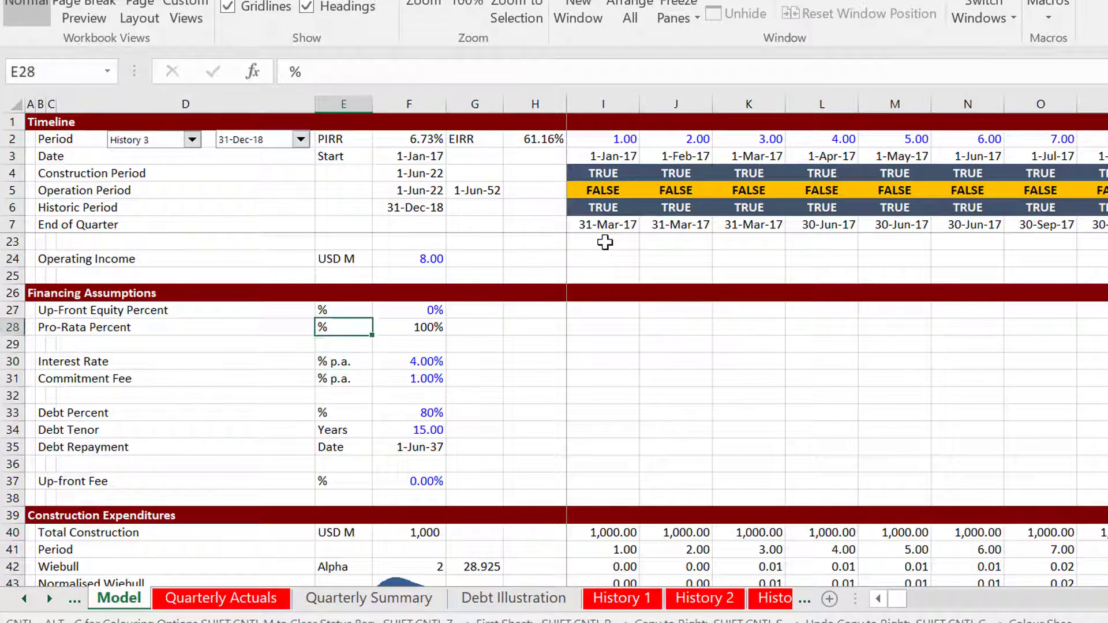
pyautogui.press('Right')
pyautogui.press('Down')
pyautogui.press('Down')
pyautogui.press('Down')
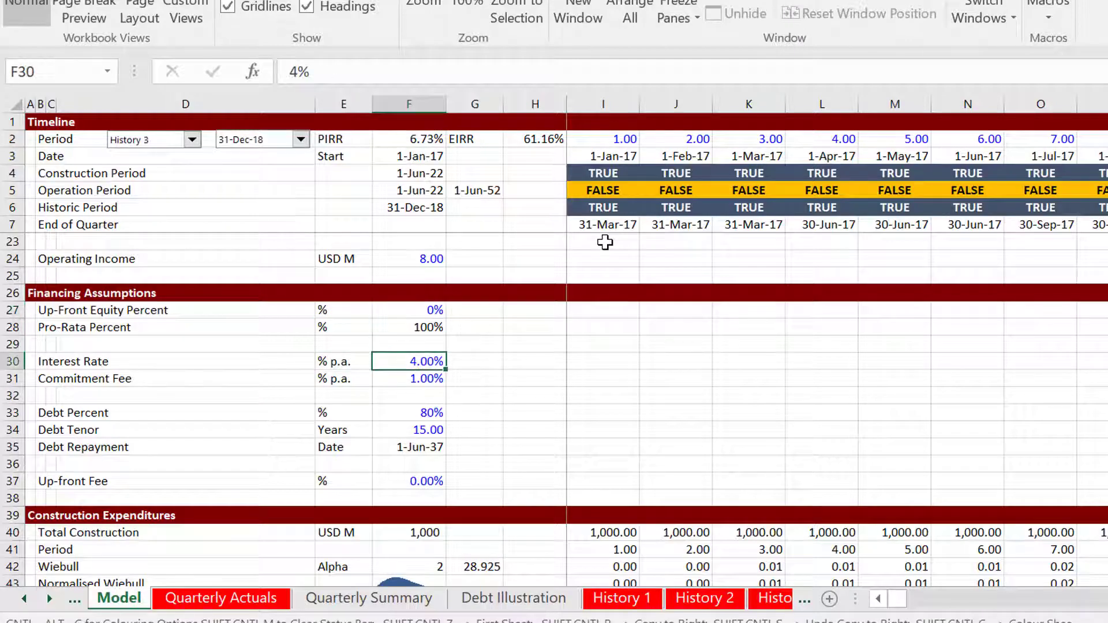
# Look over the debt inputs, construction expenditures and the adjustment for actual construction down to operating income.
pyautogui.press('Down')
pyautogui.press('Down')
pyautogui.press('Down')
pyautogui.press('Down')
pyautogui.press('Down')
pyautogui.press('Down')
pyautogui.press('Down')
pyautogui.press('Down')
pyautogui.press('Down')
pyautogui.press('Down')
pyautogui.press('Down')
pyautogui.press('Down')
pyautogui.press('Down')
pyautogui.press('Down')
pyautogui.press('Down')
pyautogui.press('Down')
pyautogui.press('Down')
pyautogui.press('Down')
pyautogui.press('Down')
pyautogui.press('Down')
pyautogui.press('Down')
pyautogui.press('Down')
pyautogui.press('Down')
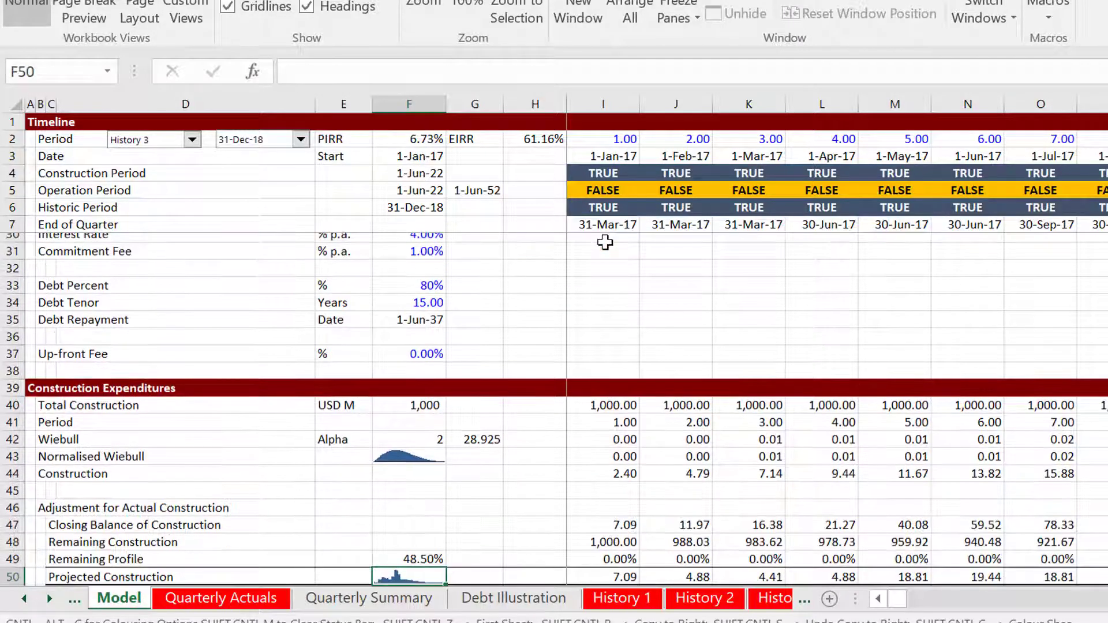
pyautogui.press('Right')
pyautogui.press('Right')
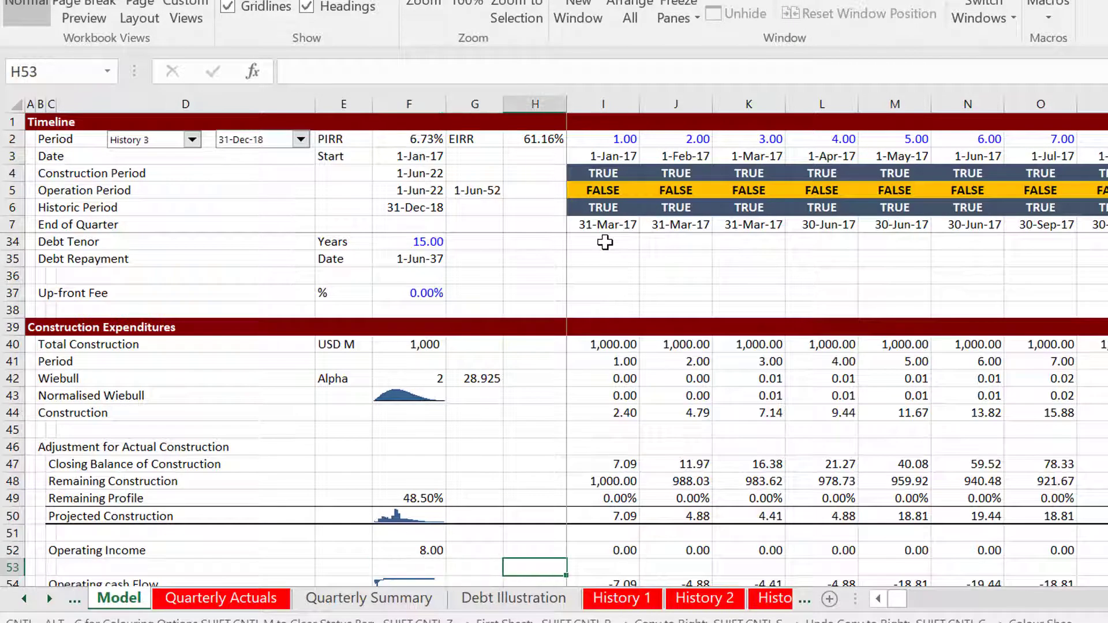
# Select the monthly timeline block from cell I3 across to the last period column and down to row 232.
pyautogui.press('Right')
pyautogui.hotkey('ctrl', 'space')
pyautogui.press('Return')
pyautogui.press('Up')
pyautogui.press('Up')
pyautogui.press('Up')
pyautogui.press('Up')
pyautogui.press('Up')
pyautogui.press('Up')
pyautogui.press('Up')
pyautogui.press('Up')
pyautogui.press('Up')
pyautogui.press('Up')
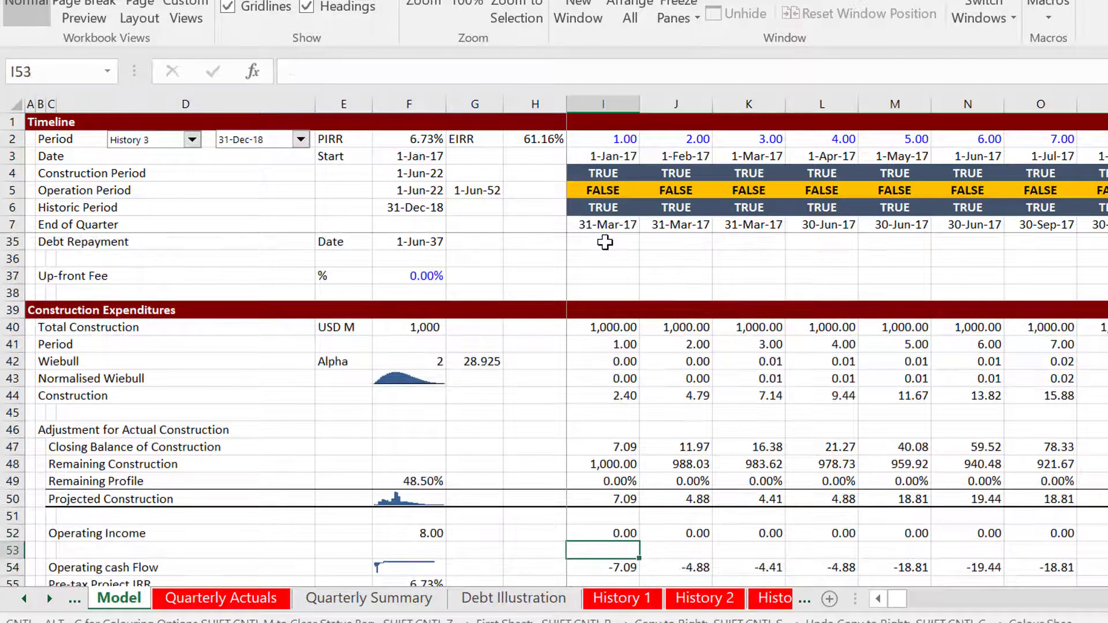
pyautogui.hotkey('ctrl', 'Up')
pyautogui.hotkey('ctrl', 'Up')
pyautogui.hotkey('ctrl', 'Up')
pyautogui.hotkey('ctrl', 'Up')
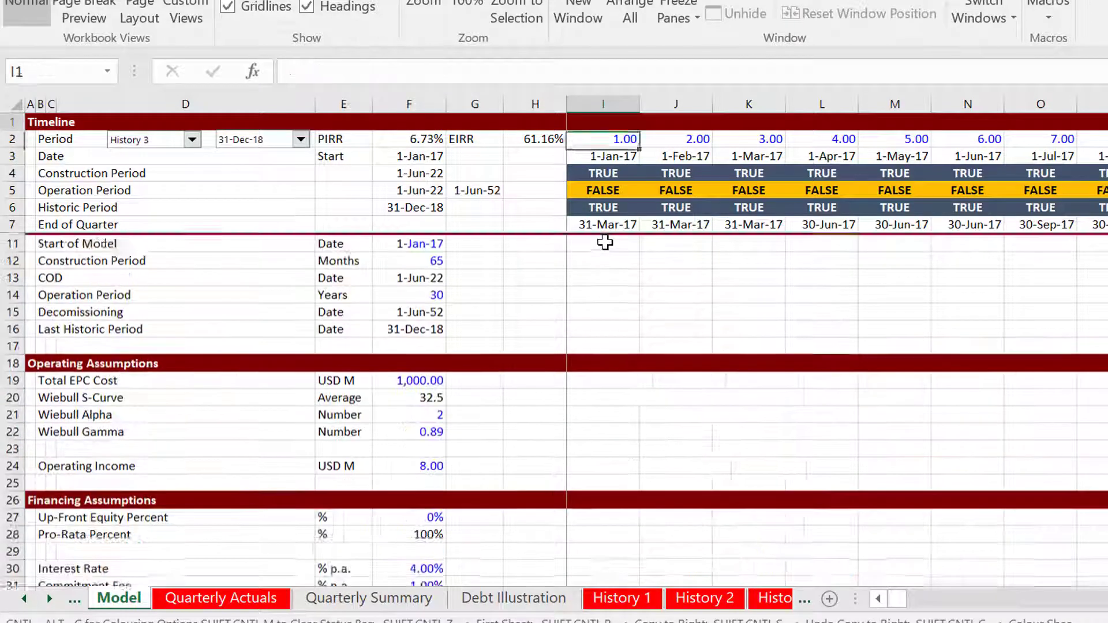
pyautogui.press('Down')
pyautogui.press('Down')
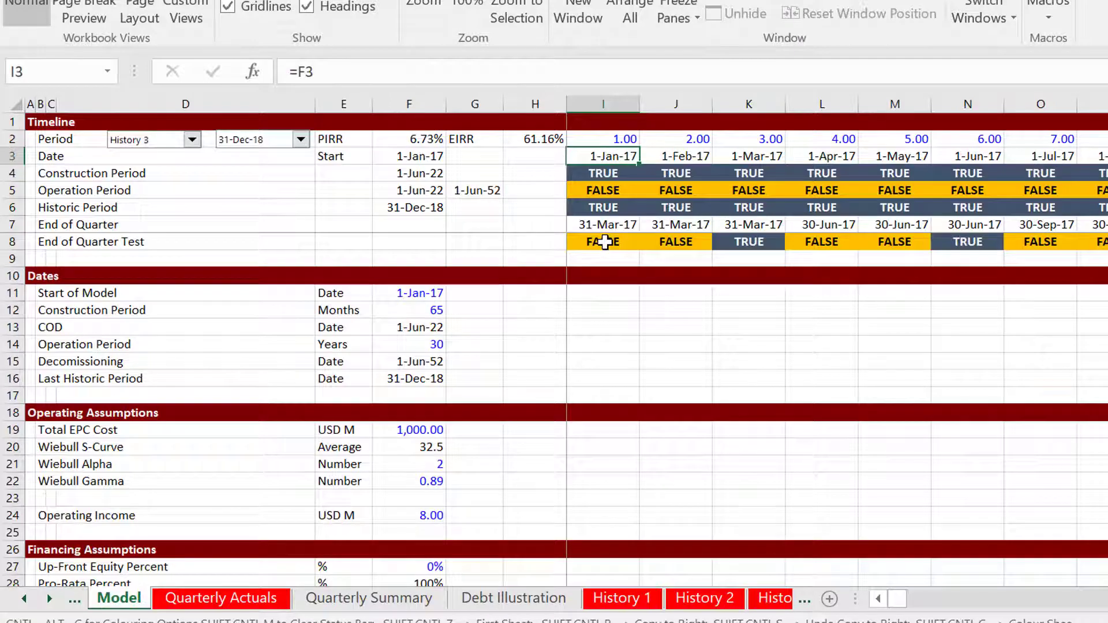
pyautogui.hotkey('ctrl', 'shift', 'Right')
pyautogui.hotkey('ctrl', 'shift', 'Down')
pyautogui.hotkey('ctrl', 'shift', 'Down')
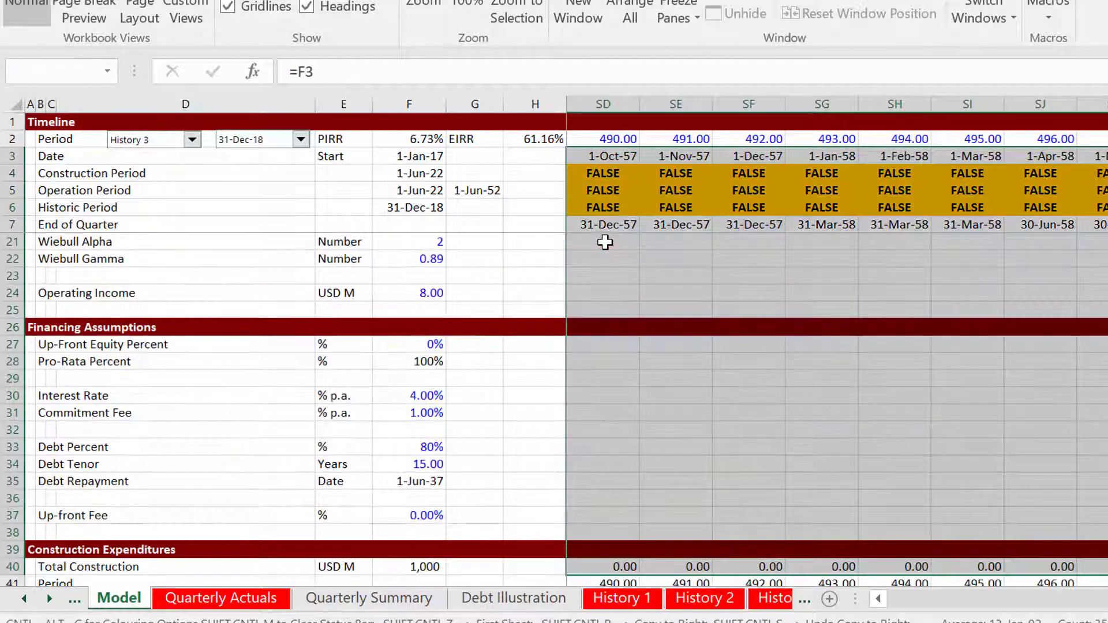
pyautogui.scroll(-4, 605, 242)
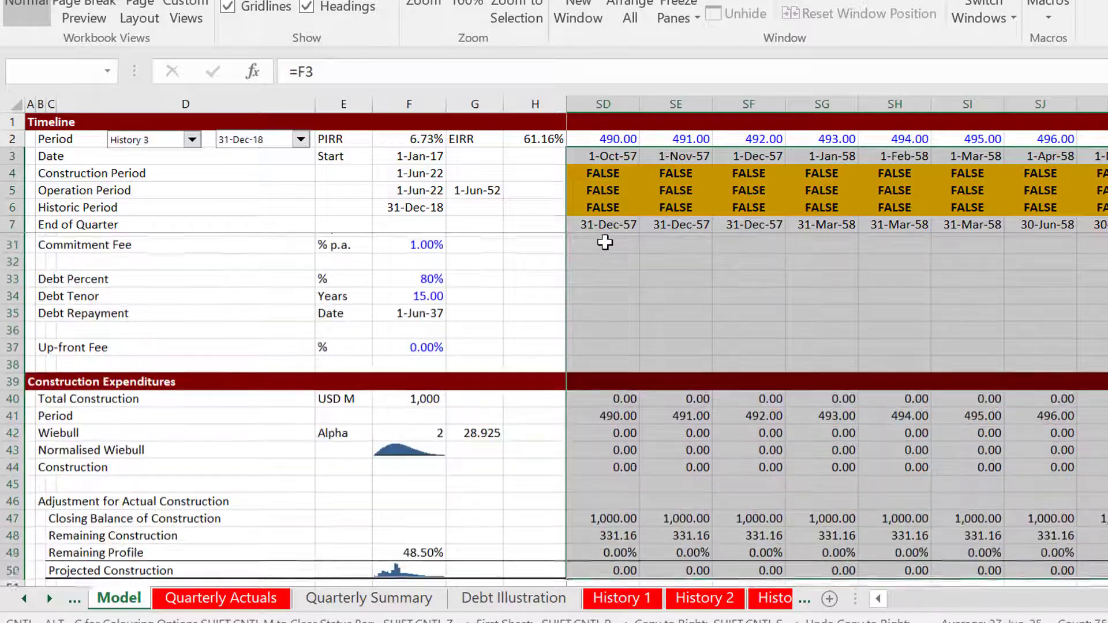
pyautogui.scroll(-18, 605, 242)
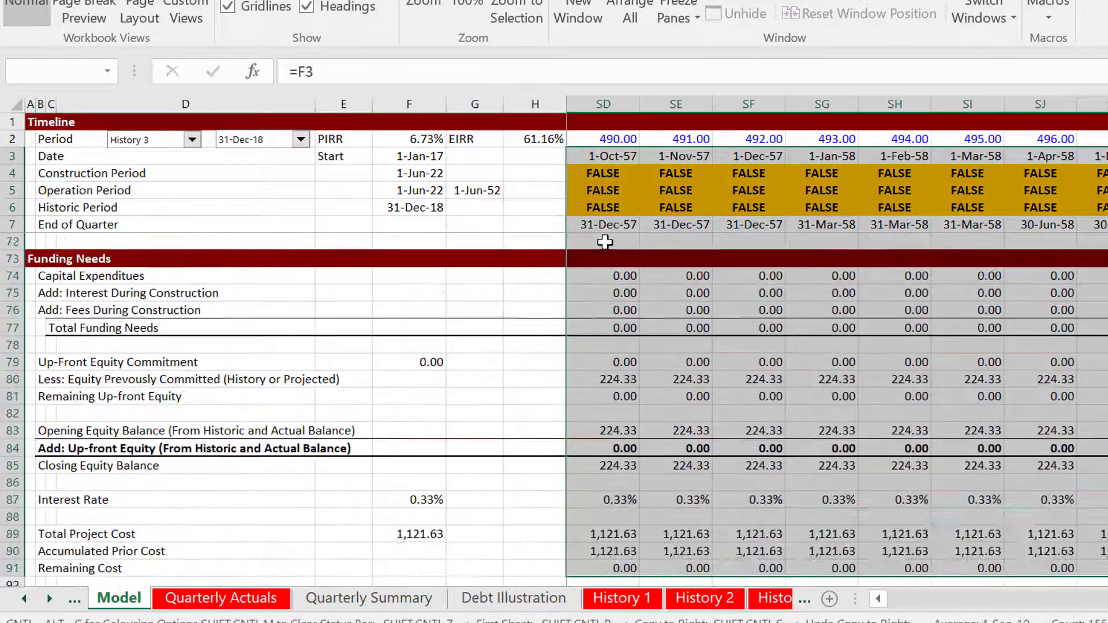
pyautogui.scroll(-20, 605, 242)
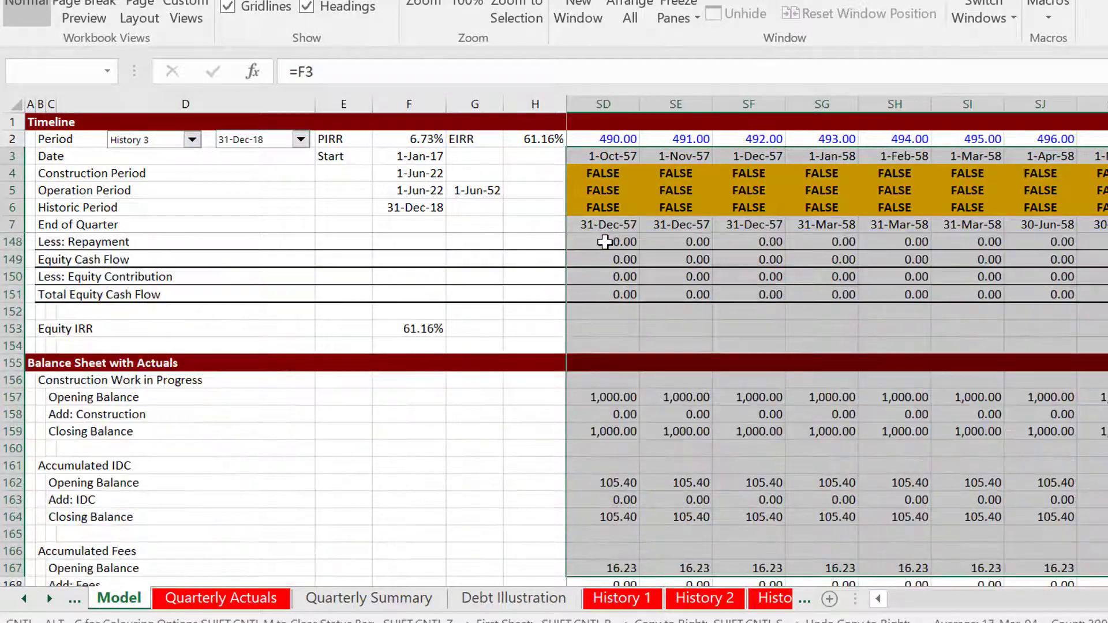
pyautogui.hotkey('ctrl', 'shift', 'Down')
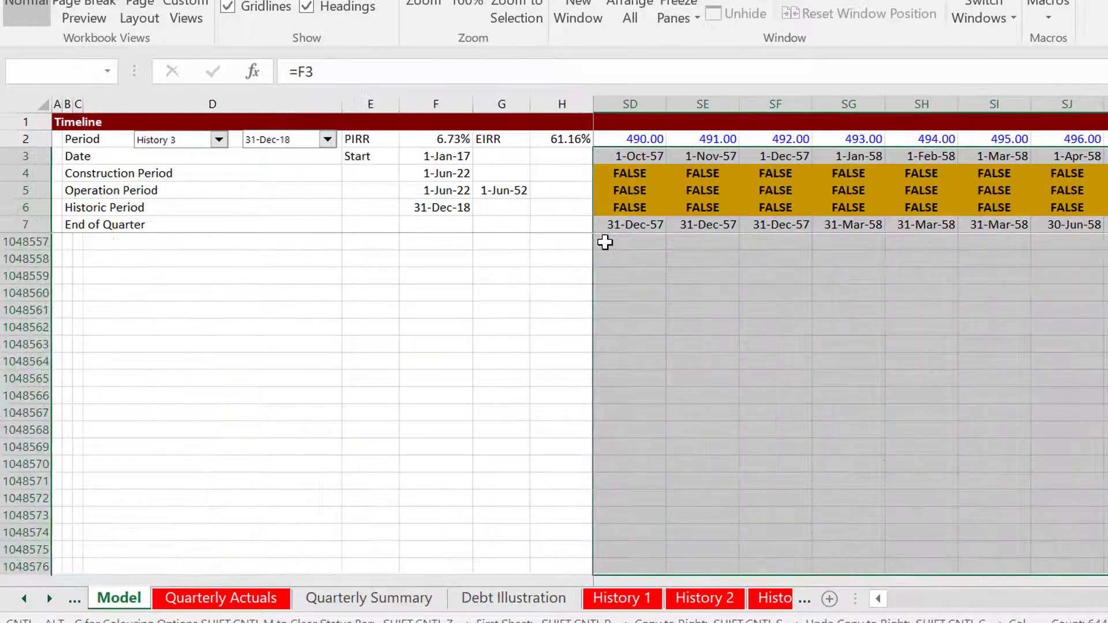
pyautogui.hotkey('ctrl', 'shift', 'Up')
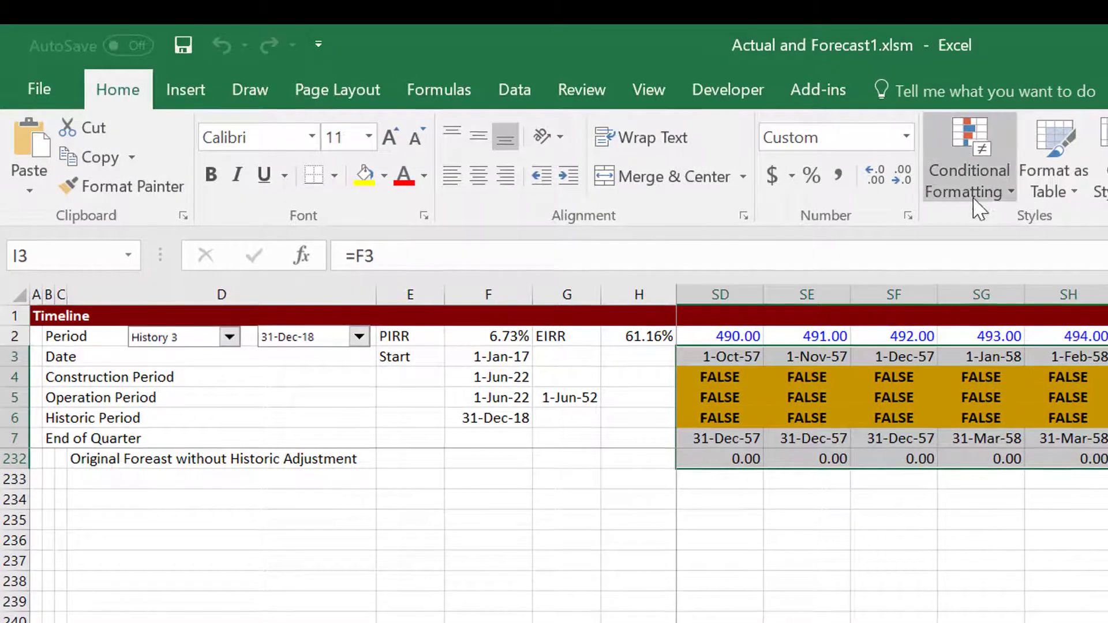
# Start a new conditional formatting rule for the selected block that uses a formula to determine which cells to format.
pyautogui.click(978, 209)
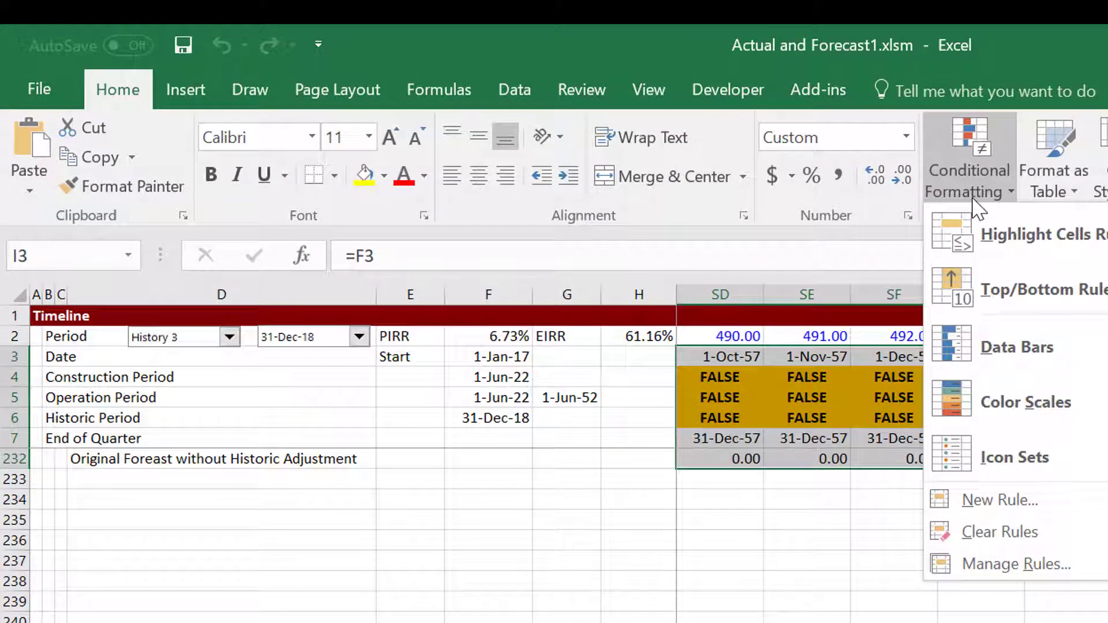
pyautogui.click(1002, 513)
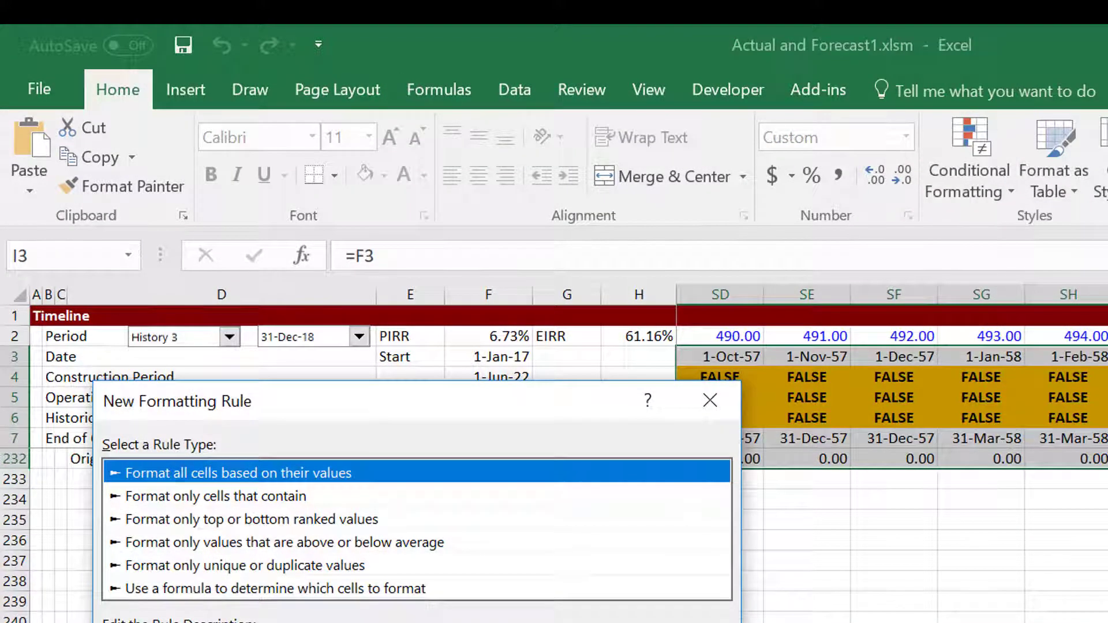
pyautogui.click(157, 588)
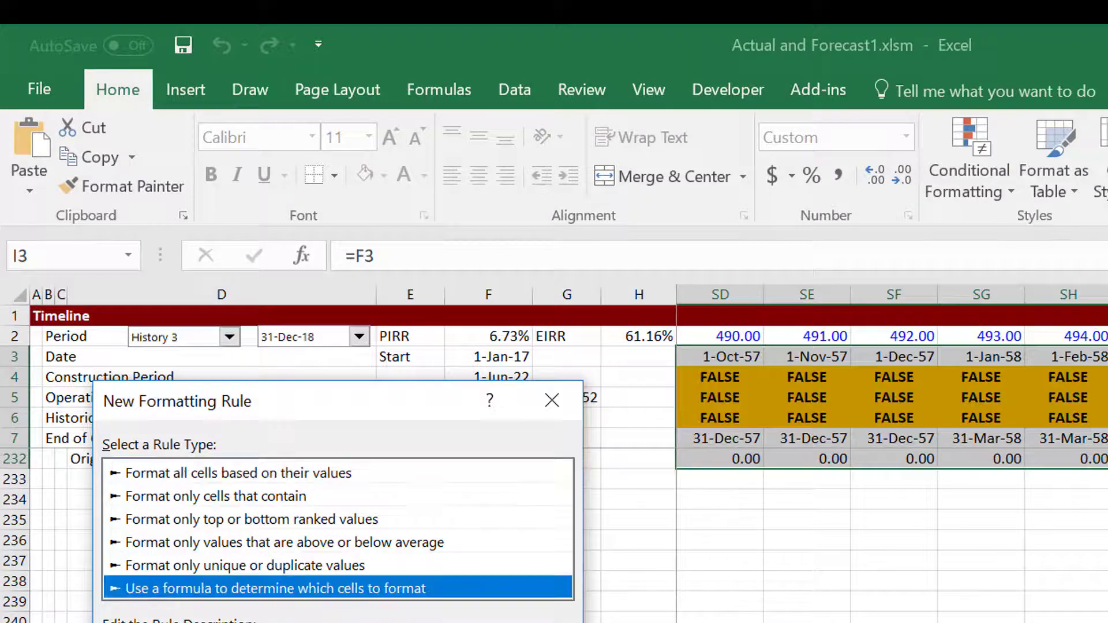
pyautogui.click(554, 622)
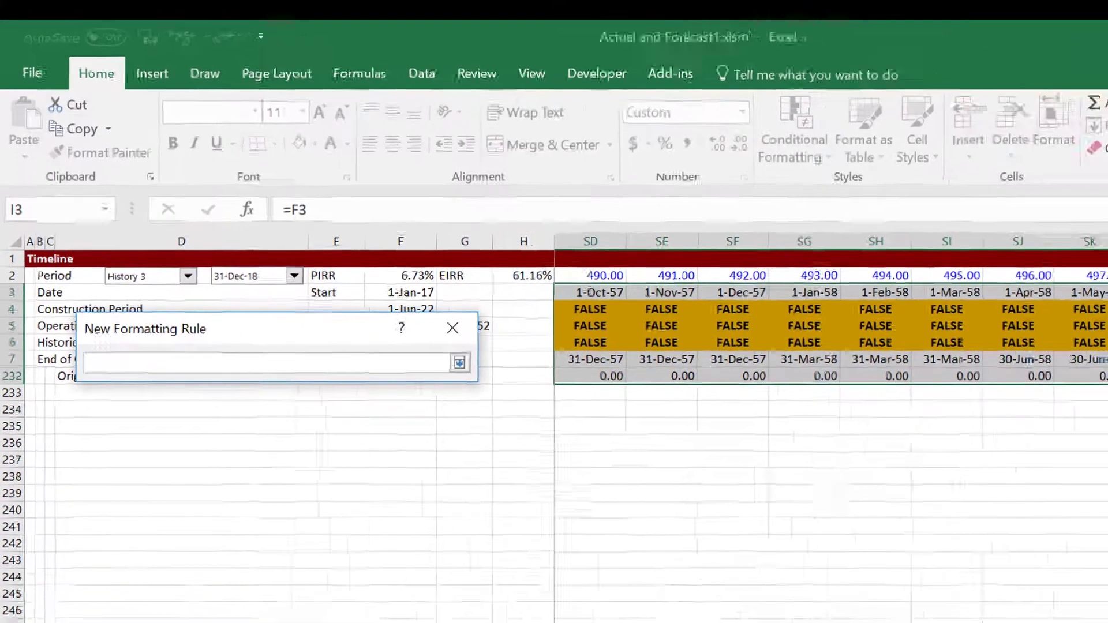
# Set the rule's formula to =I$6=true, referencing the Historic Period row with a relative column and fixed row.
pyautogui.moveTo(822, 569); pyautogui.dragTo(642, 560)
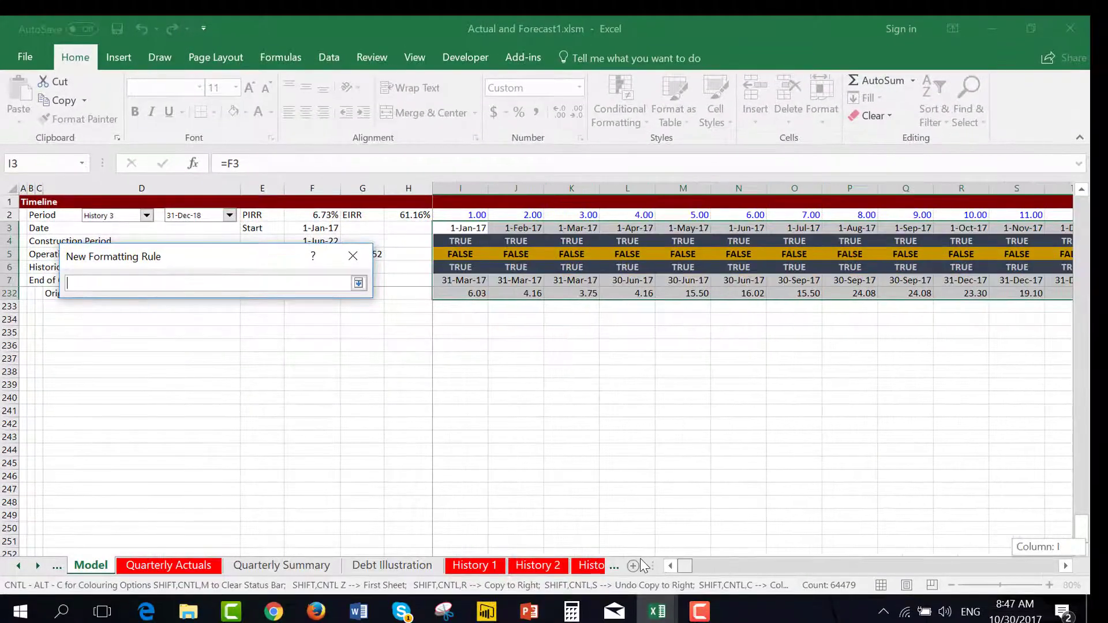
pyautogui.moveTo(1082, 519); pyautogui.dragTo(1085, 165)
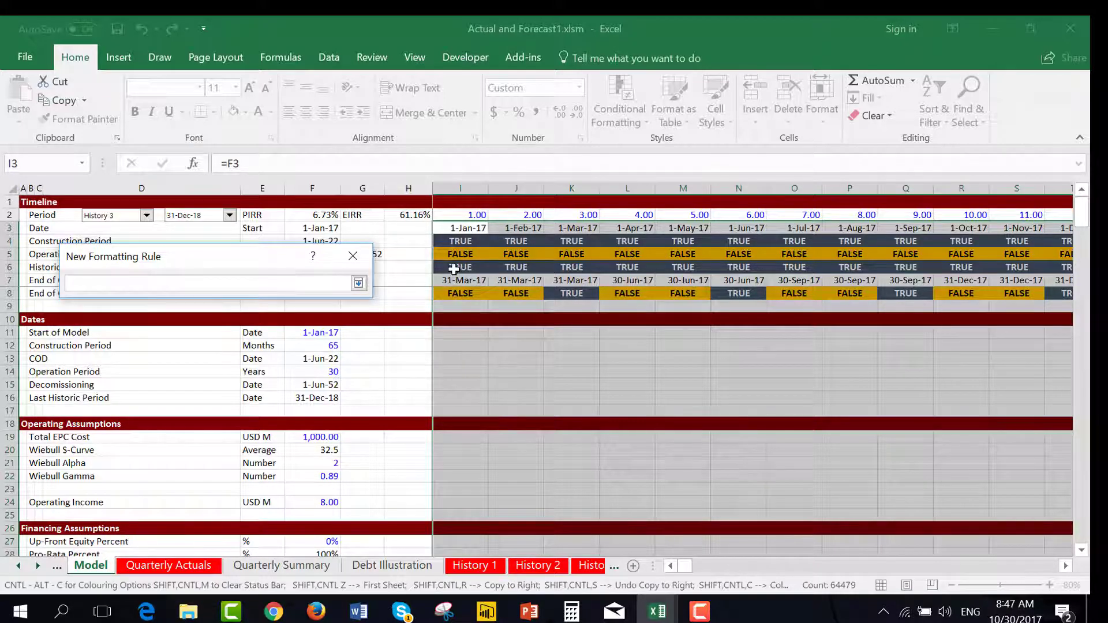
pyautogui.click(453, 268)
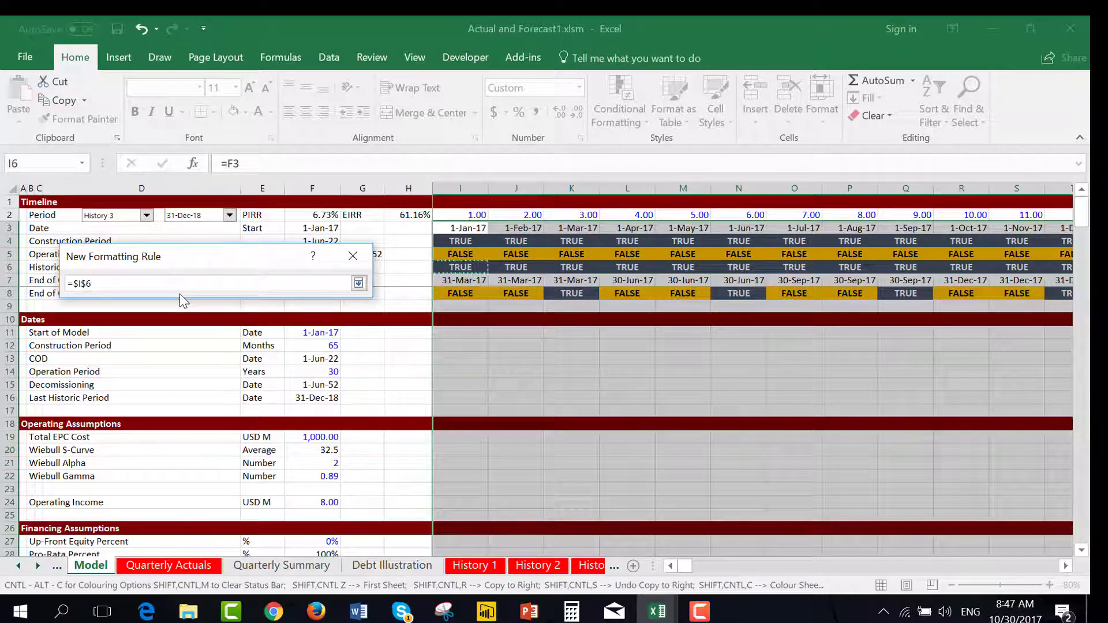
pyautogui.press('F4')
pyautogui.press('F4')
pyautogui.press('F4')
pyautogui.press('F4')
pyautogui.press('F4')
pyautogui.write('=true')
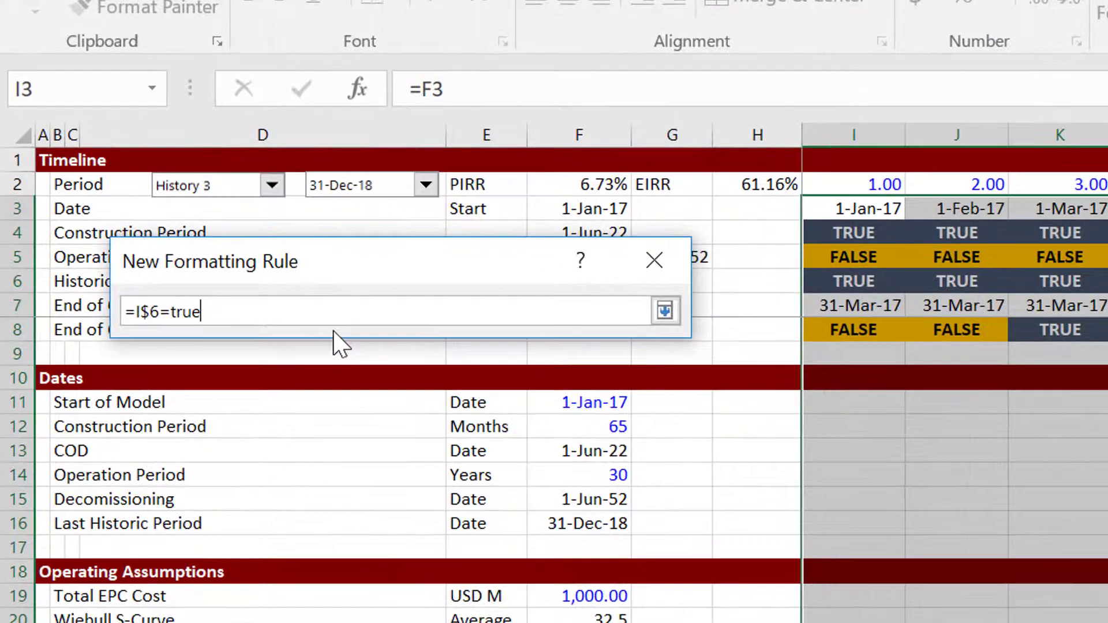
pyautogui.press('Return')
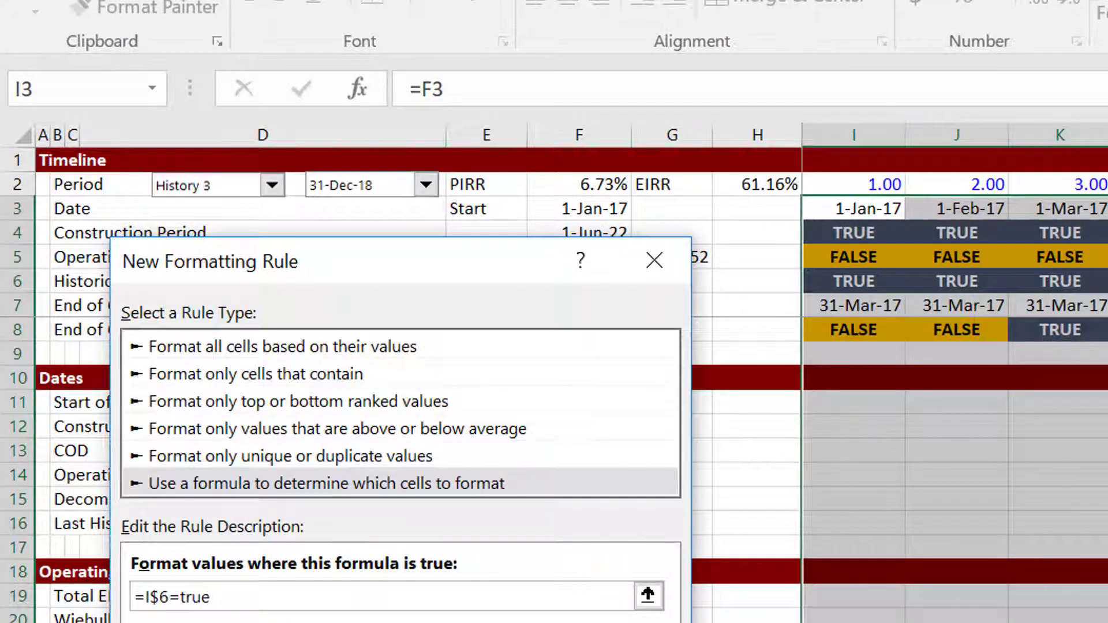
# Give the rule a very light grey background fill and apply it to the selected cells.
pyautogui.hotkey('alt', 'f')
pyautogui.click(427, 121)
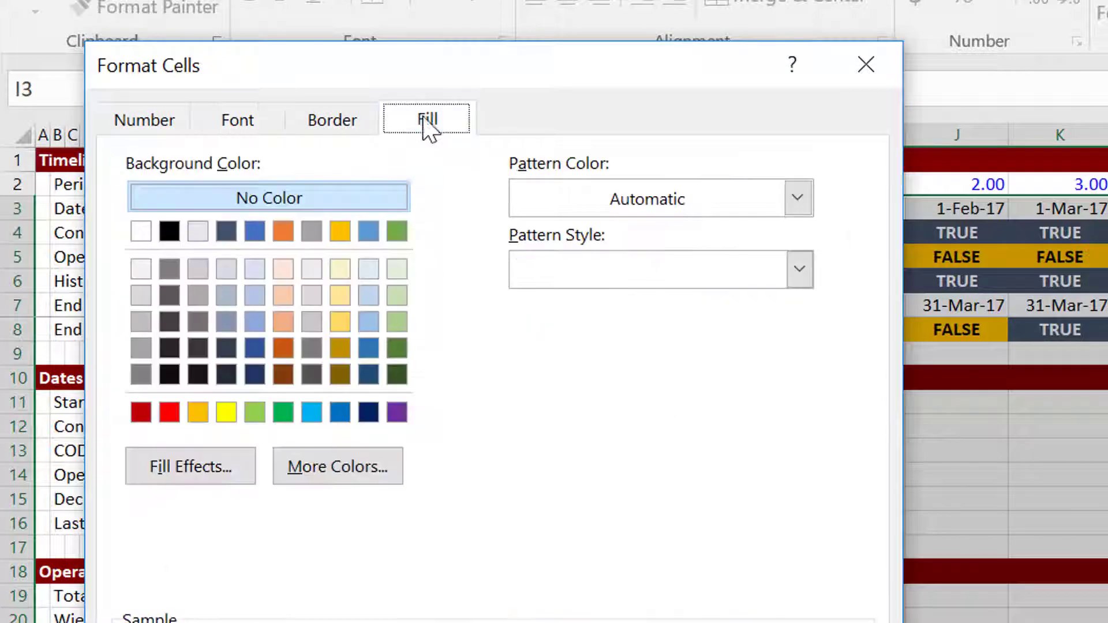
pyautogui.click(312, 269)
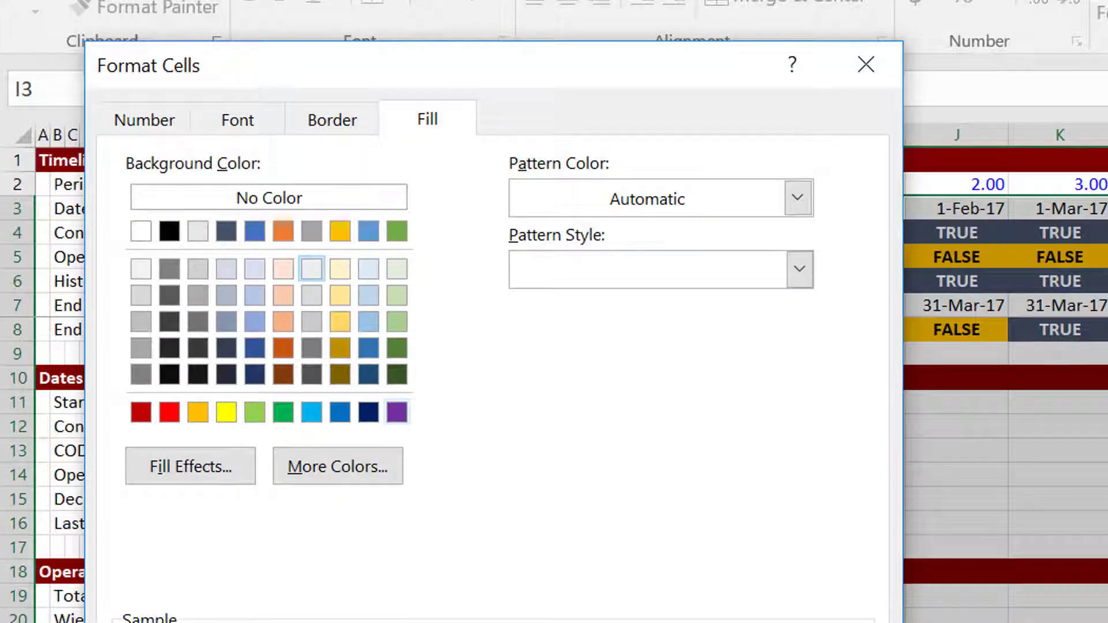
pyautogui.press('Return')
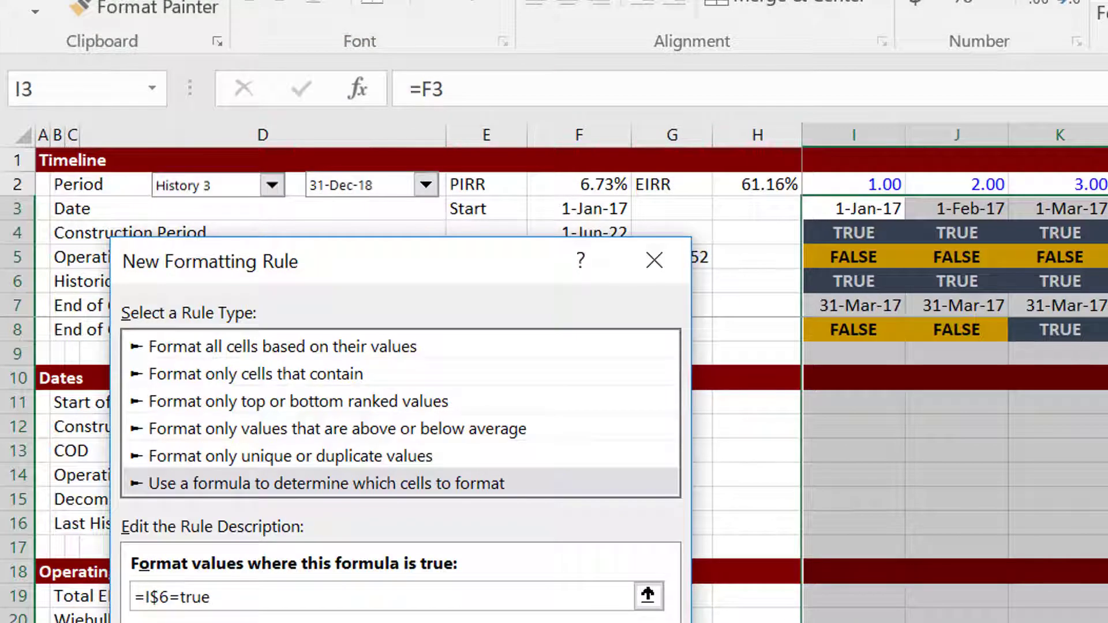
pyautogui.press('Return')
# Check the shading of the historic period across the monthly columns, past December 2018 into the forecast periods.
pyautogui.click(972, 502)
pyautogui.press('Right')
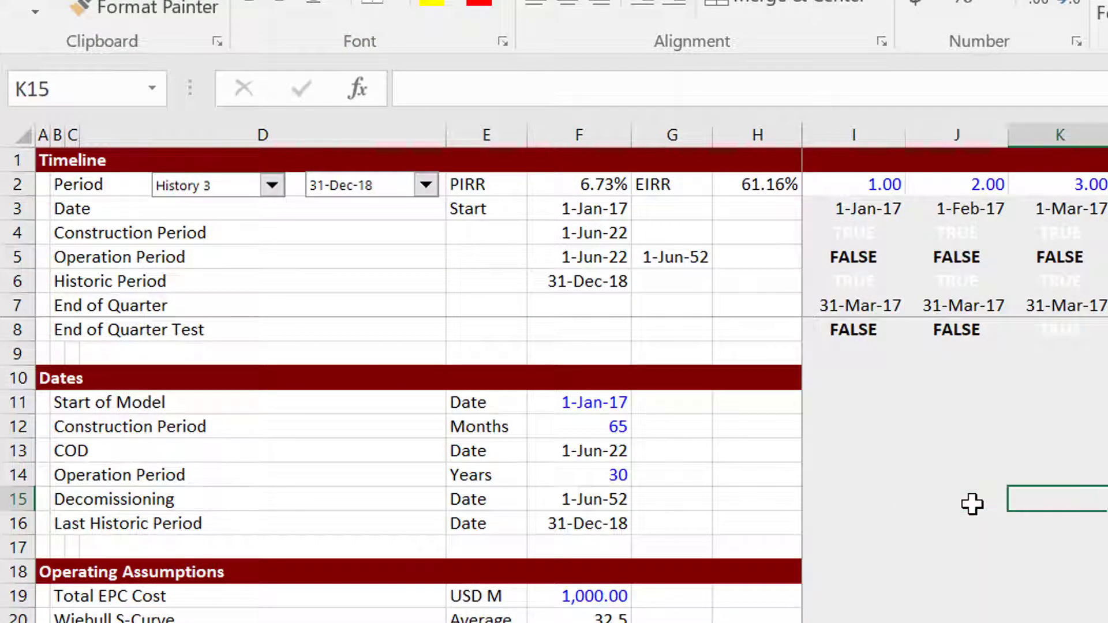
pyautogui.press('Right')
pyautogui.press('Right')
pyautogui.press('Right')
pyautogui.press('Right')
pyautogui.press('Right')
pyautogui.press('Right')
pyautogui.press('Right')
pyautogui.press('Right')
pyautogui.press('Right')
pyautogui.press('Right')
pyautogui.press('Right')
pyautogui.press('Right')
pyautogui.press('Right')
pyautogui.press('Right')
pyautogui.press('Right')
pyautogui.press('Right')
pyautogui.press('Right')
pyautogui.press('Right')
pyautogui.press('Right')
pyautogui.press('Right')
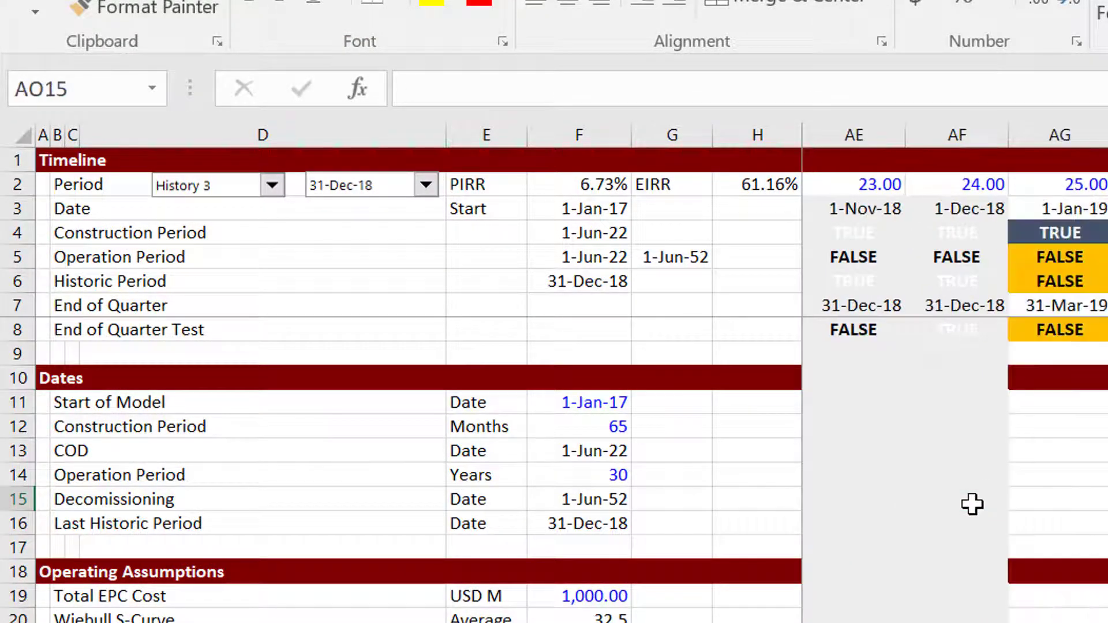
# Review the grey shading of the historic period back across the monthly columns from the forecast periods towards mid-2017.
pyautogui.press('Left')
pyautogui.press('Left')
pyautogui.press('Left')
pyautogui.press('Left')
pyautogui.press('Left')
pyautogui.press('Left')
pyautogui.press('Left')
pyautogui.press('Left')
pyautogui.press('Left')
pyautogui.press('Left')
pyautogui.press('Left')
pyautogui.press('Left')
pyautogui.press('Left')
pyautogui.press('Left')
pyautogui.press('Left')
pyautogui.press('Left')
pyautogui.press('Left')
pyautogui.press('Left')
pyautogui.press('Left')
pyautogui.press('Left')
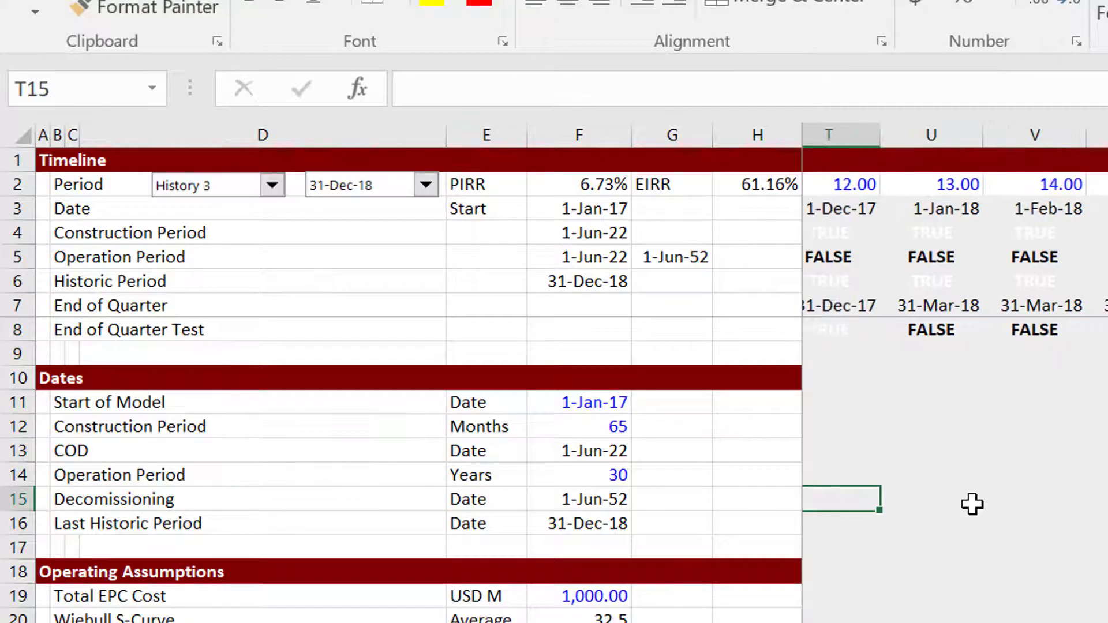
pyautogui.press('Left')
pyautogui.press('Left')
pyautogui.press('Left')
pyautogui.press('Left')
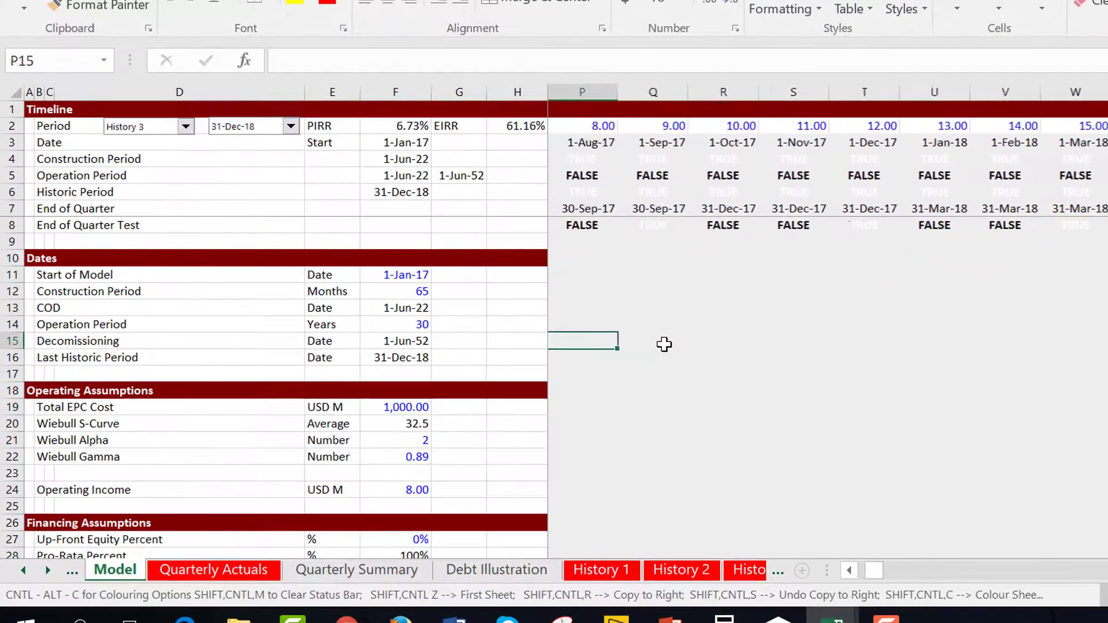
pyautogui.press('Left')
pyautogui.press('Left')
# Examine the Remaining Profile and Projected Construction rows in the Construction Expenditures section for the first historic months.
pyautogui.press('pagedown')
pyautogui.press('Down')
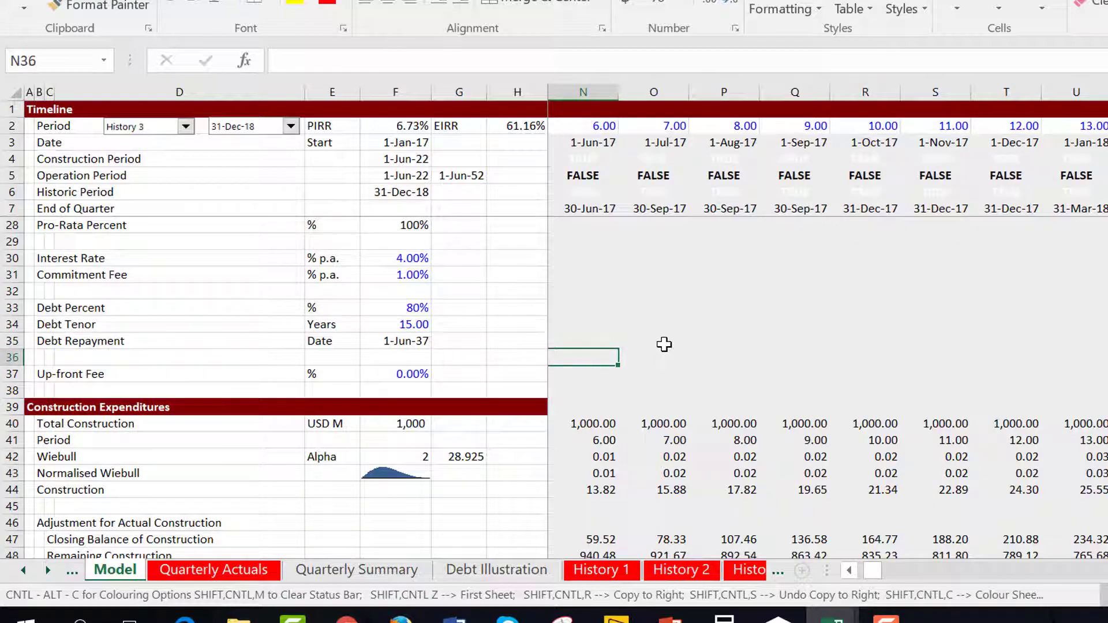
pyautogui.press('Down')
pyautogui.press('Down')
pyautogui.press('Down')
pyautogui.press('Down')
pyautogui.press('Down')
pyautogui.press('Down')
pyautogui.press('Down')
pyautogui.press('Down')
pyautogui.press('Down')
pyautogui.press('Down')
pyautogui.press('Down')
pyautogui.press('Down')
pyautogui.press('Down')
pyautogui.press('Left')
pyautogui.press('Left')
pyautogui.press('Left')
pyautogui.press('Left')
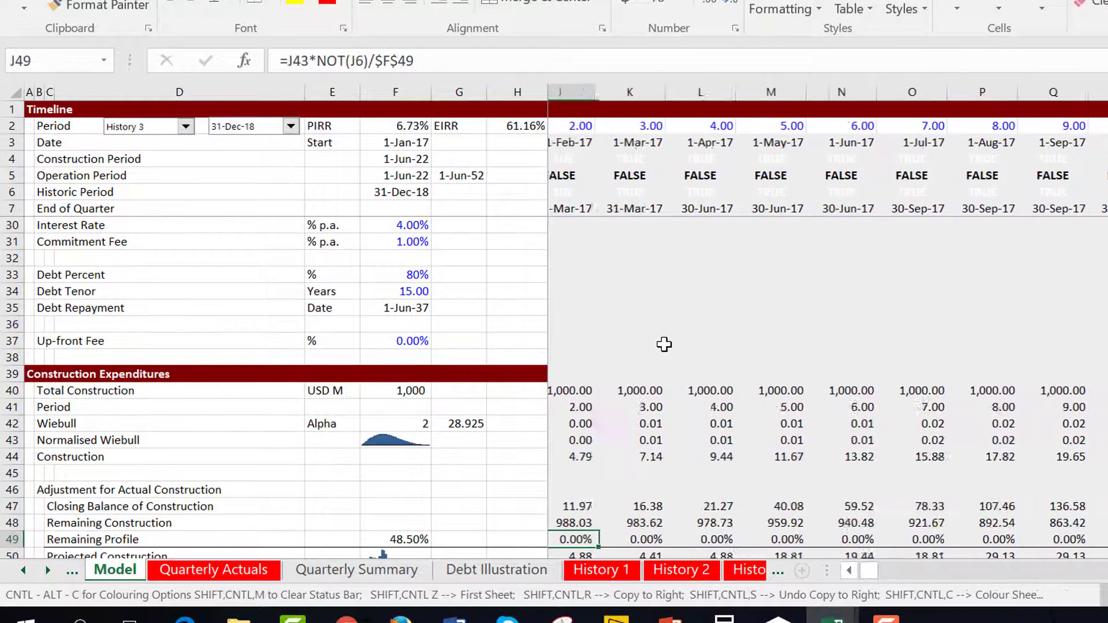
pyautogui.press('Left')
pyautogui.press('Left')
pyautogui.press('Left')
pyautogui.press('Left')
pyautogui.press('Left')
pyautogui.press('Right')
pyautogui.press('Right')
pyautogui.press('Right')
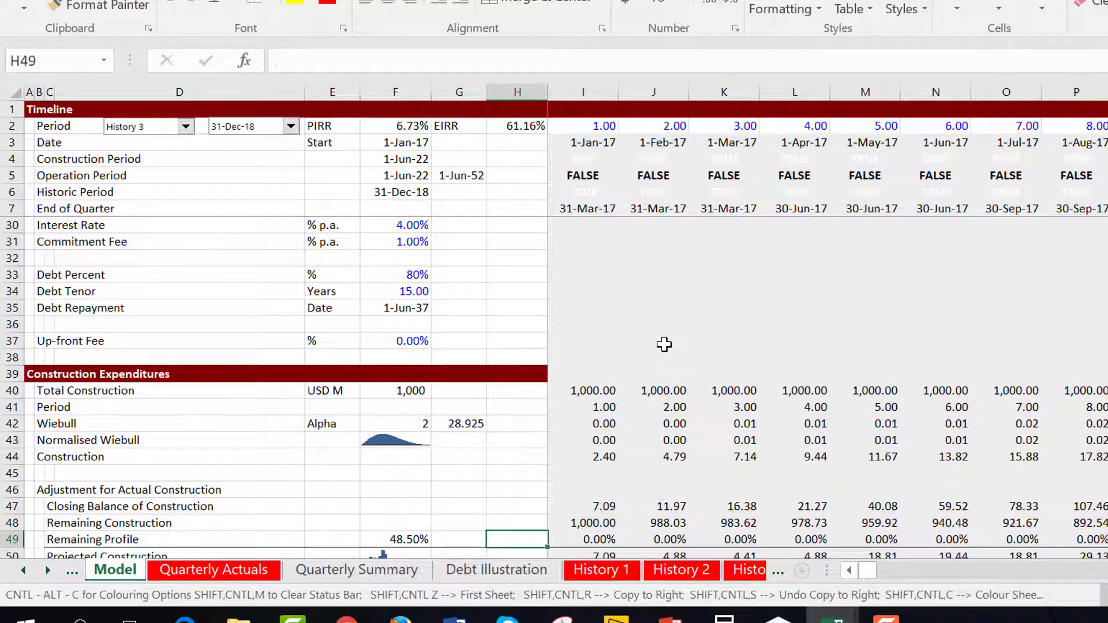
pyautogui.press('Down')
pyautogui.press('Down')
pyautogui.press('Up')
pyautogui.press('Right')
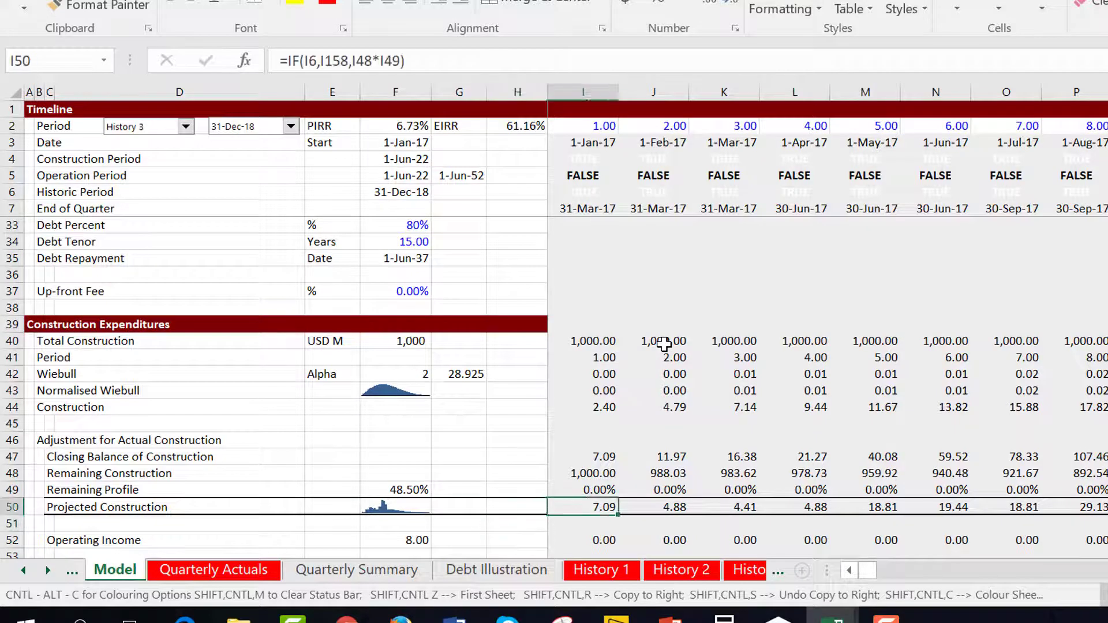
# Rename the Projected Construction row label under Adjustment for Actual Construction as Projected/Actual Construction.
pyautogui.press('Left')
pyautogui.press('Left')
pyautogui.press('Left')
pyautogui.press('Left')
pyautogui.press('Left')
pyautogui.press('Left')
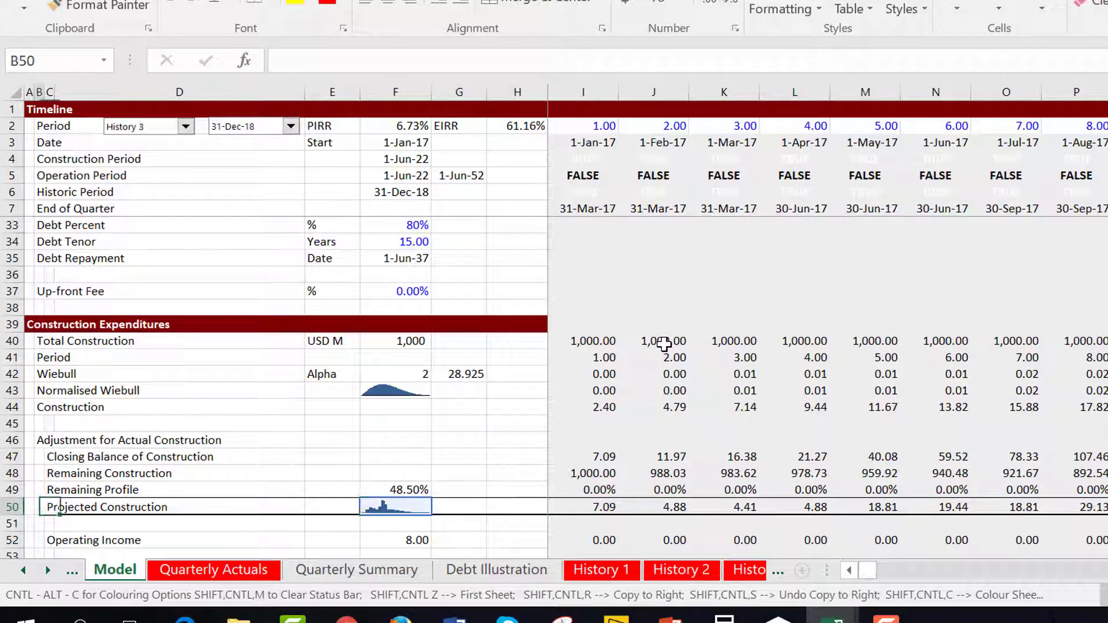
pyautogui.press('F2')
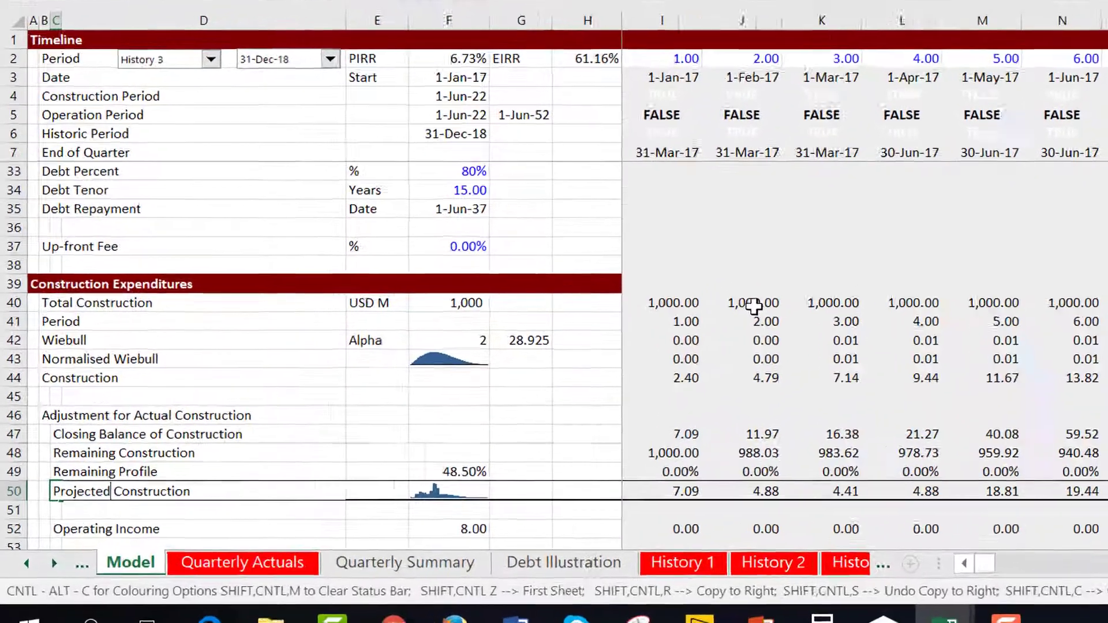
pyautogui.write('/')
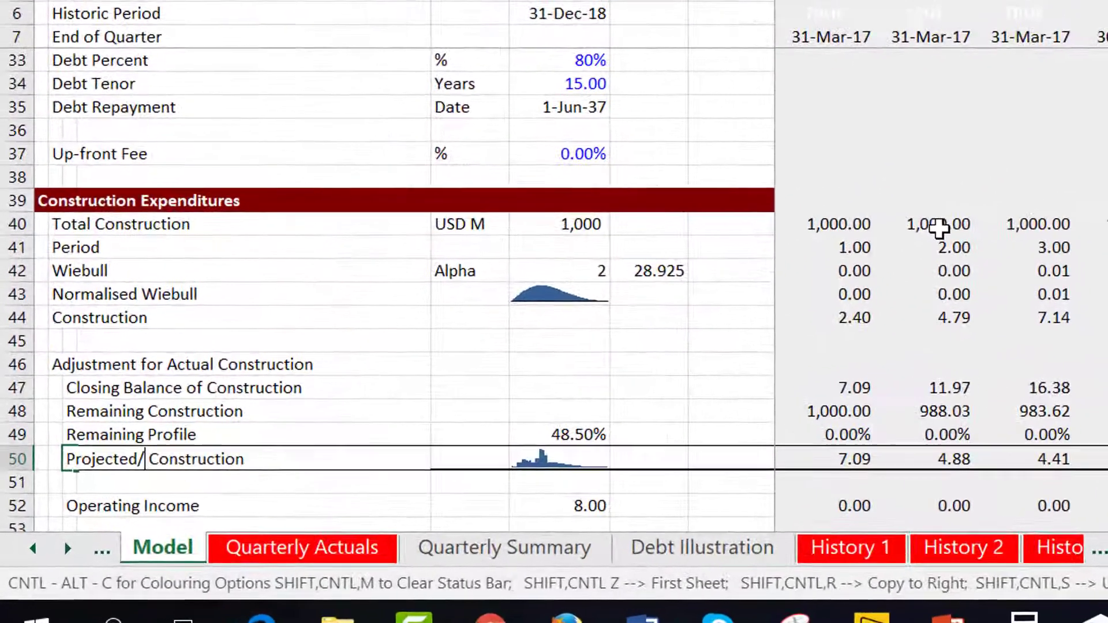
pyautogui.write('Actual')
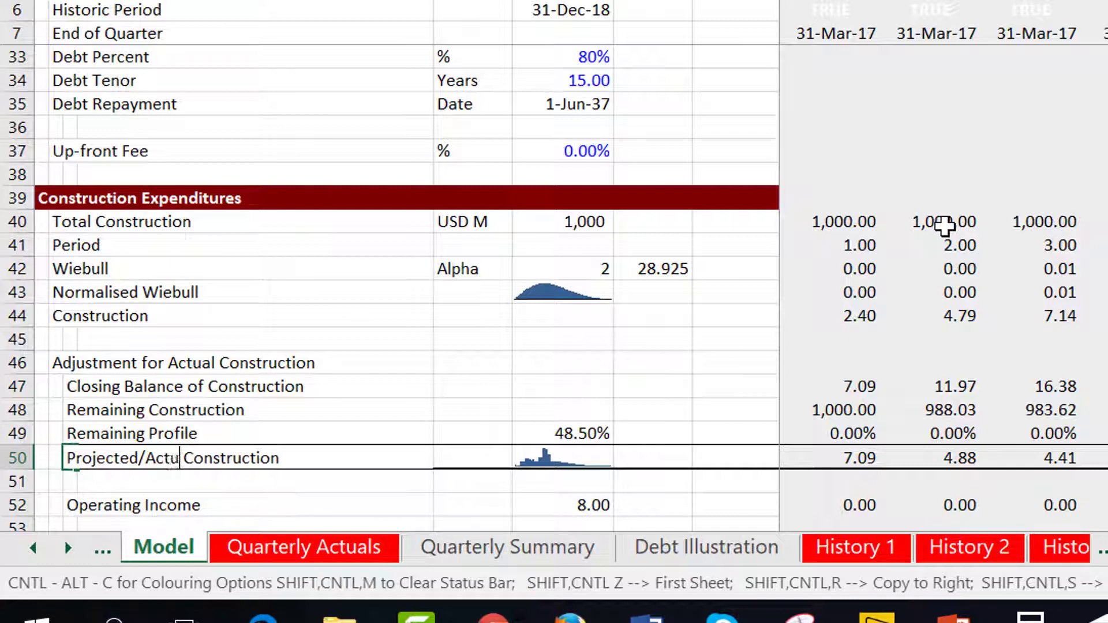
pyautogui.press('Return')
# Review the Projected/Actual Construction row across the shaded historic months through late 2018.
pyautogui.press('Right')
pyautogui.press('Right')
pyautogui.press('Right')
pyautogui.press('Right')
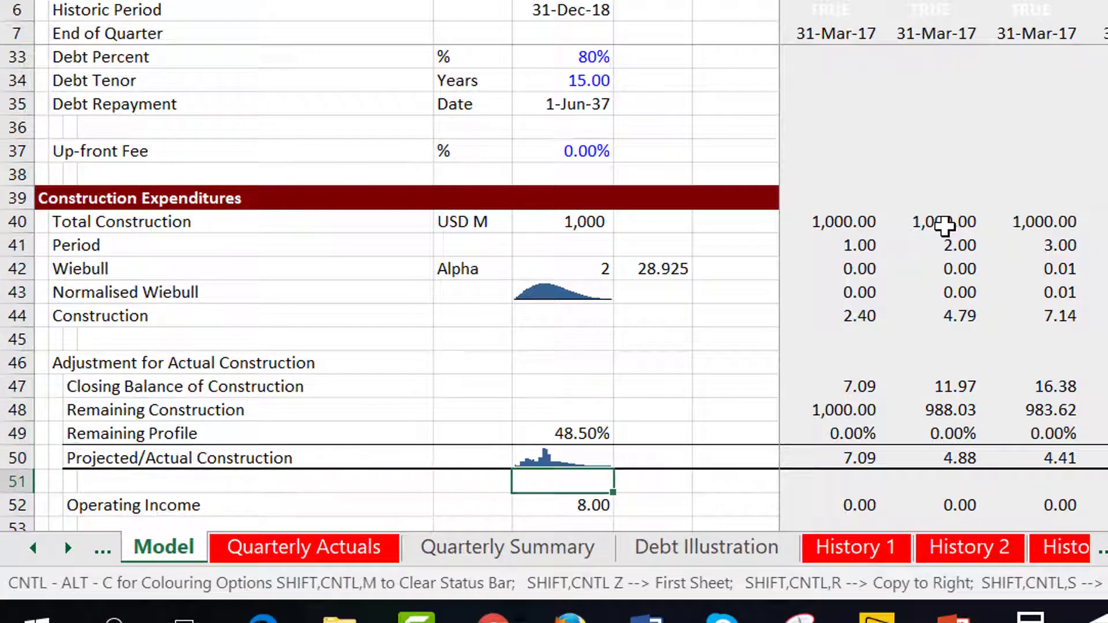
pyautogui.press('Up')
pyautogui.press('Right')
pyautogui.press('Right')
pyautogui.press('Right')
pyautogui.press('Right')
pyautogui.press('Right')
pyautogui.press('Right')
pyautogui.press('Right')
pyautogui.press('Right')
pyautogui.press('Right')
pyautogui.press('Right')
pyautogui.press('Right')
pyautogui.press('Right')
pyautogui.press('Right')
pyautogui.press('Right')
pyautogui.press('Right')
pyautogui.press('Right')
pyautogui.press('Right')
pyautogui.press('Right')
pyautogui.press('Right')
pyautogui.press('Right')
pyautogui.press('Right')
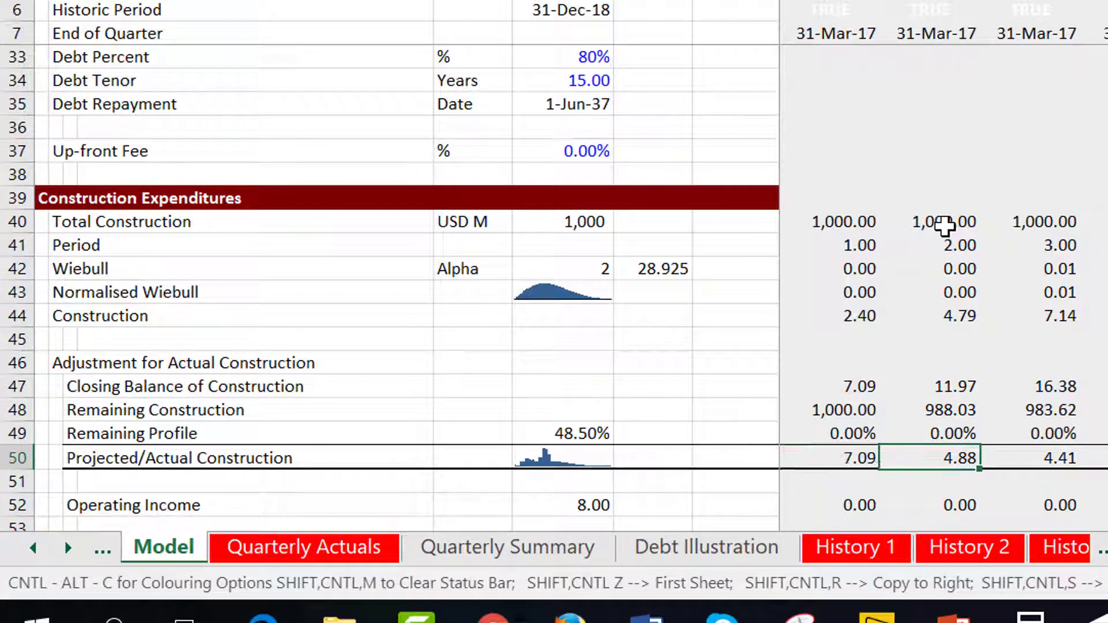
pyautogui.press('Right')
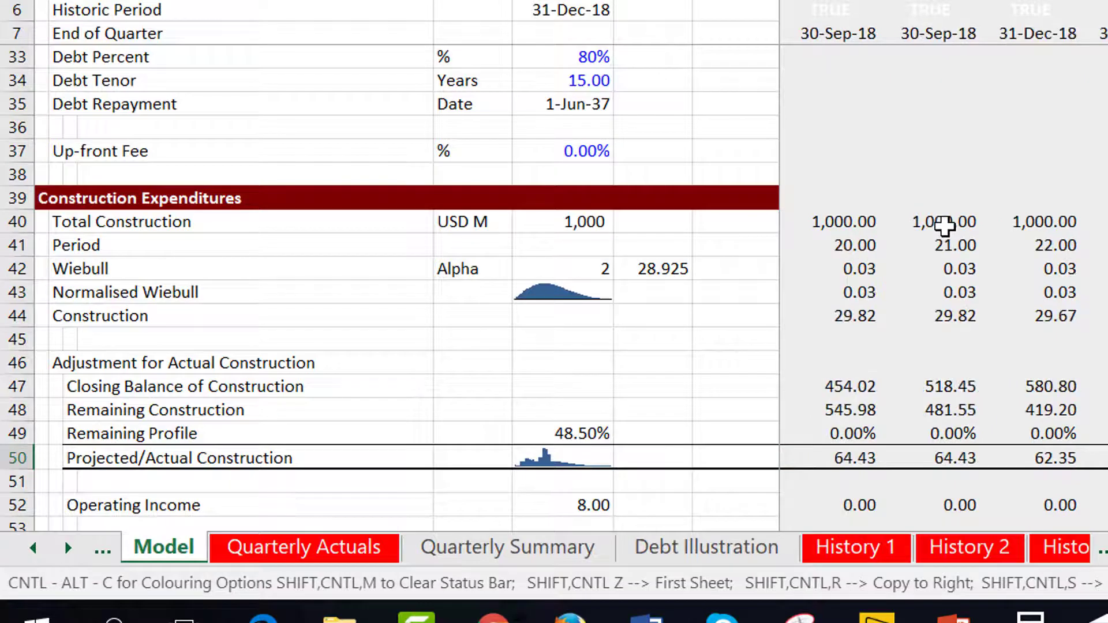
pyautogui.press('Left')
pyautogui.press('Right')
pyautogui.press('Right')
pyautogui.press('Right')
# Check the shading in the rows below, down to the Uses of Funds total, and return to the Projected/Actual Construction row.
pyautogui.press('Down')
pyautogui.press('Down')
pyautogui.press('Down')
pyautogui.press('Down')
pyautogui.press('Down')
pyautogui.press('Down')
pyautogui.press('Down')
pyautogui.press('Down')
pyautogui.press('Down')
pyautogui.press('Down')
pyautogui.press('Down')
pyautogui.press('Down')
pyautogui.press('Down')
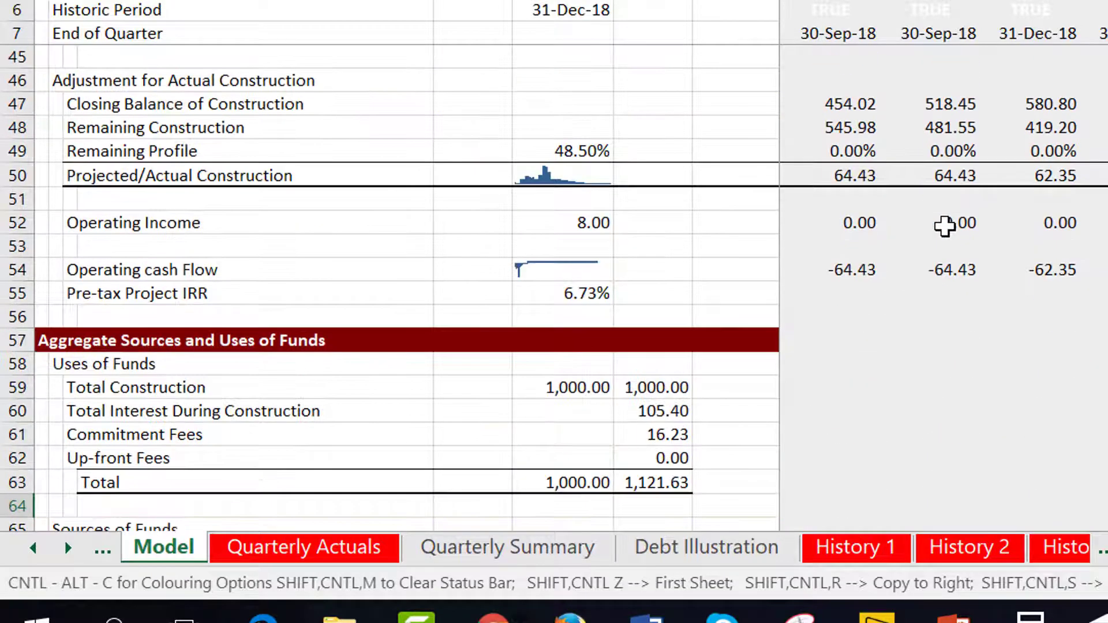
pyautogui.press('Up')
pyautogui.press('Up')
pyautogui.press('Up')
pyautogui.press('Up')
pyautogui.press('Up')
pyautogui.press('Up')
pyautogui.press('Up')
pyautogui.press('Up')
pyautogui.press('Up')
pyautogui.press('Up')
pyautogui.press('Up')
pyautogui.press('Up')
pyautogui.press('Up')
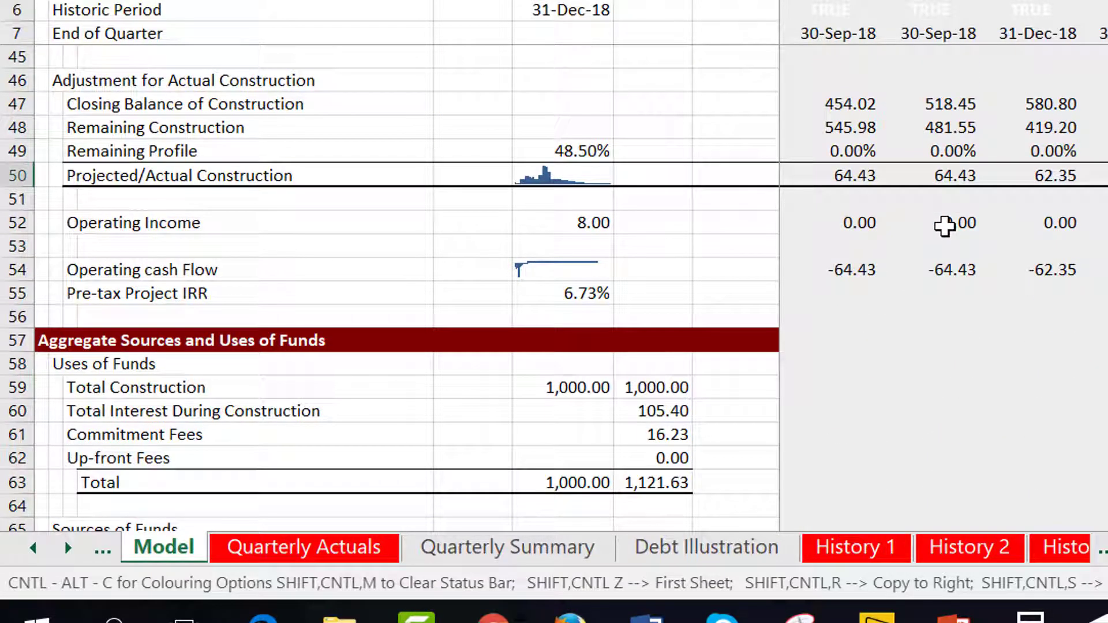
# Examine the Projected/Actual Construction row across the unshaded forecast months into 2021.
pyautogui.press('Right')
pyautogui.press('Right')
pyautogui.press('Right')
pyautogui.press('Right')
pyautogui.press('Right')
pyautogui.press('Right')
pyautogui.press('Right')
pyautogui.press('Right')
pyautogui.press('Right')
pyautogui.press('Right')
pyautogui.press('Right')
pyautogui.press('Right')
pyautogui.press('Right')
pyautogui.press('Right')
pyautogui.press('Right')
pyautogui.press('Right')
pyautogui.press('Right')
pyautogui.press('Right')
pyautogui.press('Right')
pyautogui.press('Right')
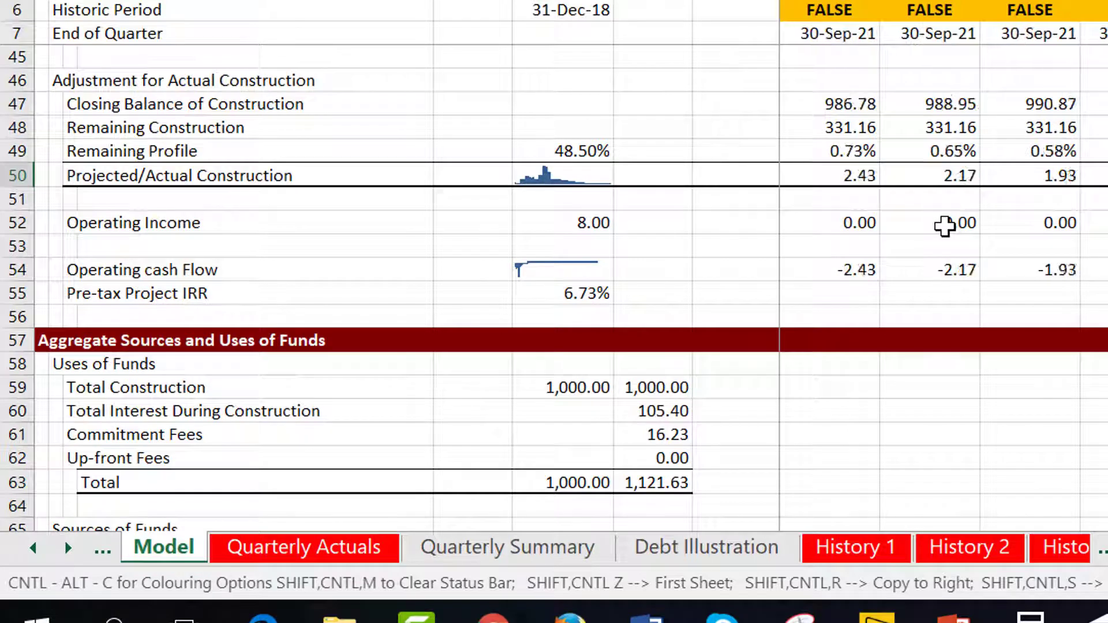
pyautogui.press('Right')
pyautogui.press('Right')
pyautogui.press('Right')
pyautogui.press('Right')
pyautogui.press('Right')
pyautogui.press('Right')
pyautogui.press('Left')
pyautogui.press('Left')
pyautogui.press('Left')
pyautogui.press('Left')
pyautogui.press('Left')
pyautogui.press('Left')
pyautogui.press('Left')
pyautogui.press('Left')
pyautogui.press('Left')
pyautogui.press('Left')
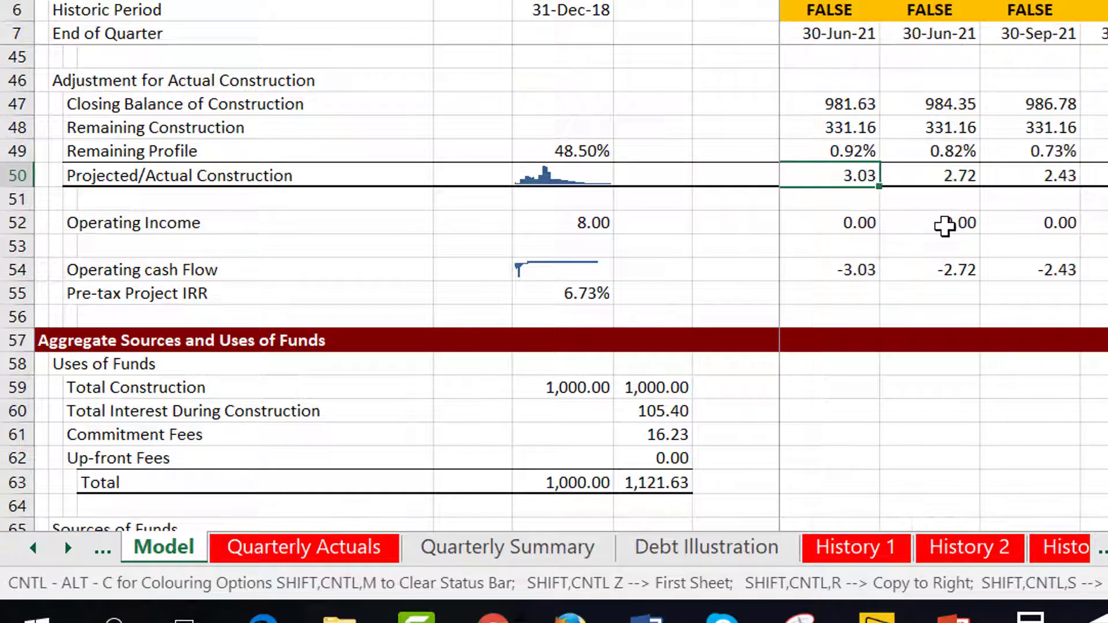
# Trace the Projected/Actual Construction row from the 2021 forecast months back to the first historic months of 2017.
pyautogui.press('Left')
pyautogui.press('Left')
pyautogui.press('Left')
pyautogui.press('Left')
pyautogui.press('Left')
pyautogui.press('Left')
pyautogui.press('Left')
pyautogui.press('Left')
pyautogui.press('Left')
pyautogui.press('Left')
pyautogui.press('Left')
pyautogui.press('Left')
pyautogui.press('Left')
pyautogui.press('Left')
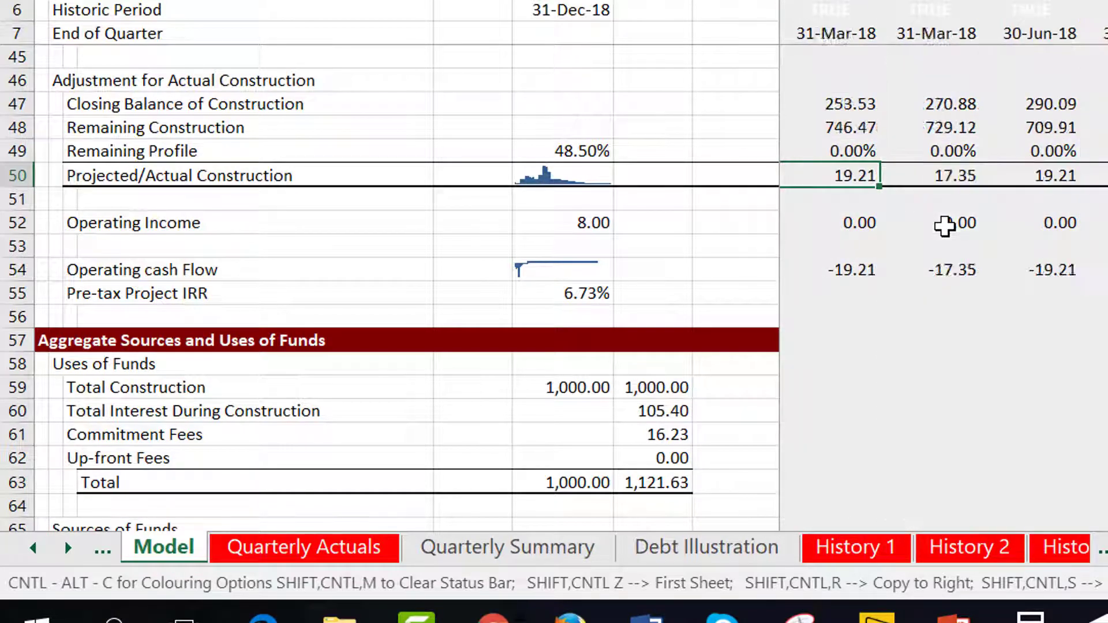
pyautogui.press('Left')
pyautogui.press('Left')
pyautogui.press('Left')
pyautogui.press('Left')
pyautogui.press('Left')
pyautogui.press('Left')
pyautogui.press('Left')
pyautogui.press('Left')
pyautogui.press('Left')
pyautogui.press('Left')
# Review the operating cash flow rows and the Aggregate Sources and Uses of Funds section down to the Funding Needs heading.
pyautogui.press('Down')
pyautogui.press('Down')
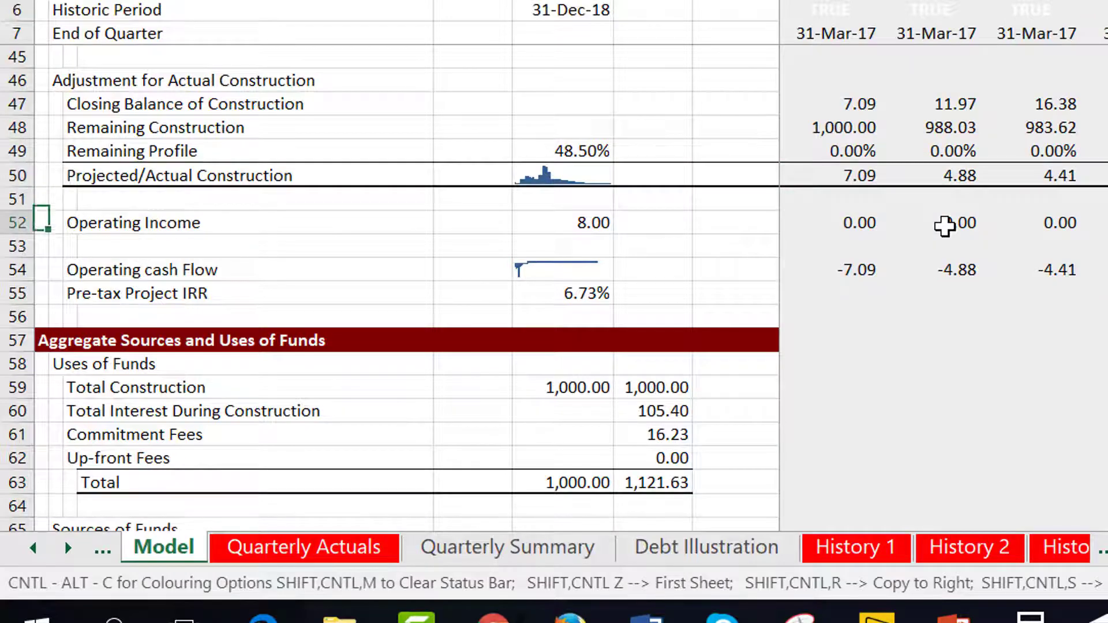
pyautogui.press('Down')
pyautogui.press('Down')
pyautogui.press('Down')
pyautogui.press('Down')
pyautogui.press('Down')
pyautogui.press('Down')
pyautogui.press('Down')
pyautogui.press('Down')
pyautogui.press('Down')
pyautogui.press('Down')
pyautogui.press('Down')
pyautogui.press('Down')
pyautogui.press('Down')
pyautogui.press('Down')
pyautogui.press('Down')
pyautogui.press('Down')
pyautogui.press('Down')
pyautogui.press('Down')
pyautogui.press('Down')
pyautogui.press('Down')
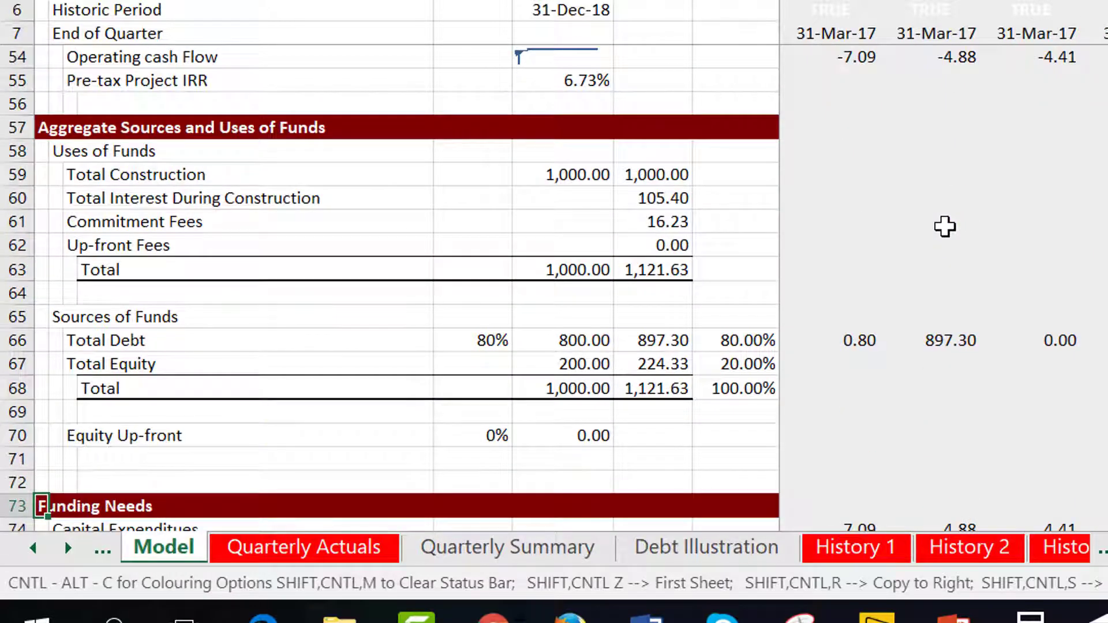
# Examine the Funding Needs section, including the up-front equity rows, down to Accumulated Prior Cost.
pyautogui.press('Down')
pyautogui.press('Down')
pyautogui.press('Down')
pyautogui.press('Down')
pyautogui.press('Down')
pyautogui.press('Down')
pyautogui.press('Down')
pyautogui.press('Down')
pyautogui.press('Down')
pyautogui.press('Down')
pyautogui.press('Down')
pyautogui.press('Down')
pyautogui.press('Down')
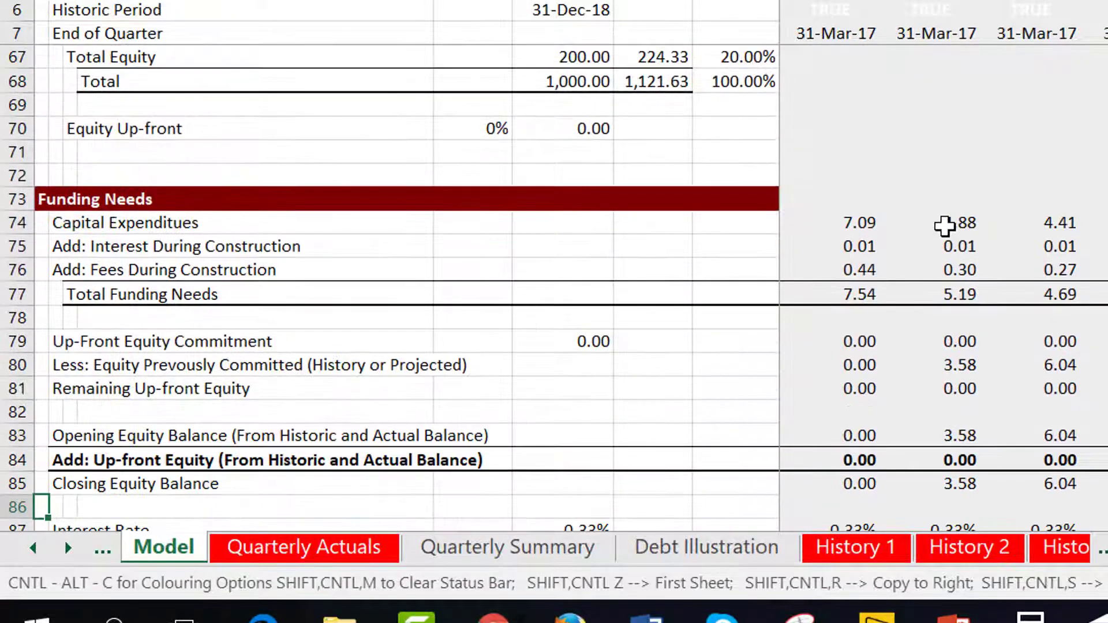
pyautogui.press('Down')
pyautogui.press('Down')
pyautogui.press('Down')
pyautogui.press('Down')
pyautogui.press('Down')
pyautogui.press('Down')
pyautogui.press('Down')
pyautogui.press('Down')
pyautogui.press('Down')
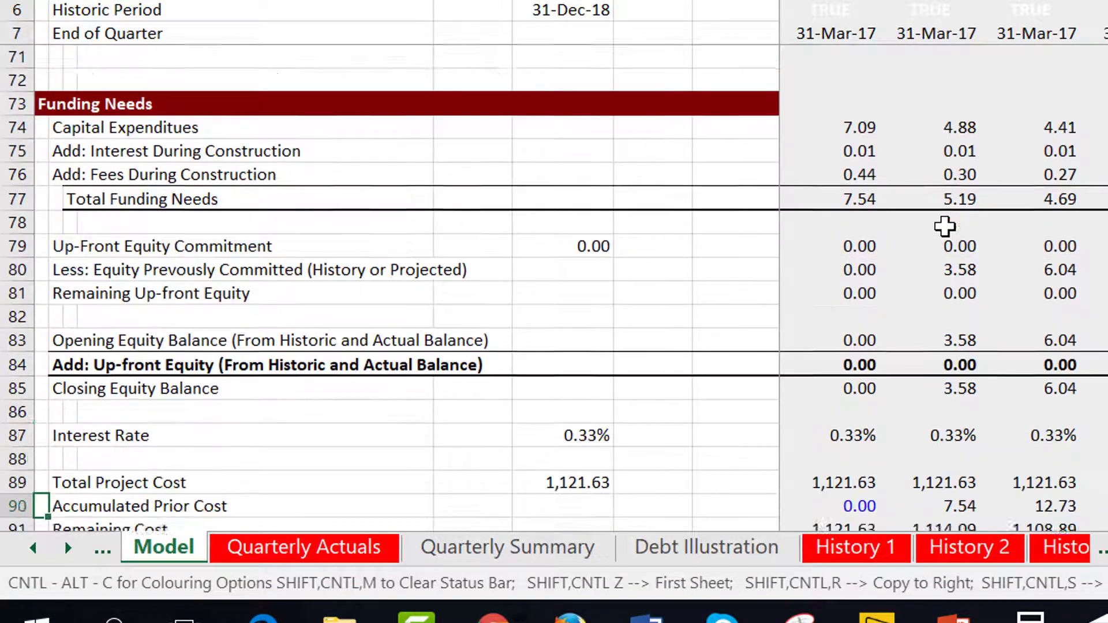
# Review the remaining cost, debt and equity balance rows and the funding percentages down to Debt Funding without Adjustment.
pyautogui.press('Down')
pyautogui.press('Down')
pyautogui.press('Down')
pyautogui.press('Down')
pyautogui.press('Down')
pyautogui.press('Down')
pyautogui.press('Down')
pyautogui.press('Down')
pyautogui.press('Down')
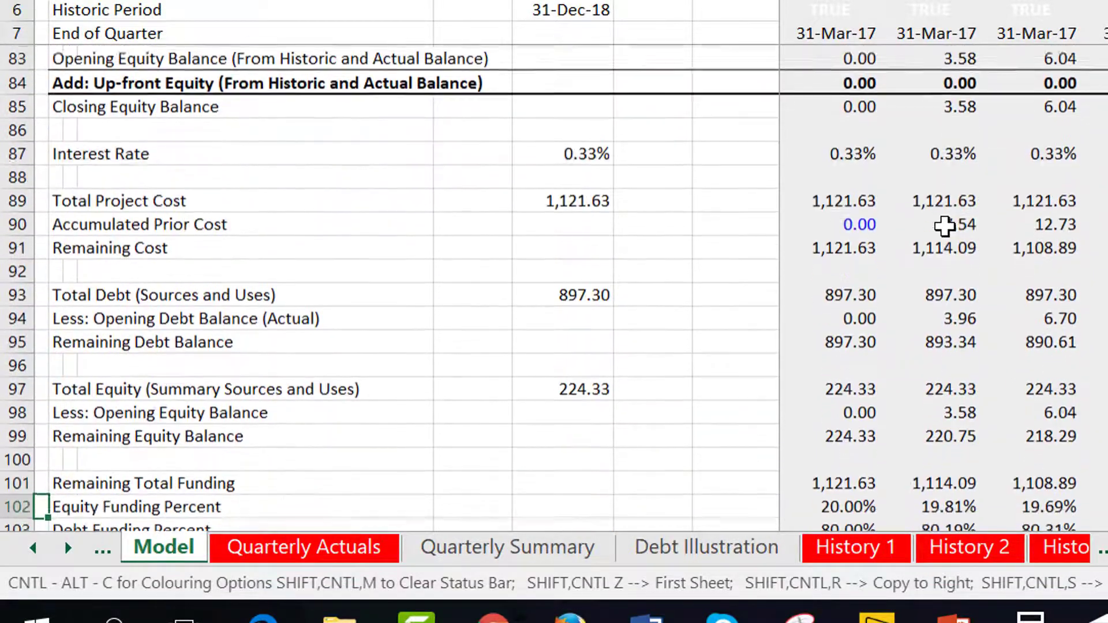
pyautogui.press('Down')
pyautogui.press('Down')
pyautogui.press('Down')
pyautogui.press('Down')
pyautogui.press('Down')
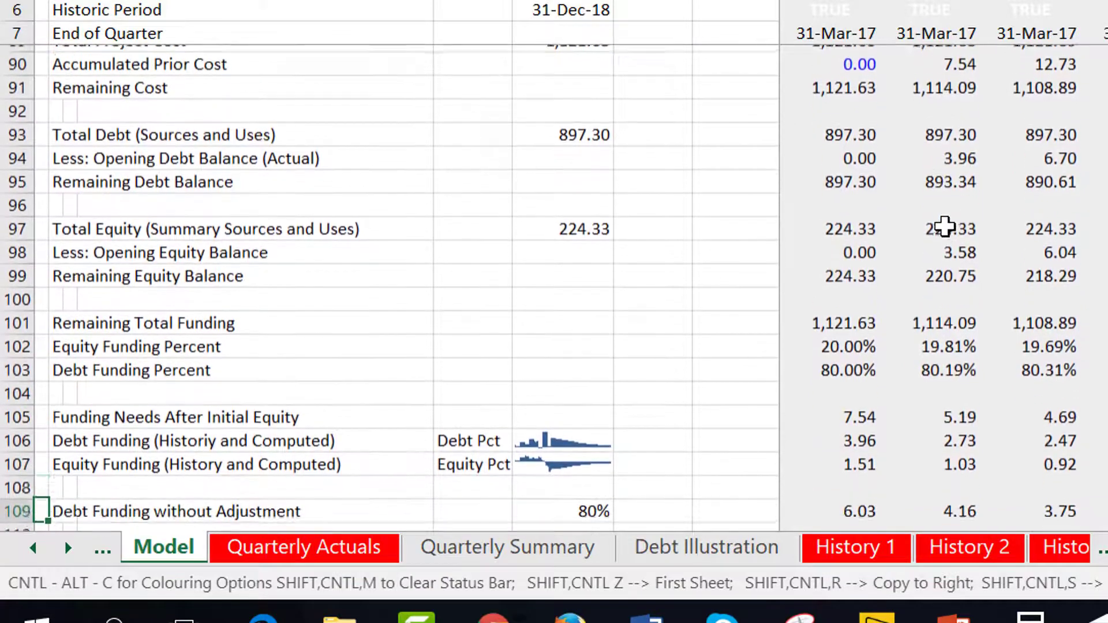
# Examine the Debt Funding (History and Computed) row from the first historic month to the first forecast month, January 2019.
pyautogui.press('Up')
pyautogui.press('Up')
pyautogui.press('Up')
pyautogui.press('Right')
pyautogui.press('Right')
pyautogui.press('Right')
pyautogui.press('Right')
pyautogui.press('Right')
pyautogui.press('Right')
pyautogui.press('Right')
pyautogui.press('Right')
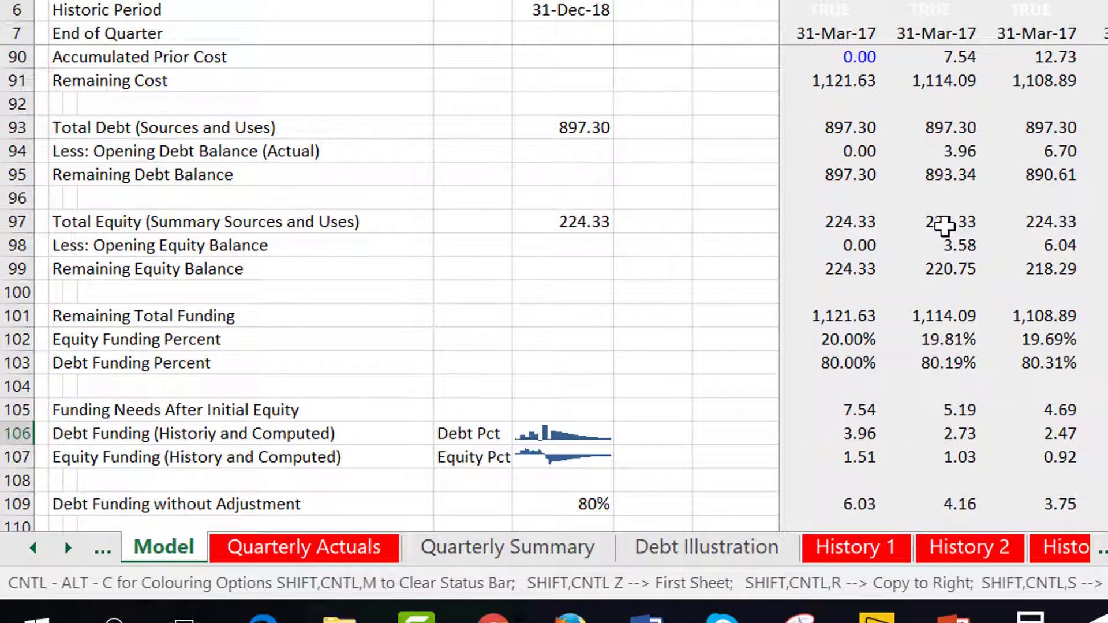
pyautogui.press('Left')
pyautogui.press('Left')
pyautogui.press('Left')
pyautogui.press('Right')
pyautogui.press('Left')
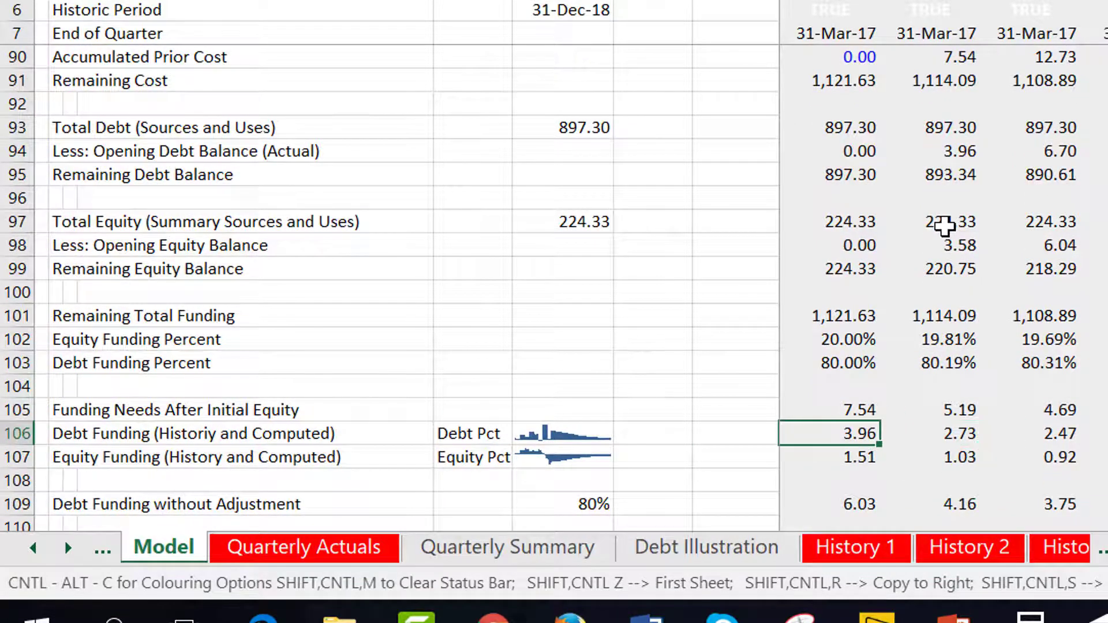
pyautogui.press('Right')
pyautogui.press('Right')
pyautogui.press('Right')
pyautogui.press('Right')
pyautogui.press('Right')
pyautogui.press('Right')
pyautogui.press('Right')
pyautogui.press('Right')
pyautogui.press('Right')
pyautogui.press('Right')
pyautogui.press('Right')
pyautogui.press('Right')
pyautogui.press('Right')
pyautogui.press('Right')
pyautogui.press('Right')
pyautogui.press('Right')
pyautogui.press('Right')
pyautogui.press('Right')
pyautogui.press('Right')
pyautogui.press('Right')
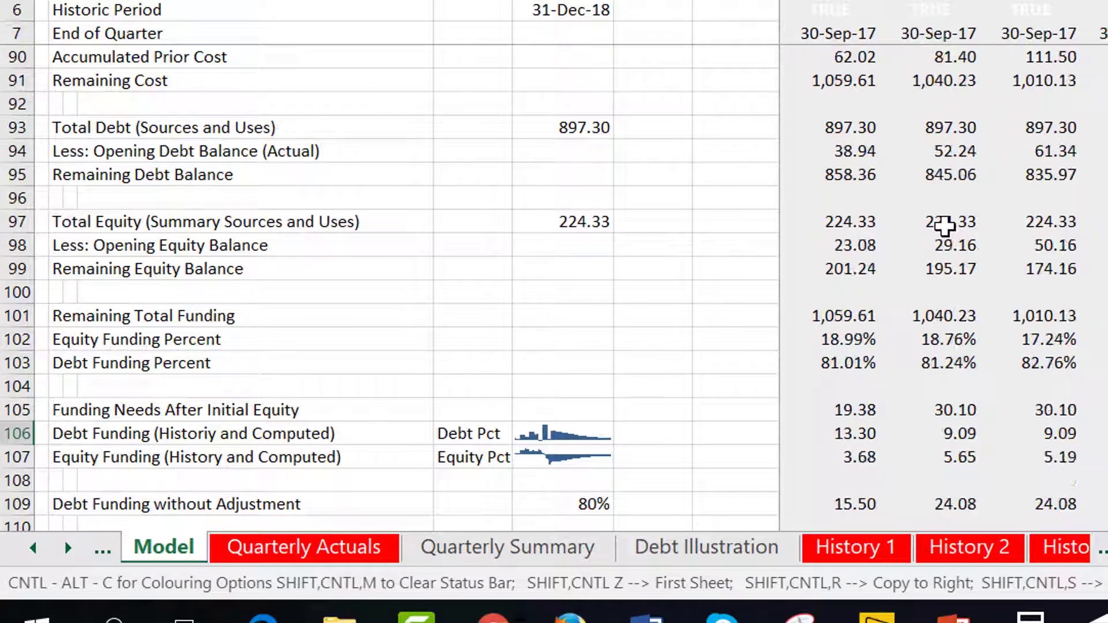
pyautogui.press('Right')
pyautogui.press('Right')
pyautogui.press('Right')
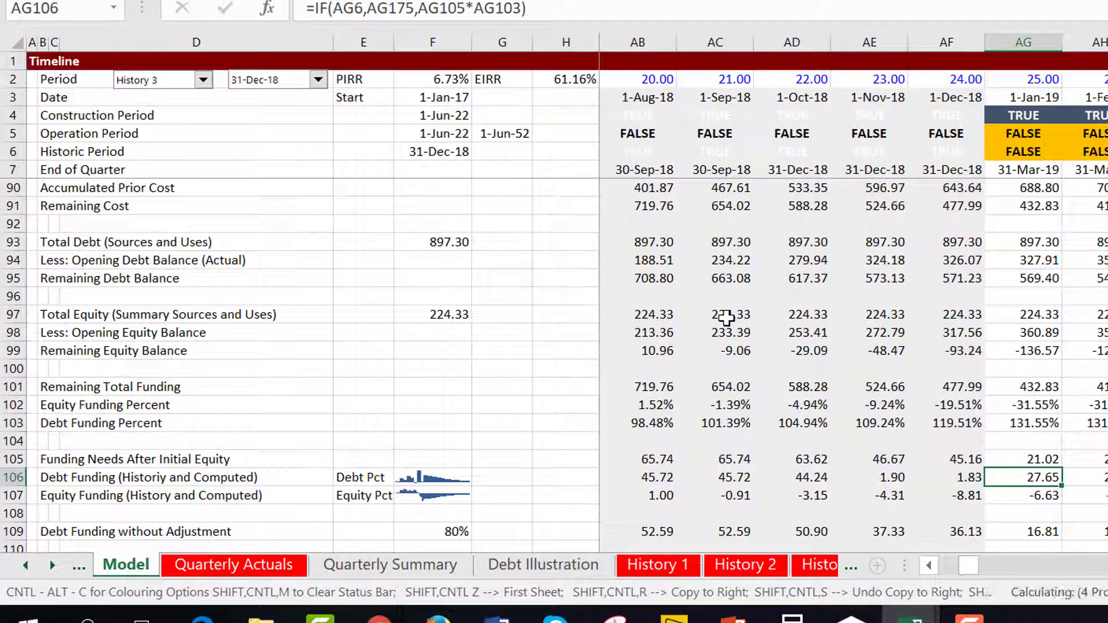
# Examine the Equity Funding Percent row from January 2019 across the following forecast months.
pyautogui.press('Up')
pyautogui.press('Up')
pyautogui.press('Up')
pyautogui.press('Up')
pyautogui.press('Up')
pyautogui.press('Up')
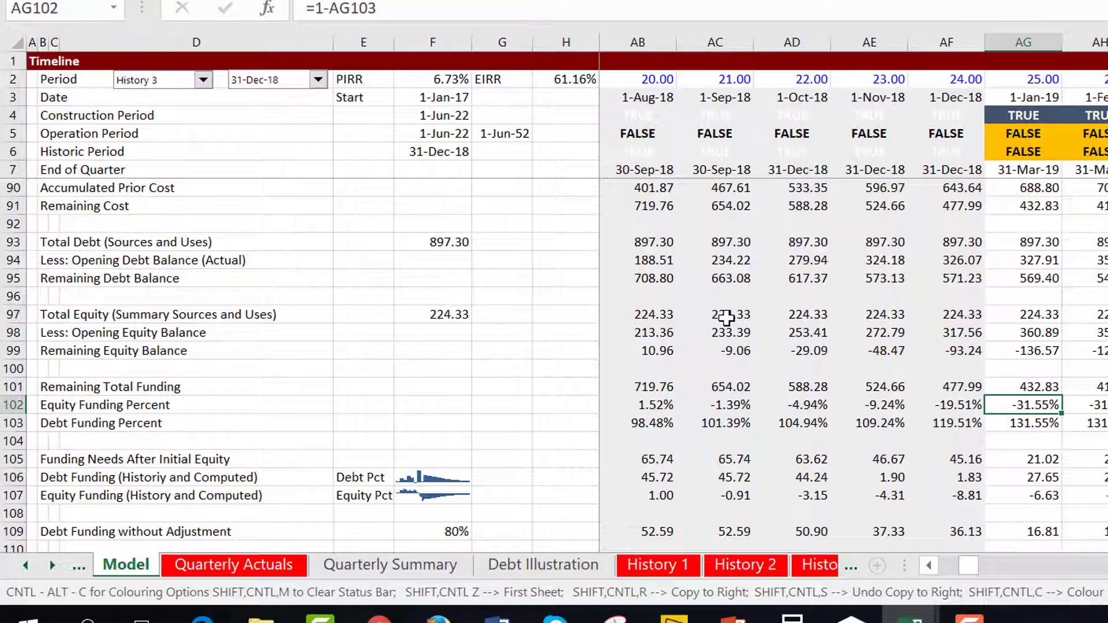
pyautogui.press('Right')
pyautogui.press('Right')
pyautogui.press('Right')
pyautogui.press('Right')
pyautogui.press('Right')
pyautogui.press('Right')
pyautogui.press('Right')
pyautogui.press('Right')
pyautogui.press('Right')
pyautogui.press('Right')
pyautogui.press('Right')
pyautogui.press('Right')
pyautogui.press('Right')
pyautogui.press('Right')
pyautogui.press('Right')
pyautogui.press('Right')
pyautogui.press('Right')
pyautogui.press('Right')
pyautogui.press('Right')
pyautogui.press('Right')
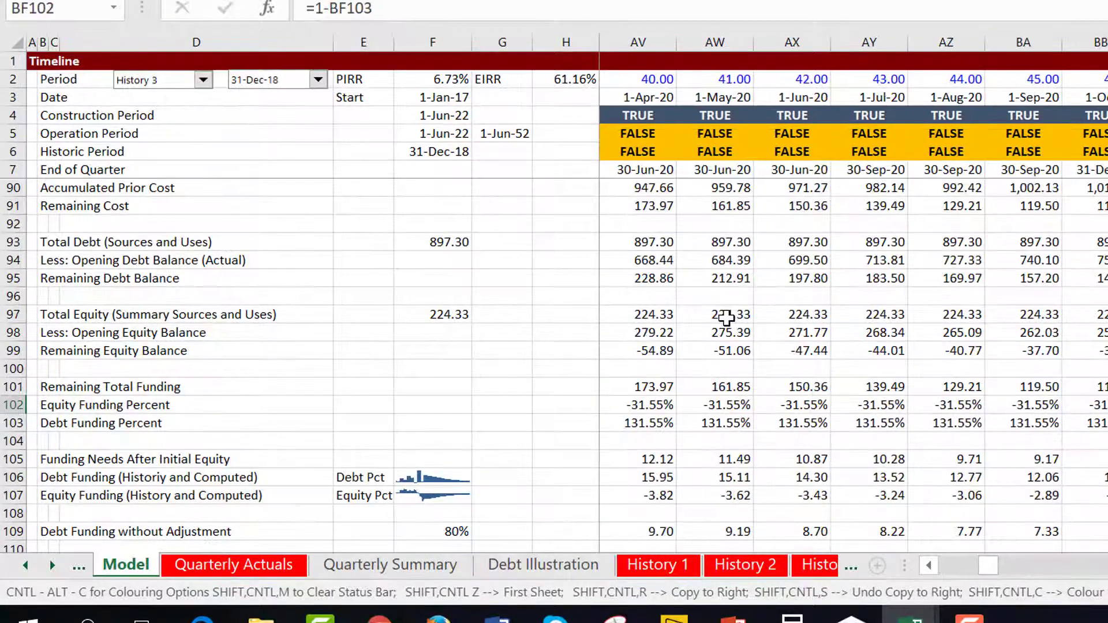
# Examine the Equity Funding Percent row through the remaining construction months and into the operation period in late 2022.
pyautogui.press('Right')
pyautogui.press('Right')
pyautogui.press('Right')
pyautogui.press('Right')
pyautogui.press('Right')
pyautogui.press('Right')
pyautogui.press('Right')
pyautogui.press('Right')
pyautogui.press('Right')
pyautogui.press('Right')
pyautogui.press('Right')
pyautogui.press('Right')
pyautogui.press('Right')
pyautogui.press('Right')
pyautogui.press('Right')
pyautogui.press('Right')
pyautogui.press('Right')
pyautogui.press('Right')
pyautogui.press('Right')
pyautogui.press('Right')
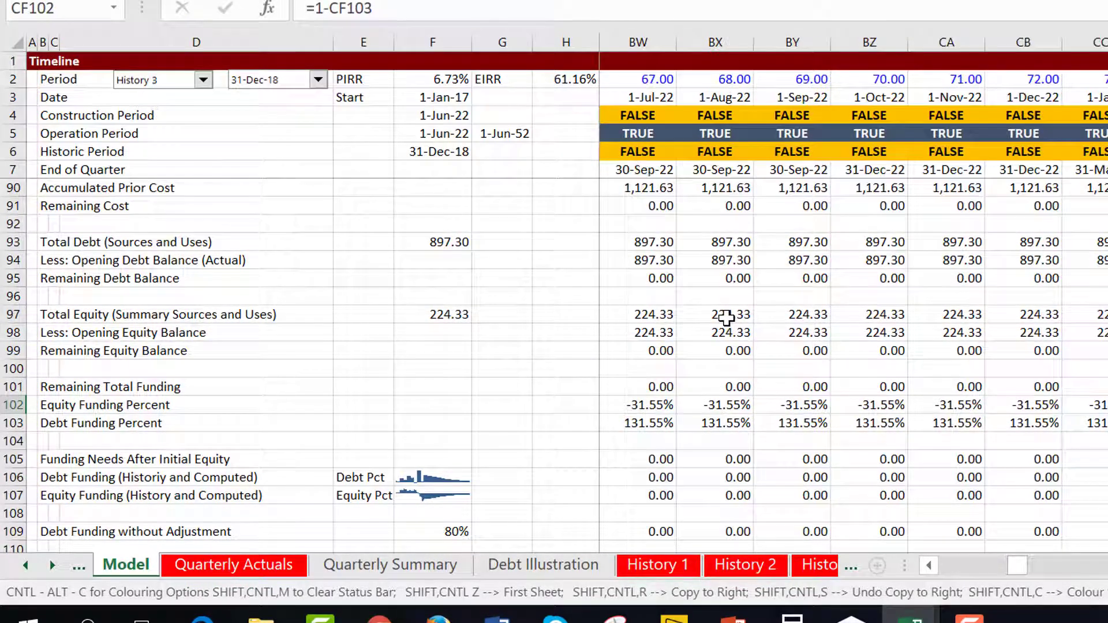
# Trace the Equity Funding Percent row back into the historic months, finishing at December 2018, the last historic month.
pyautogui.press('Left')
pyautogui.press('Left')
pyautogui.press('Left')
pyautogui.press('Left')
pyautogui.press('Left')
pyautogui.press('Left')
pyautogui.press('Left')
pyautogui.press('Left')
pyautogui.press('Left')
pyautogui.press('Left')
pyautogui.press('Left')
pyautogui.press('Left')
pyautogui.press('Left')
pyautogui.press('Left')
pyautogui.press('Left')
pyautogui.press('Left')
pyautogui.press('Left')
pyautogui.press('Left')
pyautogui.press('Left')
pyautogui.press('Left')
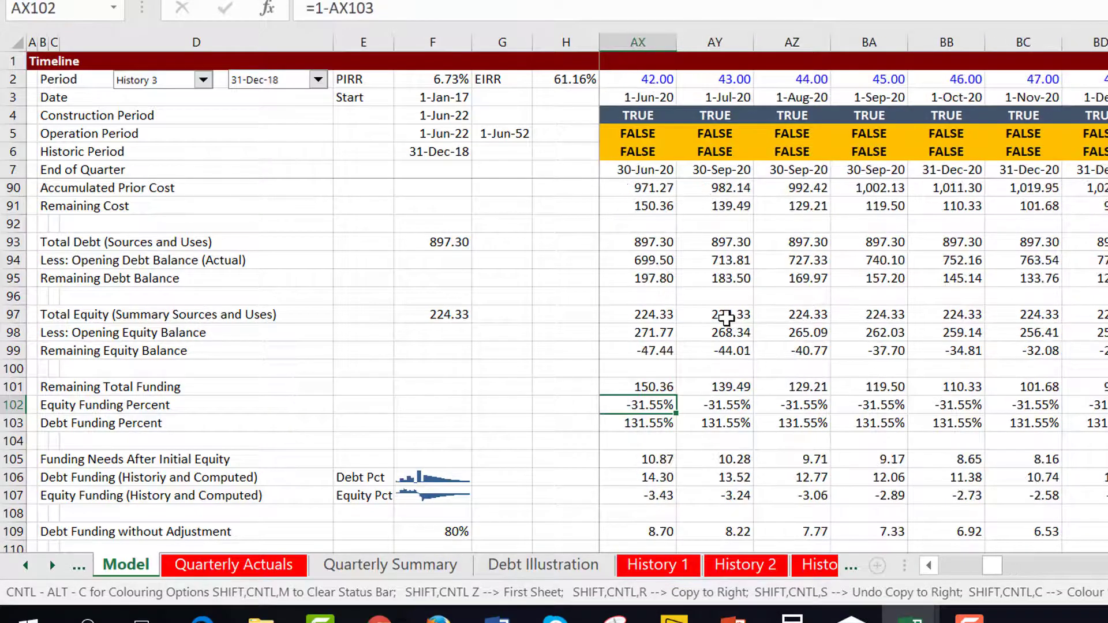
pyautogui.press('Left')
pyautogui.press('Left')
pyautogui.press('Left')
pyautogui.press('Left')
pyautogui.press('Left')
pyautogui.press('Left')
pyautogui.press('Left')
pyautogui.press('Left')
pyautogui.press('Left')
pyautogui.press('Left')
pyautogui.press('Left')
pyautogui.press('Left')
pyautogui.press('Left')
pyautogui.press('Left')
pyautogui.press('Left')
pyautogui.press('Left')
pyautogui.press('Left')
pyautogui.press('Left')
pyautogui.press('Left')
pyautogui.press('Left')
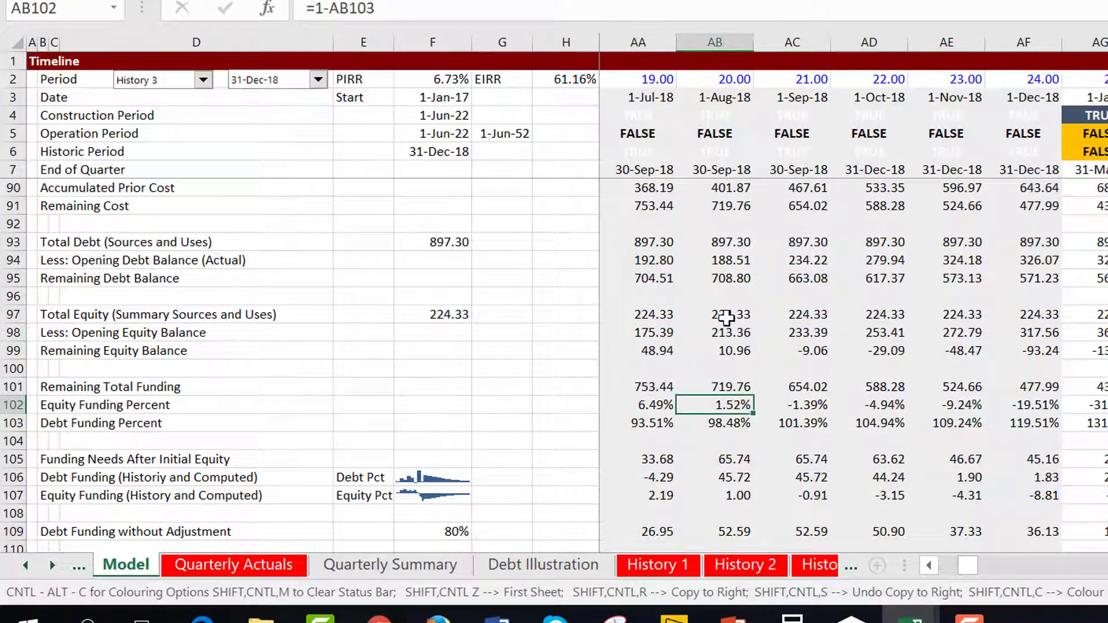
pyautogui.press('Right')
pyautogui.press('Right')
pyautogui.press('Right')
pyautogui.press('Right')
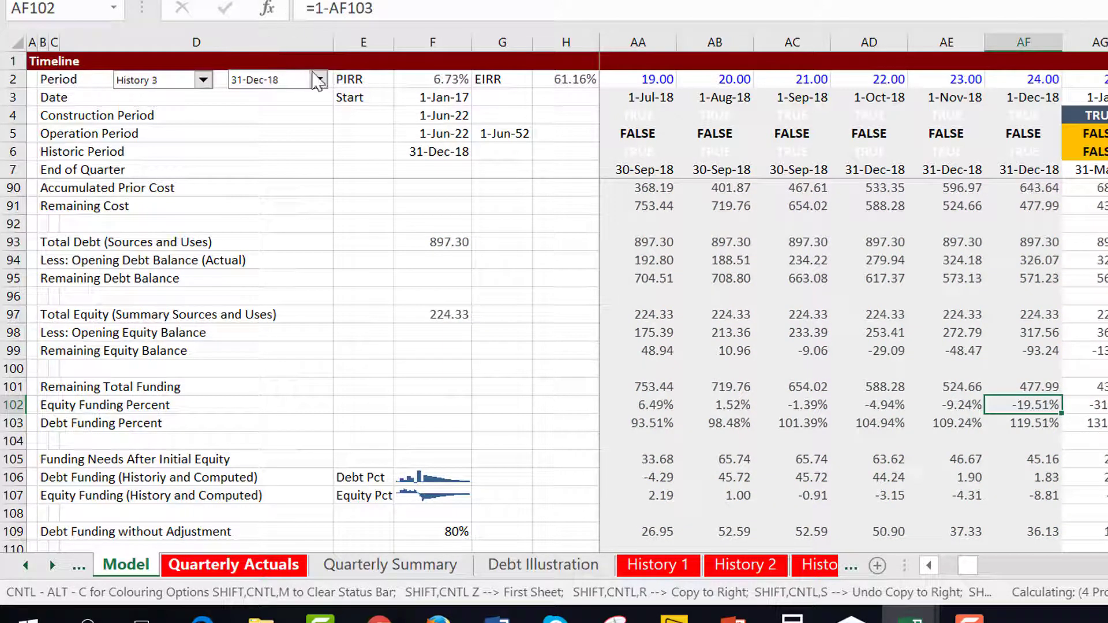
# Reselect History 3 as the history version for the model's Period setting.
pyautogui.click(202, 80)
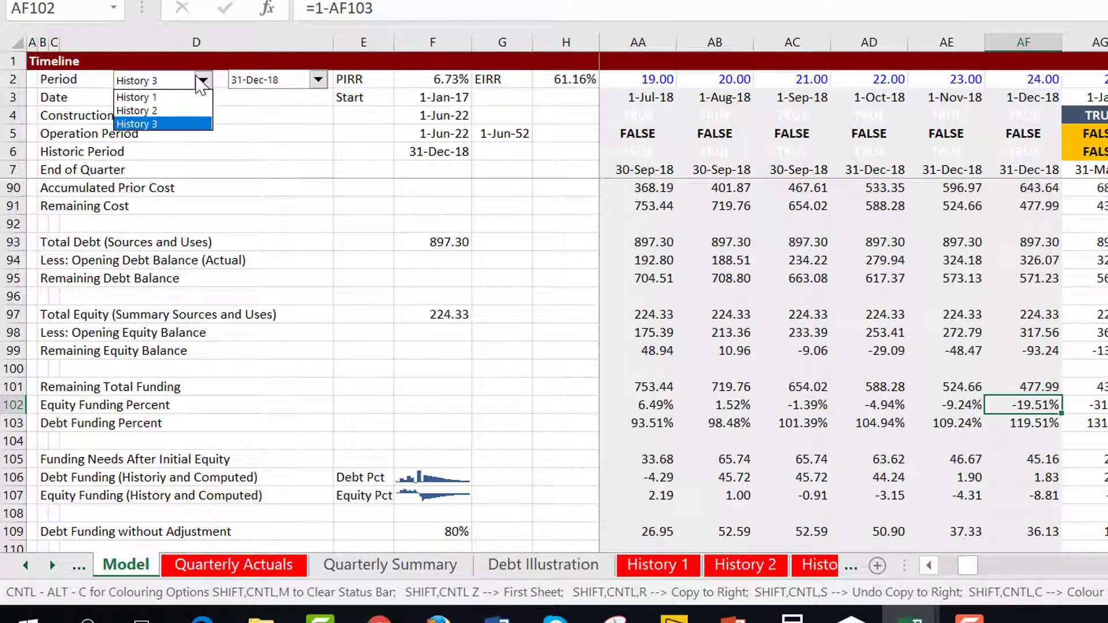
pyautogui.click(155, 123)
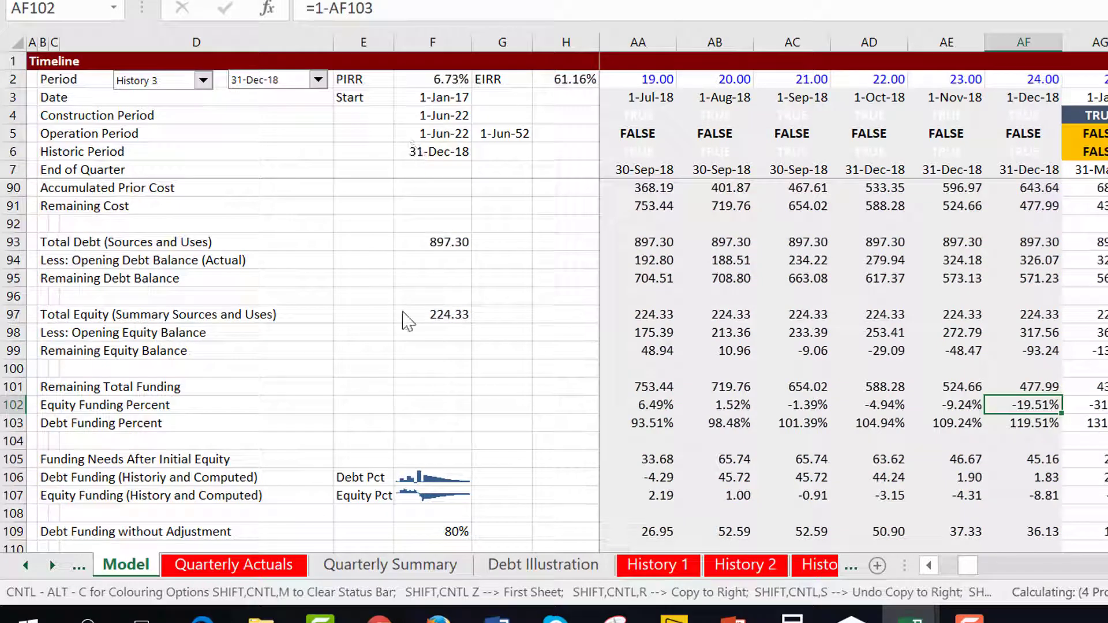
# Switch to the PowerPoint presentation and review the Part 1 title slide and the slide on modelling construction, IDC and fees.
pyautogui.click(970, 620)
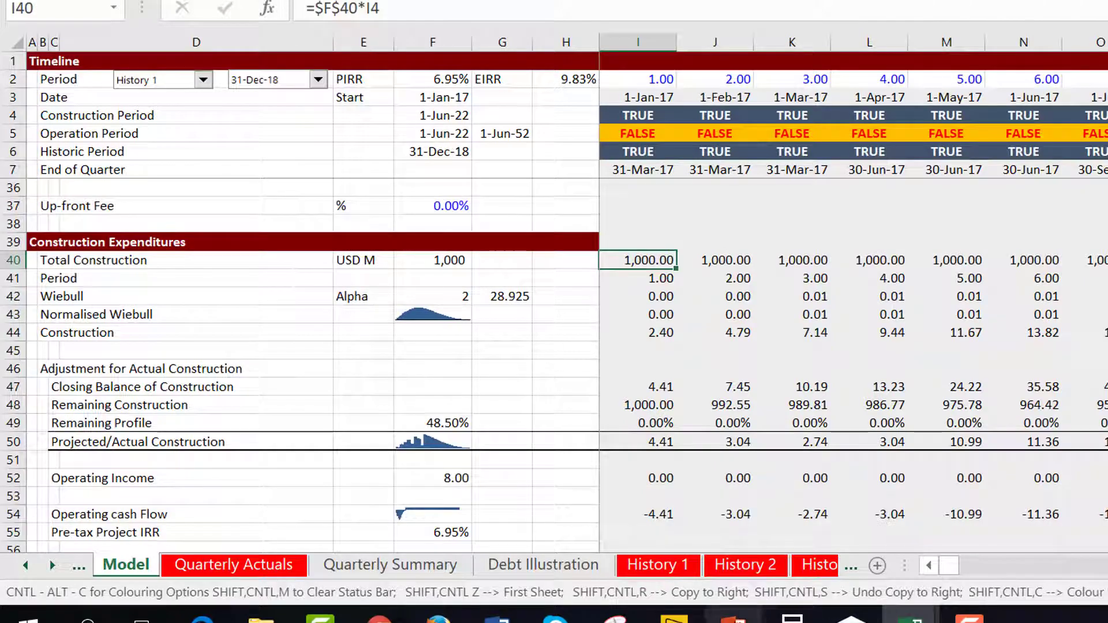
pyautogui.click(733, 618)
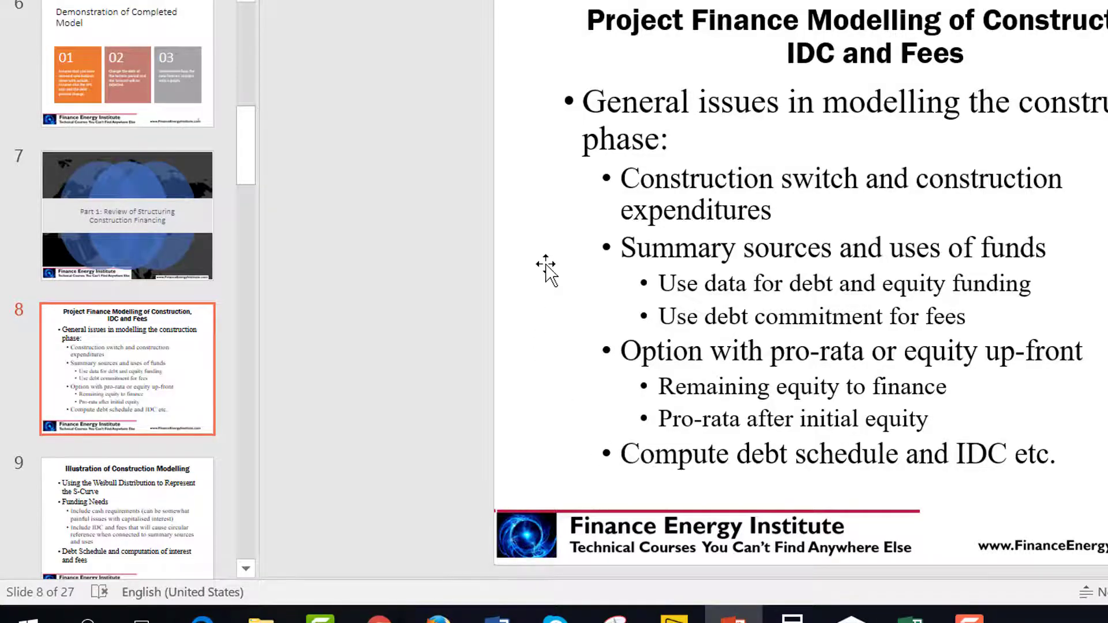
pyautogui.scroll(1, 546, 264)
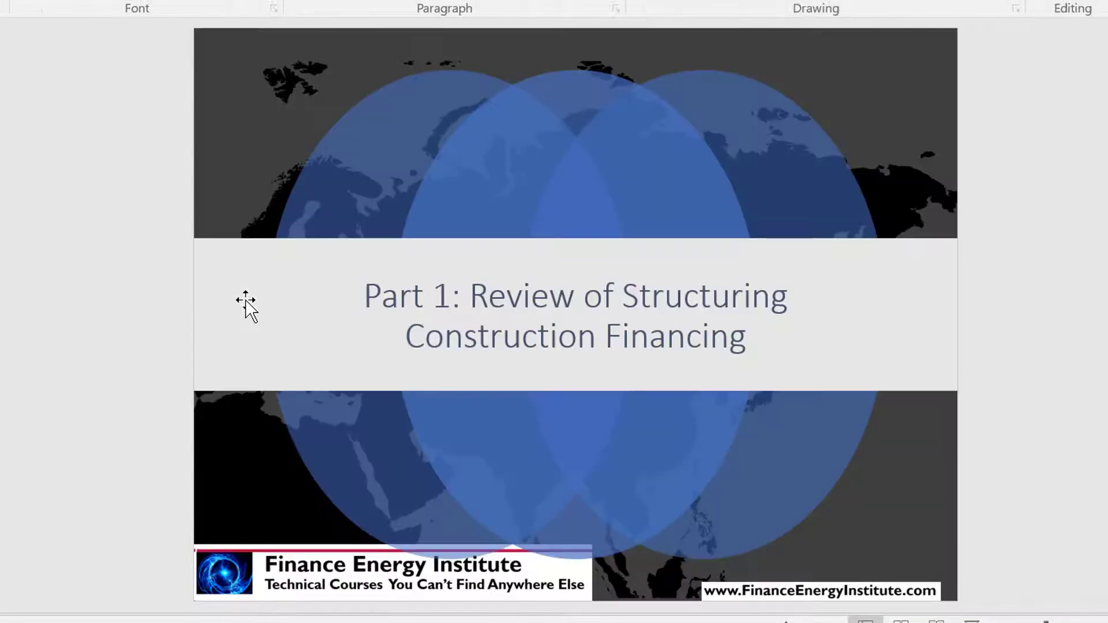
pyautogui.scroll(-1, 246, 302)
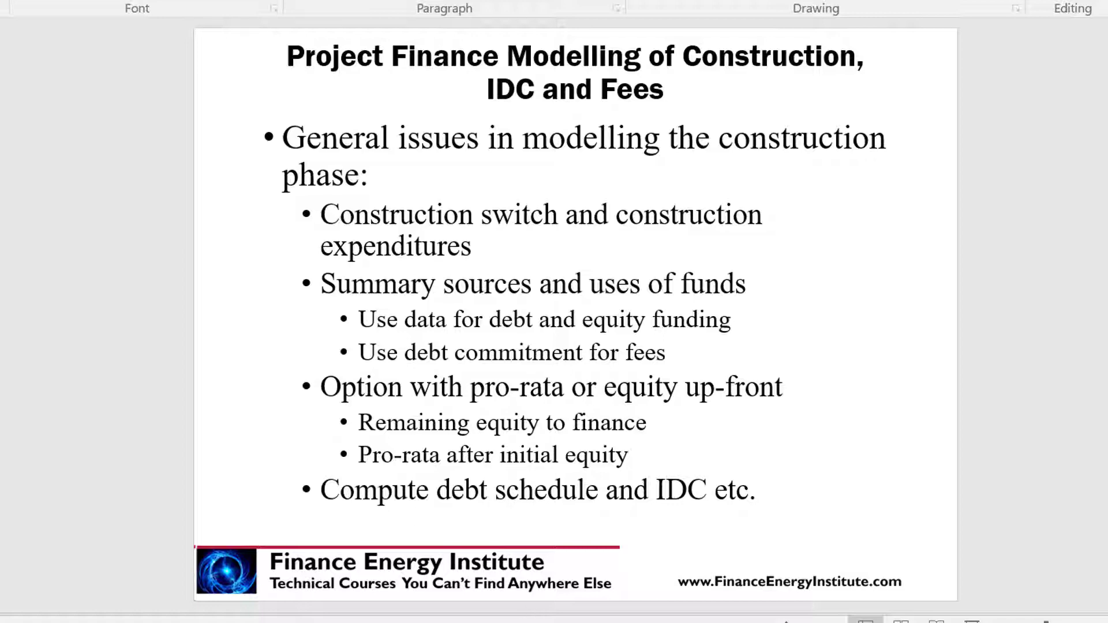
# Switch back to the Excel model and return to the Timeline and Dates sections at the start of the Model sheet.
pyautogui.click(485, 596)
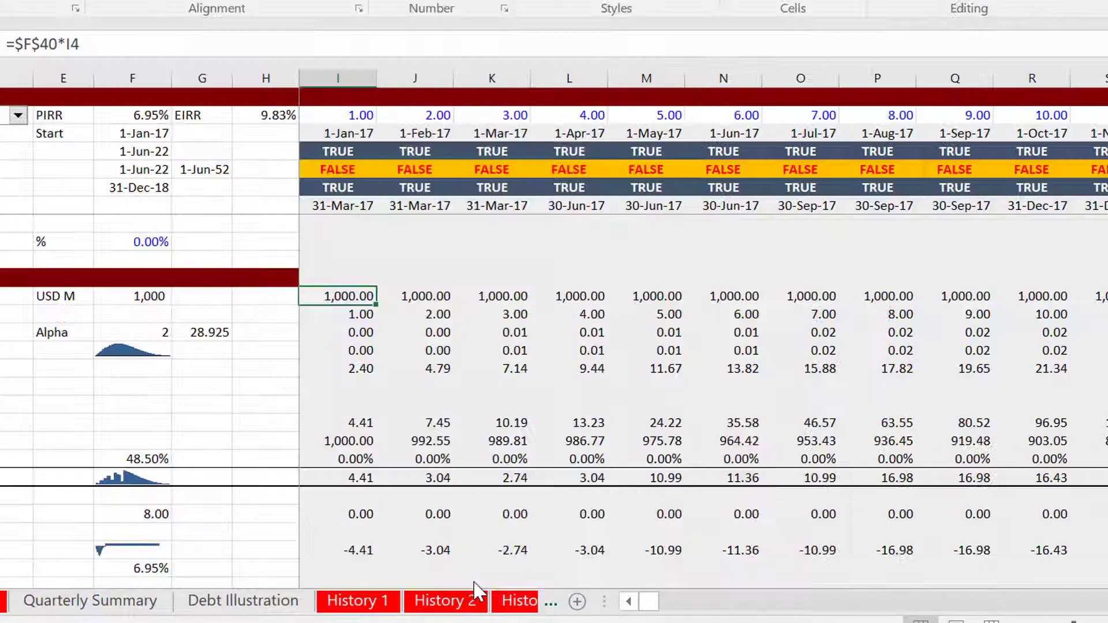
pyautogui.press('Up')
pyautogui.press('Up')
pyautogui.press('Left')
pyautogui.press('Left')
pyautogui.press('Up')
pyautogui.press('Up')
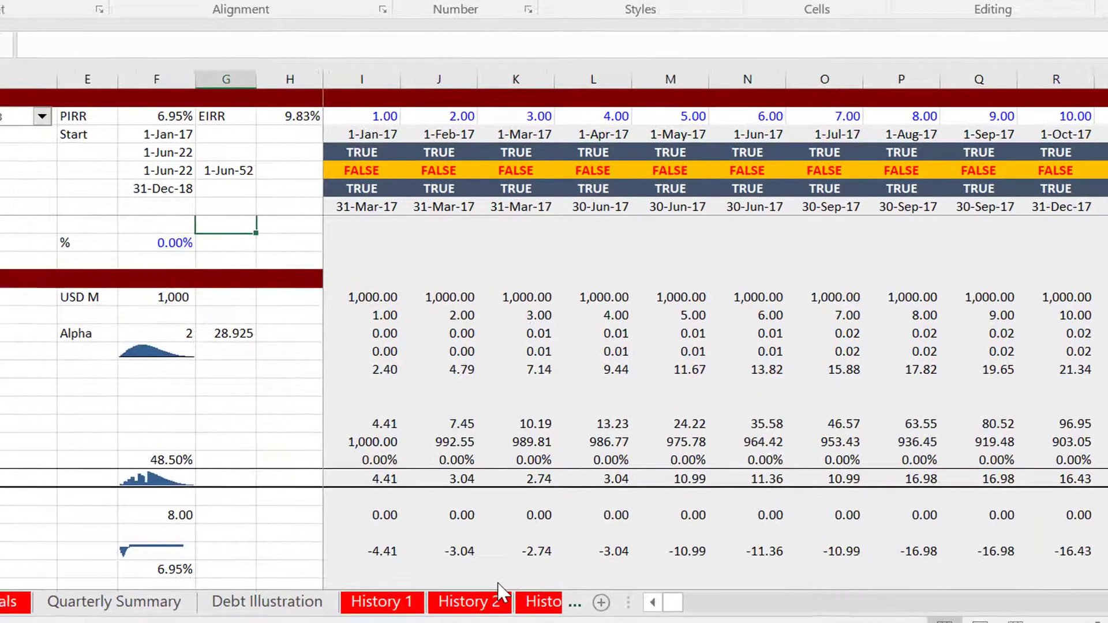
pyautogui.press('Up')
pyautogui.press('Up')
pyautogui.press('Up')
pyautogui.press('Up')
pyautogui.press('Up')
pyautogui.press('Up')
pyautogui.press('Up')
pyautogui.press('Up')
pyautogui.press('Up')
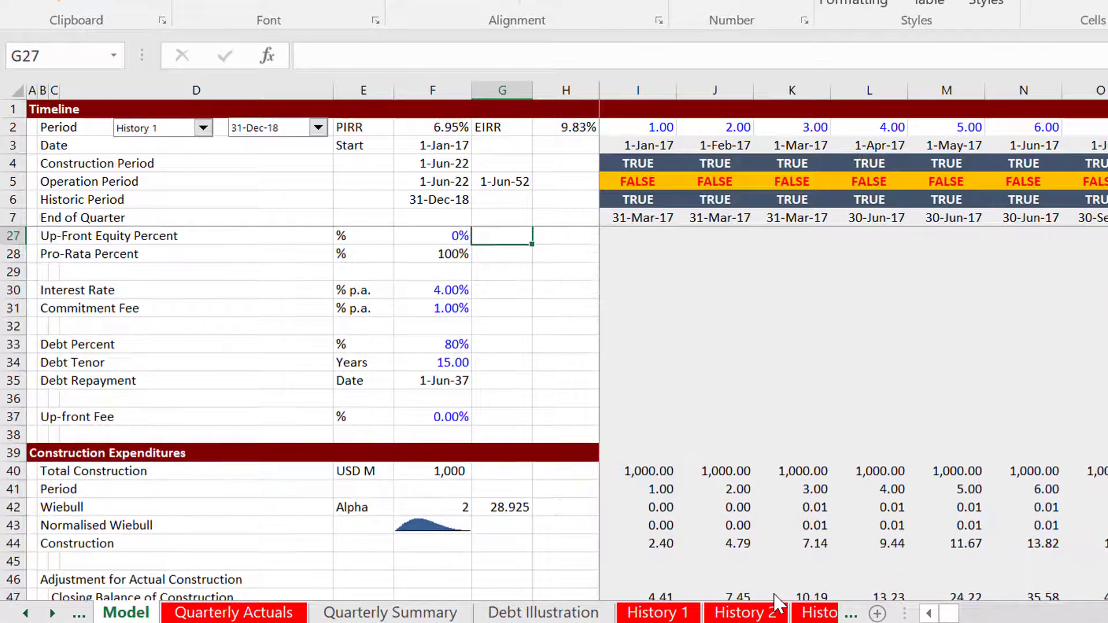
pyautogui.press('pageup')
pyautogui.press('pagedown')
pyautogui.press('pageup')
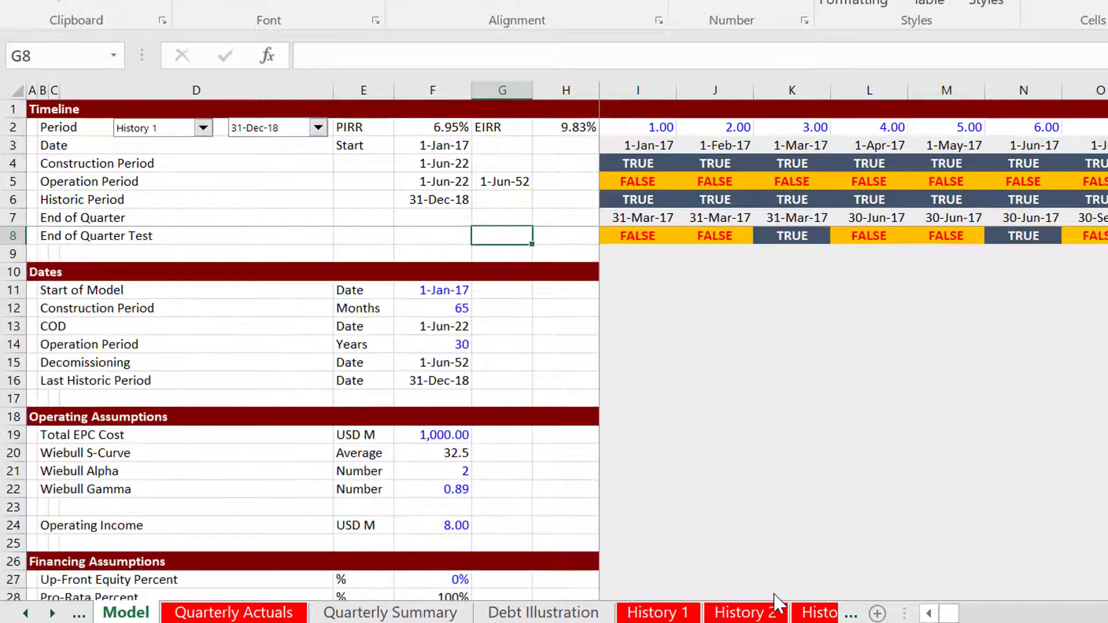
# Review the inputs in the Dates and Operating Assumptions sections down to the first Financing Assumptions rows.
pyautogui.press('Down')
pyautogui.press('Down')
pyautogui.press('Down')
pyautogui.press('Left')
pyautogui.press('Down')
pyautogui.press('Down')
pyautogui.press('Down')
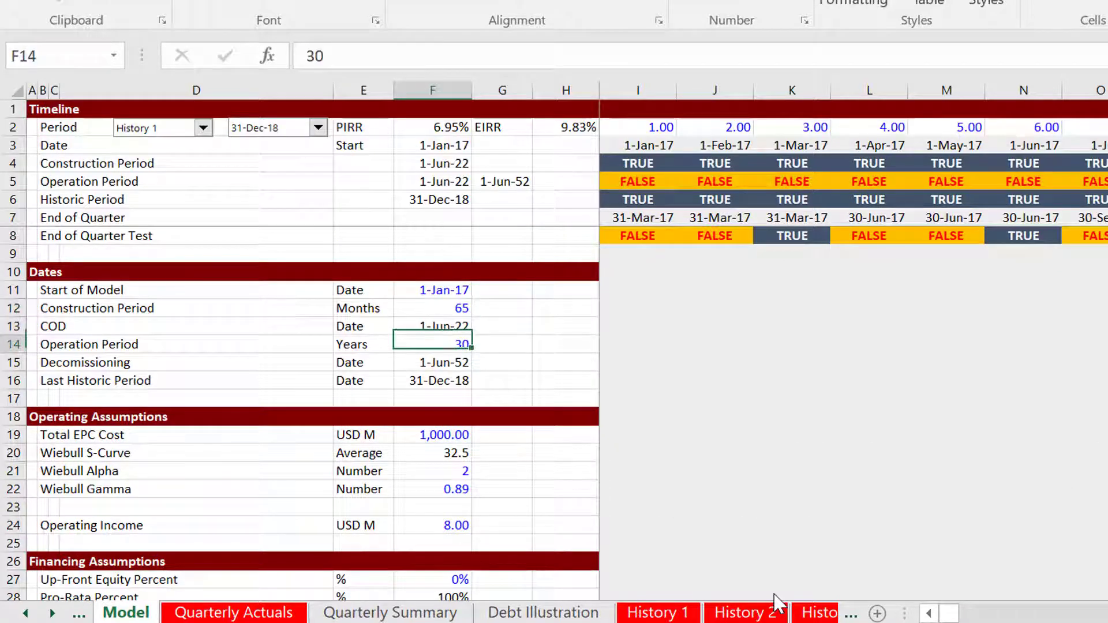
pyautogui.press('Down')
pyautogui.press('Down')
pyautogui.press('Down')
pyautogui.press('Down')
pyautogui.press('Down')
pyautogui.press('Down')
pyautogui.press('Down')
pyautogui.press('Down')
pyautogui.press('Down')
pyautogui.press('Down')
pyautogui.press('Down')
pyautogui.press('Down')
pyautogui.press('Down')
pyautogui.press('Down')
# Examine the Timeline formulas for the first month, from the Date row through Historic Period to End of Quarter Test.
pyautogui.press('Up')
pyautogui.press('Up')
pyautogui.press('Up')
pyautogui.press('Up')
pyautogui.press('Up')
pyautogui.press('Up')
pyautogui.press('Up')
pyautogui.press('Up')
pyautogui.press('Up')
pyautogui.press('Up')
pyautogui.press('Up')
pyautogui.press('Up')
pyautogui.press('Up')
pyautogui.press('Up')
pyautogui.press('Up')
pyautogui.press('Up')
pyautogui.press('Up')
pyautogui.press('Up')
pyautogui.press('Up')
pyautogui.press('Up')
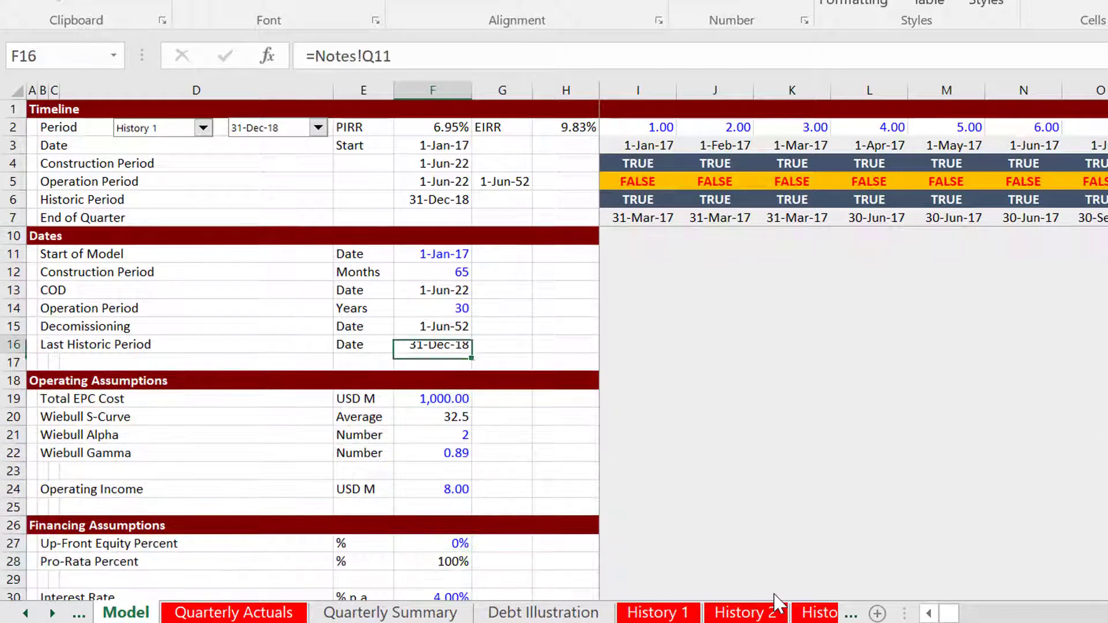
pyautogui.press('Down')
pyautogui.press('Right')
pyautogui.press('Right')
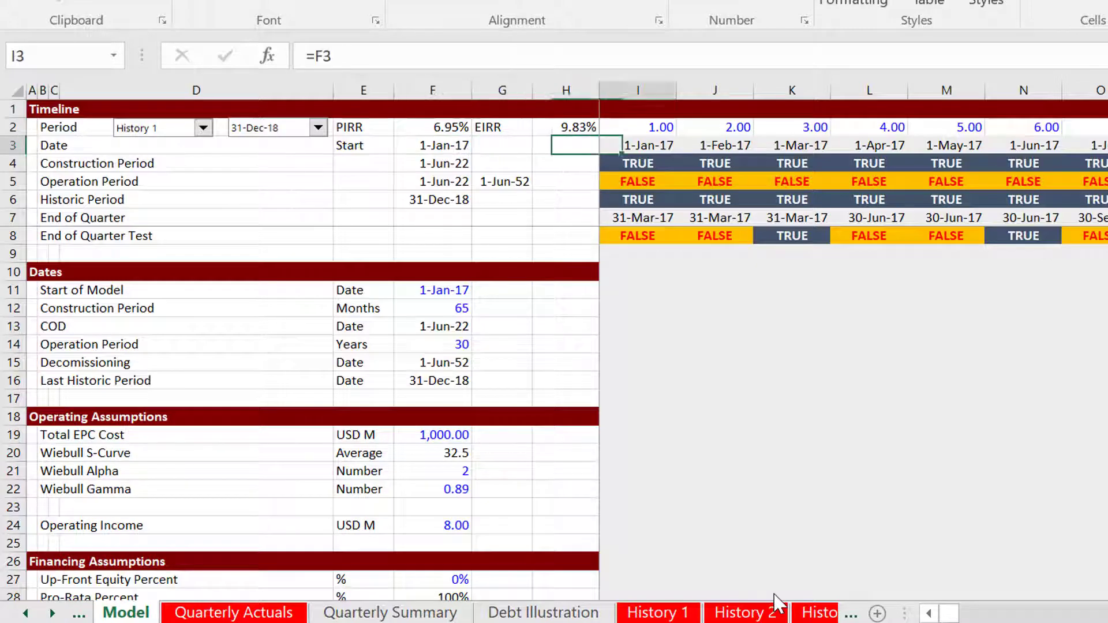
pyautogui.press('Right')
pyautogui.press('Down')
pyautogui.press('Up')
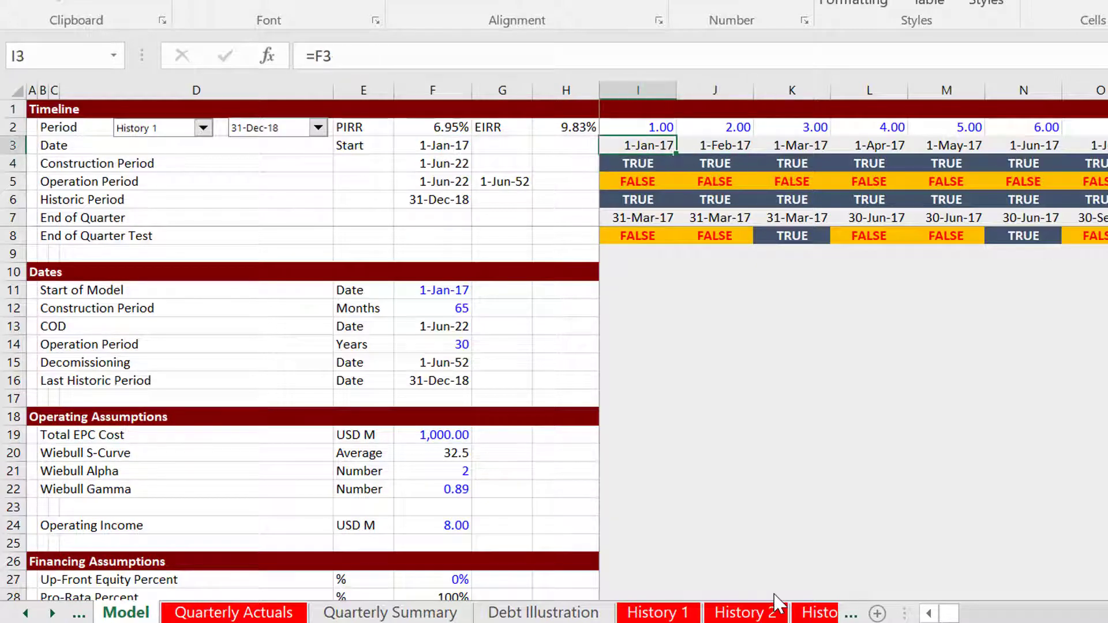
pyautogui.press('Down')
pyautogui.press('Down')
pyautogui.press('Down')
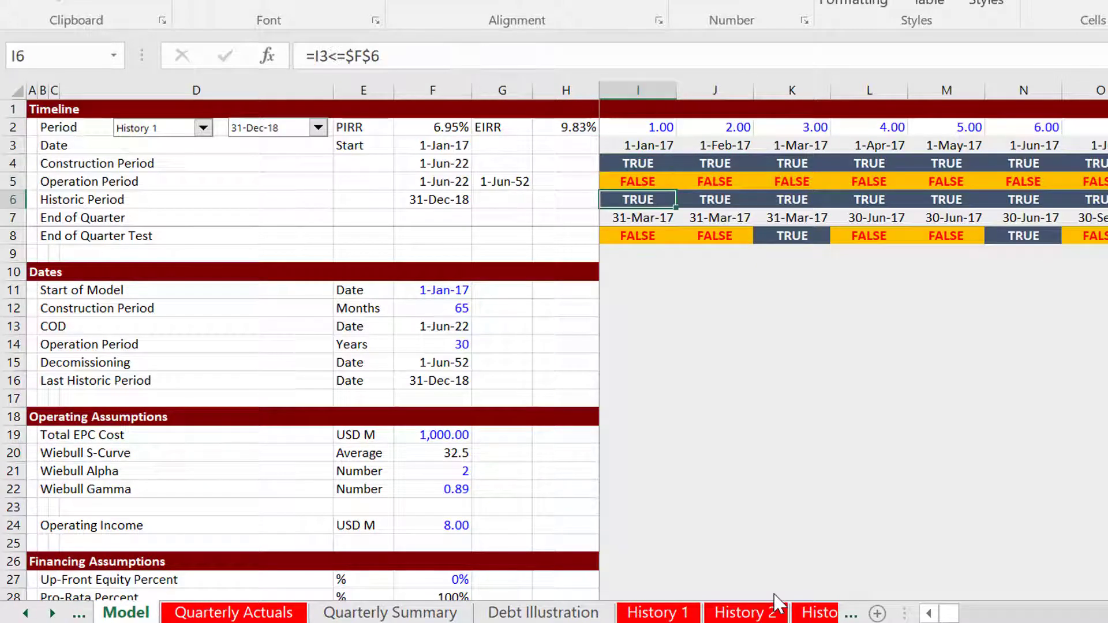
pyautogui.press('Down')
pyautogui.press('Down')
pyautogui.press('Left')
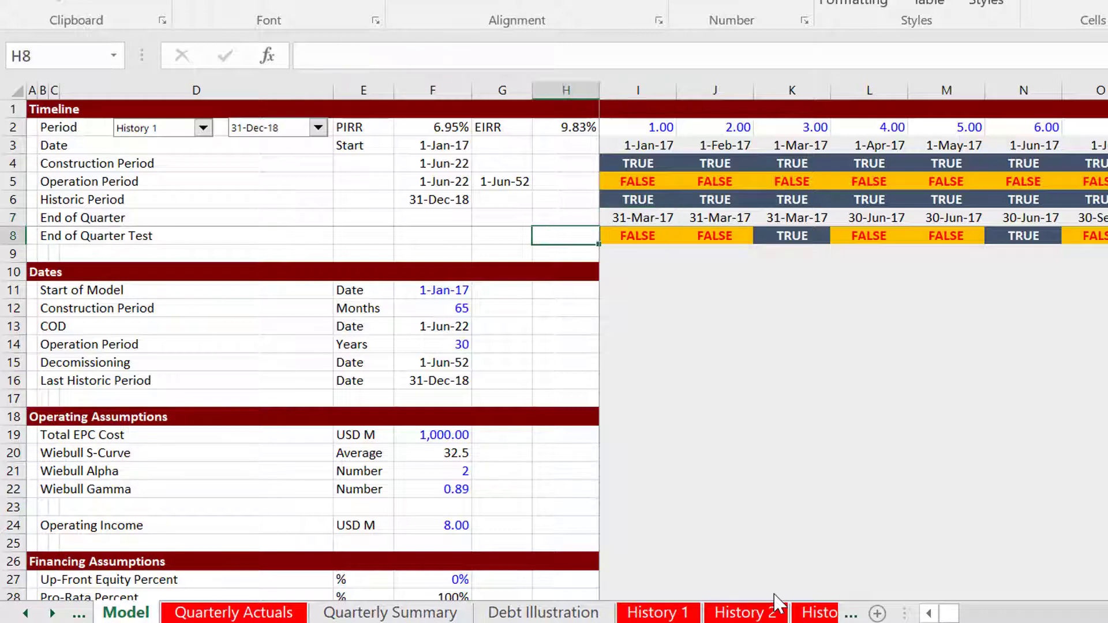
# Review the Dates, Operating Assumptions and Financing Assumptions inputs down to the Interest Rate and Commitment Fee rows.
pyautogui.press('Down')
pyautogui.press('Down')
pyautogui.press('Down')
pyautogui.press('Down')
pyautogui.press('Down')
pyautogui.press('Down')
pyautogui.press('Left')
pyautogui.press('Down')
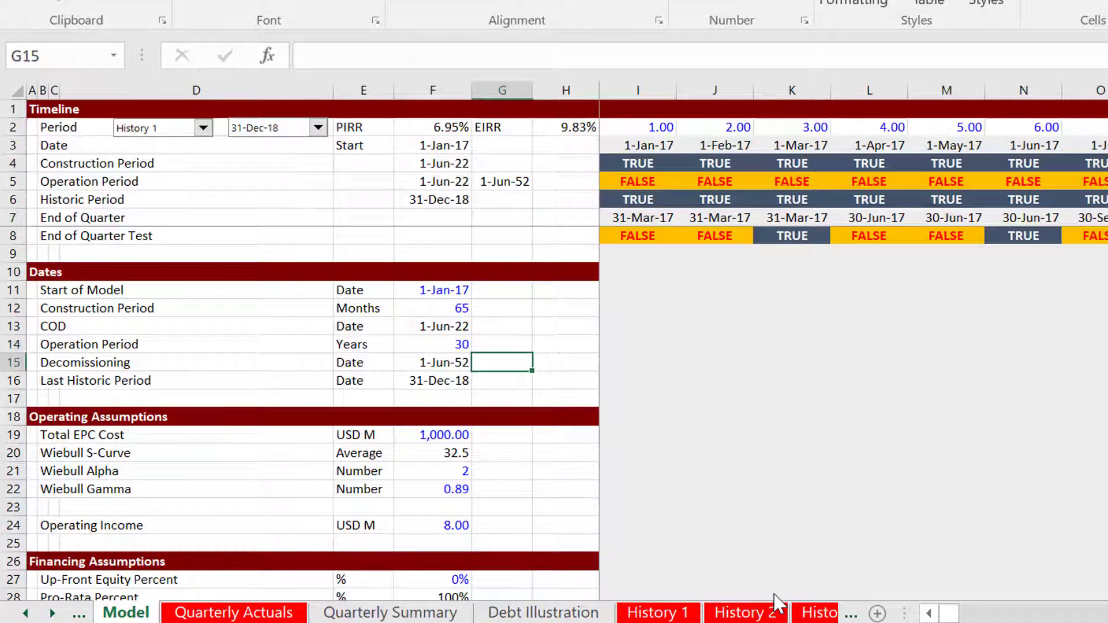
pyautogui.press('Left')
pyautogui.press('Down')
pyautogui.press('Down')
pyautogui.press('Down')
pyautogui.press('Down')
pyautogui.press('Down')
pyautogui.press('Down')
pyautogui.press('Down')
pyautogui.press('Down')
pyautogui.press('Down')
pyautogui.press('Down')
pyautogui.press('Down')
pyautogui.press('Down')
pyautogui.press('Down')
pyautogui.press('Down')
pyautogui.press('Down')
pyautogui.press('Down')
pyautogui.press('Down')
pyautogui.press('Down')
pyautogui.press('Down')
pyautogui.press('Down')
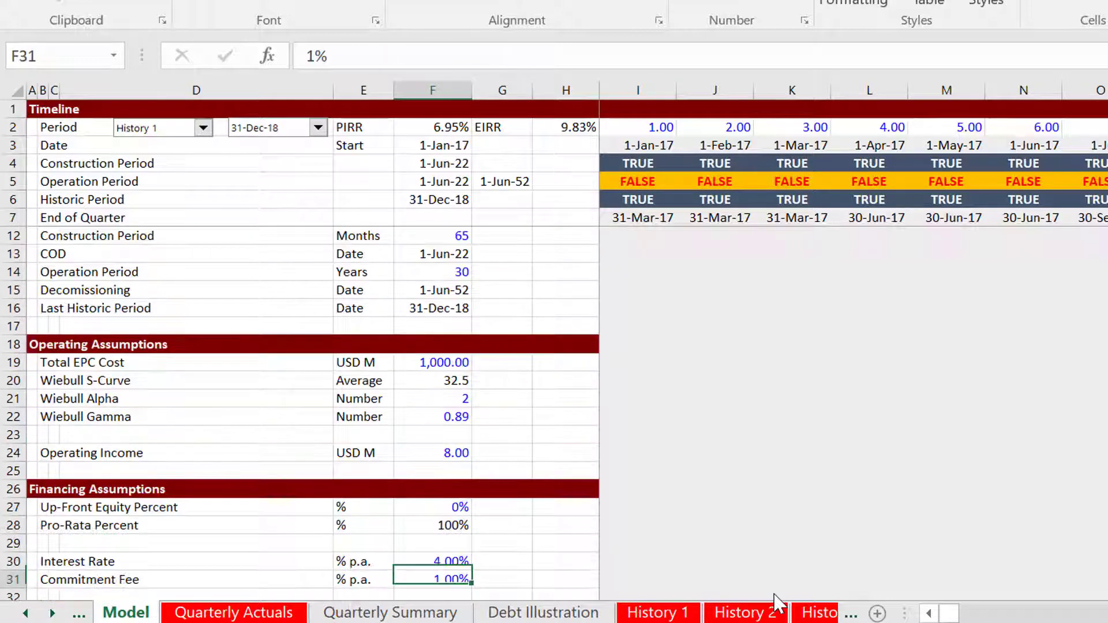
# Review the remaining debt assumptions and the Construction Expenditures section down to the Pre-tax Project IRR row.
pyautogui.press('Down')
pyautogui.press('Down')
pyautogui.press('Down')
pyautogui.press('Down')
pyautogui.press('Down')
pyautogui.press('Down')
pyautogui.press('Down')
pyautogui.press('Down')
pyautogui.press('Down')
pyautogui.press('Down')
pyautogui.press('Down')
pyautogui.press('Down')
pyautogui.press('Down')
pyautogui.press('Down')
pyautogui.press('Down')
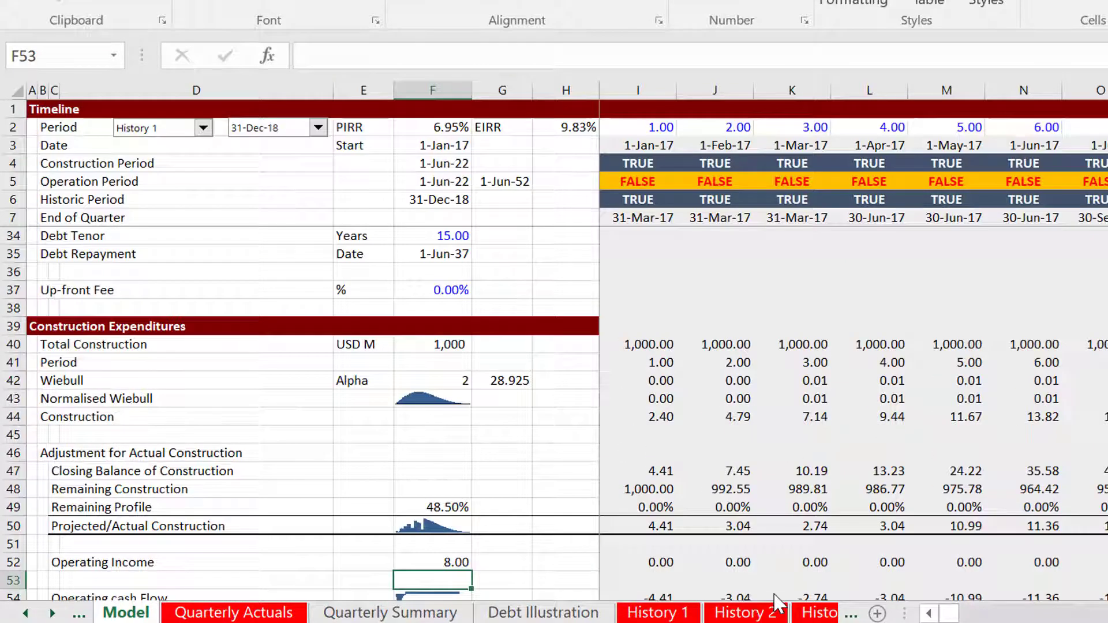
pyautogui.press('Down')
pyautogui.press('Down')
pyautogui.press('Down')
pyautogui.press('Down')
pyautogui.press('Down')
pyautogui.press('Down')
pyautogui.press('Down')
pyautogui.press('Down')
pyautogui.press('Down')
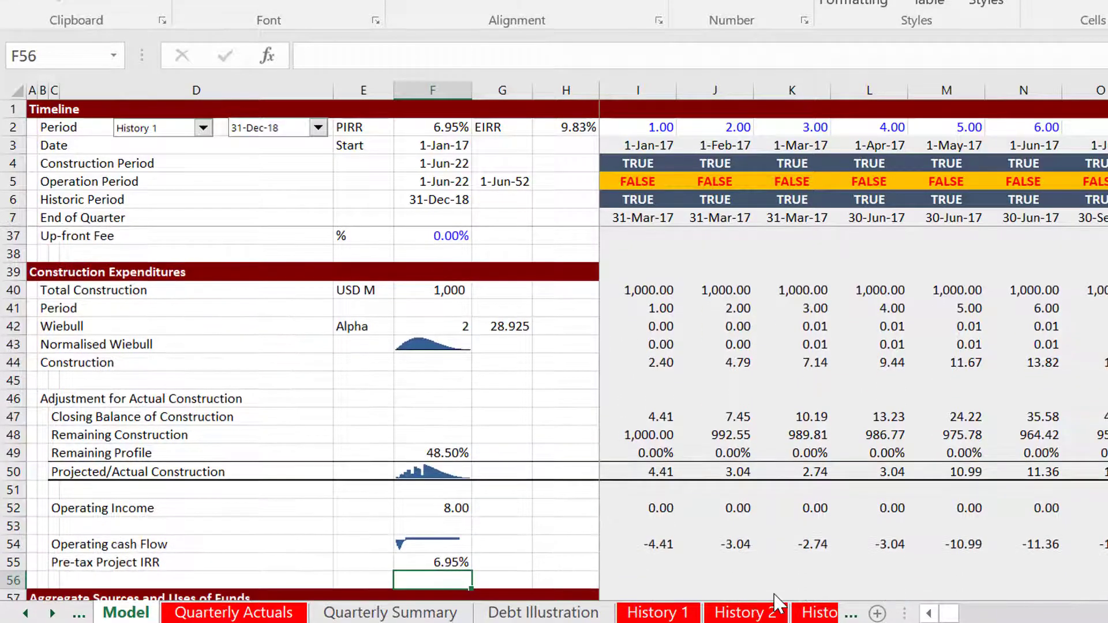
# Review the Aggregate Sources and Uses of Funds section down to the first Funding Needs rows.
pyautogui.press('Down')
pyautogui.press('Down')
pyautogui.press('Down')
pyautogui.press('Down')
pyautogui.press('Down')
pyautogui.press('Down')
pyautogui.press('Down')
pyautogui.press('Down')
pyautogui.press('Down')
pyautogui.press('Down')
pyautogui.press('Down')
pyautogui.press('Down')
pyautogui.press('Down')
pyautogui.press('Down')
pyautogui.press('Down')
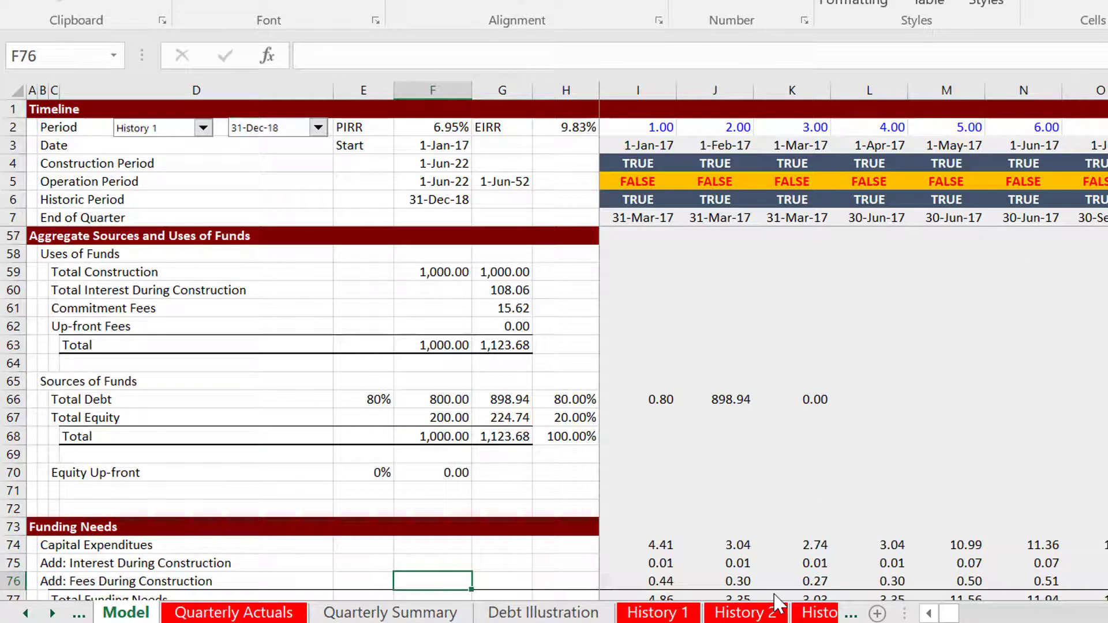
pyautogui.press('Right')
pyautogui.press('Right')
pyautogui.press('Right')
pyautogui.press('Right')
pyautogui.press('Right')
# Examine the Uses of Funds formulas in column G from Total Construction to Total, including the row reference behind the total.
pyautogui.click(482, 275)
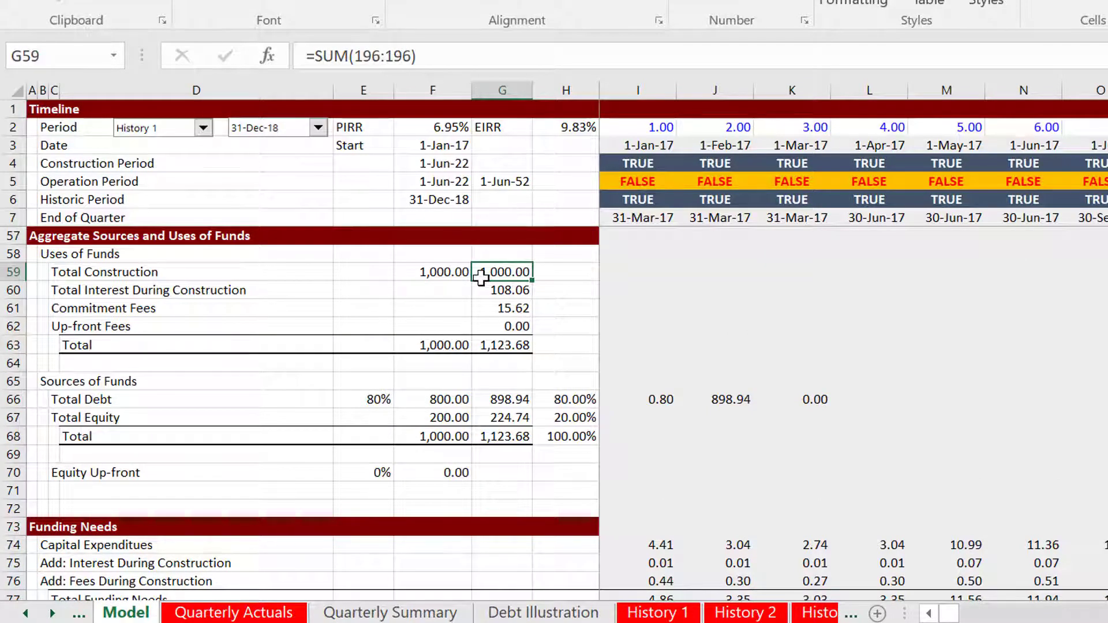
pyautogui.press('Down')
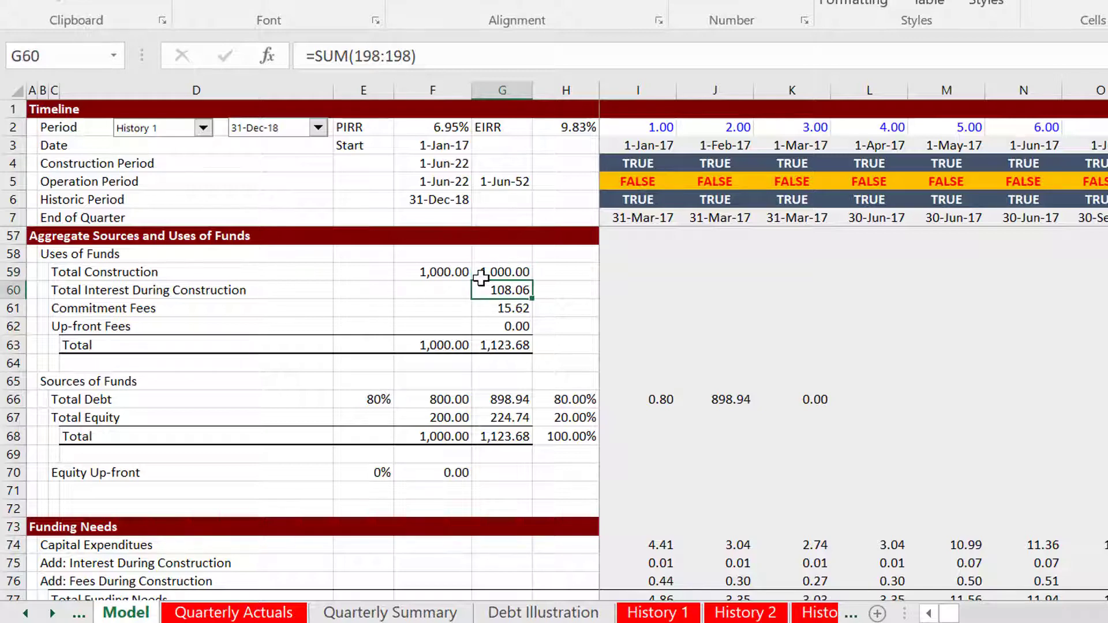
pyautogui.press('Down')
pyautogui.press('Down')
pyautogui.press('Down')
pyautogui.press('Up')
pyautogui.press('Down')
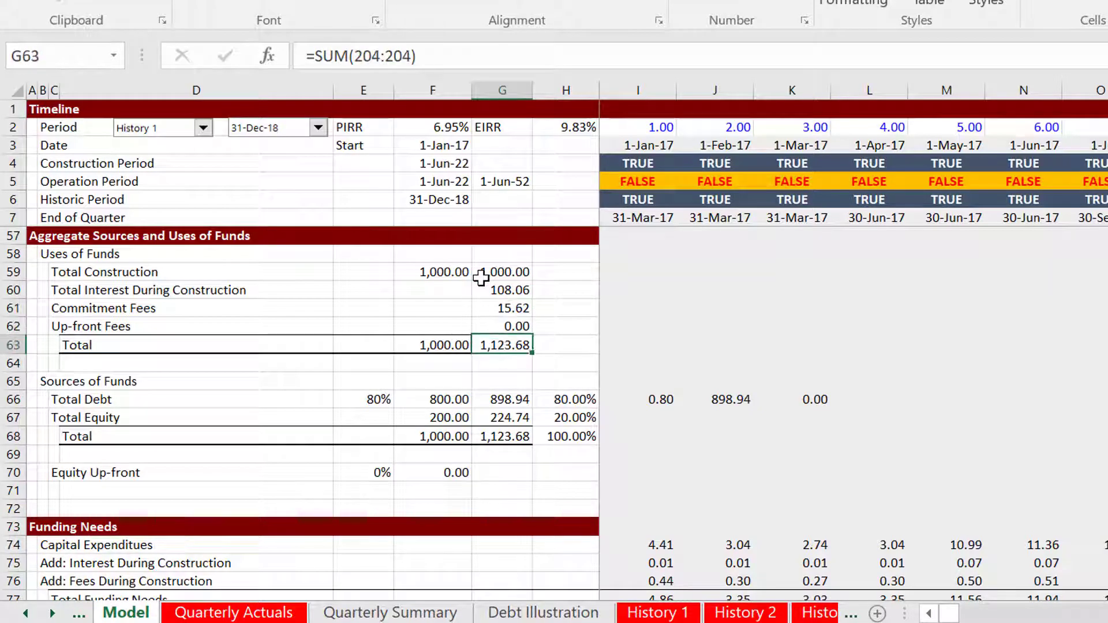
pyautogui.press('F2')
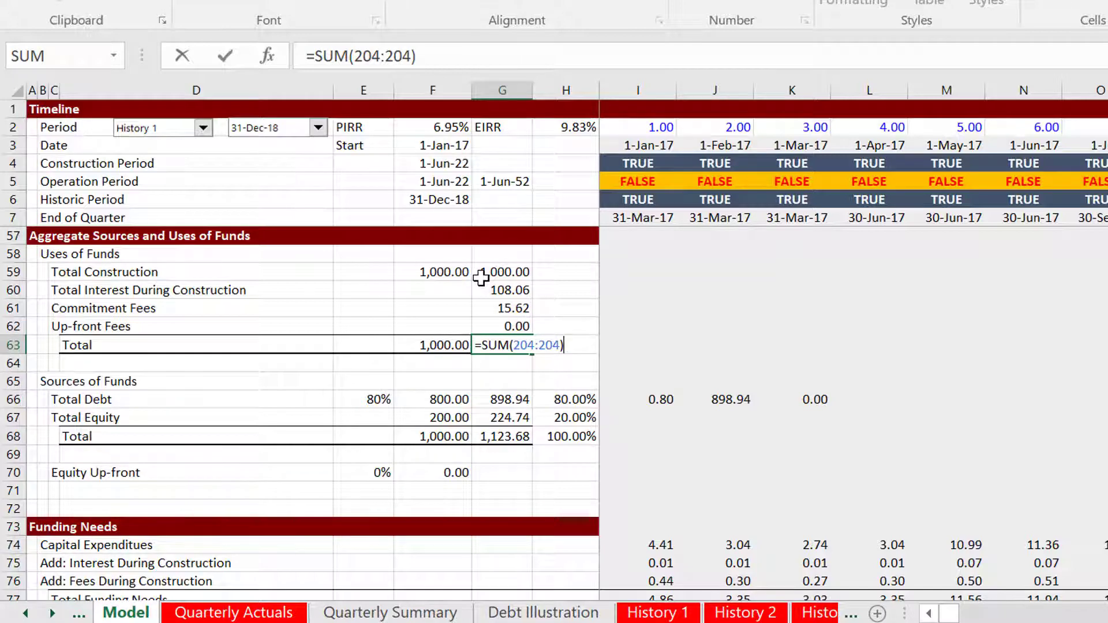
pyautogui.press('Escape')
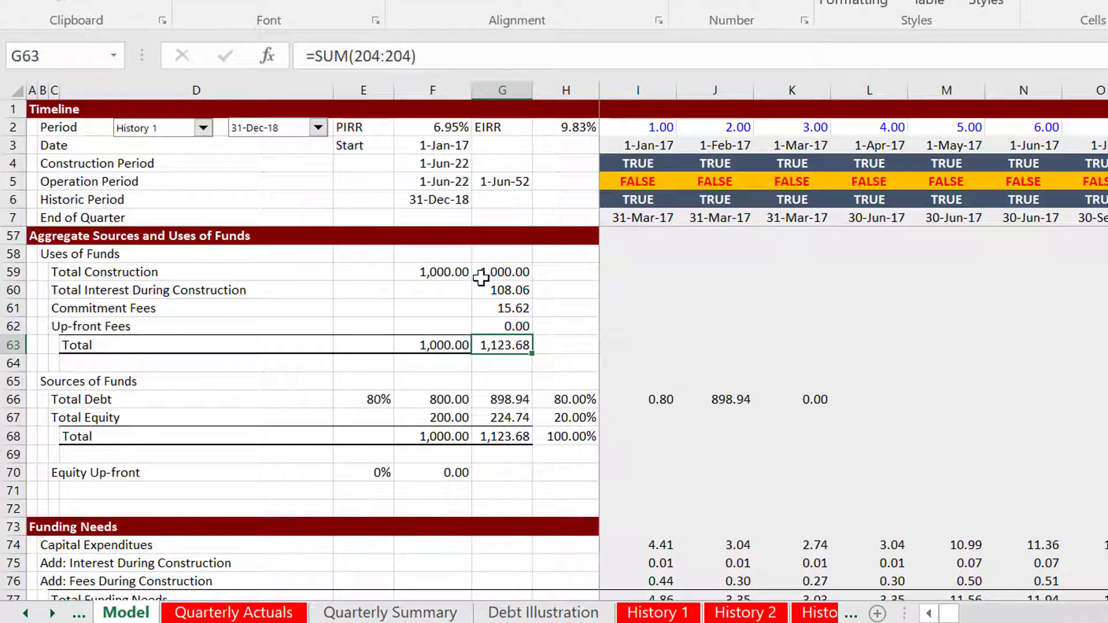
# Examine the Sources of Funds formulas in column G for Total Debt and Total Equity.
pyautogui.press('Down')
pyautogui.press('Down')
pyautogui.press('Down')
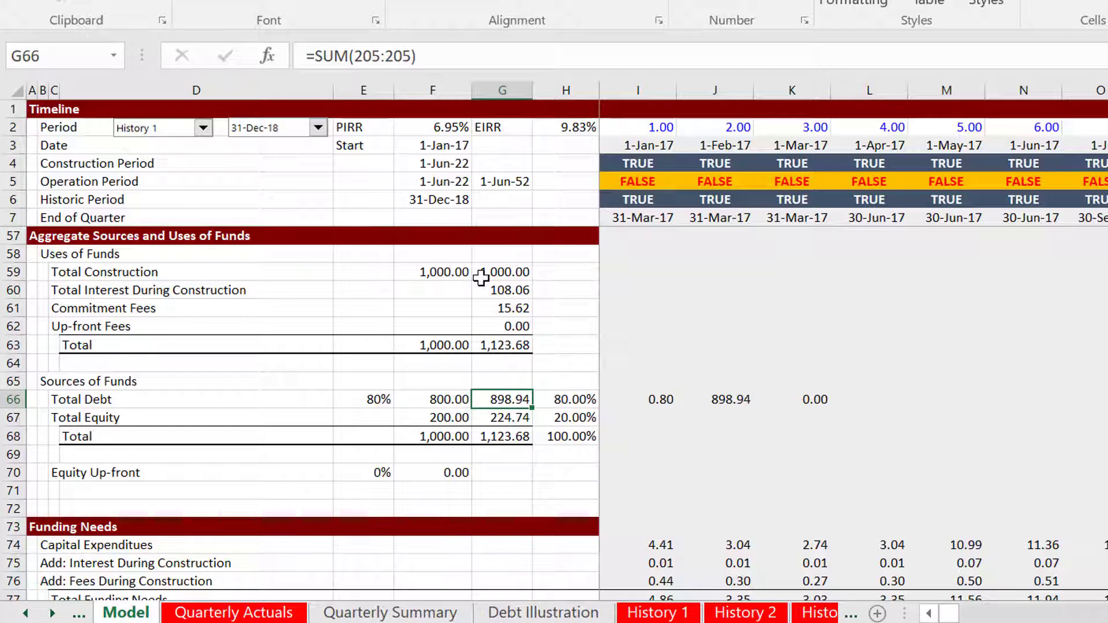
pyautogui.press('Down')
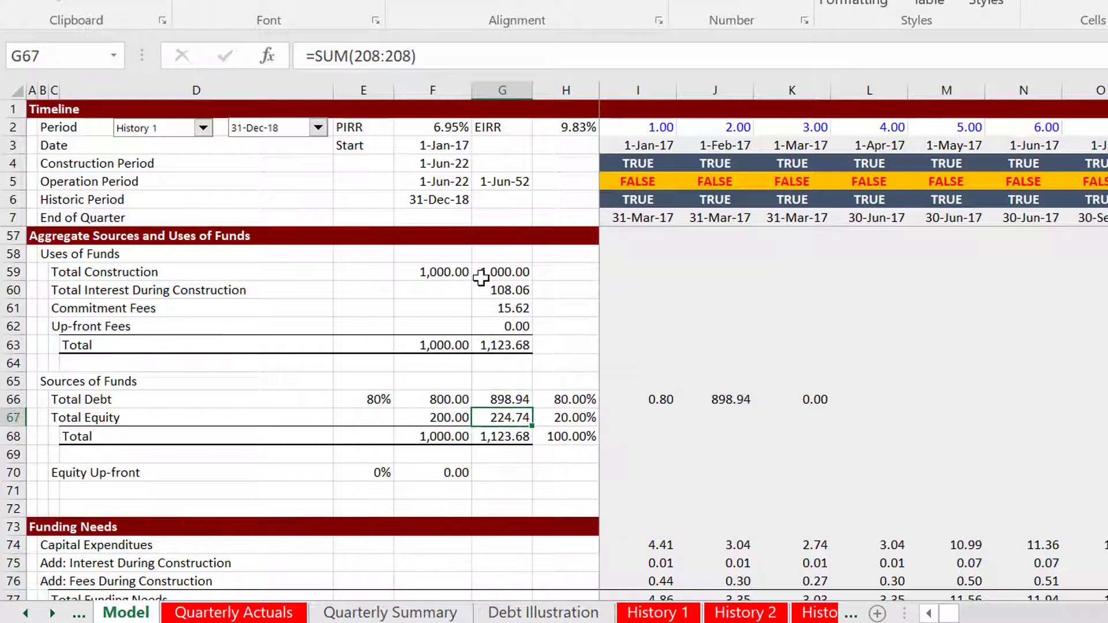
pyautogui.press('Up')
pyautogui.press('Down')
pyautogui.press('Down')
pyautogui.press('Up')
pyautogui.press('Up')
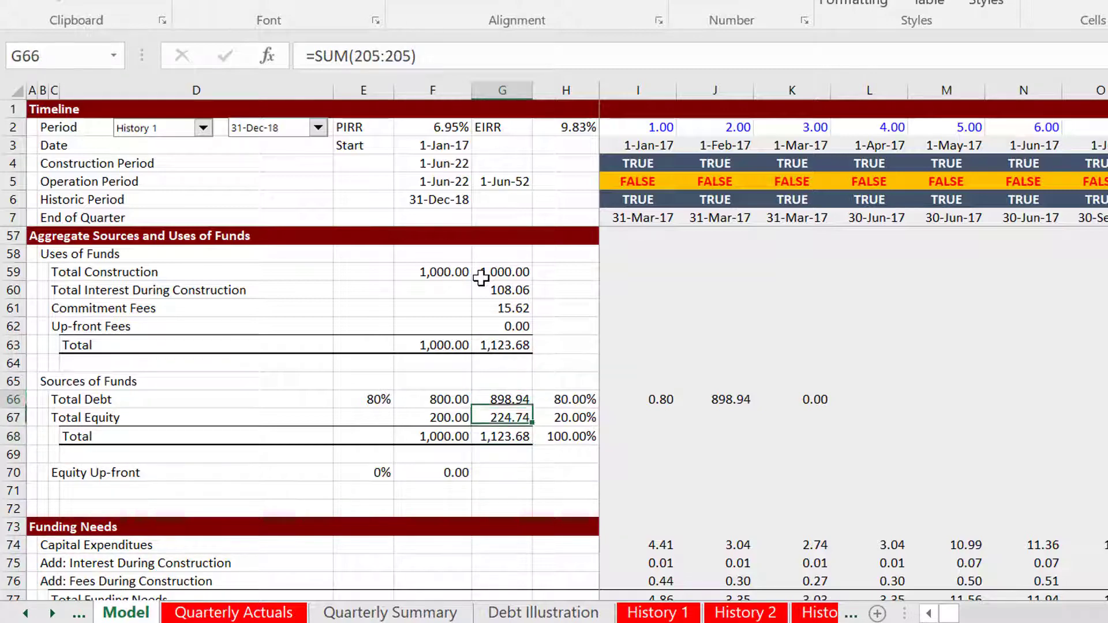
# Review the Funding Needs section from Capital Expenditures down to the Funding Needs After Initial Equity row.
pyautogui.press('Down')
pyautogui.press('Down')
pyautogui.press('Down')
pyautogui.press('Down')
pyautogui.press('Down')
pyautogui.press('Down')
pyautogui.press('Down')
pyautogui.press('Down')
pyautogui.press('Down')
pyautogui.press('Down')
pyautogui.press('Down')
pyautogui.press('Down')
pyautogui.press('Down')
pyautogui.press('Down')
pyautogui.press('Down')
pyautogui.press('Down')
pyautogui.press('Down')
pyautogui.press('Down')
pyautogui.press('Down')
pyautogui.press('Down')
pyautogui.press('Down')
pyautogui.press('Down')
pyautogui.press('Down')
pyautogui.press('Down')
pyautogui.press('Down')
pyautogui.press('Down')
pyautogui.press('Down')
pyautogui.press('Down')
pyautogui.press('Down')
pyautogui.press('Down')
pyautogui.press('Down')
pyautogui.press('Down')
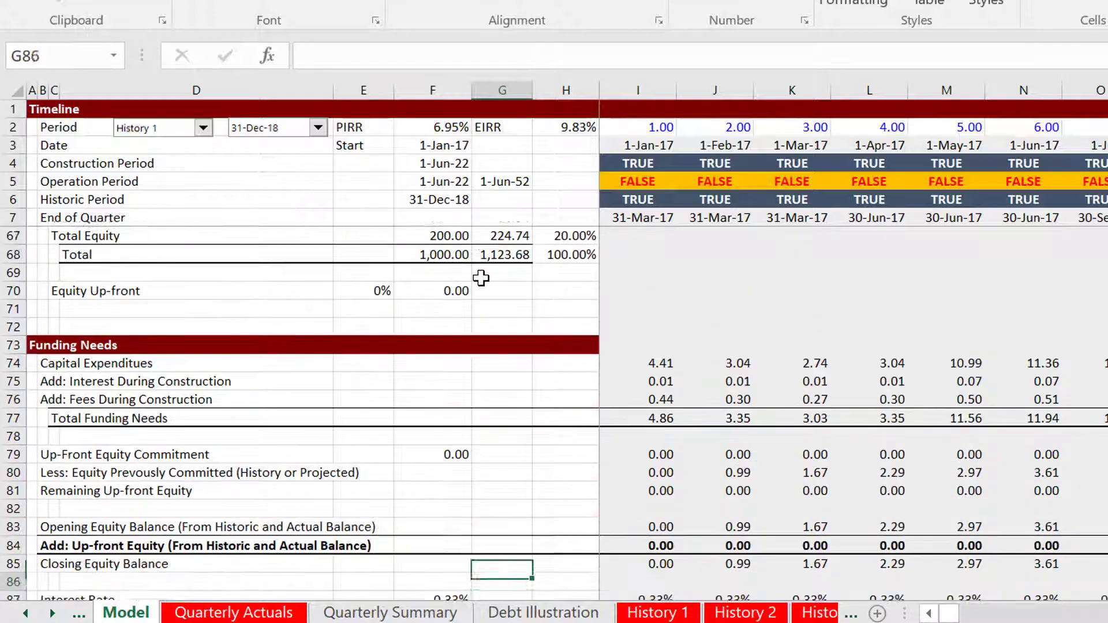
pyautogui.press('Left')
pyautogui.press('Down')
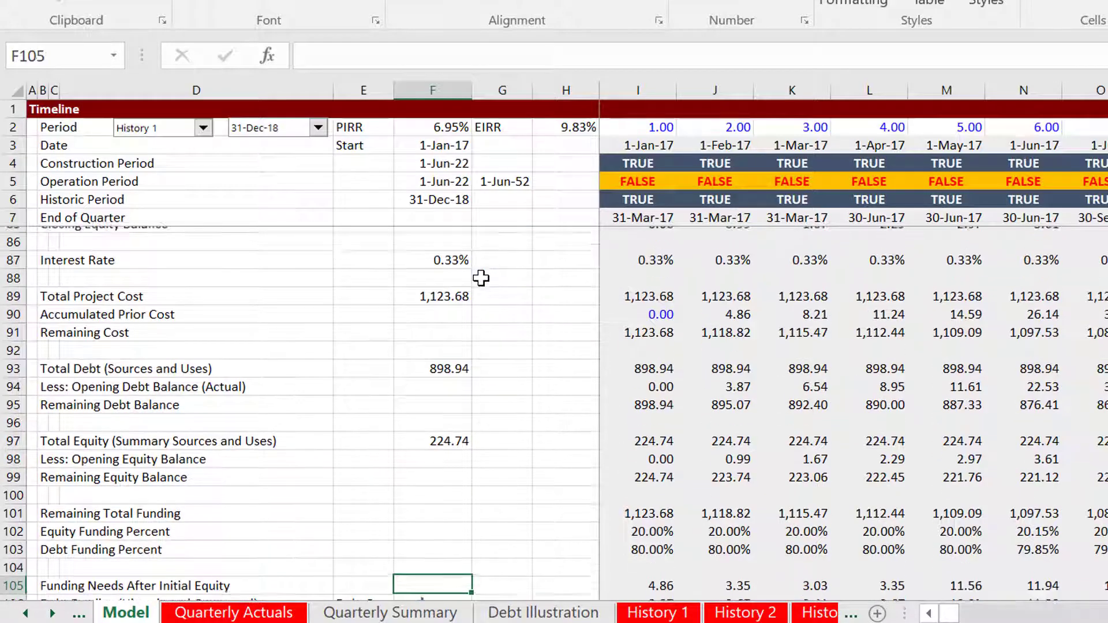
# Return to the Total Project Cost and Accumulated Prior Cost rows in the Funding Needs section.
pyautogui.press('Up')
pyautogui.press('Up')
pyautogui.press('Up')
pyautogui.press('Up')
pyautogui.press('Up')
pyautogui.press('Up')
pyautogui.press('Up')
pyautogui.press('Up')
pyautogui.press('Up')
pyautogui.press('Up')
pyautogui.press('Up')
pyautogui.press('Up')
pyautogui.press('Up')
pyautogui.press('Up')
pyautogui.press('Up')
pyautogui.press('Up')
pyautogui.press('Down')
pyautogui.press('Down')
pyautogui.press('Down')
pyautogui.press('Down')
pyautogui.press('Down')
pyautogui.press('Down')
pyautogui.press('Down')
pyautogui.press('Down')
pyautogui.press('Down')
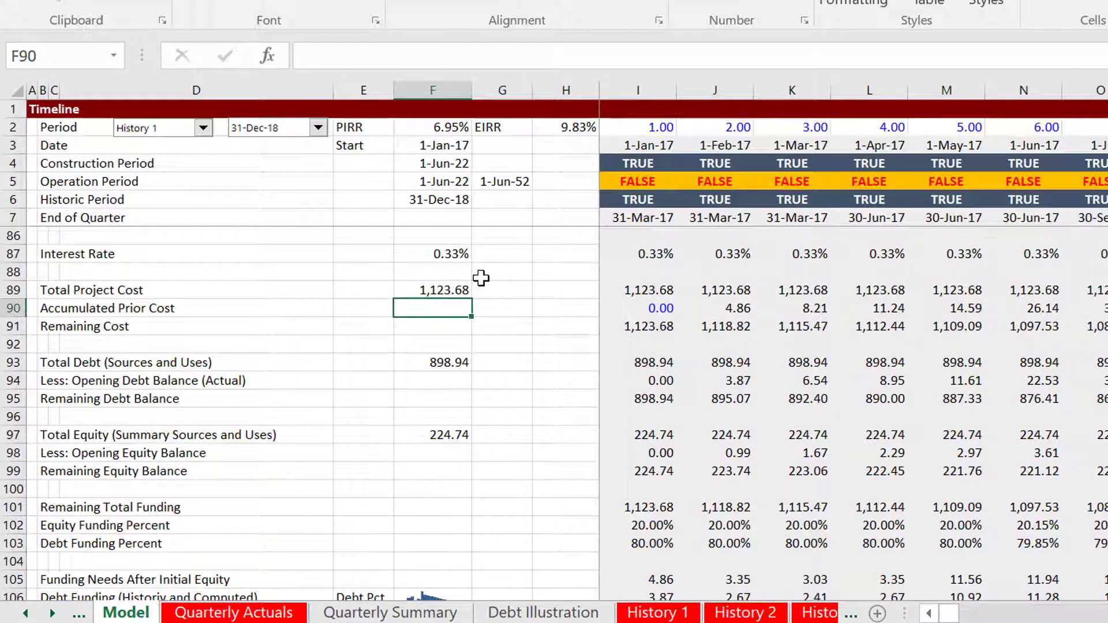
# Inspect the column F formulas for Total Debt and Total Equity that link to the sources and uses table.
pyautogui.press('Up')
pyautogui.press('Up')
pyautogui.press('Up')
pyautogui.press('Up')
pyautogui.press('Up')
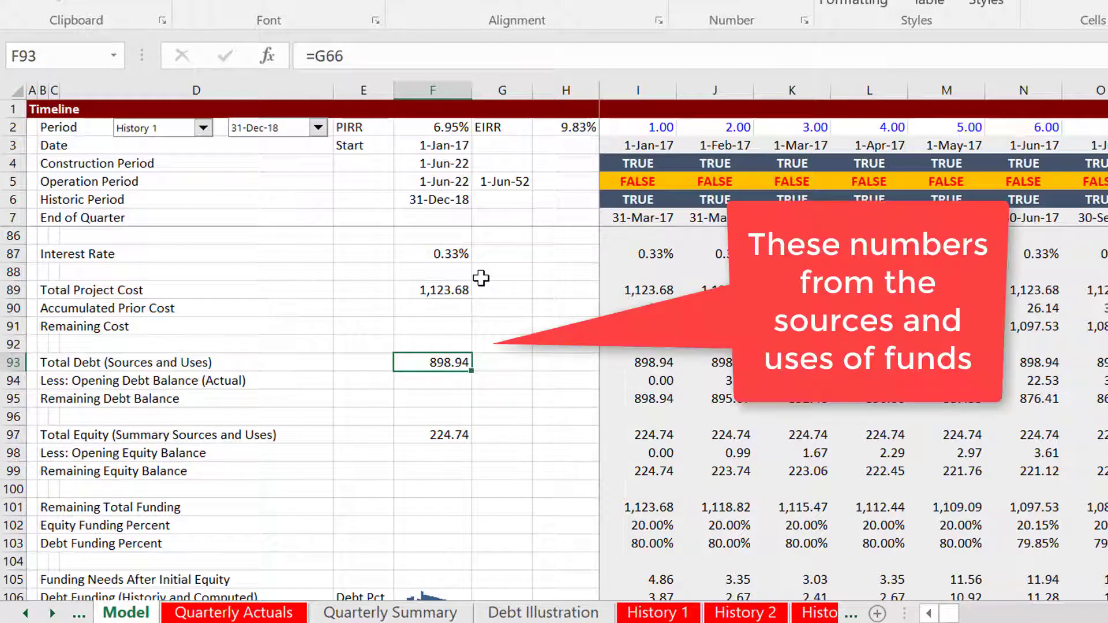
pyautogui.press('Down')
pyautogui.press('Down')
pyautogui.press('Down')
pyautogui.press('Down')
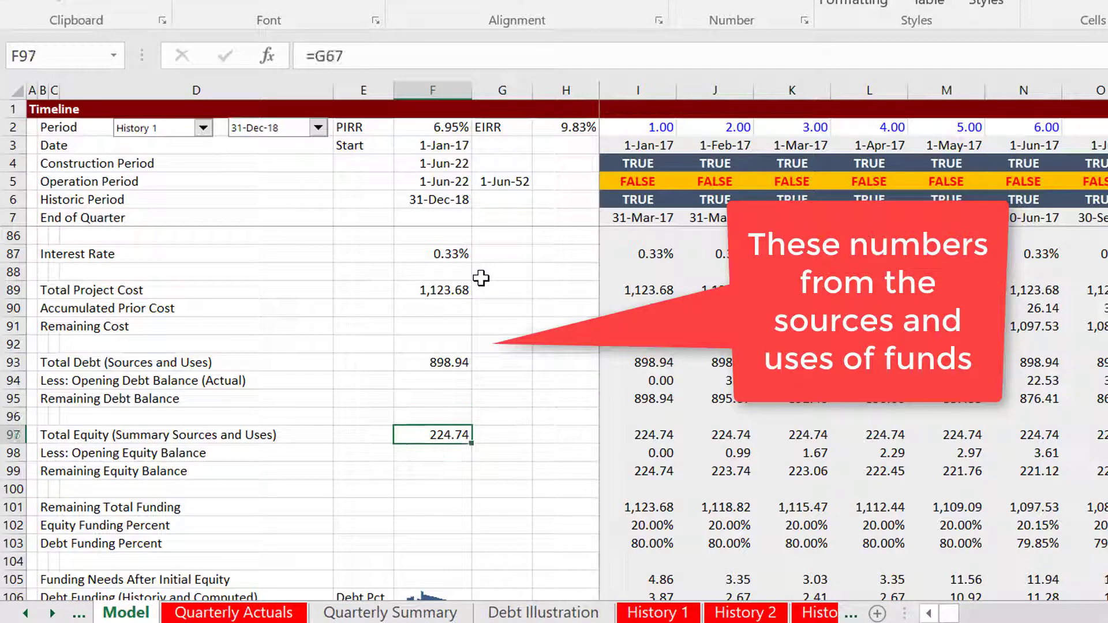
# Review the funding rows from Less: Opening Equity Balance through Debt Funding without Adjustment, including the equity and debt funding percents.
pyautogui.press('Down')
pyautogui.press('Down')
pyautogui.press('Down')
pyautogui.press('Down')
pyautogui.press('Down')
pyautogui.press('Down')
pyautogui.press('Down')
pyautogui.press('Down')
pyautogui.press('Down')
pyautogui.press('Down')
pyautogui.press('Down')
pyautogui.press('Down')
pyautogui.press('Down')
pyautogui.press('Down')
pyautogui.press('Down')
pyautogui.press('Down')
pyautogui.press('Down')
pyautogui.press('Down')
pyautogui.press('Down')
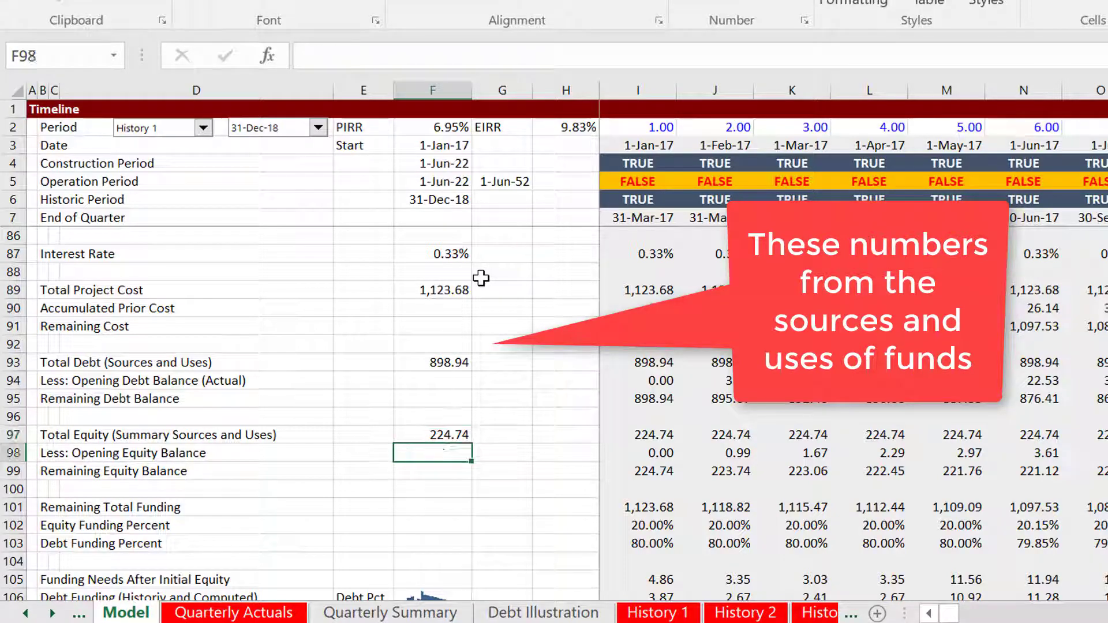
pyautogui.press('Up')
pyautogui.press('Up')
pyautogui.press('Up')
pyautogui.press('Up')
pyautogui.press('Up')
pyautogui.press('Up')
pyautogui.press('Up')
pyautogui.press('Up')
pyautogui.press('Up')
pyautogui.press('Up')
pyautogui.press('Up')
pyautogui.press('Up')
pyautogui.press('Up')
pyautogui.press('Up')
pyautogui.press('Up')
pyautogui.press('Up')
pyautogui.press('Up')
pyautogui.press('Up')
pyautogui.press('Up')
pyautogui.press('Up')
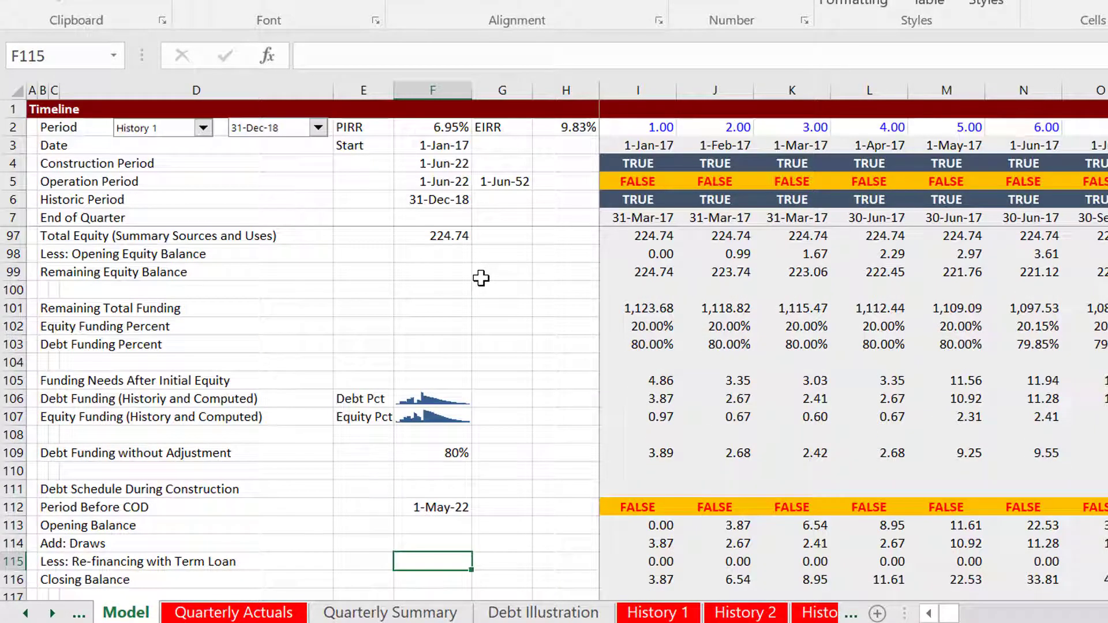
# Examine the Debt Schedule During Construction from Period Before COD through Closing Balance and Interest During Construction.
pyautogui.press('Down')
pyautogui.press('Down')
pyautogui.press('Down')
pyautogui.press('Down')
pyautogui.press('Down')
pyautogui.press('Down')
pyautogui.press('Down')
pyautogui.press('Down')
pyautogui.press('Down')
pyautogui.press('Down')
pyautogui.press('Down')
pyautogui.press('Down')
pyautogui.press('Down')
pyautogui.press('Down')
pyautogui.press('Down')
pyautogui.press('Down')
pyautogui.press('Down')
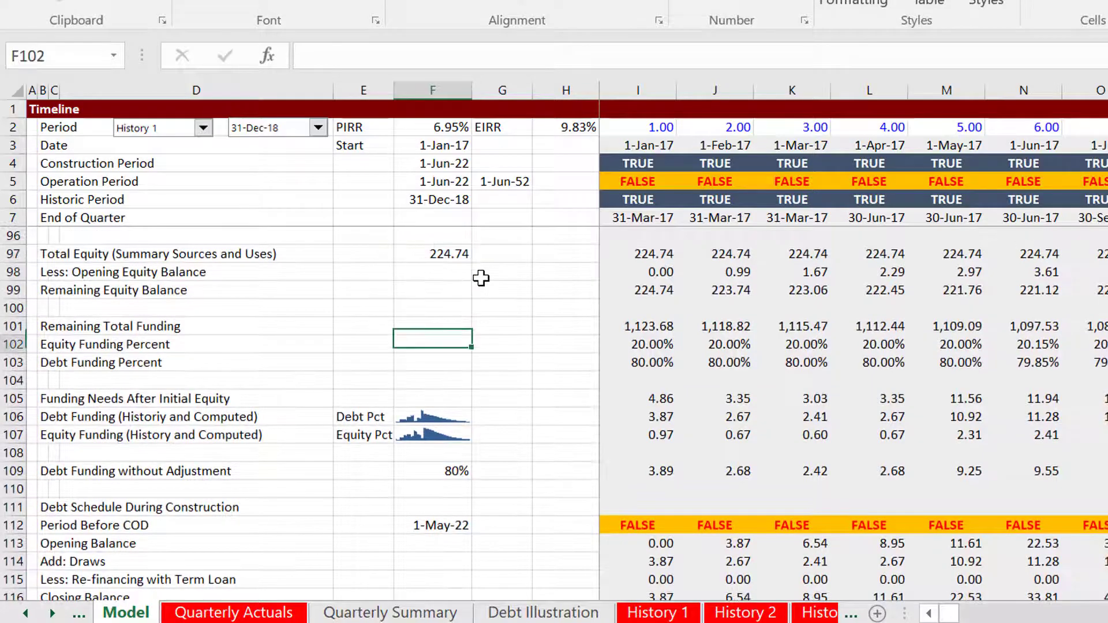
pyautogui.press('Down')
pyautogui.press('Down')
pyautogui.press('Down')
pyautogui.press('Down')
pyautogui.press('Down')
pyautogui.press('Down')
pyautogui.press('Down')
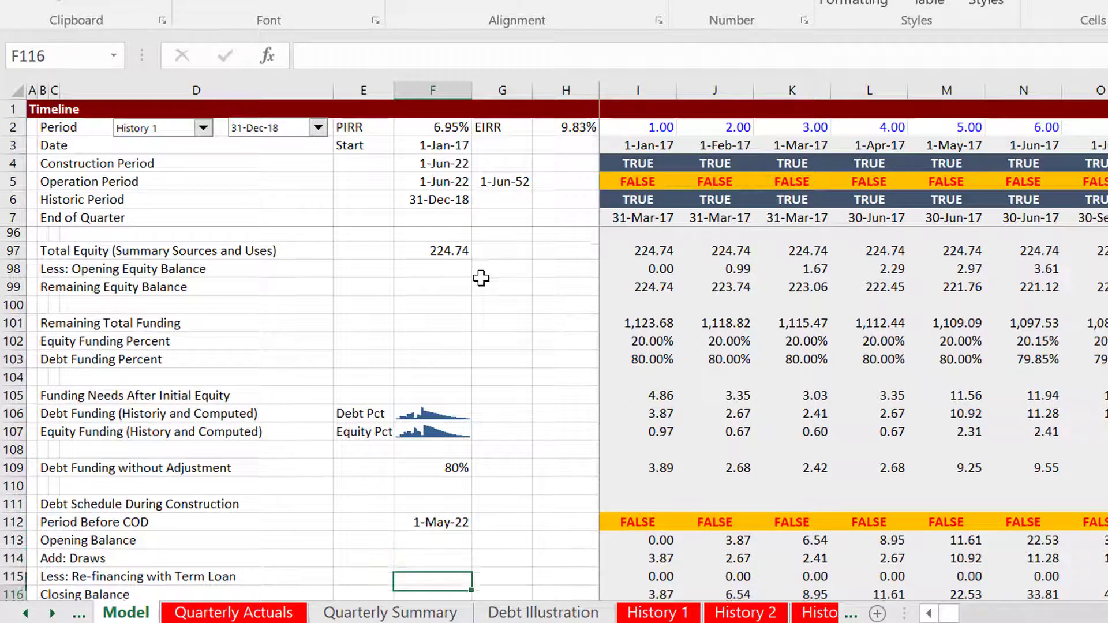
pyautogui.press('Up')
pyautogui.press('Up')
pyautogui.press('Up')
pyautogui.press('Up')
pyautogui.press('Up')
pyautogui.press('Up')
pyautogui.press('Up')
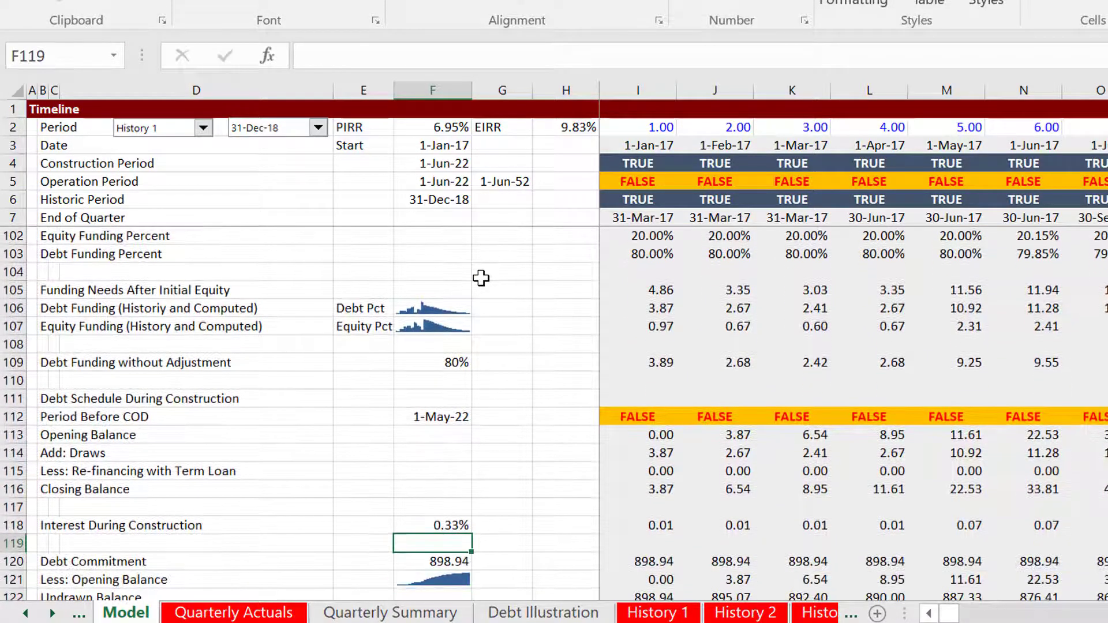
pyautogui.press('Down')
pyautogui.press('Up')
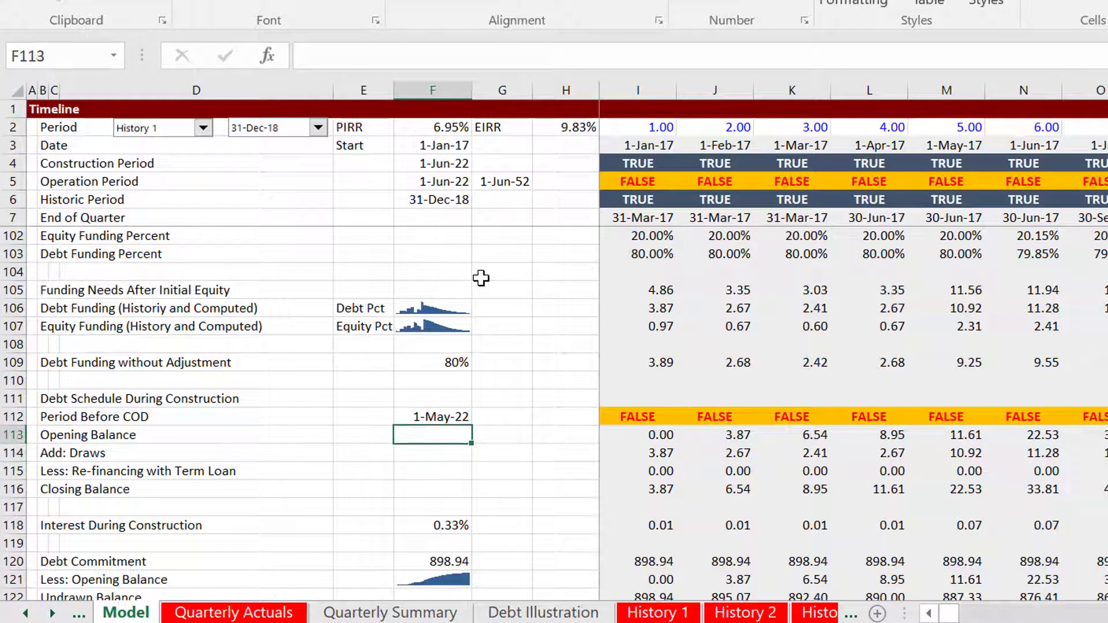
# Review the Undrawn Balance, Commitment Fee, Up-front Fee and Total Equity Contribution rows down to the Debt Repayment and Post Construction heading.
pyautogui.press('Up')
pyautogui.press('Down')
pyautogui.press('Down')
pyautogui.press('Down')
pyautogui.press('Down')
pyautogui.press('Down')
pyautogui.press('Down')
pyautogui.press('Down')
pyautogui.press('Down')
pyautogui.press('Down')
pyautogui.press('Down')
pyautogui.press('Down')
pyautogui.press('Down')
pyautogui.press('Down')
pyautogui.press('Down')
pyautogui.press('Down')
pyautogui.press('Down')
pyautogui.press('Down')
pyautogui.press('Down')
pyautogui.press('Down')
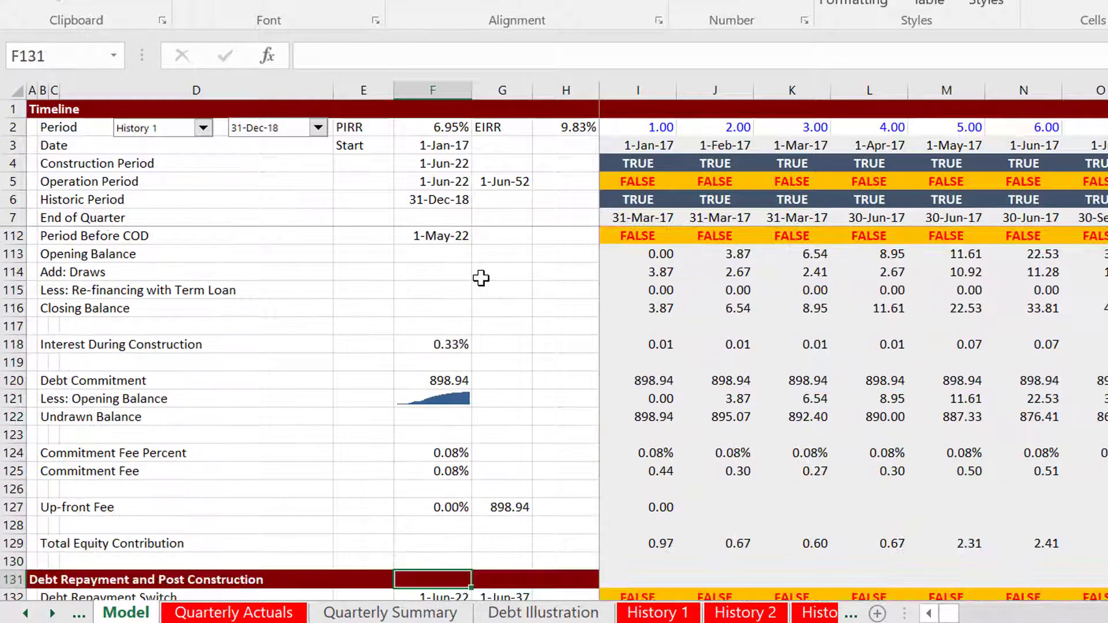
# Inspect the Debt Commitment formula in column F and the fee rows below it down to Total Equity Contribution.
pyautogui.press('Up')
pyautogui.press('Up')
pyautogui.press('Up')
pyautogui.press('Up')
pyautogui.press('Up')
pyautogui.press('Up')
pyautogui.press('Up')
pyautogui.press('Up')
pyautogui.press('Up')
pyautogui.press('Up')
pyautogui.press('Up')
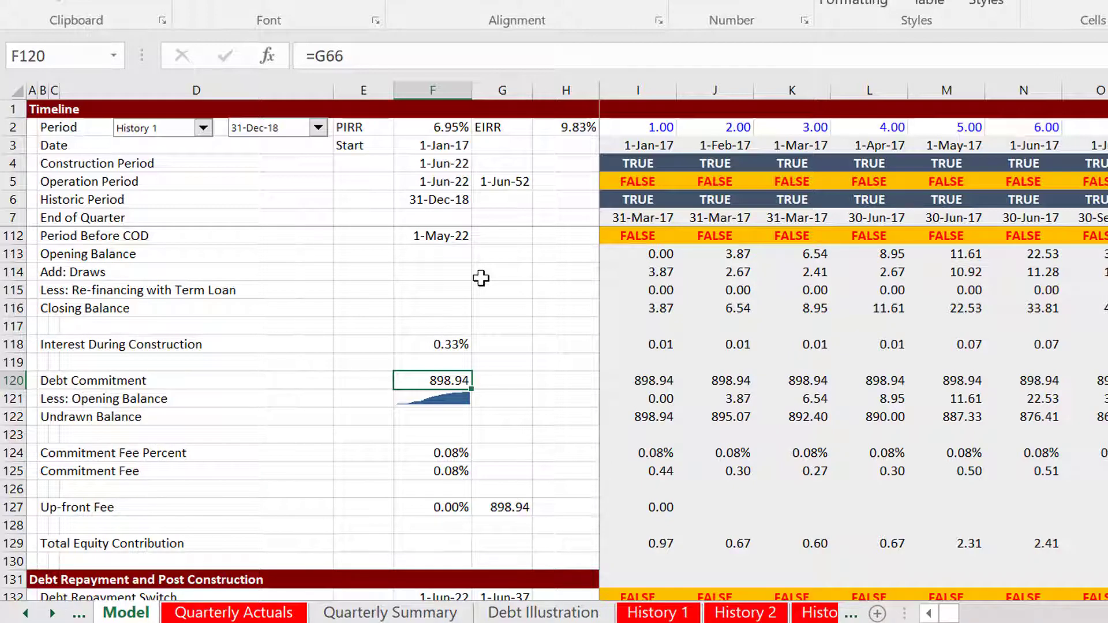
pyautogui.press('Down')
pyautogui.press('Down')
pyautogui.press('Down')
pyautogui.press('Down')
pyautogui.press('Down')
pyautogui.press('Down')
pyautogui.press('Down')
pyautogui.press('Down')
pyautogui.press('Down')
pyautogui.press('Down')
pyautogui.press('Up')
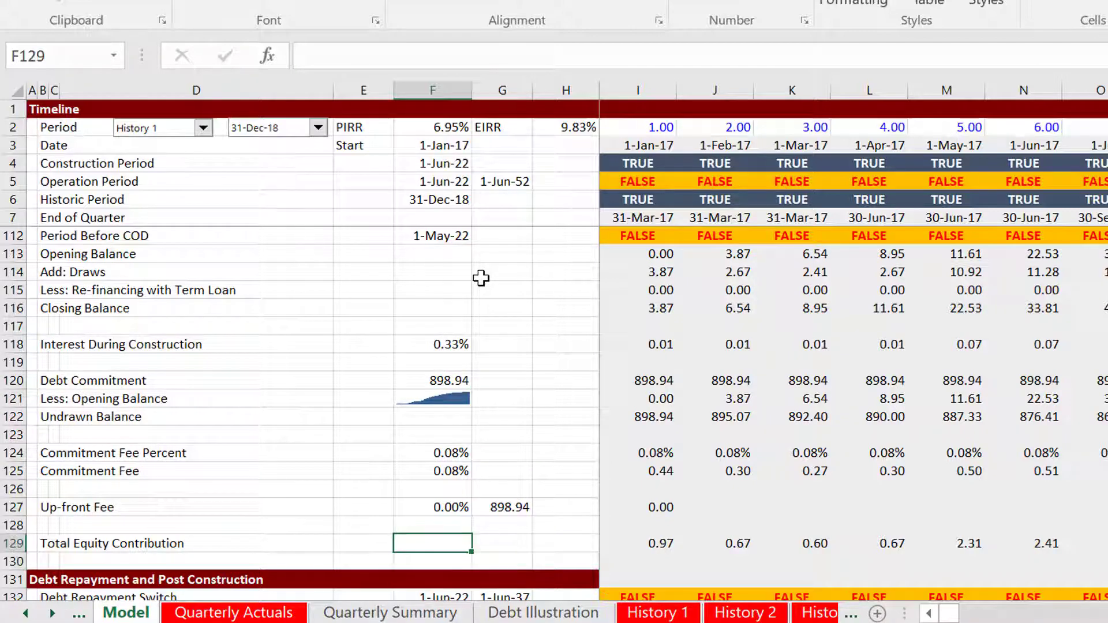
# Return past the funding and equity balance rows to the Total row above Sources of Funds.
pyautogui.press('Up')
pyautogui.press('Up')
pyautogui.press('Up')
pyautogui.press('Up')
pyautogui.press('Up')
pyautogui.press('Up')
pyautogui.press('Up')
pyautogui.press('Up')
pyautogui.press('Up')
pyautogui.press('Up')
pyautogui.press('Up')
pyautogui.press('Up')
pyautogui.press('Up')
pyautogui.press('Up')
pyautogui.press('Up')
pyautogui.press('Up')
pyautogui.press('Up')
pyautogui.press('Up')
pyautogui.press('Up')
pyautogui.press('Up')
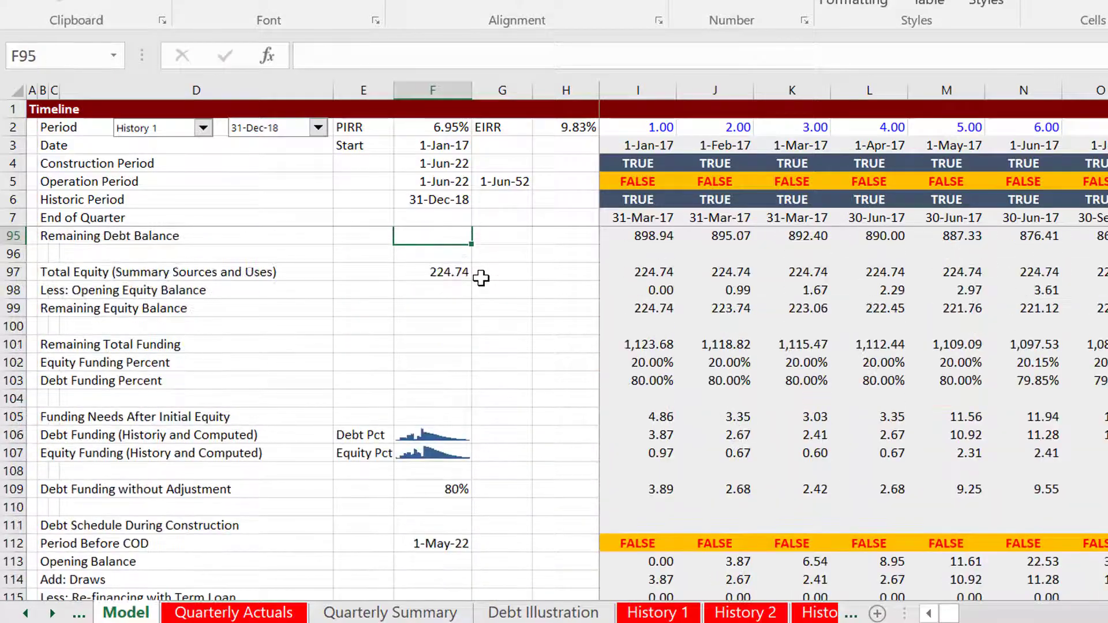
pyautogui.press('Up')
pyautogui.press('Up')
pyautogui.press('Up')
pyautogui.press('Up')
pyautogui.press('Up')
pyautogui.press('Up')
pyautogui.press('Up')
pyautogui.press('Up')
pyautogui.press('Up')
pyautogui.press('Up')
pyautogui.press('Up')
pyautogui.press('Up')
pyautogui.press('Up')
pyautogui.press('Up')
pyautogui.press('Up')
pyautogui.press('Up')
pyautogui.press('Up')
pyautogui.press('Up')
pyautogui.press('Up')
pyautogui.press('Up')
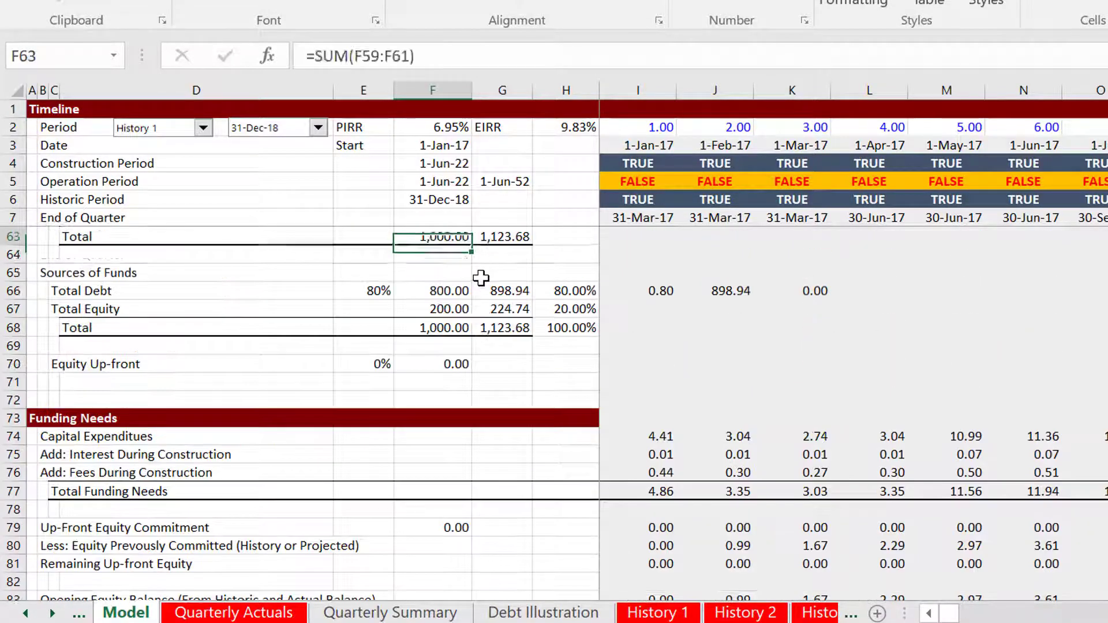
# Return to the Aggregate Sources and Uses of Funds section and inspect the Total Construction formula in column F.
pyautogui.press('Up')
pyautogui.press('Up')
pyautogui.press('Up')
pyautogui.press('Up')
pyautogui.press('Up')
pyautogui.press('Up')
pyautogui.press('Up')
pyautogui.press('Up')
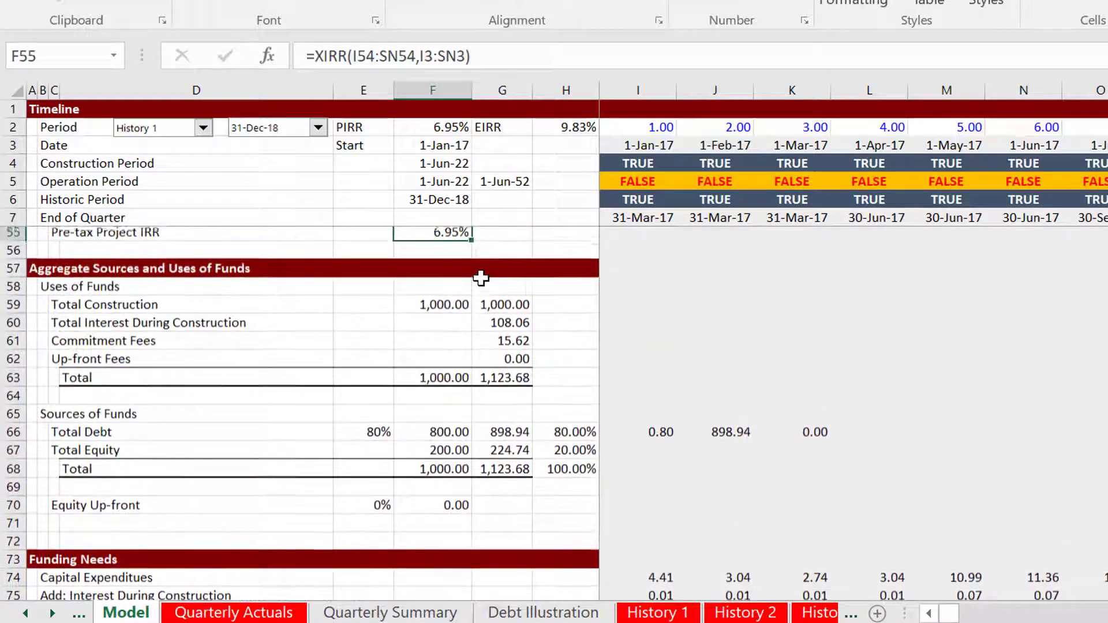
pyautogui.press('Up')
pyautogui.press('Down')
pyautogui.press('Down')
pyautogui.press('Down')
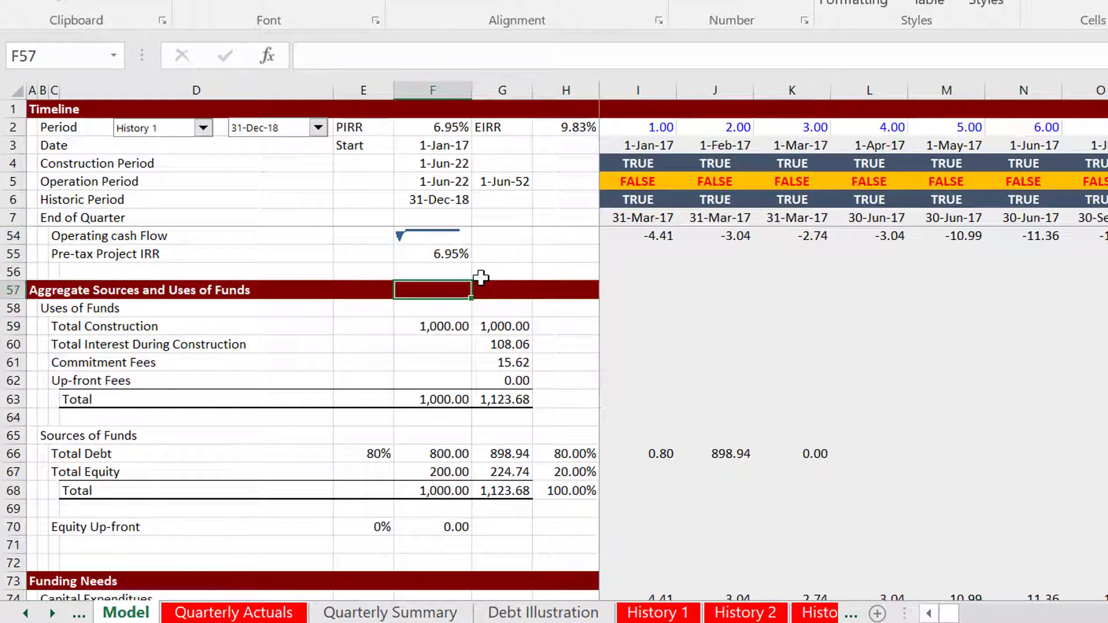
pyautogui.press('Down')
pyautogui.press('Down')
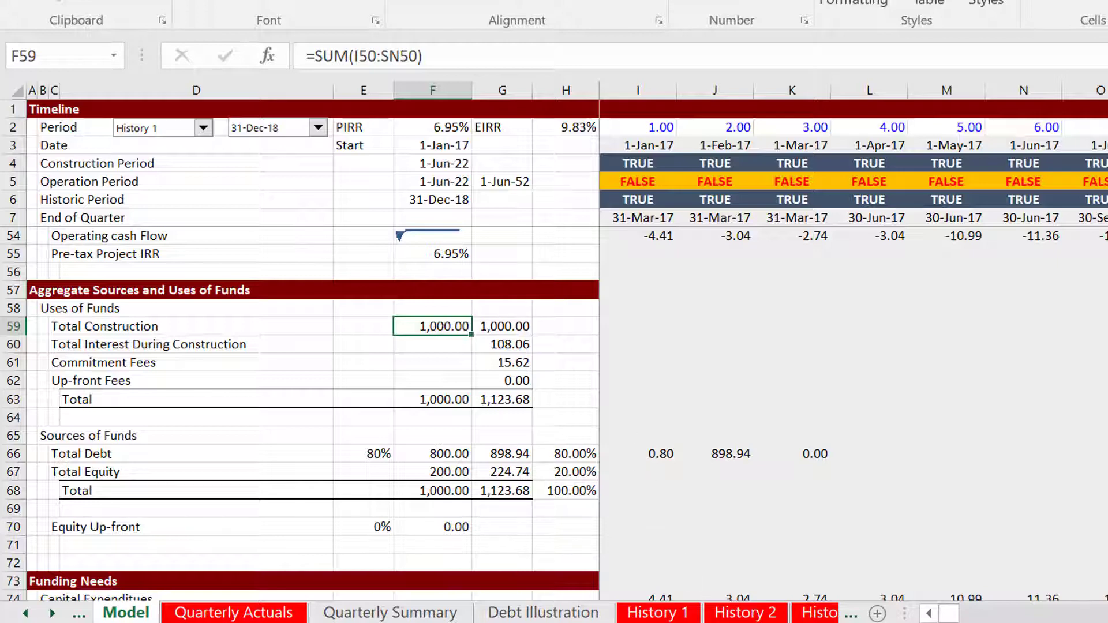
# Switch to the PowerPoint presentation and show the Illustration of Construction Modelling slide.
pyautogui.hotkey('alt', 'Tab')
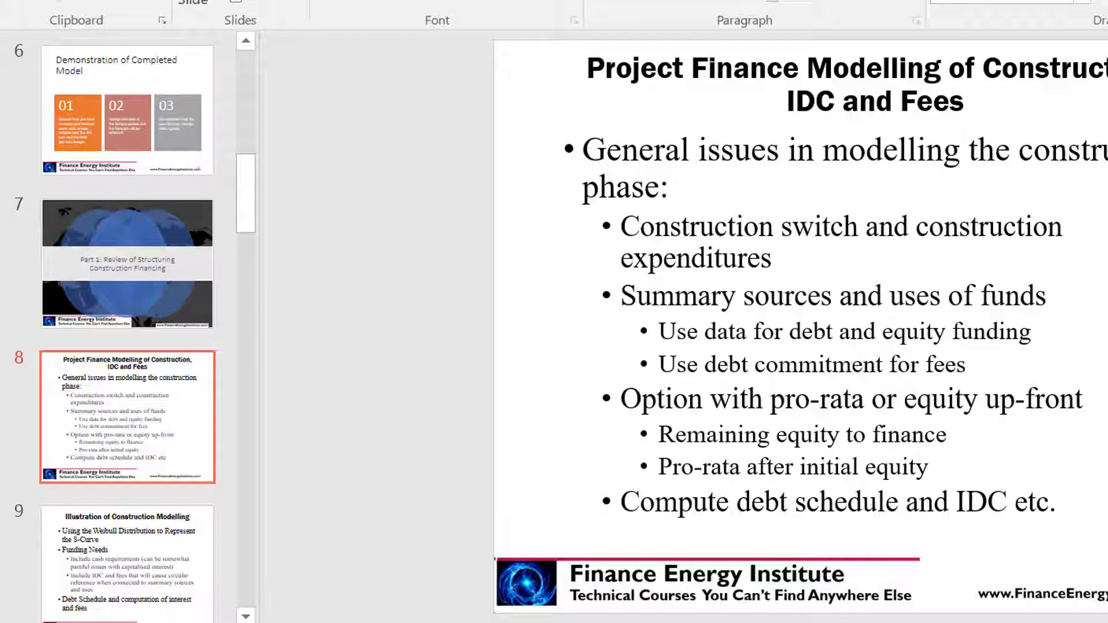
pyautogui.scroll(-1, 663, 343)
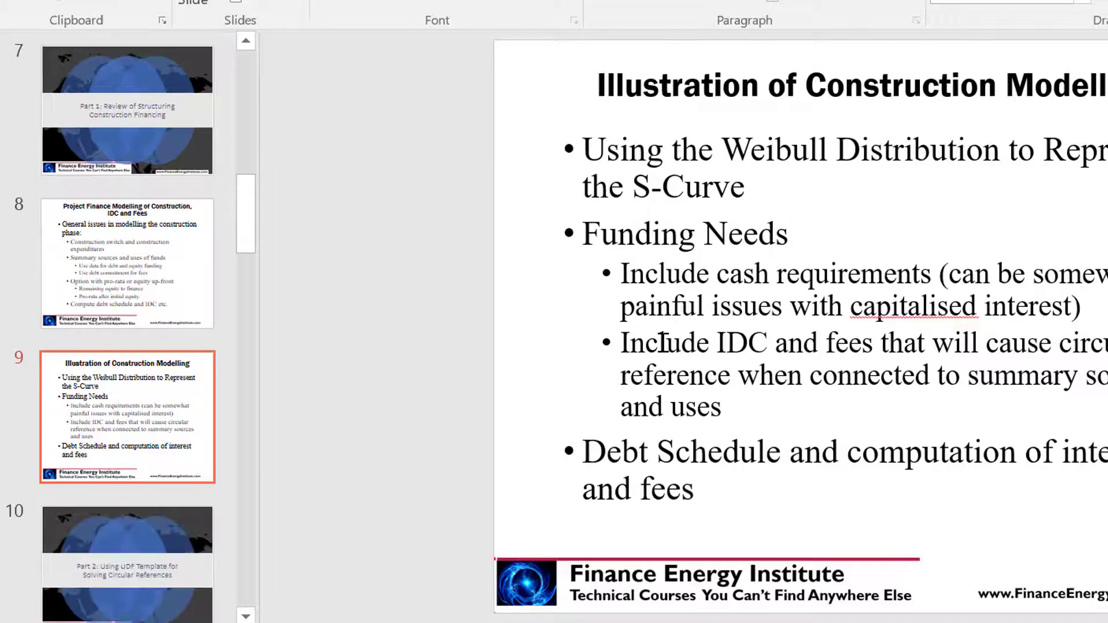
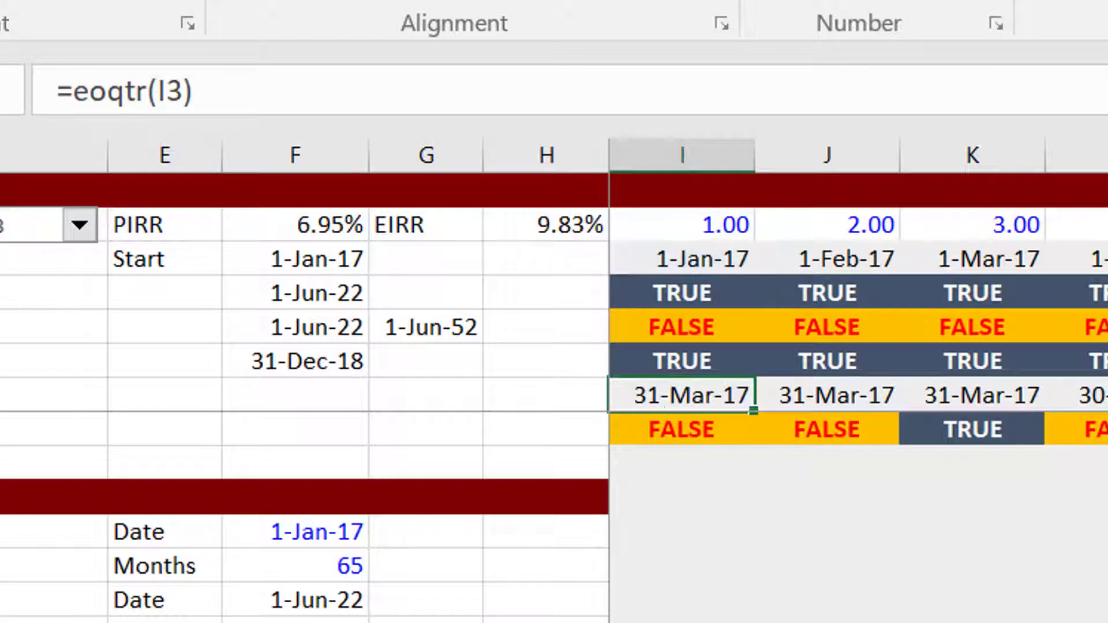
# Inspect the eoqtr formula in the End of Quarter row from the 1-Jan-17 column across to column M.
pyautogui.press('F2')
pyautogui.press('Escape')
pyautogui.press('Right')
pyautogui.press('Right')
pyautogui.press('Left')
pyautogui.press('Left')
pyautogui.press('Left')
pyautogui.press('Left')
pyautogui.press('Right')
pyautogui.press('Right')
pyautogui.press('Right')
pyautogui.press('Right')
pyautogui.press('Right')
pyautogui.press('Right')
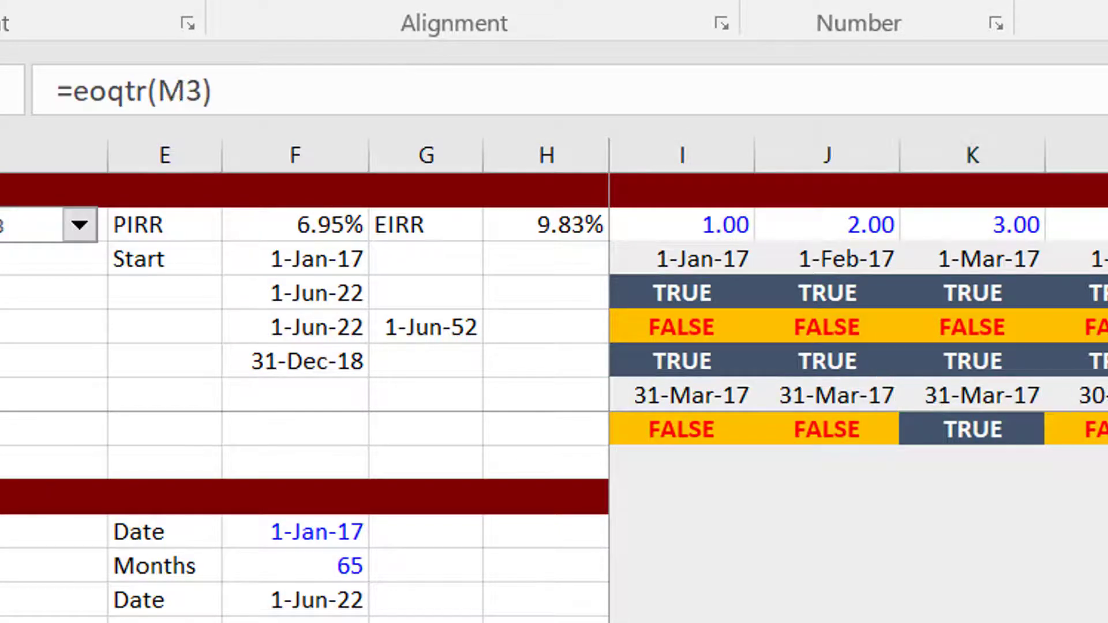
# Go back along the End of Quarter row and check the eoqtr formula for the 1-Mar-17 month.
pyautogui.press('Left')
pyautogui.press('Left')
pyautogui.press('Left')
pyautogui.press('Left')
pyautogui.press('Left')
pyautogui.press('Right')
pyautogui.press('Right')
pyautogui.press('Right')
pyautogui.press('Right')
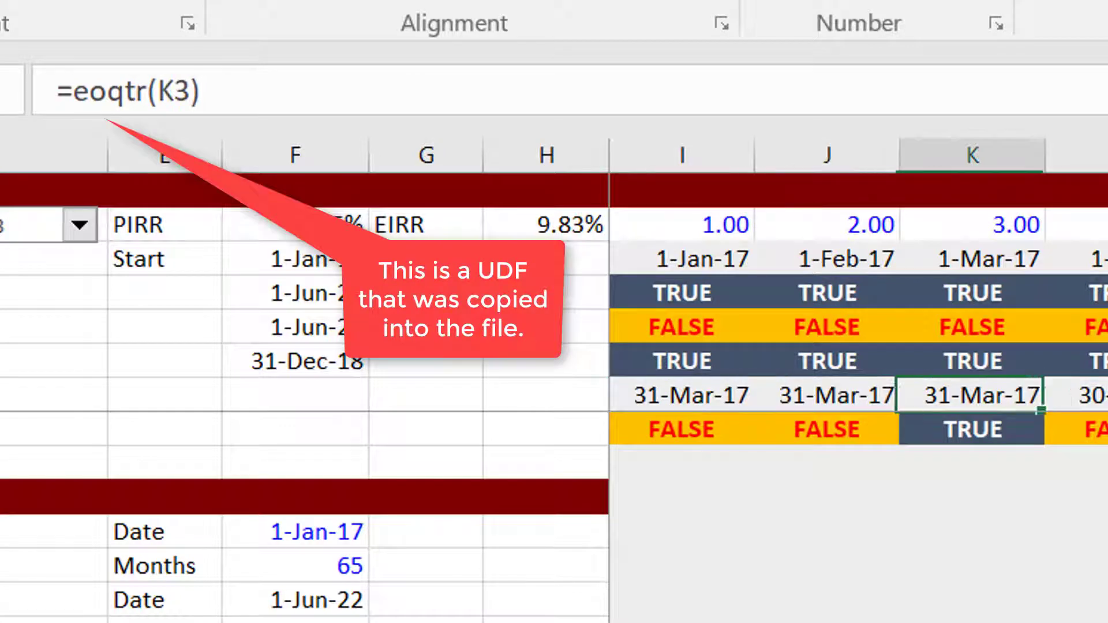
# Examine the End of Quarter Test formulas in columns I and K, tracing the cells the column K test compares.
pyautogui.press('Down')
pyautogui.press('Left')
pyautogui.press('Left')
pyautogui.press('Left')
pyautogui.press('Left')
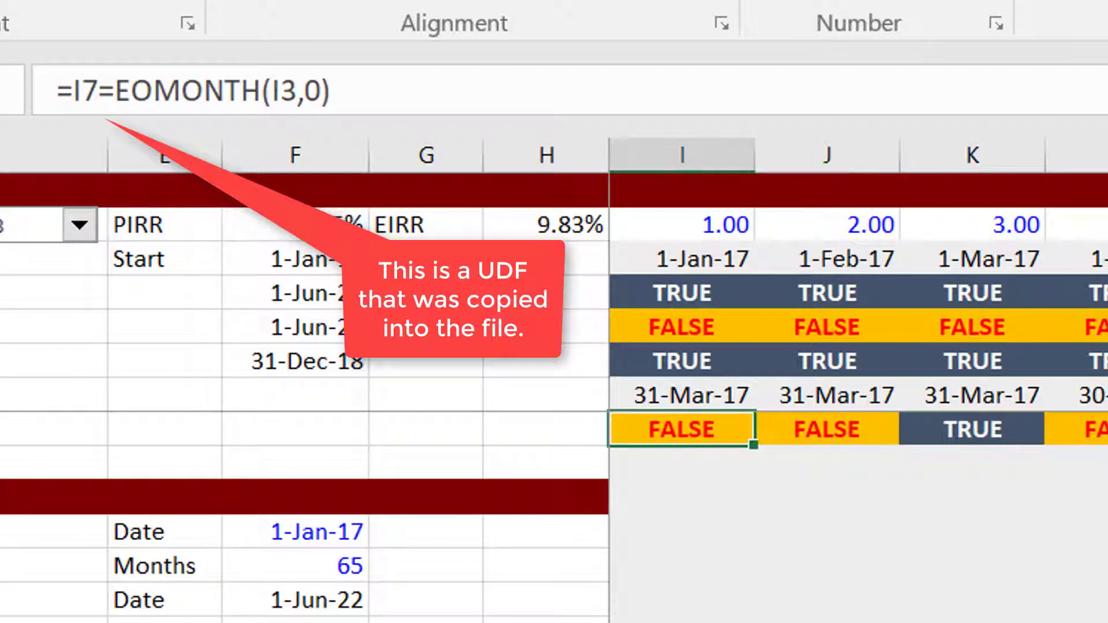
pyautogui.press('Right')
pyautogui.press('Right')
pyautogui.press('Up')
pyautogui.press('Down')
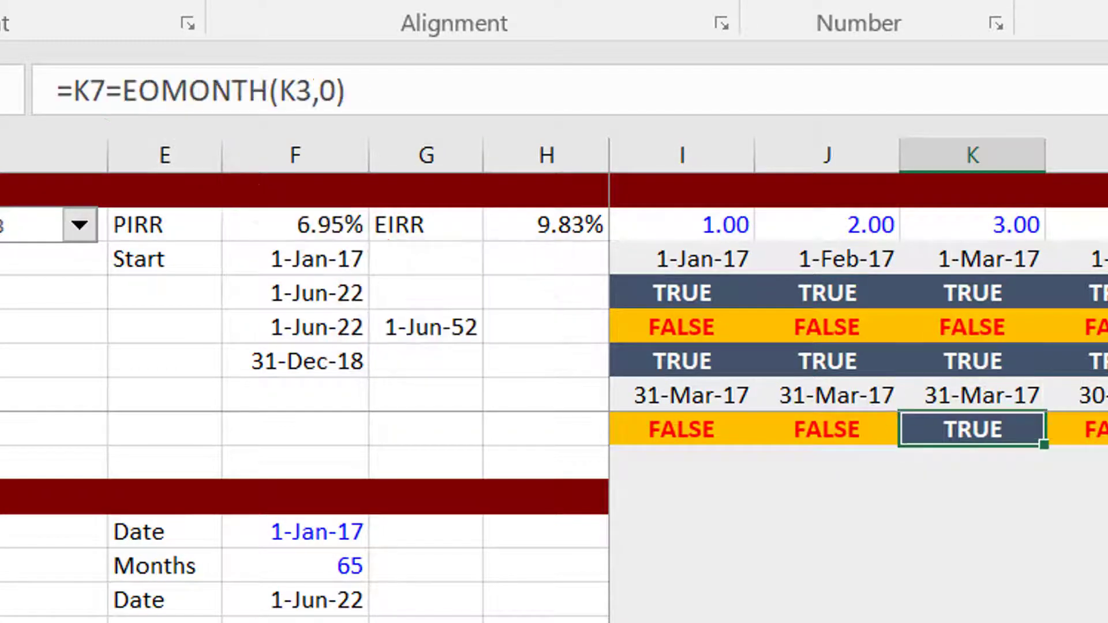
pyautogui.press('F2')
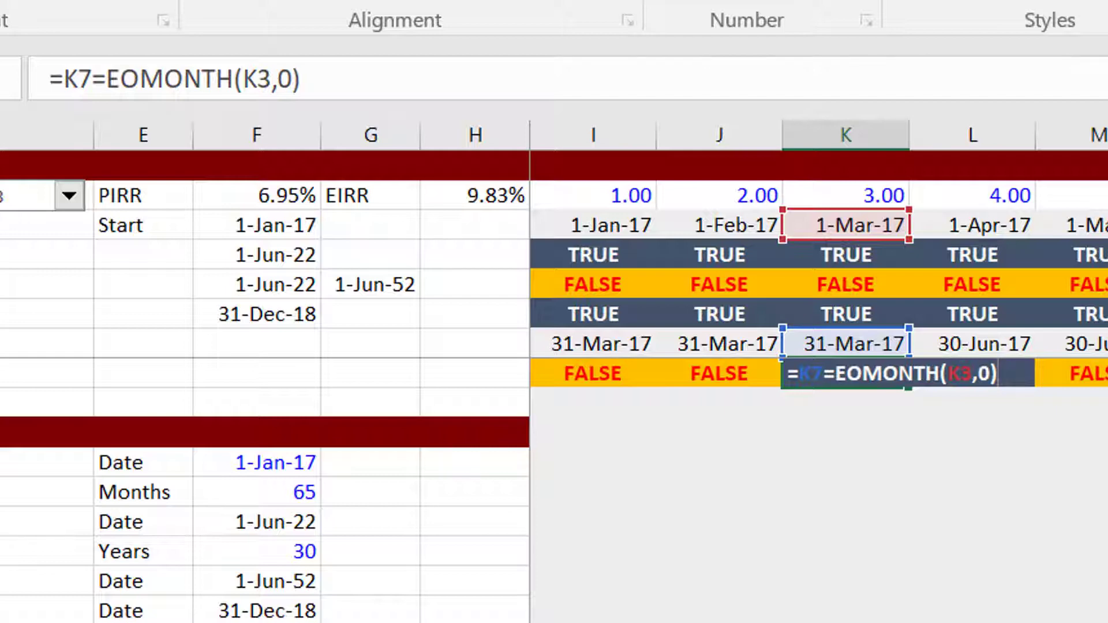
pyautogui.press('Escape')
# Compare the column K dates and flags with its quarter-end test, ending on the first month's date formula in I3.
pyautogui.press('Up')
pyautogui.press('Up')
pyautogui.press('Up')
pyautogui.press('Up')
pyautogui.press('Up')
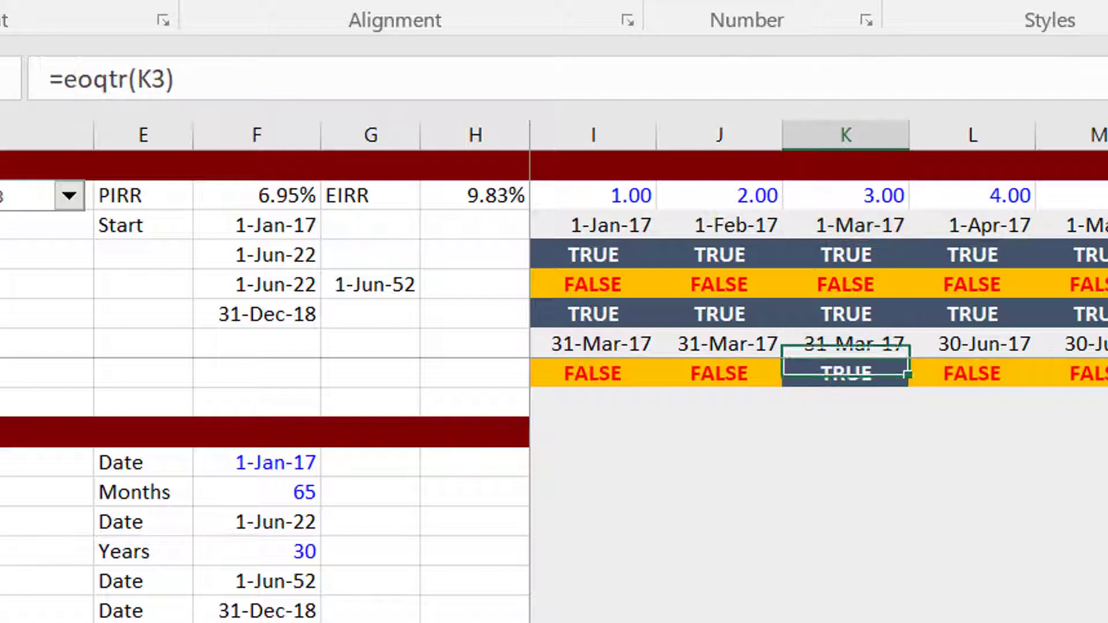
pyautogui.press('Down')
pyautogui.press('Down')
pyautogui.press('Down')
pyautogui.press('Down')
pyautogui.press('Up')
pyautogui.press('Up')
pyautogui.press('Up')
pyautogui.press('Left')
pyautogui.press('Up')
pyautogui.press('Left')
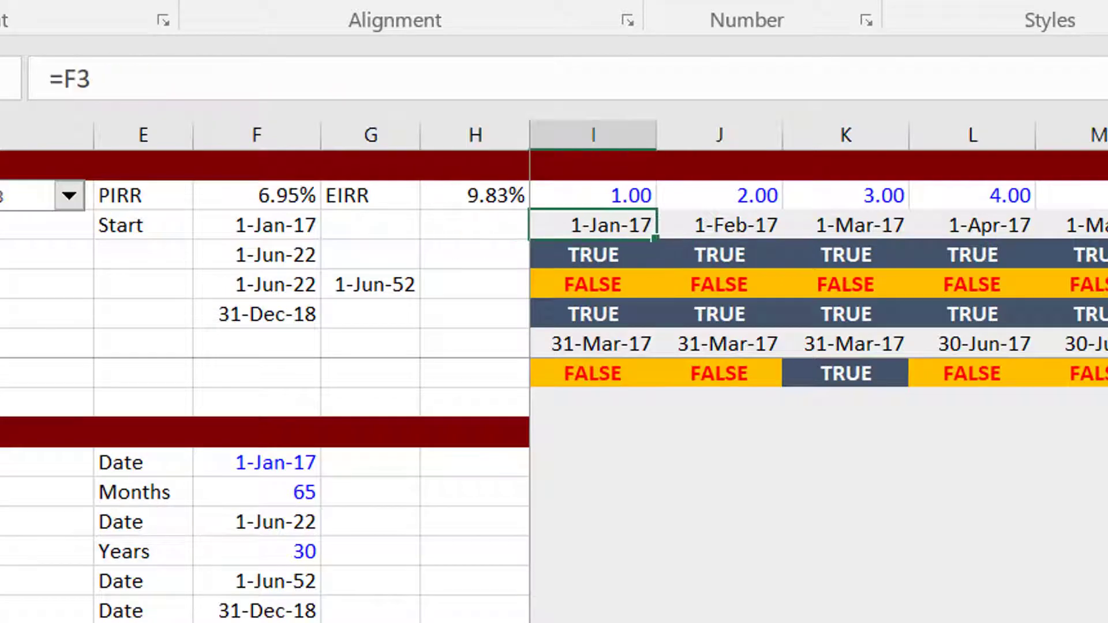
# Look over the first columns of the Timeline rows and return to the Date row's label.
pyautogui.press('Right')
pyautogui.press('Right')
pyautogui.press('Down')
pyautogui.press('Down')
pyautogui.press('Down')
pyautogui.press('Left')
pyautogui.press('Left')
pyautogui.press('Left')
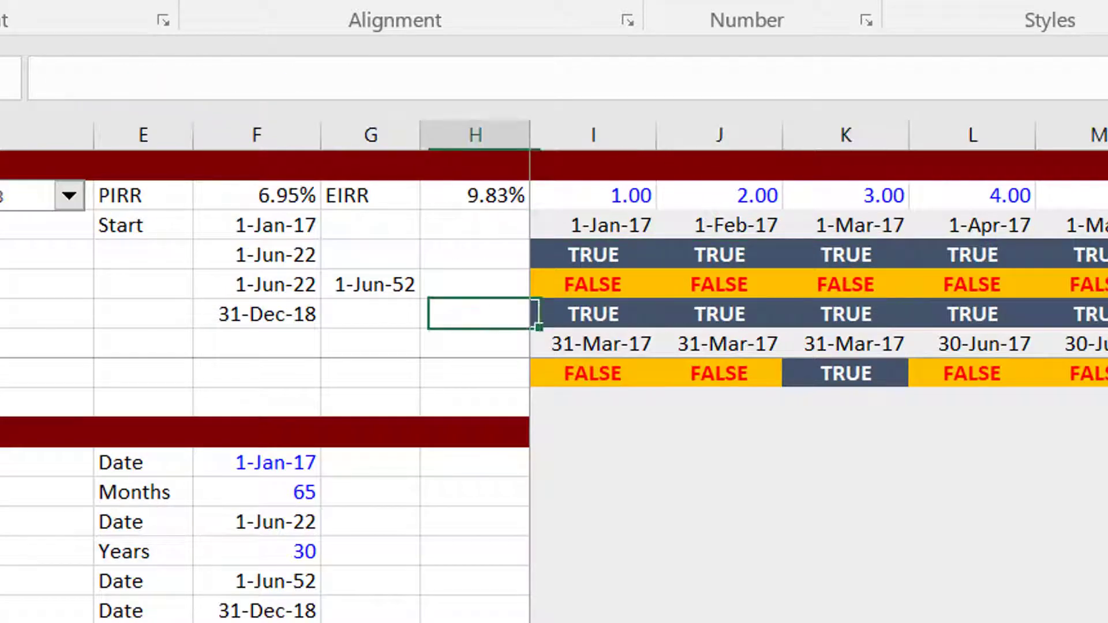
pyautogui.press('Home')
pyautogui.press('Up')
pyautogui.press('Up')
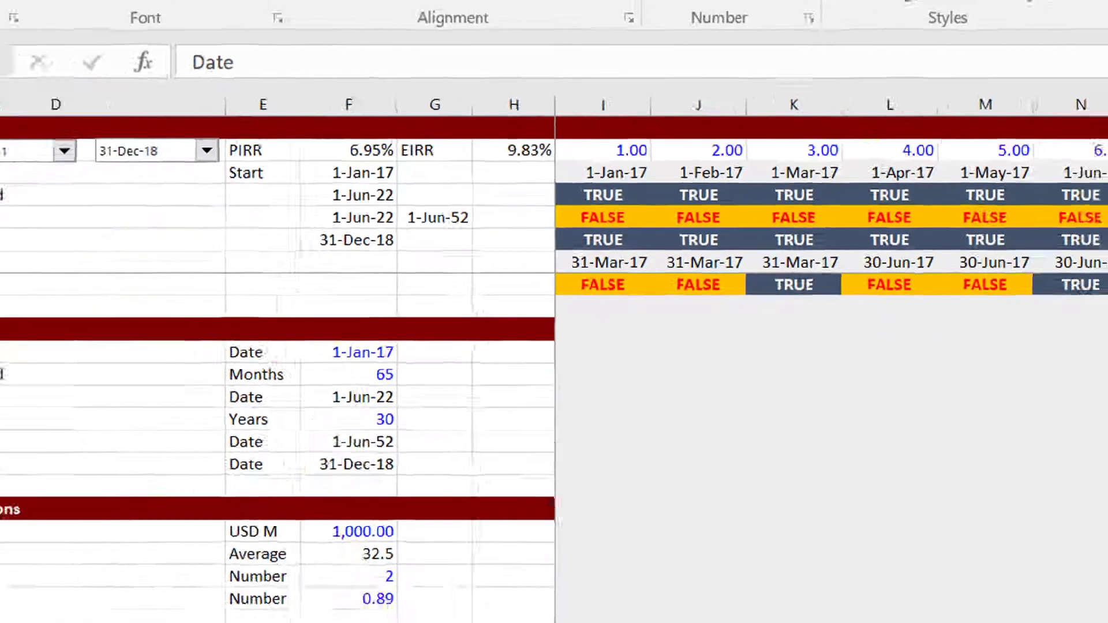
# Review the Date row's formulas across to the EDATE formula for April 2017.
pyautogui.press('Right')
pyautogui.press('Right')
pyautogui.press('Right')
pyautogui.press('Right')
pyautogui.press('Right')
pyautogui.press('Right')
pyautogui.press('Right')
pyautogui.press('Right')
pyautogui.press('Right')
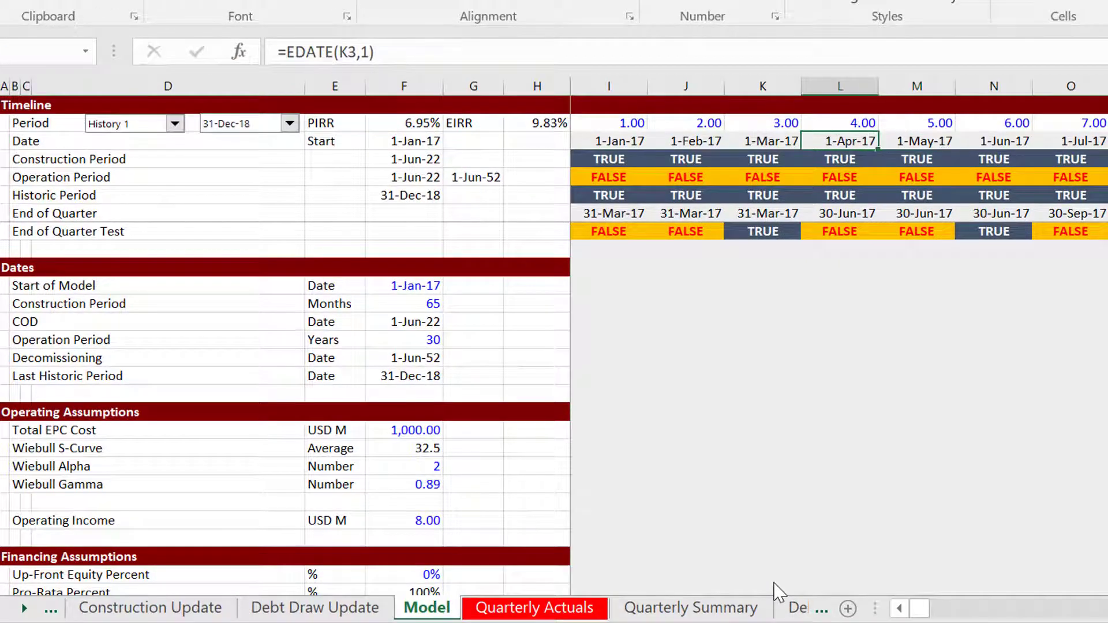
# Rename the Date row label in the Timeline section to "Start of Month".
pyautogui.press('Left')
pyautogui.press('Left')
pyautogui.press('Left')
pyautogui.press('Left')
pyautogui.press('Left')
pyautogui.press('Left')
pyautogui.press('Left')
pyautogui.press('Left')
pyautogui.press('Left')
pyautogui.press('Left')
pyautogui.write('St')
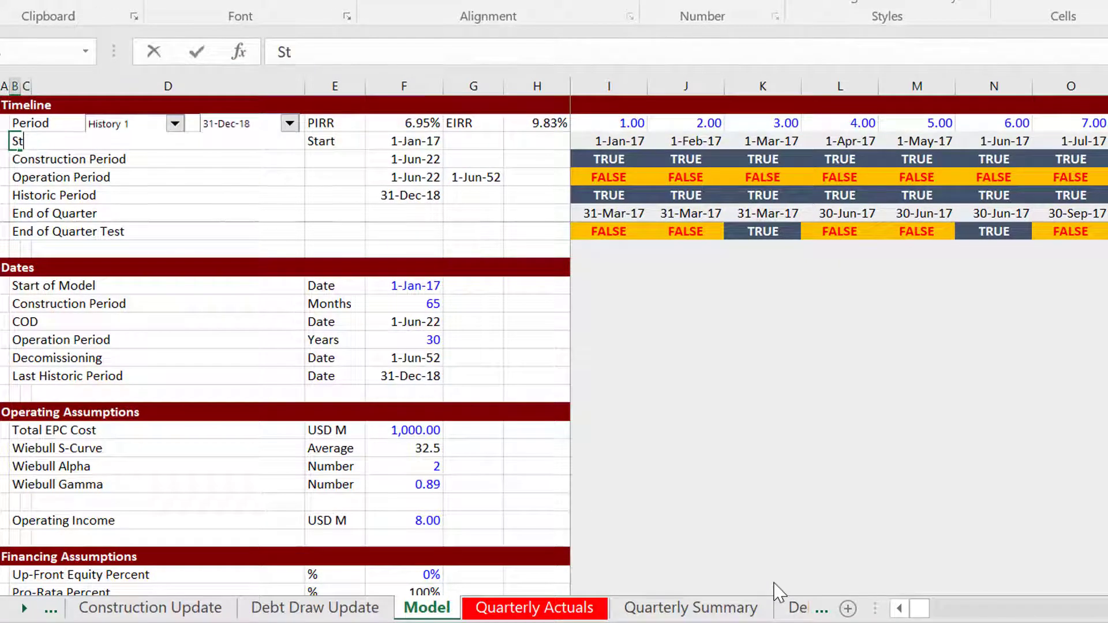
pyautogui.write('art of Mon')
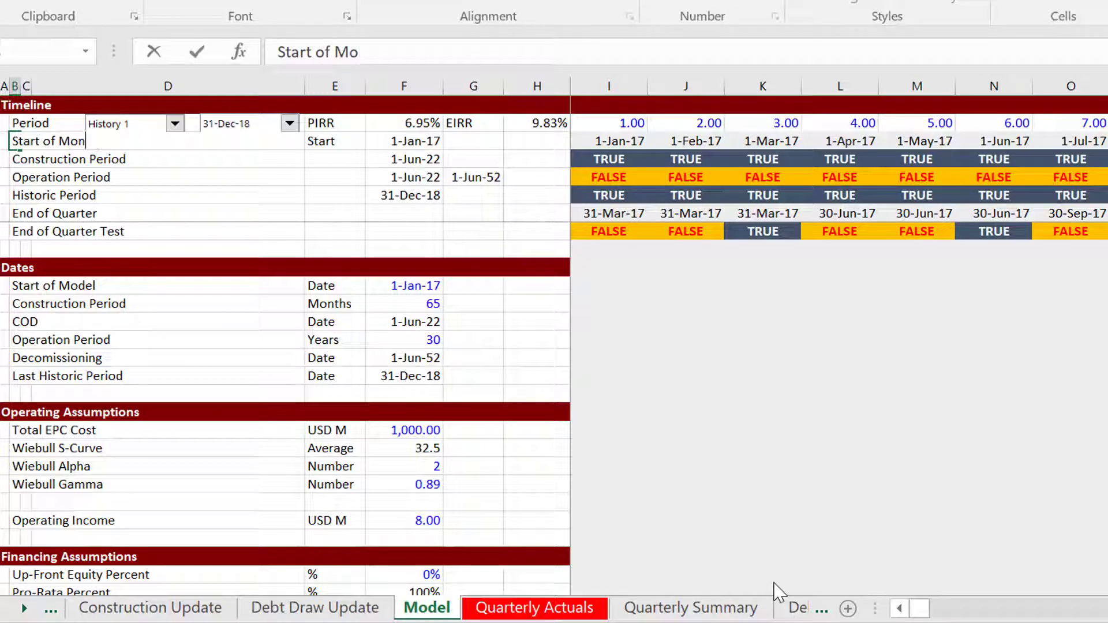
pyautogui.write('th')
pyautogui.press('Return')
# Review the Timeline from the start-of-month dates down to the End of Quarter row in column K.
pyautogui.press('Up')
pyautogui.press('Right')
pyautogui.press('Right')
pyautogui.press('Right')
pyautogui.press('Right')
pyautogui.press('Right')
pyautogui.press('Right')
pyautogui.press('Right')
pyautogui.press('Right')
pyautogui.press('Right')
pyautogui.press('Down')
pyautogui.press('Down')
pyautogui.press('Down')
pyautogui.press('Down')
# Open the Quarterly Actuals sheet and look over its loan and equity balance rows.
pyautogui.hotkey('ctrl', 'pagedown')
pyautogui.press('Up')
pyautogui.press('Up')
pyautogui.press('Up')
pyautogui.press('Up')
pyautogui.press('Up')
pyautogui.press('Up')
pyautogui.press('Up')
pyautogui.press('Up')
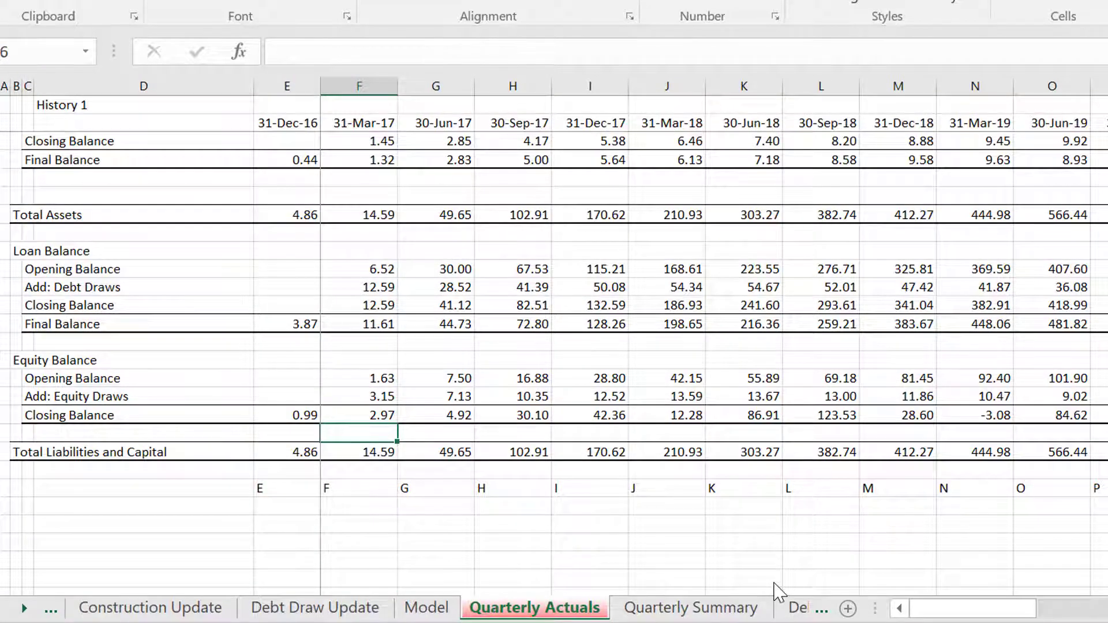
# Open the Quarterly Summary sheet and inspect the End of Quarter EOMONTH formula in column I at its top.
pyautogui.hotkey('ctrl', 'pagedown')
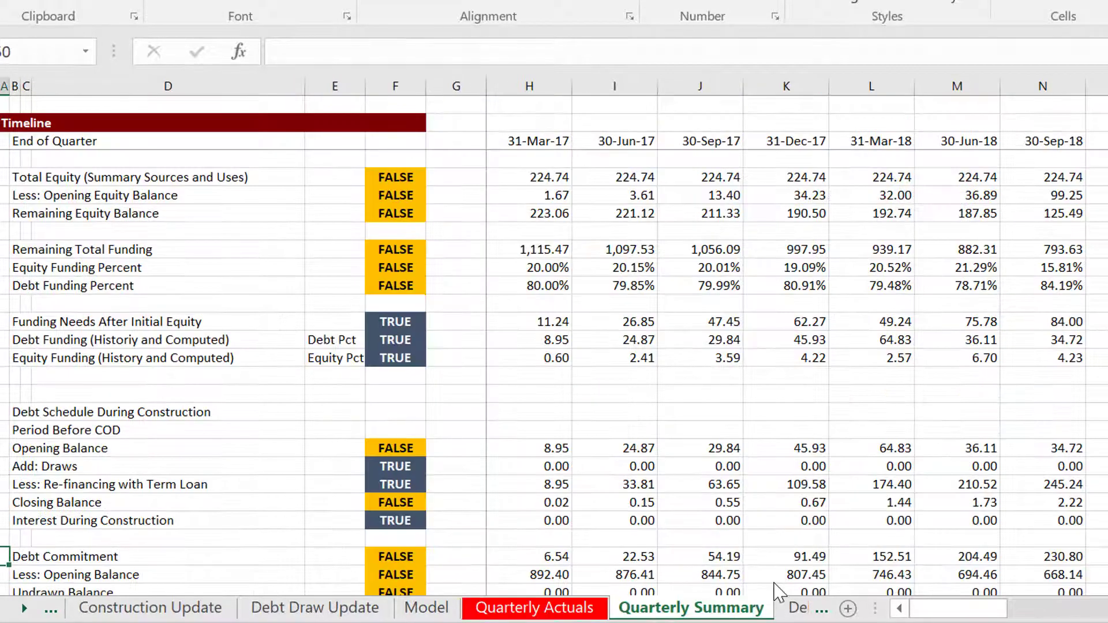
pyautogui.press('pageup')
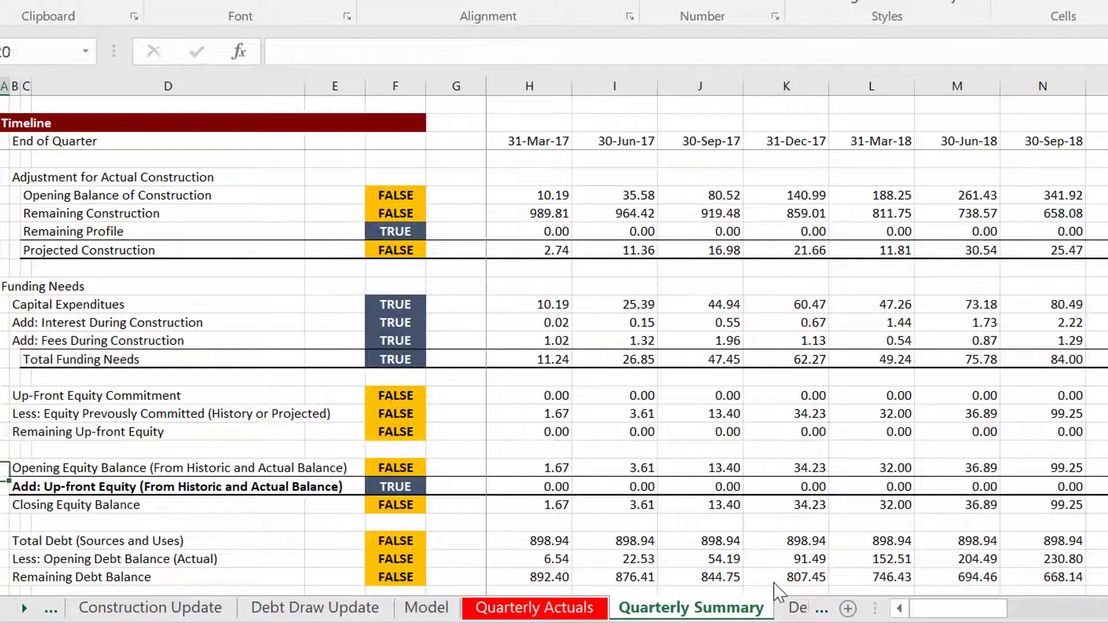
pyautogui.hotkey('ctrl', 'Home')
pyautogui.press('Down')
pyautogui.press('Right')
pyautogui.press('Right')
pyautogui.press('Right')
pyautogui.press('Right')
pyautogui.press('Right')
pyautogui.press('Right')
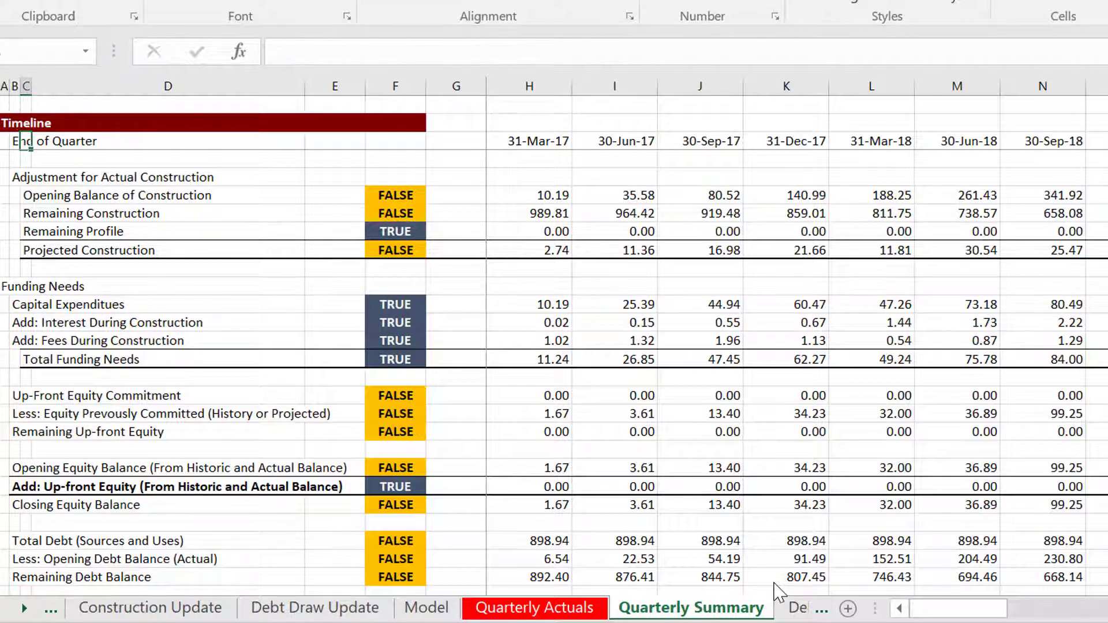
pyautogui.press('Right')
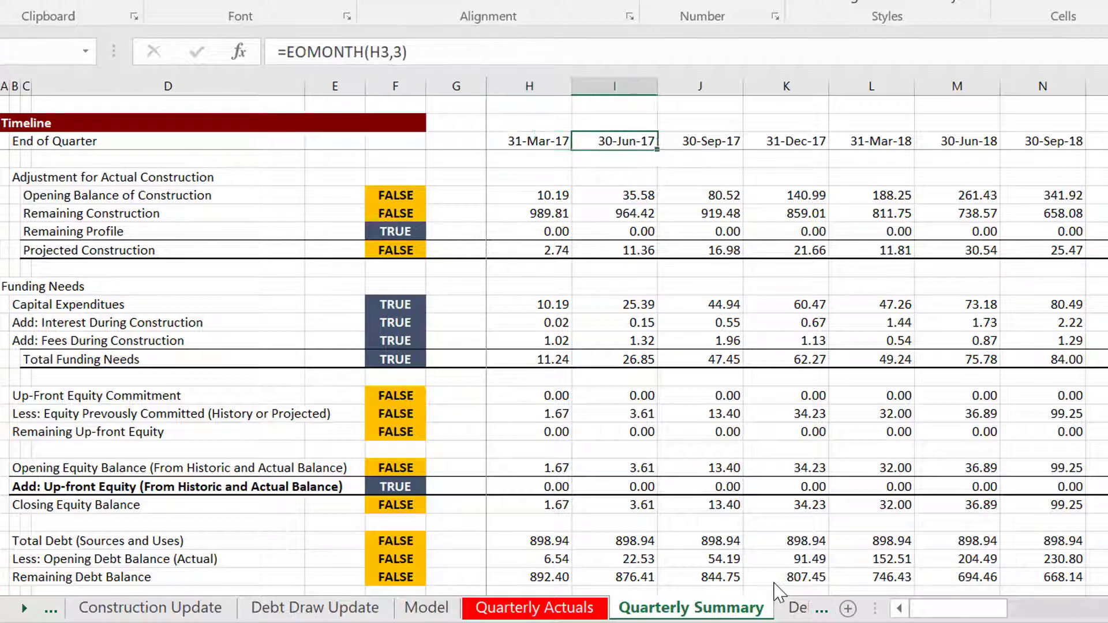
# Inspect the EOMONTH formulas behind the second and third end-of-quarter dates in the Quarterly Summary timeline.
pyautogui.press('F2')
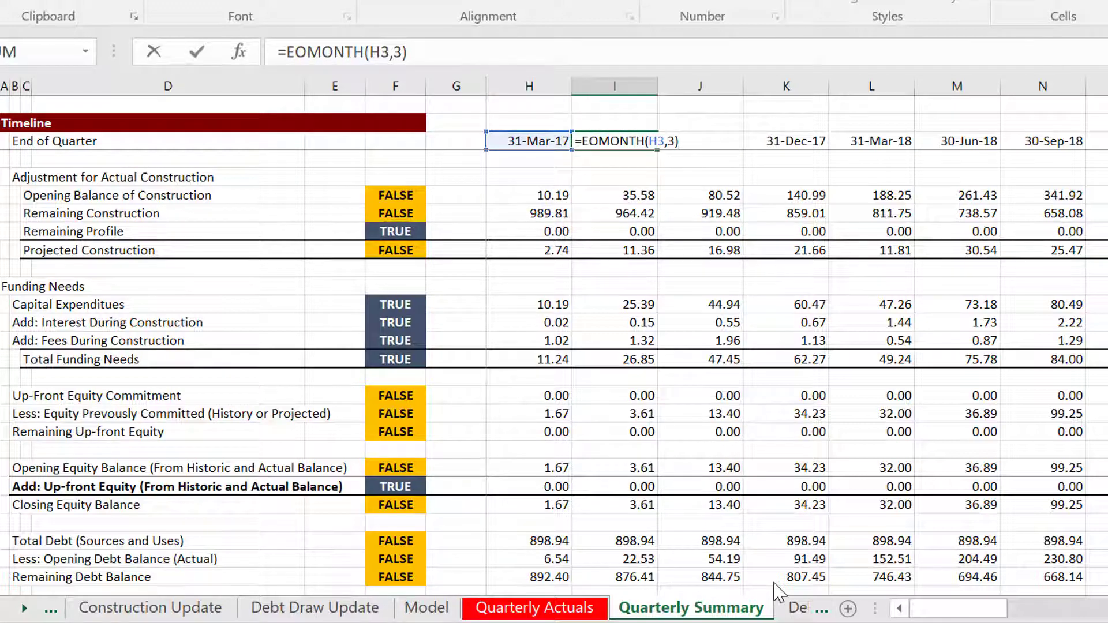
pyautogui.press('Escape')
pyautogui.press('Right')
pyautogui.press('F2')
pyautogui.press('Escape')
pyautogui.press('Right')
# Examine the quarterly formulas in the Adjustment for Actual Construction rows on the Quarterly Summary sheet.
pyautogui.press('Down')
pyautogui.press('Down')
pyautogui.press('Down')
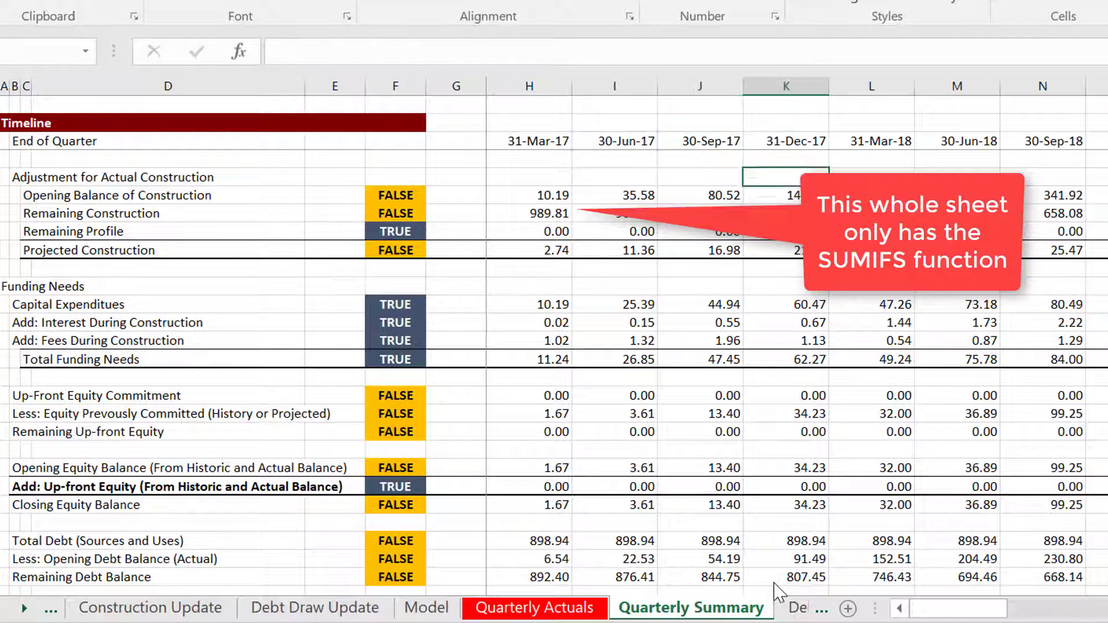
pyautogui.press('Left')
pyautogui.press('Left')
pyautogui.press('Left')
pyautogui.press('Left')
pyautogui.press('Down')
pyautogui.press('Down')
pyautogui.press('Up')
pyautogui.press('Down')
pyautogui.press('Down')
pyautogui.press('Up')
pyautogui.press('Right')
pyautogui.press('Right')
pyautogui.press('Right')
pyautogui.press('Right')
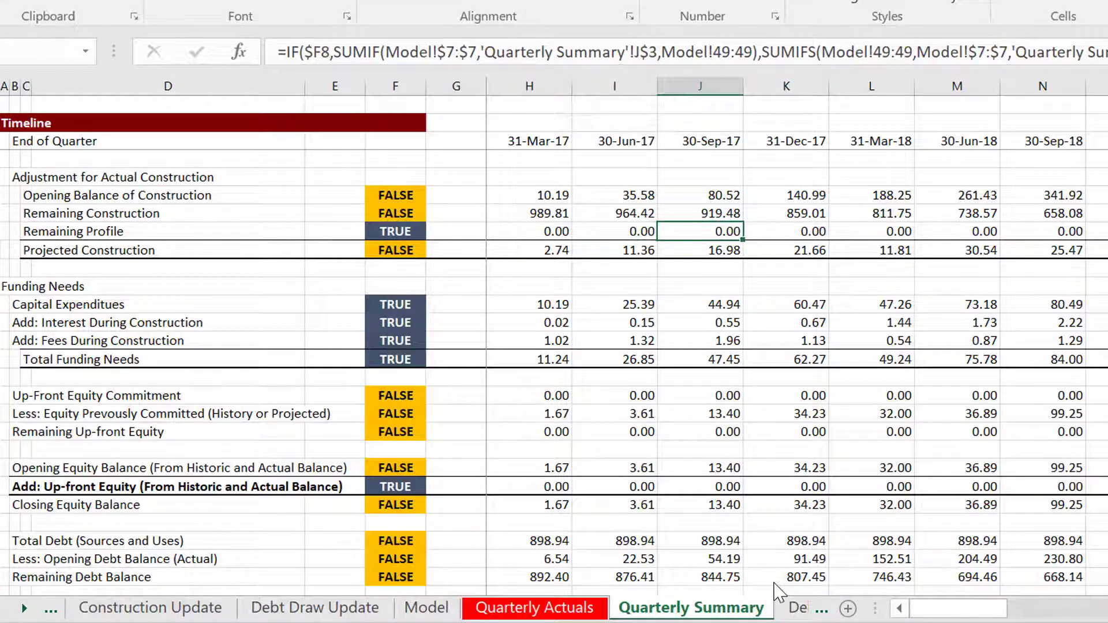
pyautogui.press('Down')
pyautogui.press('Down')
pyautogui.press('Down')
pyautogui.press('Down')
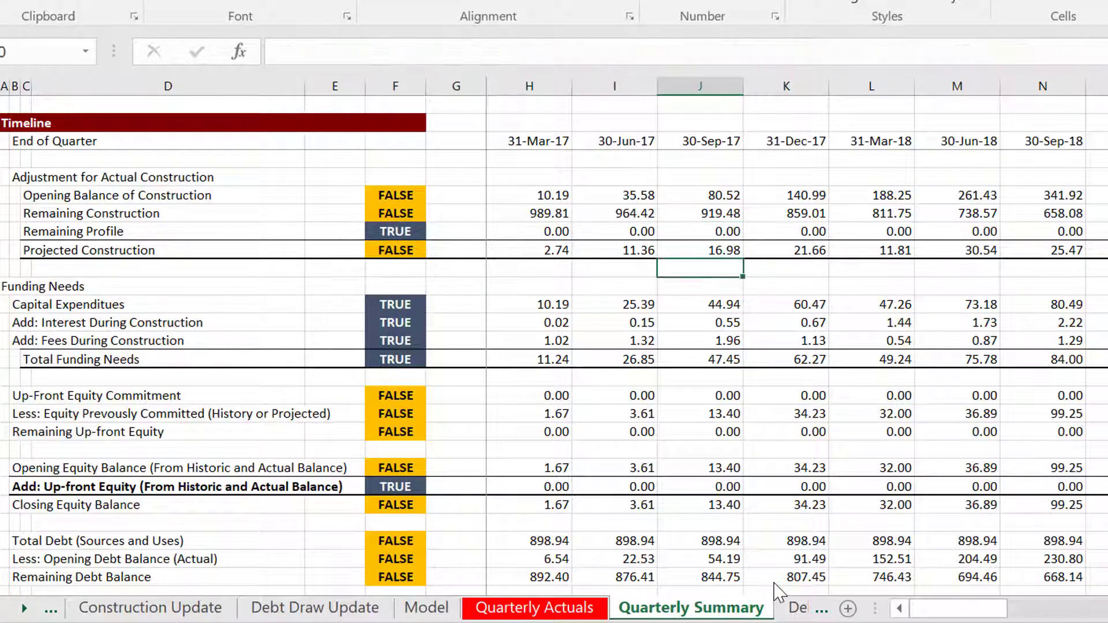
# Check the TRUE/FALSE switches in column F beside the construction adjustment rows.
pyautogui.press('Left')
pyautogui.press('Left')
pyautogui.press('Left')
pyautogui.press('Left')
pyautogui.press('Up')
pyautogui.press('Up')
pyautogui.press('Up')
pyautogui.press('Up')
pyautogui.press('Up')
pyautogui.press('Up')
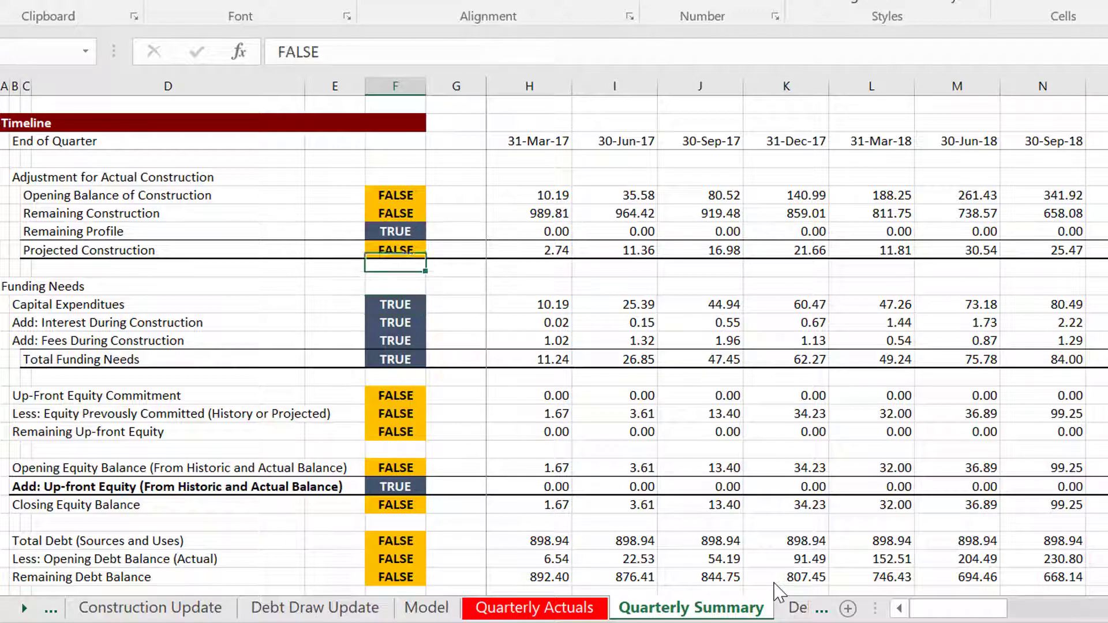
pyautogui.press('Left')
pyautogui.press('Left')
pyautogui.press('Left')
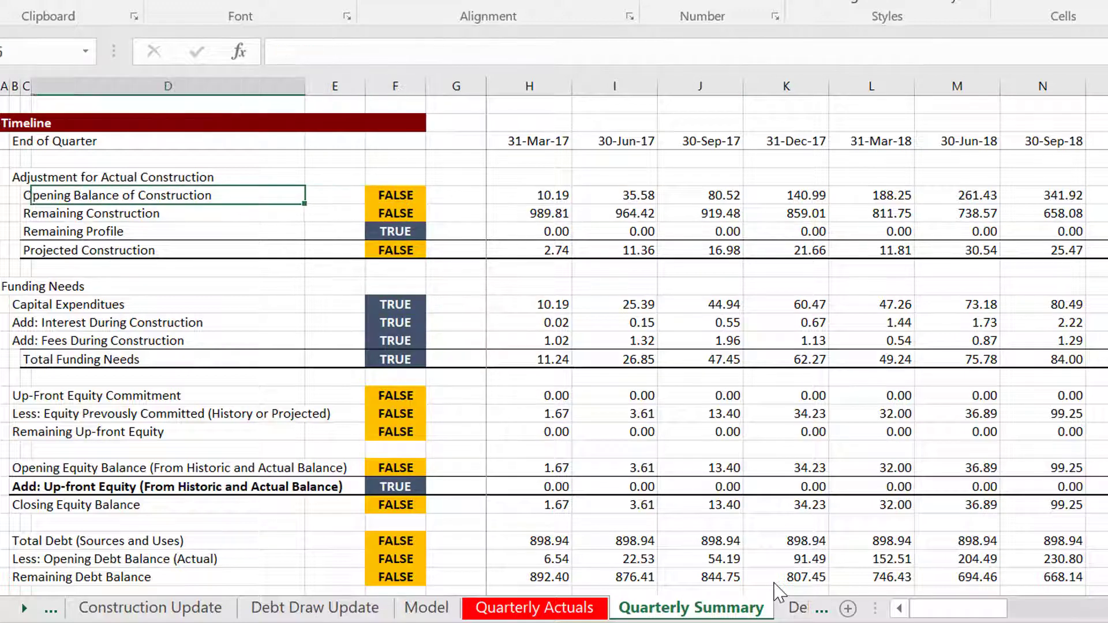
# Look through the Quarterly Summary row labels from Remaining Construction down to Equity Funding Percent.
pyautogui.press('Down')
pyautogui.press('Down')
pyautogui.press('Down')
pyautogui.press('Down')
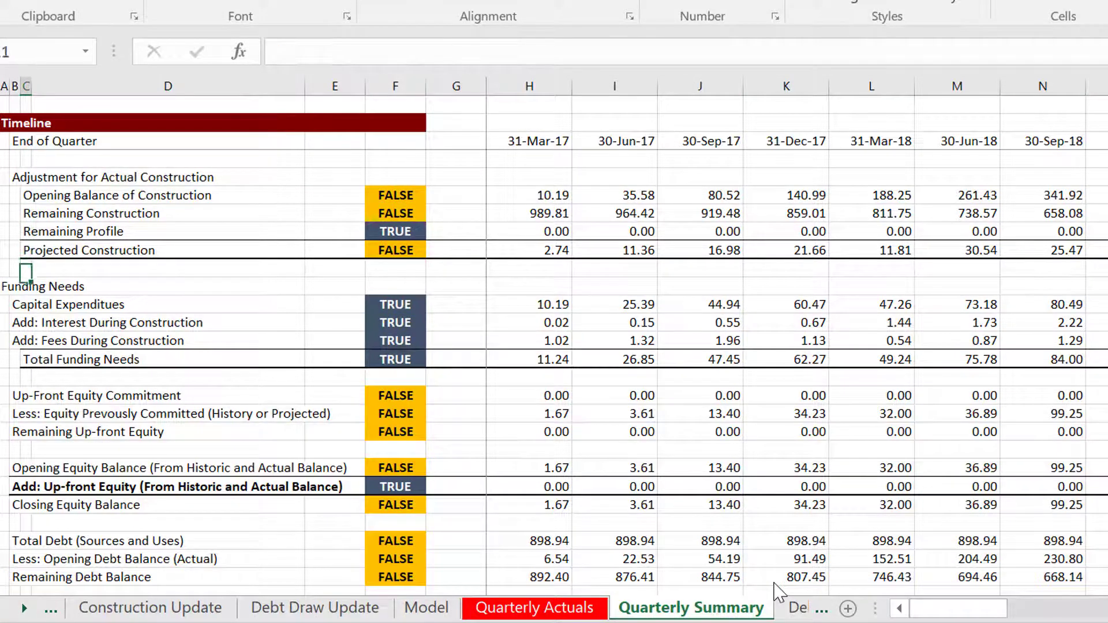
pyautogui.press('Down')
pyautogui.press('Down')
pyautogui.press('Down')
pyautogui.press('Down')
pyautogui.press('Down')
pyautogui.press('Down')
pyautogui.press('Down')
pyautogui.press('Down')
pyautogui.press('Down')
pyautogui.press('Down')
pyautogui.press('Down')
pyautogui.press('Down')
pyautogui.press('Down')
pyautogui.press('Down')
pyautogui.press('Down')
pyautogui.press('Down')
pyautogui.press('Down')
pyautogui.press('Down')
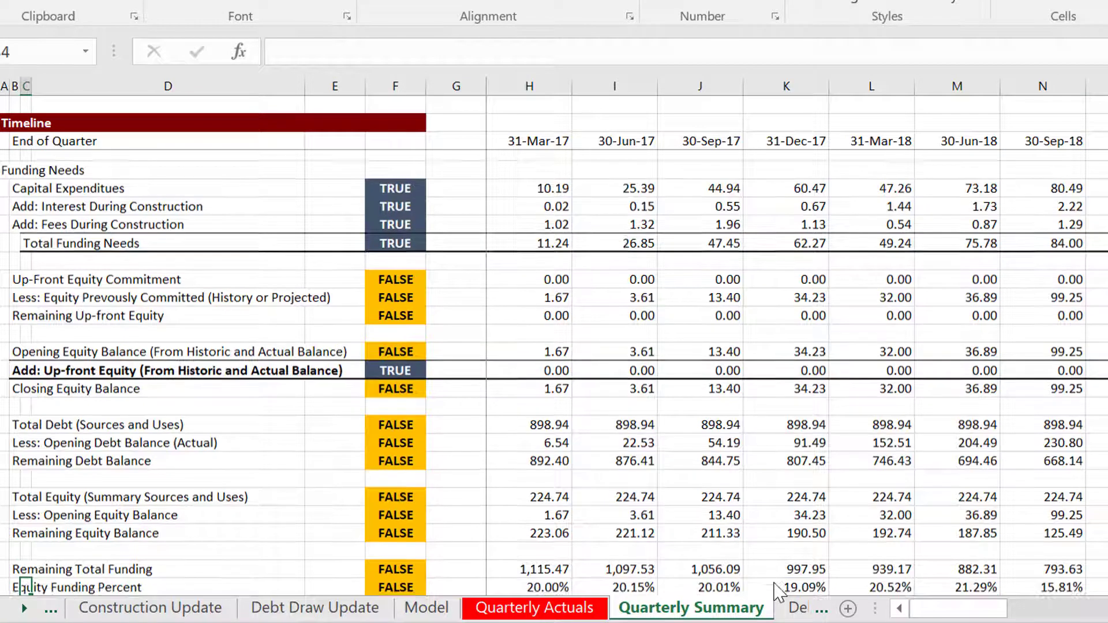
# Review the quarterly figures from Remaining Total Funding back up to the timeline dates.
pyautogui.press('Right')
pyautogui.press('Right')
pyautogui.press('Right')
pyautogui.press('Right')
pyautogui.press('Up')
pyautogui.press('Up')
pyautogui.press('Up')
pyautogui.press('Up')
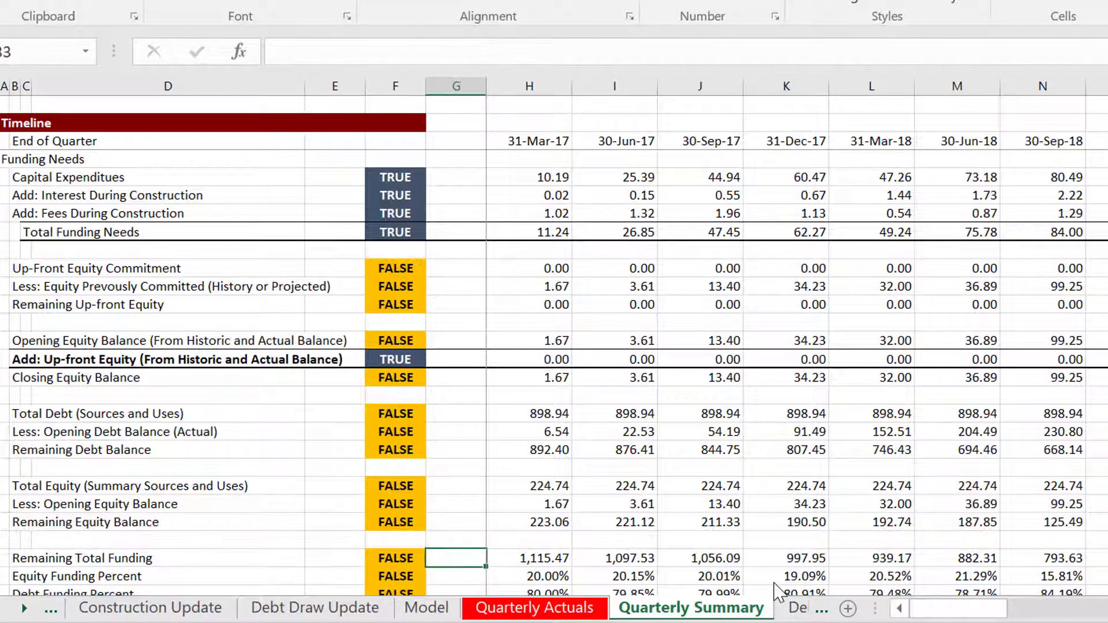
pyautogui.press('Right')
pyautogui.press('Right')
pyautogui.press('Up')
pyautogui.press('Up')
pyautogui.press('Up')
pyautogui.press('Up')
pyautogui.press('Up')
pyautogui.press('Up')
pyautogui.press('Up')
pyautogui.press('Up')
pyautogui.press('Up')
pyautogui.press('Up')
pyautogui.press('Up')
pyautogui.press('Up')
pyautogui.press('Up')
pyautogui.press('Up')
pyautogui.press('Up')
pyautogui.press('Up')
pyautogui.press('Up')
pyautogui.press('Up')
pyautogui.press('Up')
pyautogui.press('Up')
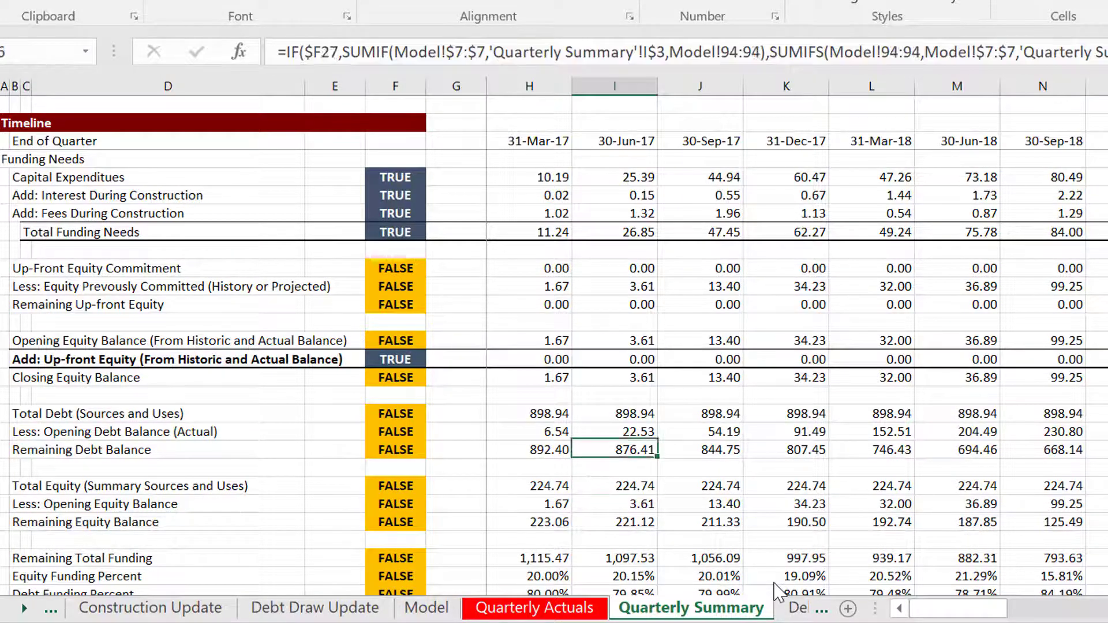
pyautogui.press('Down')
pyautogui.press('Down')
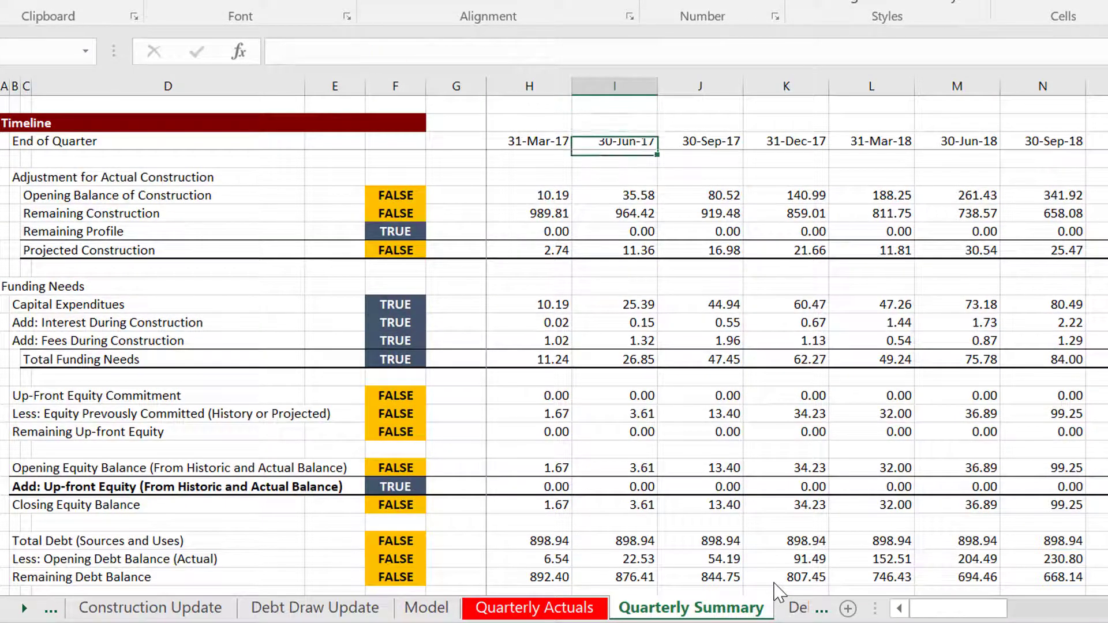
# Inspect the SUMIF/SUMIFS formula for the 31-Mar-17 Opening Balance of Construction.
pyautogui.press('Left')
pyautogui.press('Down')
pyautogui.press('Down')
pyautogui.press('Down')
pyautogui.press('F2')
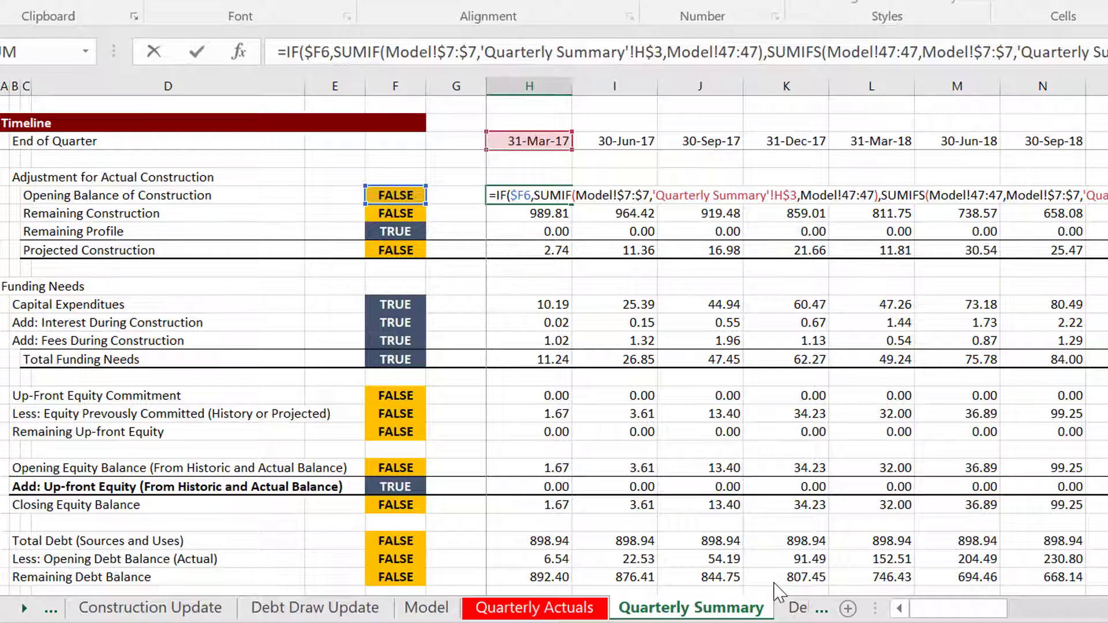
pyautogui.press('Escape')
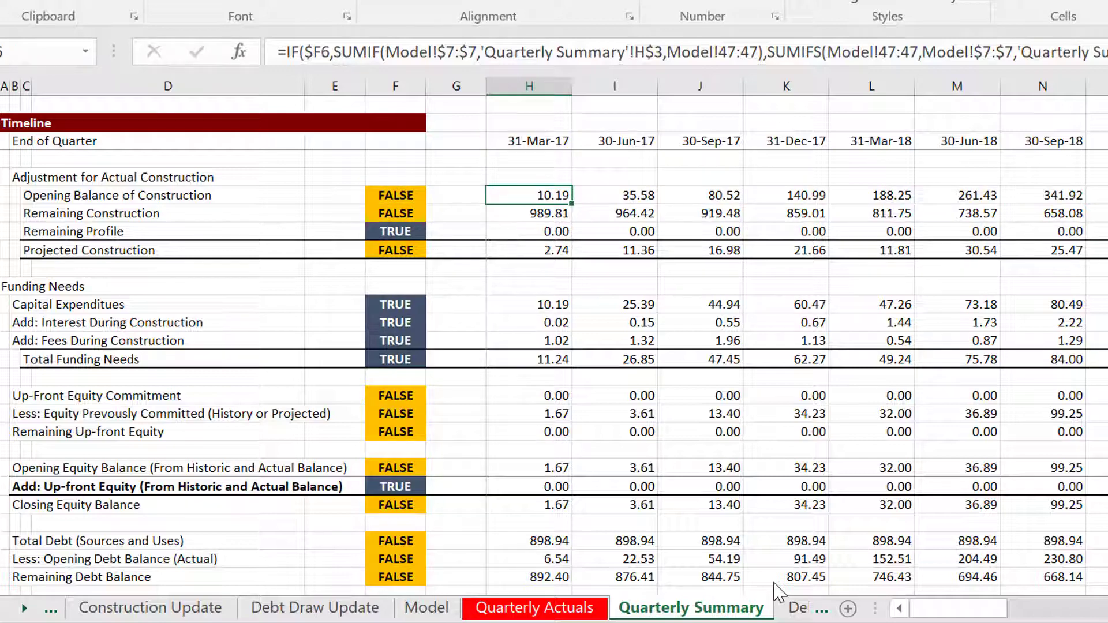
# Go to the Model sheet and examine its monthly timeline and Construction Expenditures section.
pyautogui.hotkey('ctrl', 'pageup')
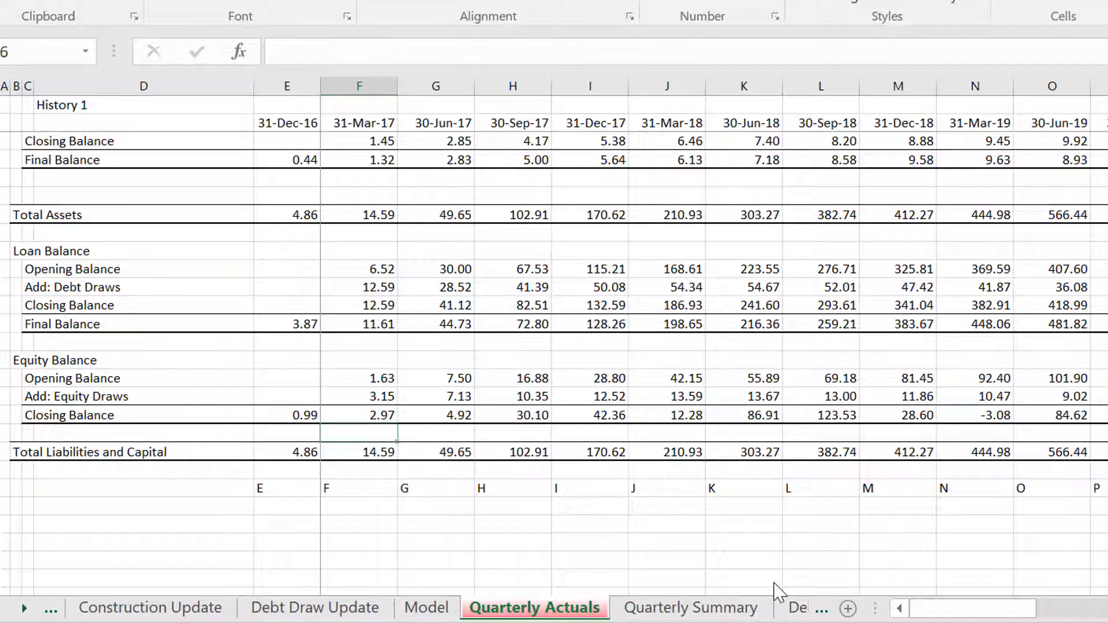
pyautogui.hotkey('ctrl', 'pageup')
pyautogui.press('Left')
pyautogui.press('Left')
pyautogui.press('Left')
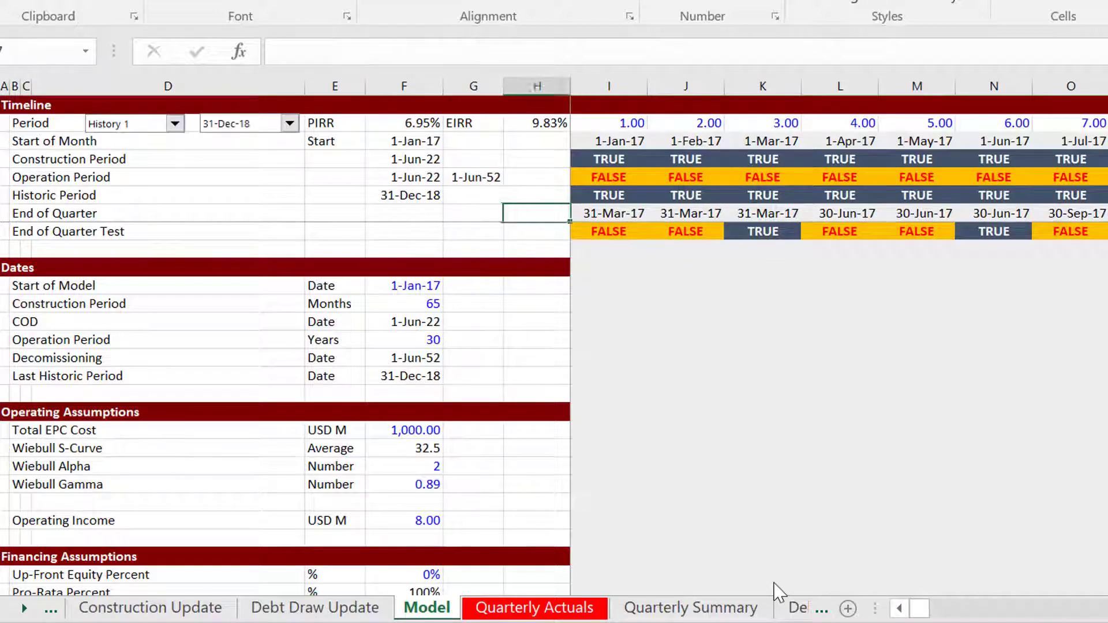
pyautogui.press('Right')
pyautogui.hotkey('ctrl', 'Down')
pyautogui.hotkey('ctrl', 'Down')
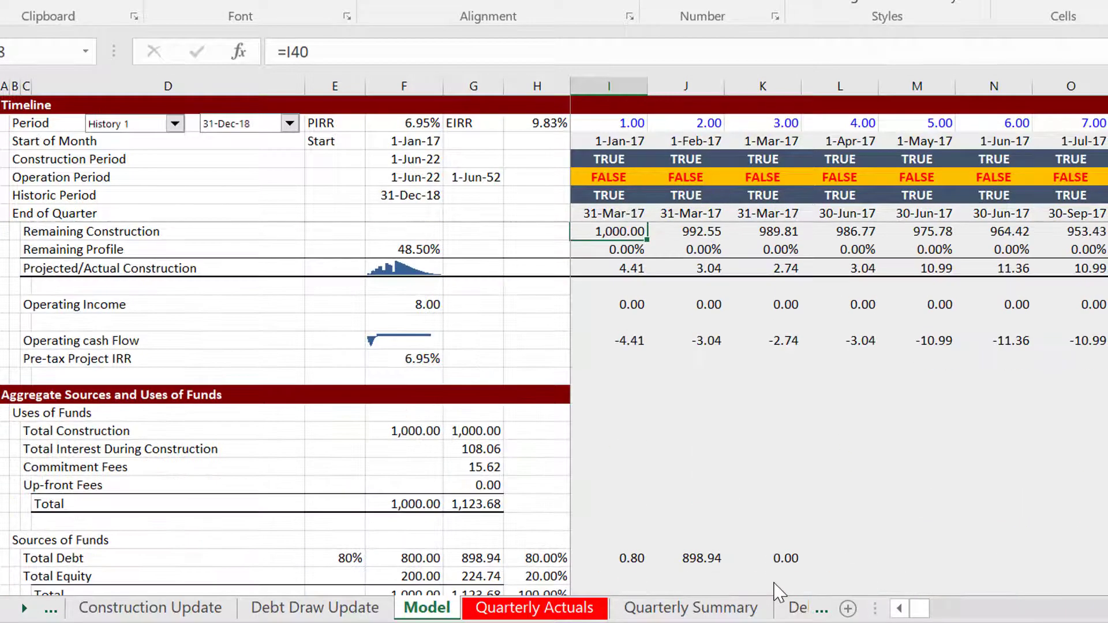
pyautogui.hotkey('ctrl', 'Up')
pyautogui.hotkey('ctrl', 'Up')
pyautogui.hotkey('ctrl', 'Up')
pyautogui.hotkey('ctrl', 'Up')
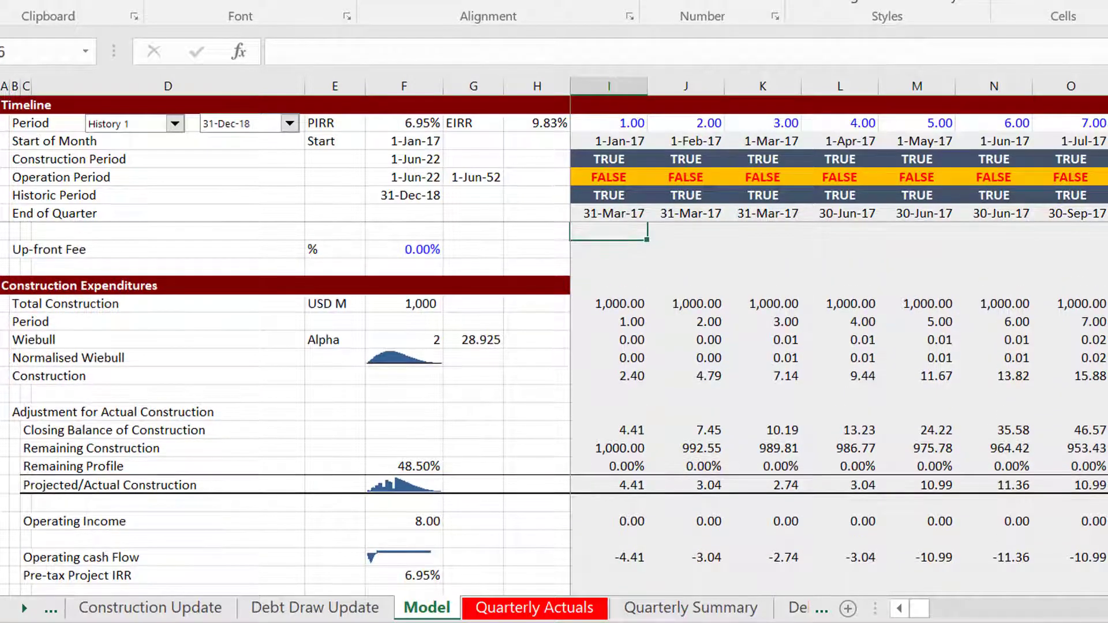
# Switch to the PowerPoint presentation and read the End of Quarter Function and Interpolate with Look-up slides.
pyautogui.hotkey('alt', 'Tab')
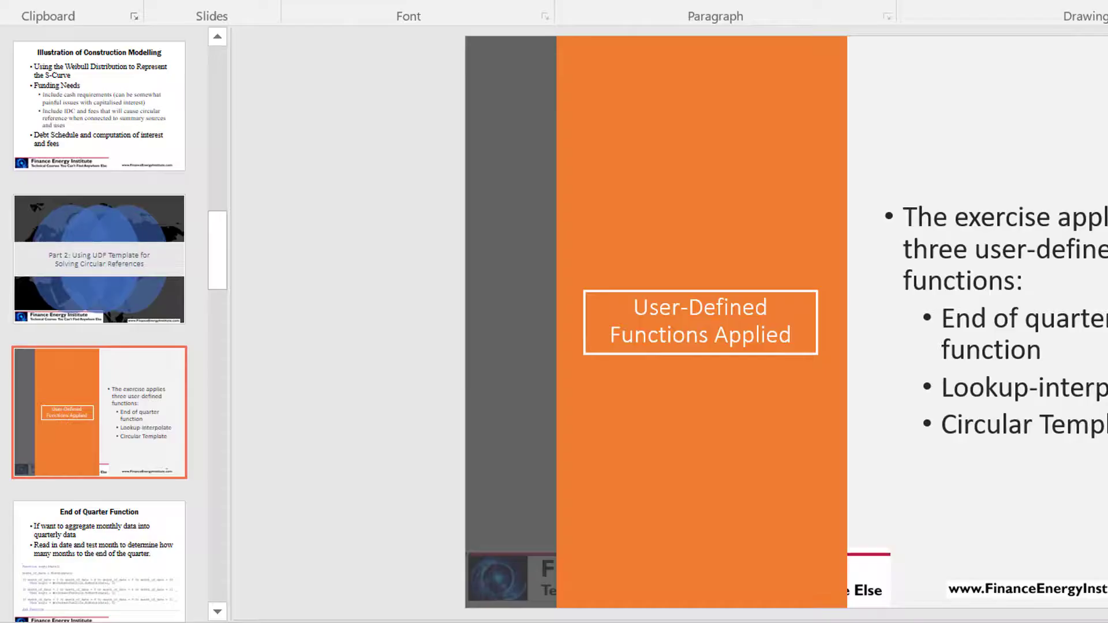
pyautogui.scroll(-1, 506, 498)
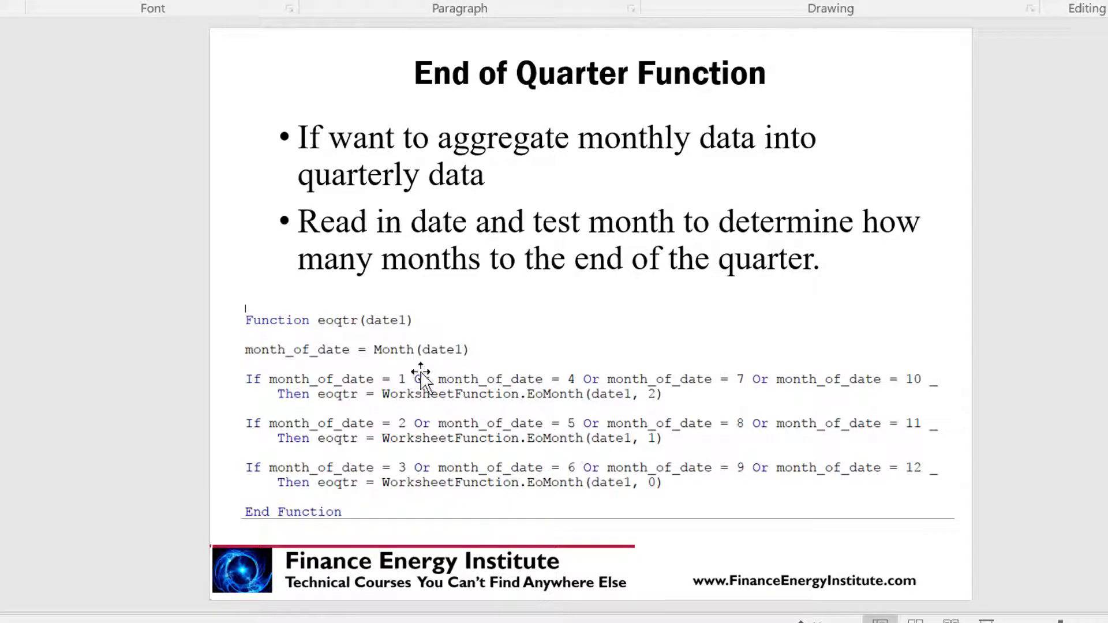
pyautogui.scroll(-1, 421, 373)
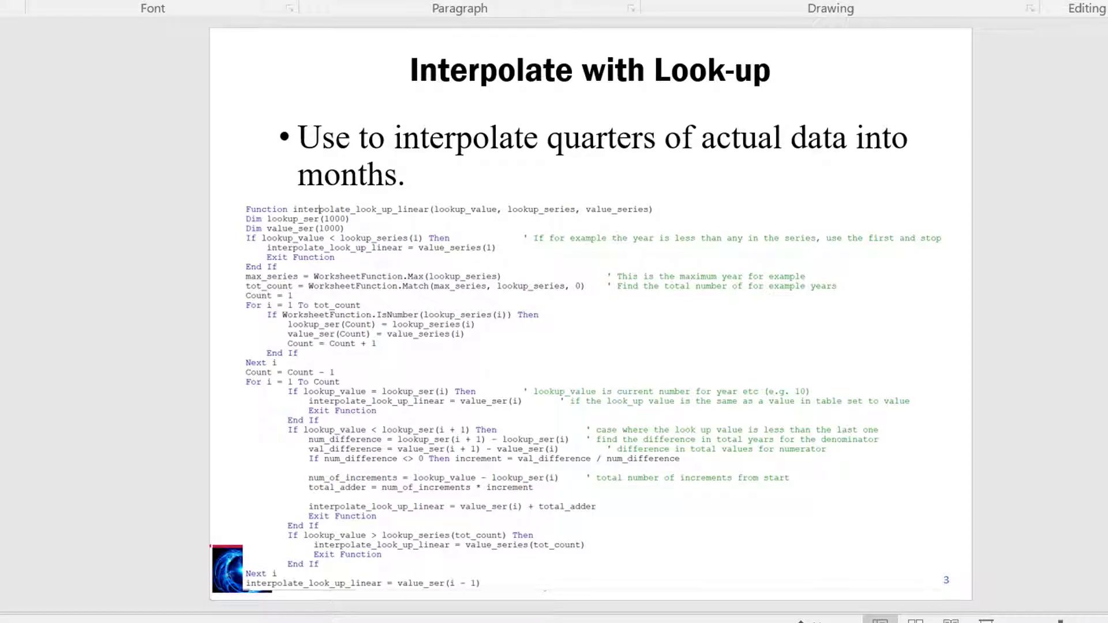
# Return to the Excel workbook and examine the quarterly dates and construction balances on the Quarterly Actuals sheet.
pyautogui.click(518, 587)
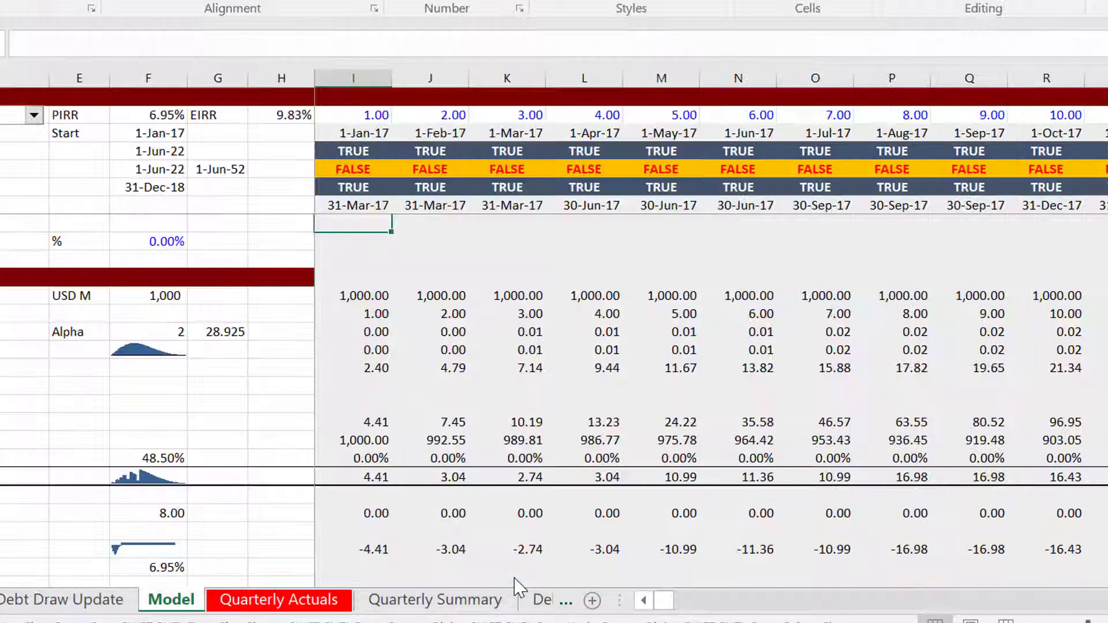
pyautogui.scroll(-5, 515, 584)
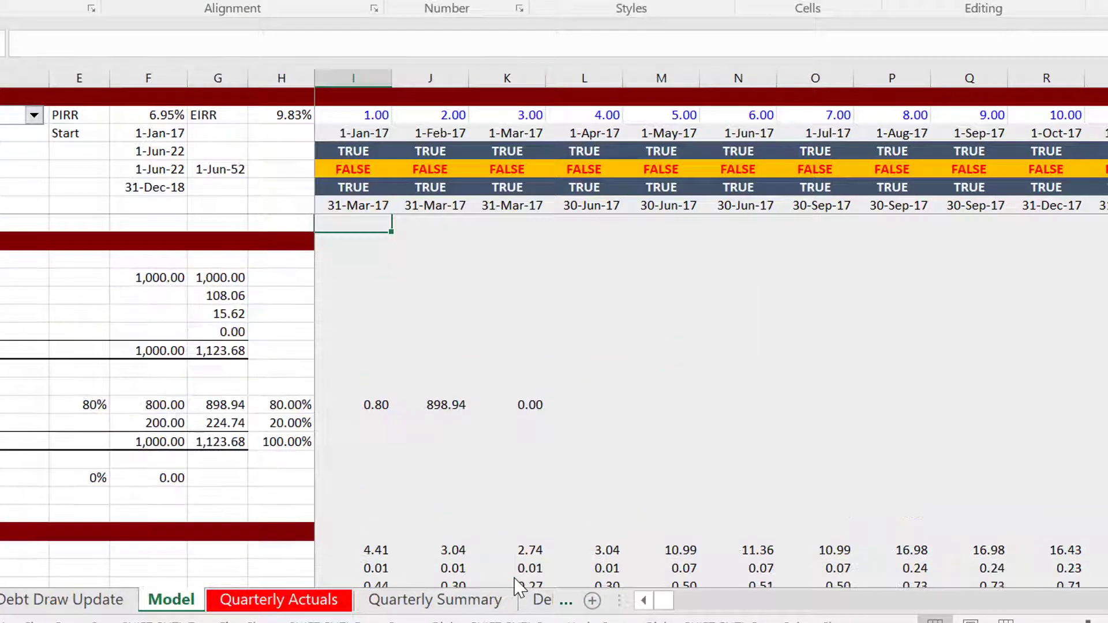
pyautogui.hotkey('ctrl', 'pagedown')
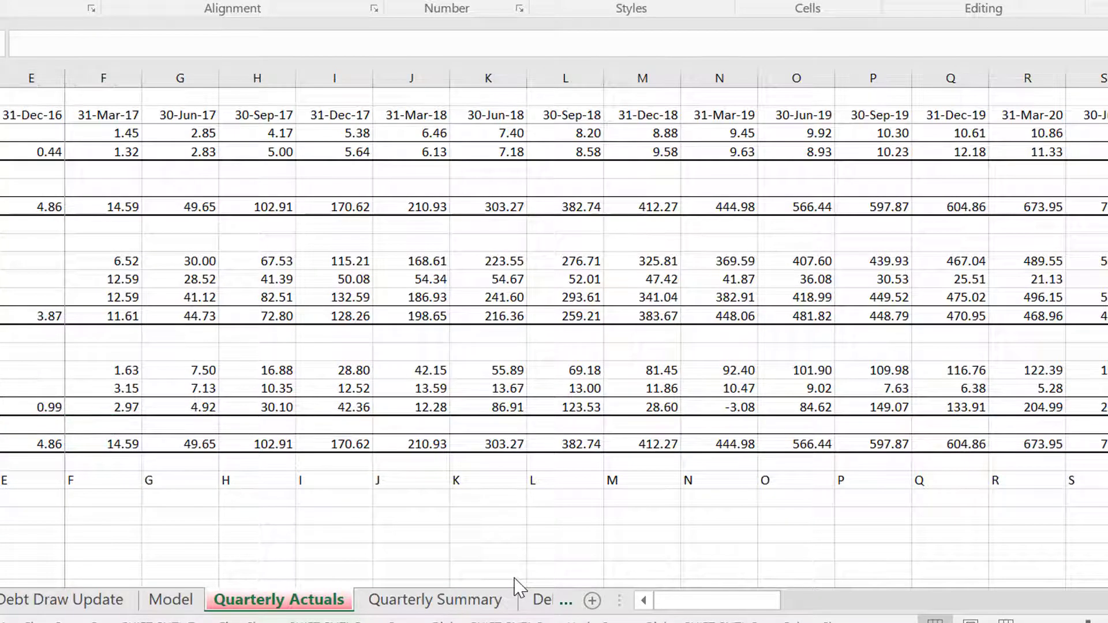
pyautogui.scroll(5, 520, 584)
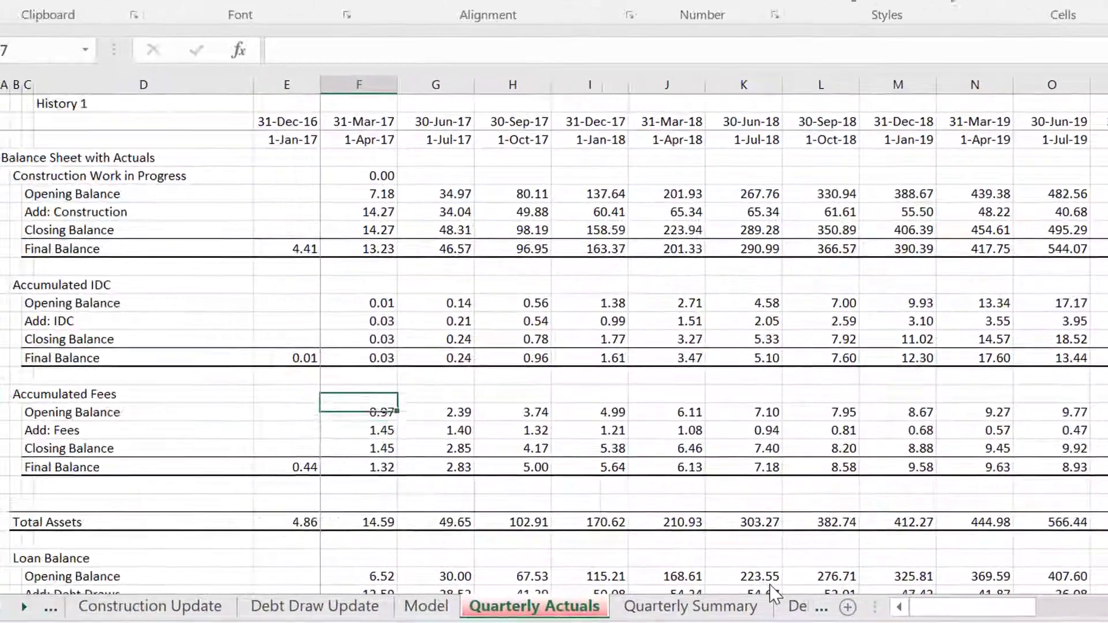
pyautogui.press('Up')
pyautogui.press('Up')
pyautogui.press('Up')
pyautogui.press('Up')
pyautogui.press('Up')
pyautogui.press('Up')
pyautogui.press('Up')
pyautogui.press('Up')
pyautogui.press('Up')
pyautogui.press('Up')
pyautogui.press('Up')
pyautogui.press('Up')
pyautogui.press('Up')
pyautogui.press('Up')
pyautogui.press('Up')
pyautogui.press('Down')
pyautogui.press('Down')
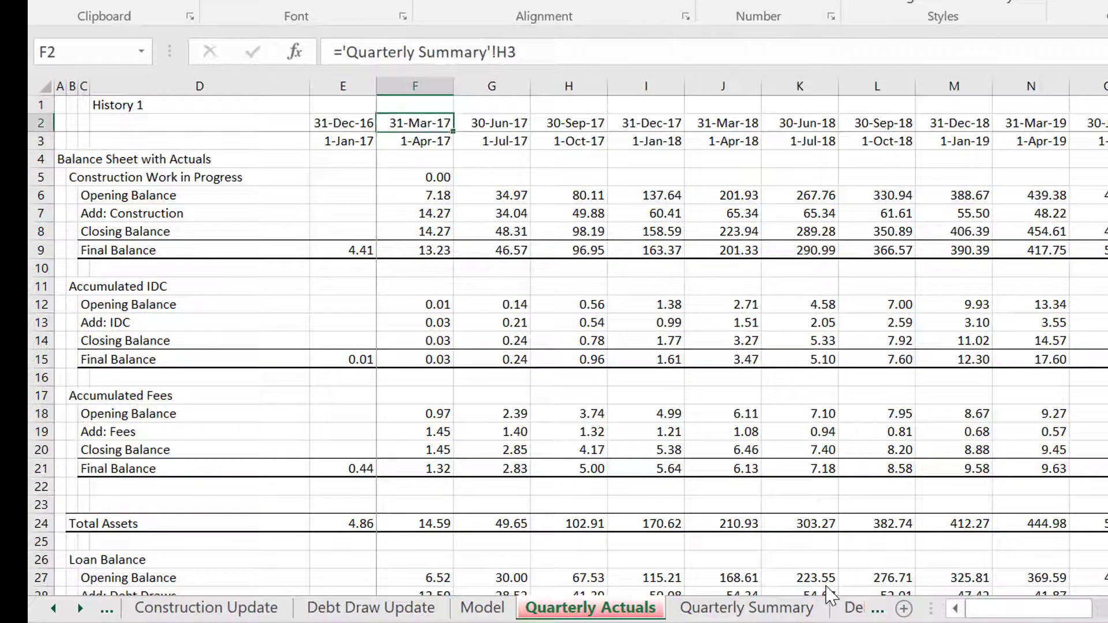
pyautogui.press('Down')
pyautogui.press('Down')
pyautogui.press('Down')
pyautogui.press('Down')
# Look at the alternative actual balance sheets on the History 1 and History 2 sheets.
pyautogui.hotkey('ctrl', 'pagedown')
pyautogui.hotkey('ctrl', 'pagedown')
pyautogui.hotkey('ctrl', 'pagedown')
pyautogui.hotkey('ctrl', 'pagedown')
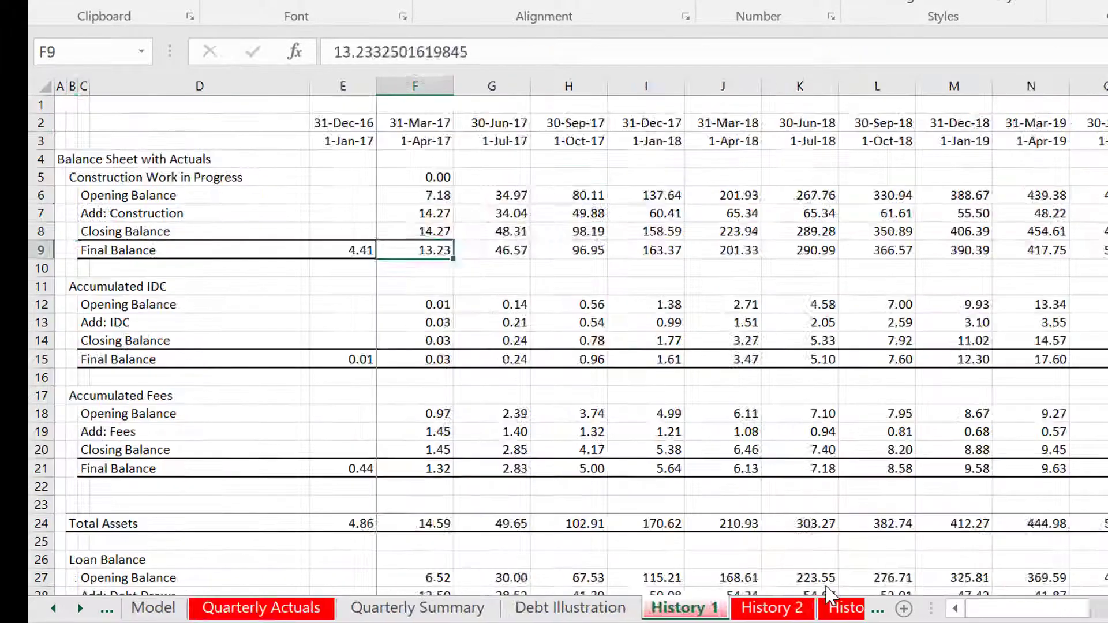
pyautogui.press('Up')
pyautogui.press('Left')
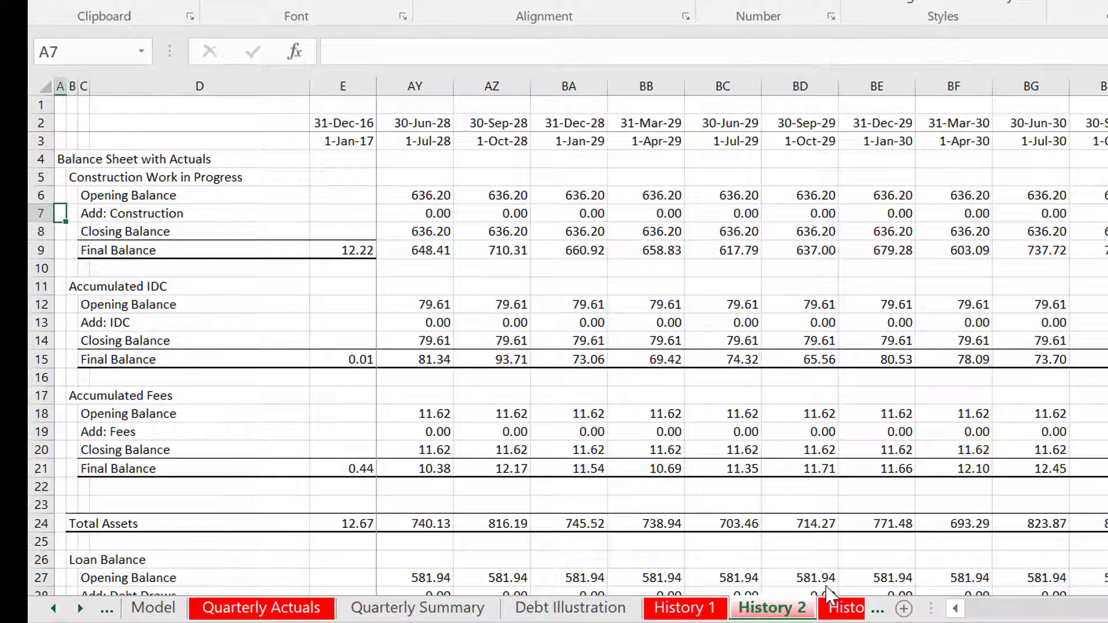
pyautogui.hotkey('ctrl', 'pageup')
pyautogui.press('Right')
pyautogui.press('Right')
pyautogui.press('Right')
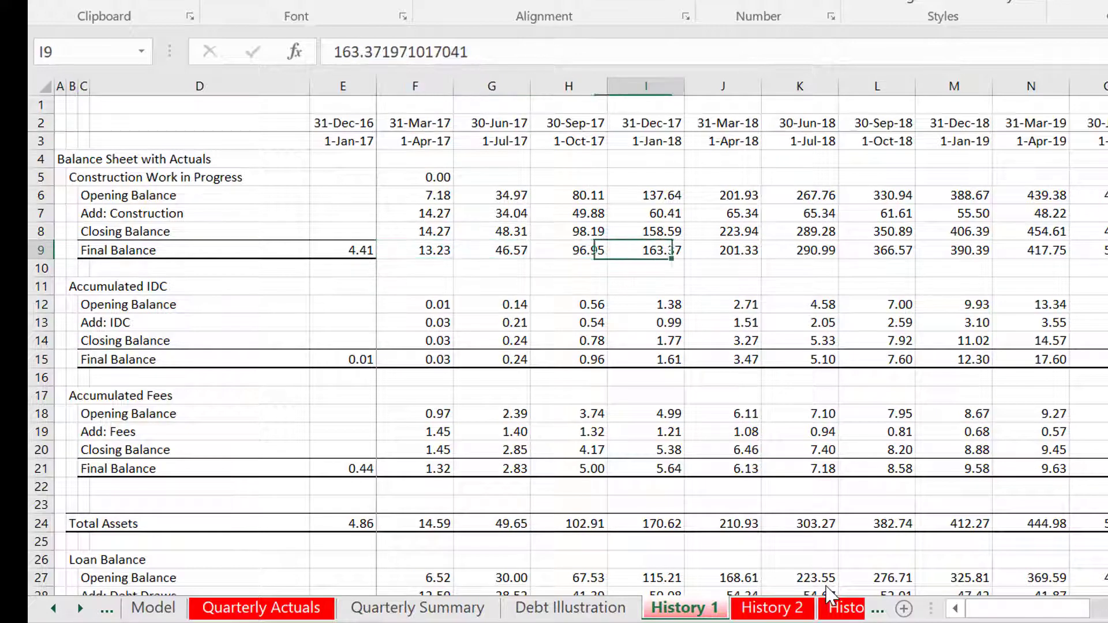
# Inspect the NORMSINV(RAND()) formula in cell F5 of the History 1 sheet.
pyautogui.press('Up')
pyautogui.press('Up')
pyautogui.press('Up')
pyautogui.press('Up')
pyautogui.press('Left')
pyautogui.press('Left')
pyautogui.press('Left')
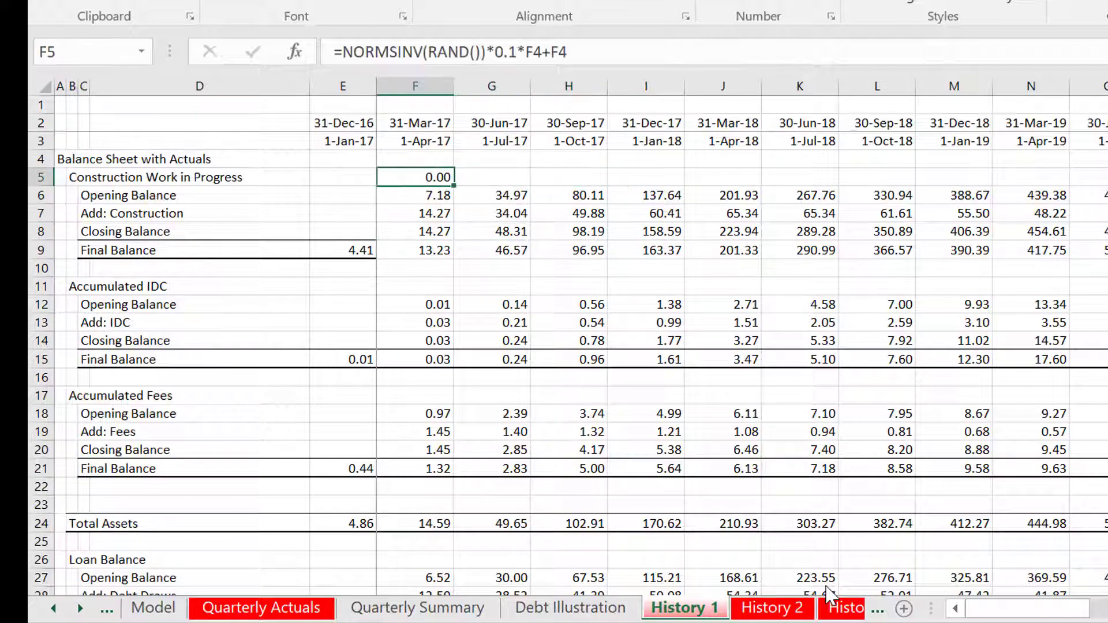
pyautogui.press('F2')
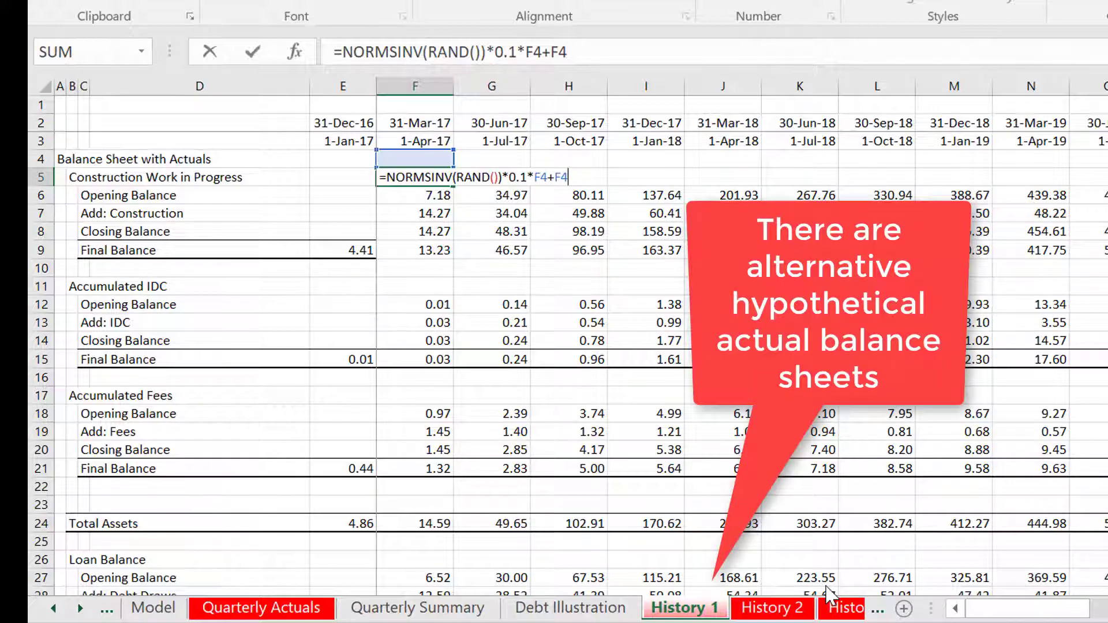
# Leave the random-number formula in cell F5 of History 1 and return to the Quarterly Actuals sheet.
pyautogui.press('Return')
pyautogui.press('Down')
pyautogui.press('Down')
pyautogui.press('Down')
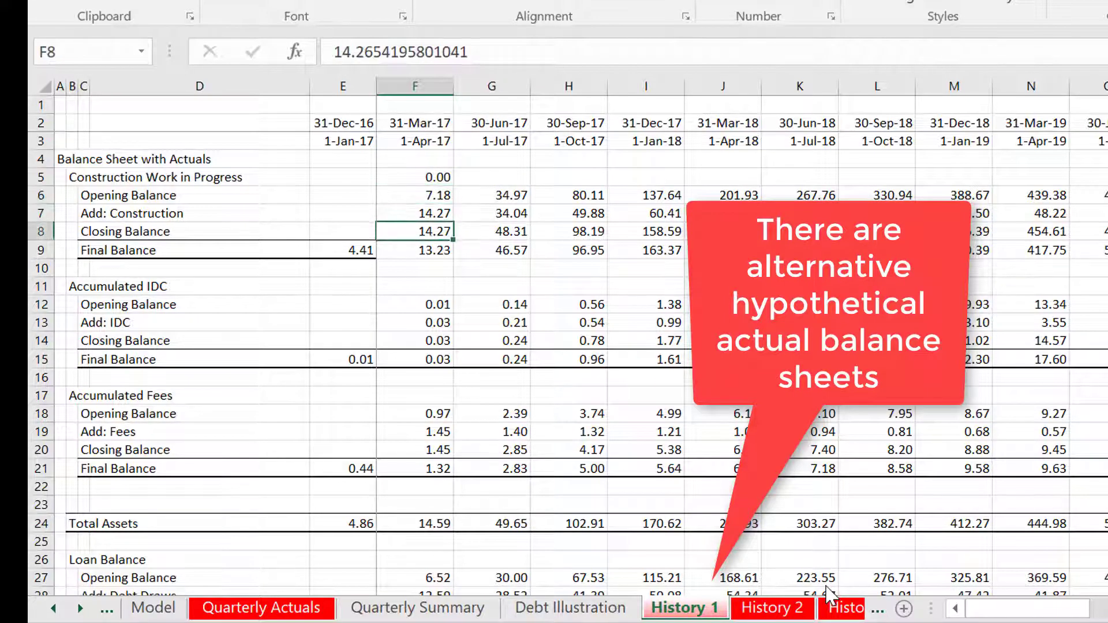
pyautogui.press('Right')
pyautogui.hotkey('ctrl', 'pageup')
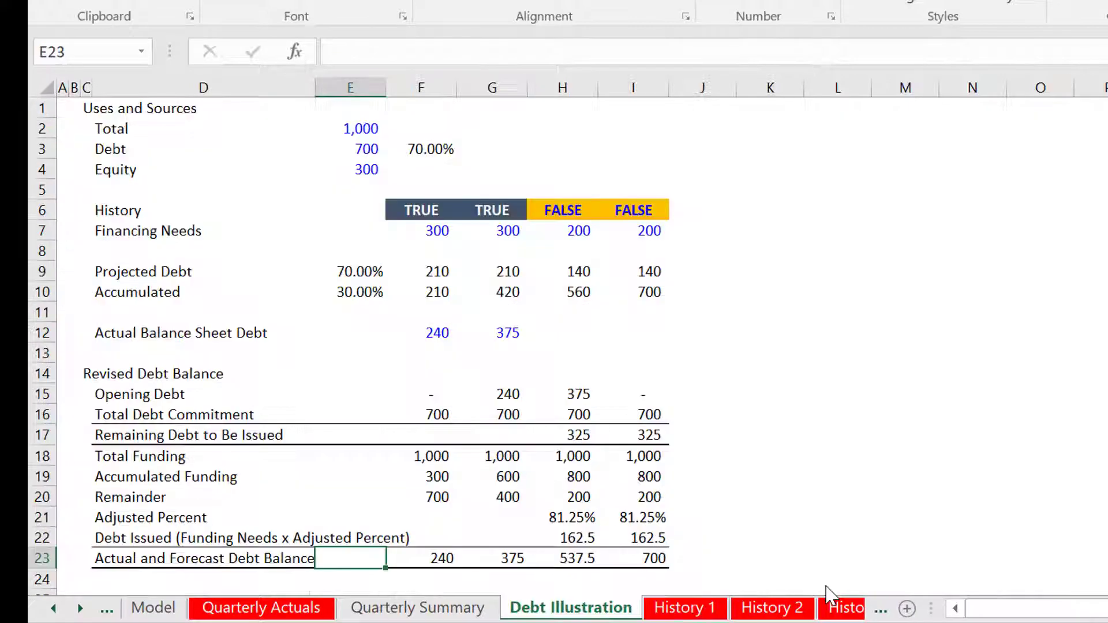
pyautogui.hotkey('ctrl', 'pageup')
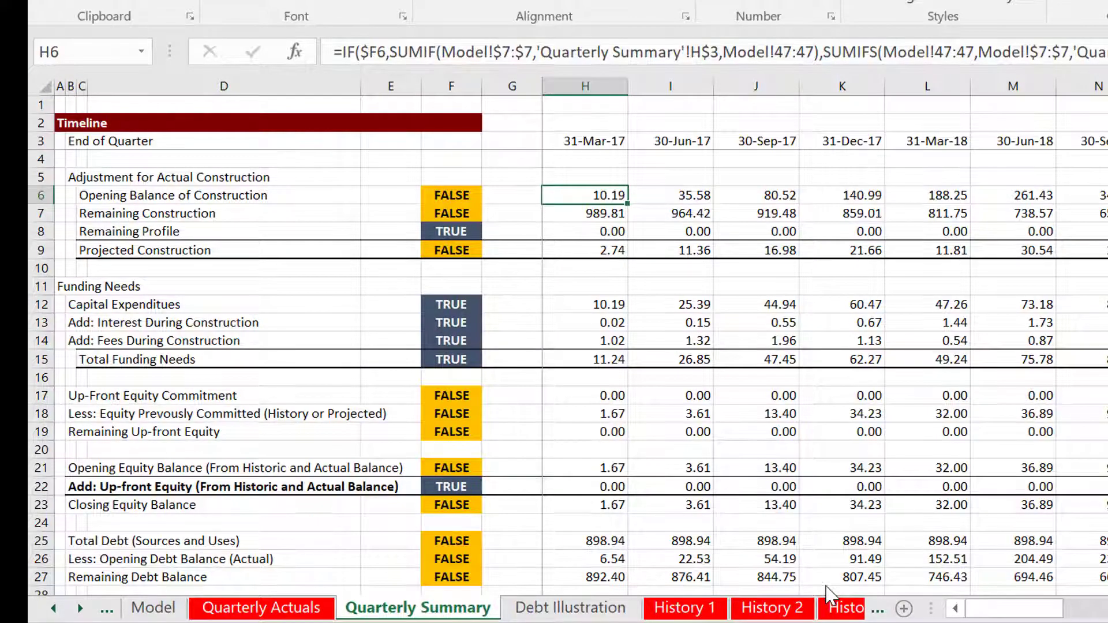
pyautogui.hotkey('ctrl', 'pageup')
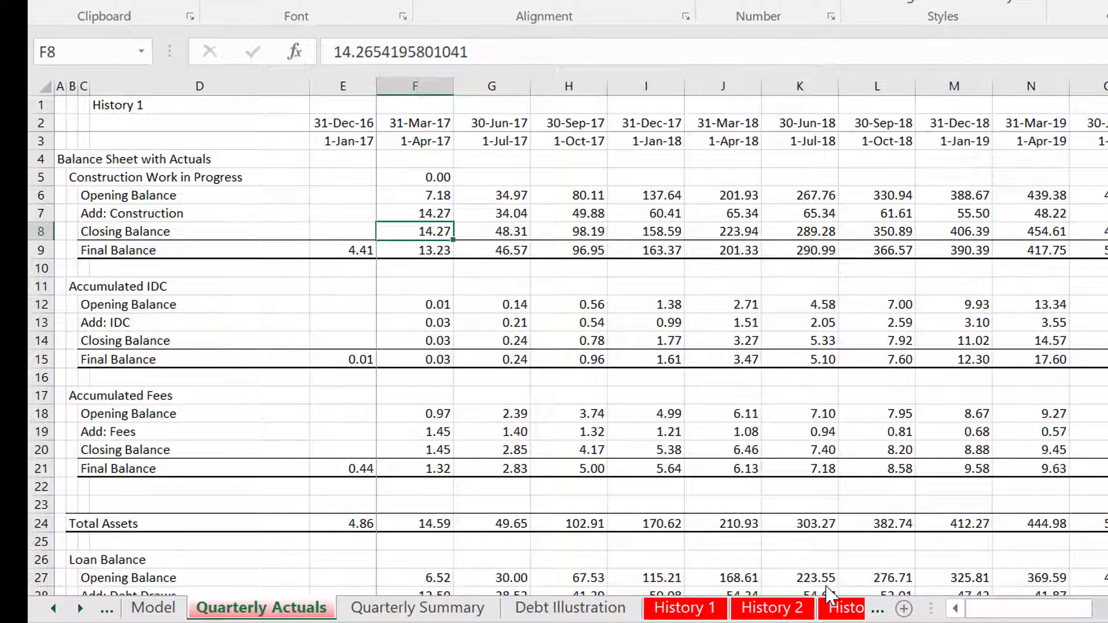
# Examine the INDIRECT formulas across the Construction Work in Progress Final Balance row on the Quarterly Actuals sheet.
pyautogui.hotkey('ctrl', 'pageup')
pyautogui.hotkey('ctrl', 'pagedown')
pyautogui.press('Up')
pyautogui.press('Down')
pyautogui.press('Down')
pyautogui.press('Up')
pyautogui.press('Right')
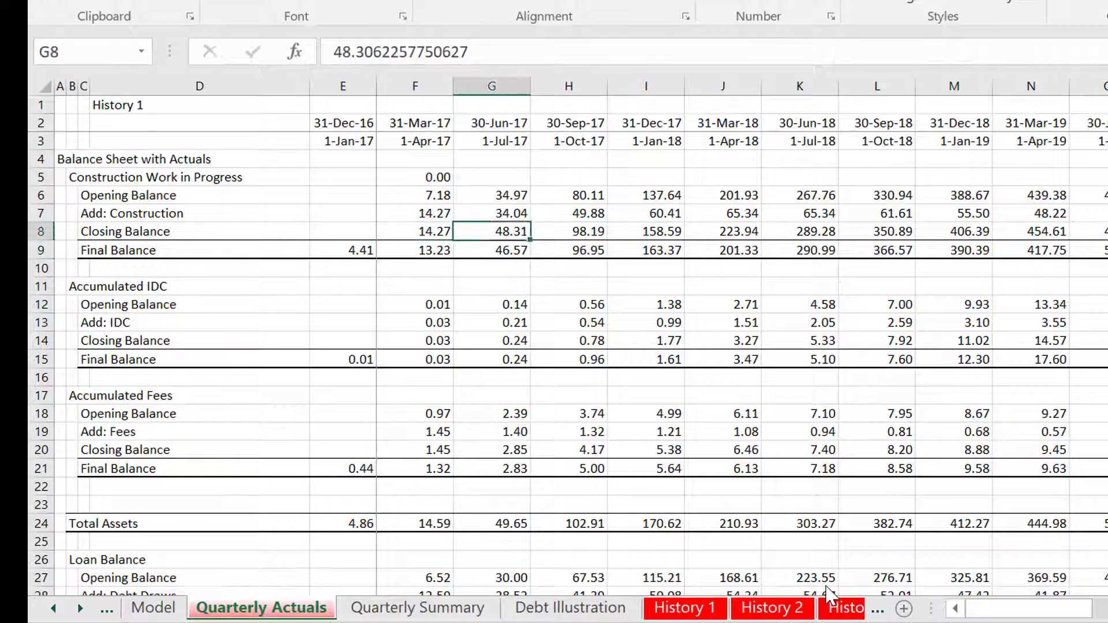
pyautogui.press('Right')
pyautogui.press('Down')
pyautogui.press('Left')
pyautogui.press('Left')
pyautogui.press('Right')
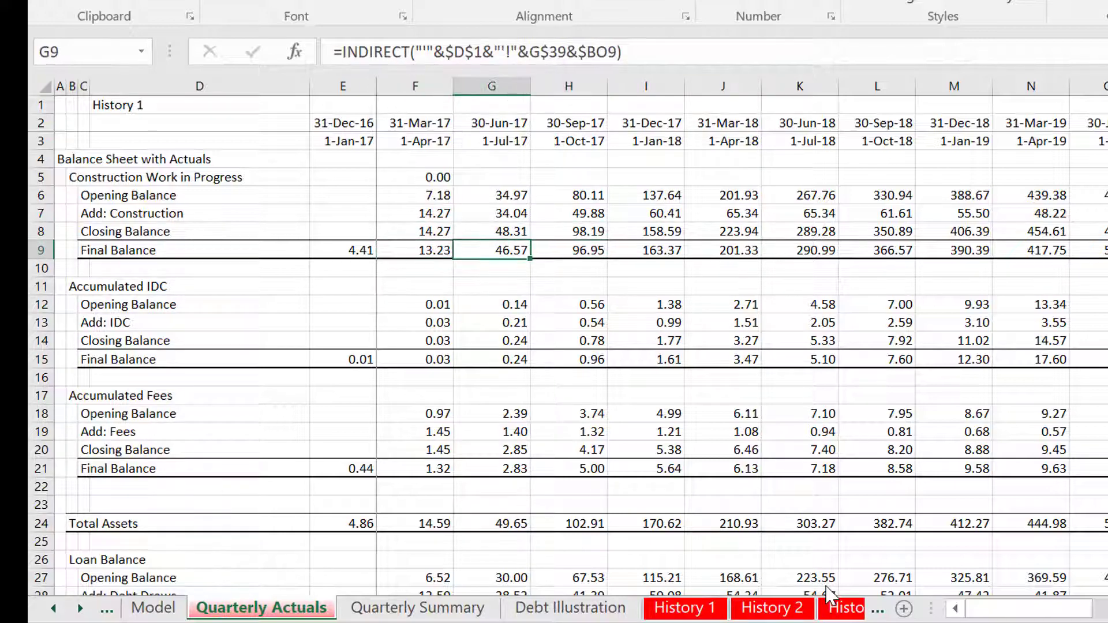
pyautogui.press('Right')
pyautogui.press('Right')
pyautogui.press('Right')
pyautogui.press('Right')
pyautogui.press('Right')
pyautogui.press('Left')
pyautogui.press('Left')
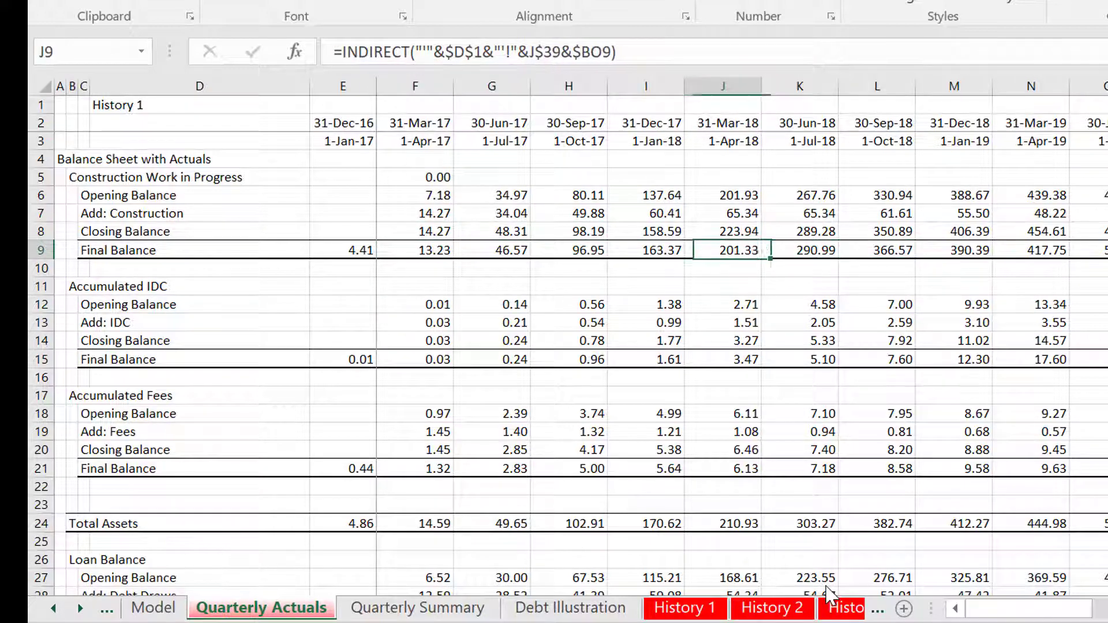
# Find the Construction in Progress row under Actuals with Interpolation on the Model sheet.
pyautogui.hotkey('ctrl', 'pageup')
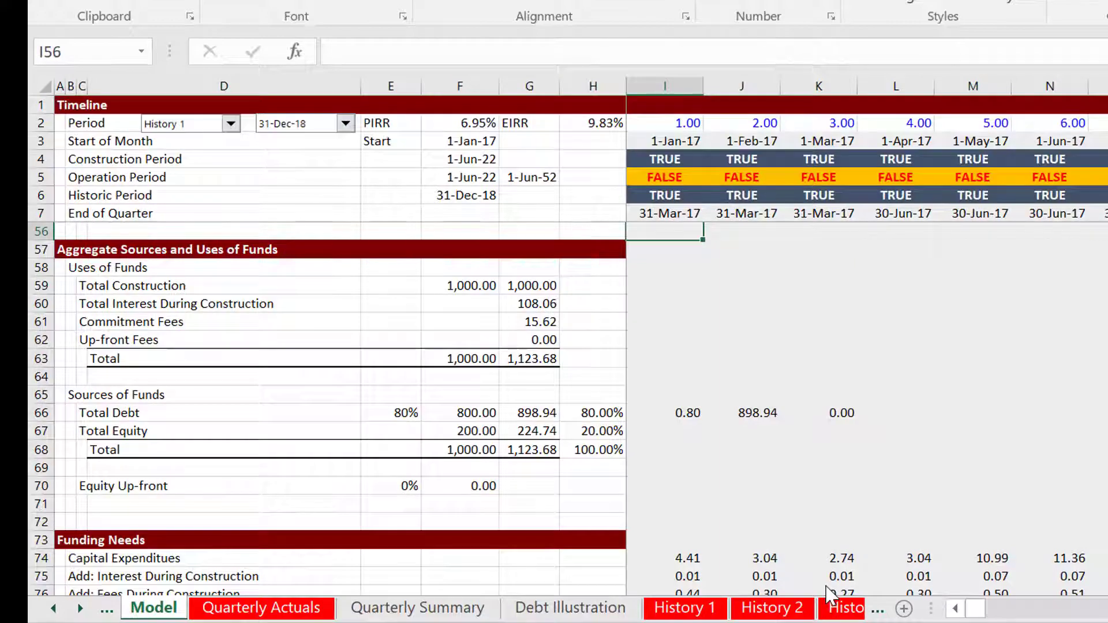
pyautogui.hotkey('ctrl', 'pagedown')
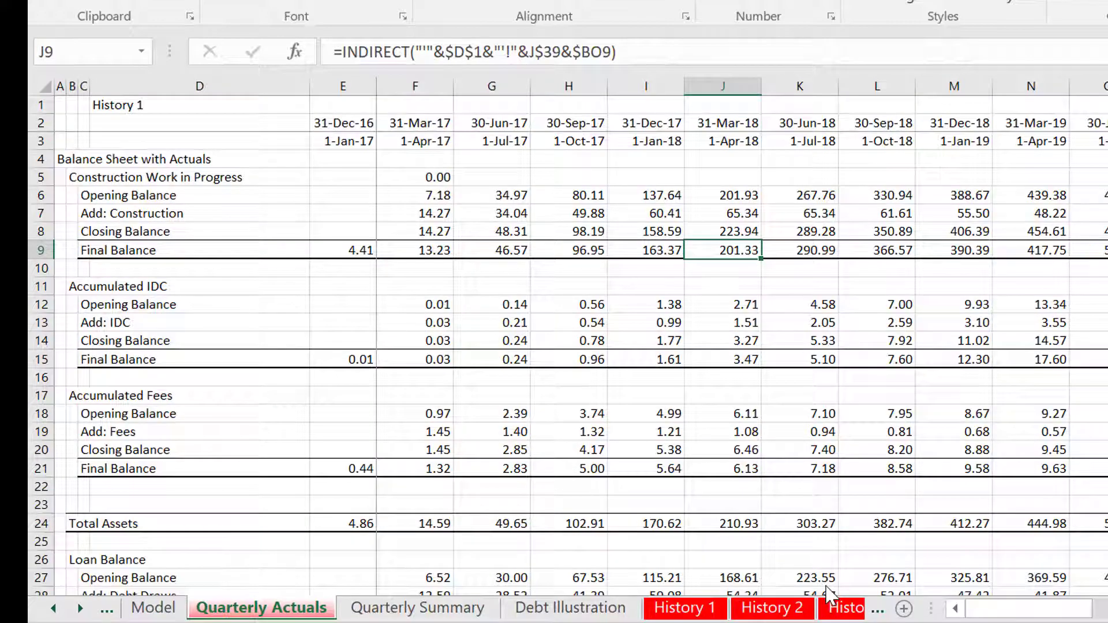
pyautogui.hotkey('ctrl', 'pageup')
pyautogui.press('Left')
pyautogui.press('Left')
pyautogui.press('Right')
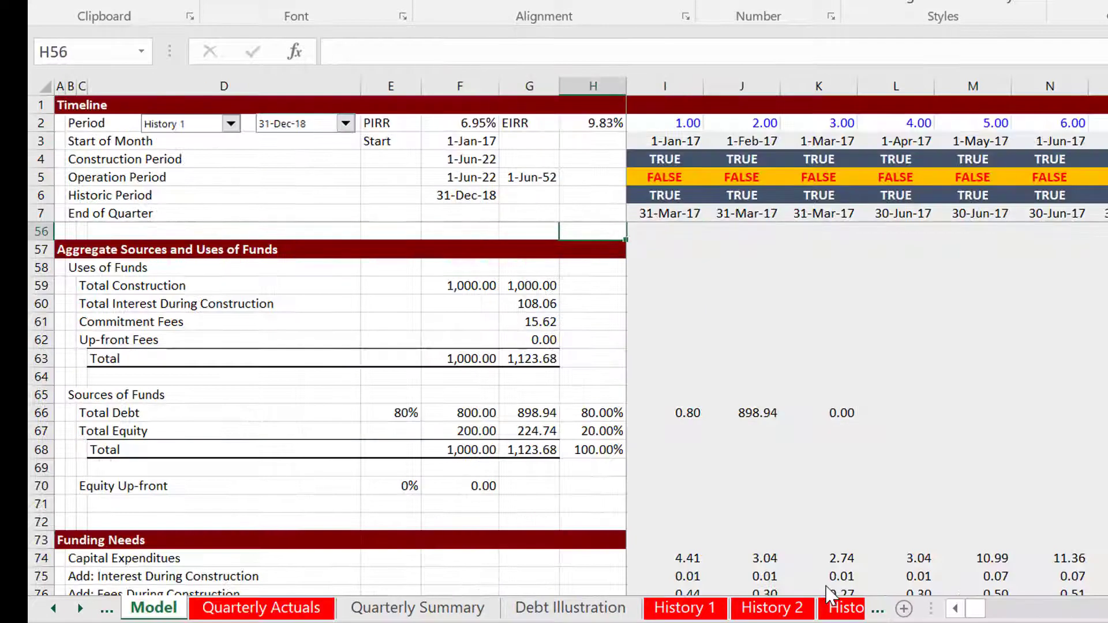
pyautogui.press('Right')
pyautogui.press('pagedown')
pyautogui.press('pagedown')
pyautogui.press('pagedown')
pyautogui.press('pagedown')
pyautogui.press('pagedown')
pyautogui.press('pagedown')
pyautogui.press('pagedown')
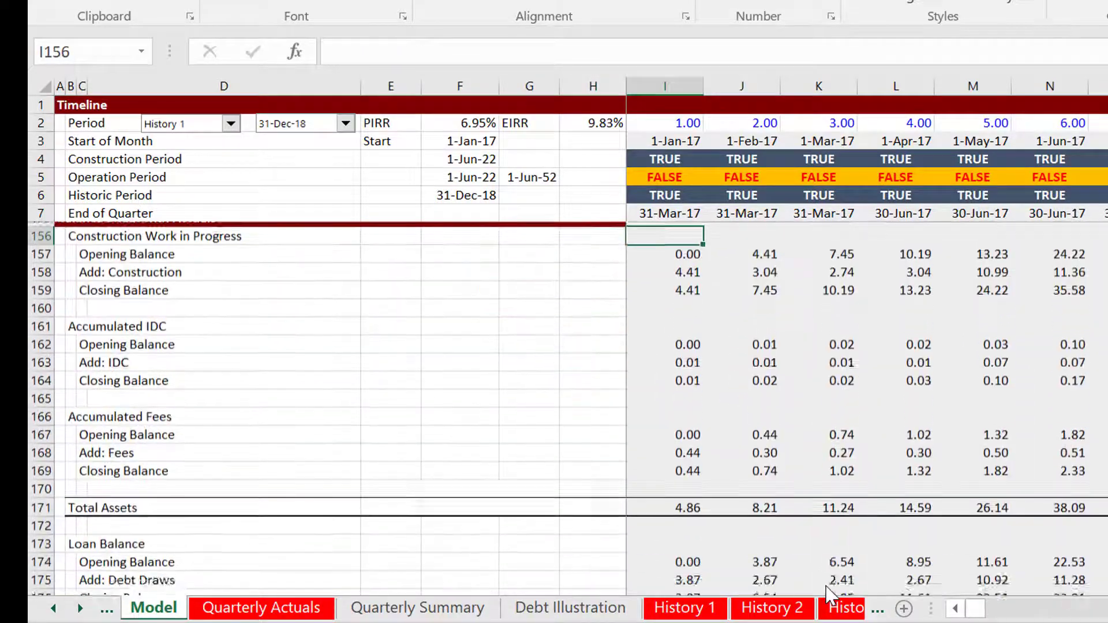
pyautogui.press('pagedown')
pyautogui.press('pagedown')
pyautogui.press('pageup')
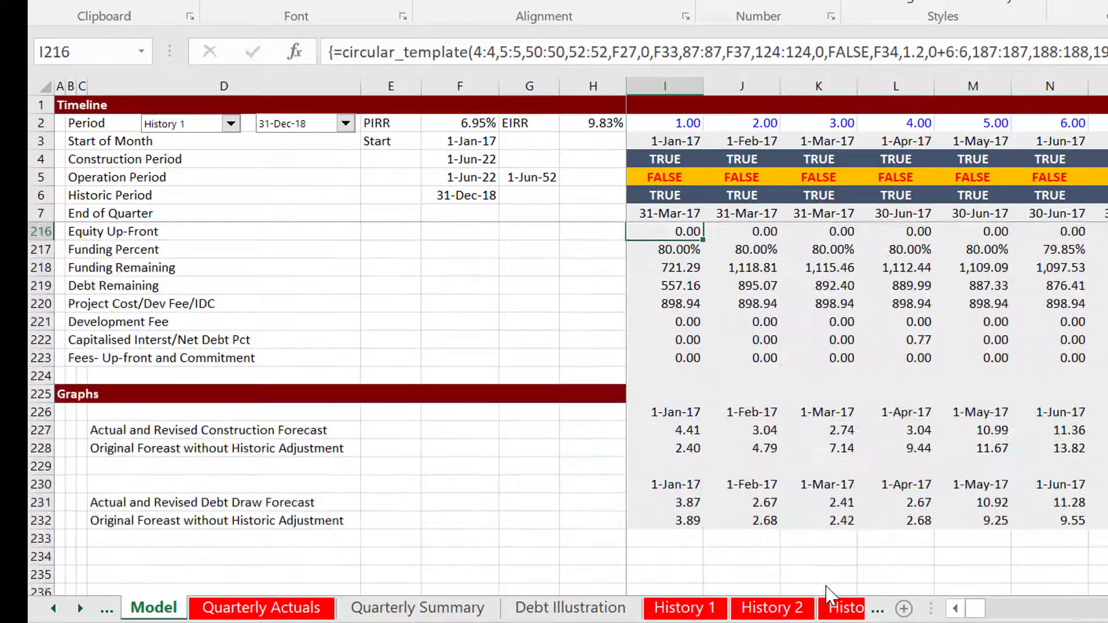
pyautogui.press('pageup')
pyautogui.press('pageup')
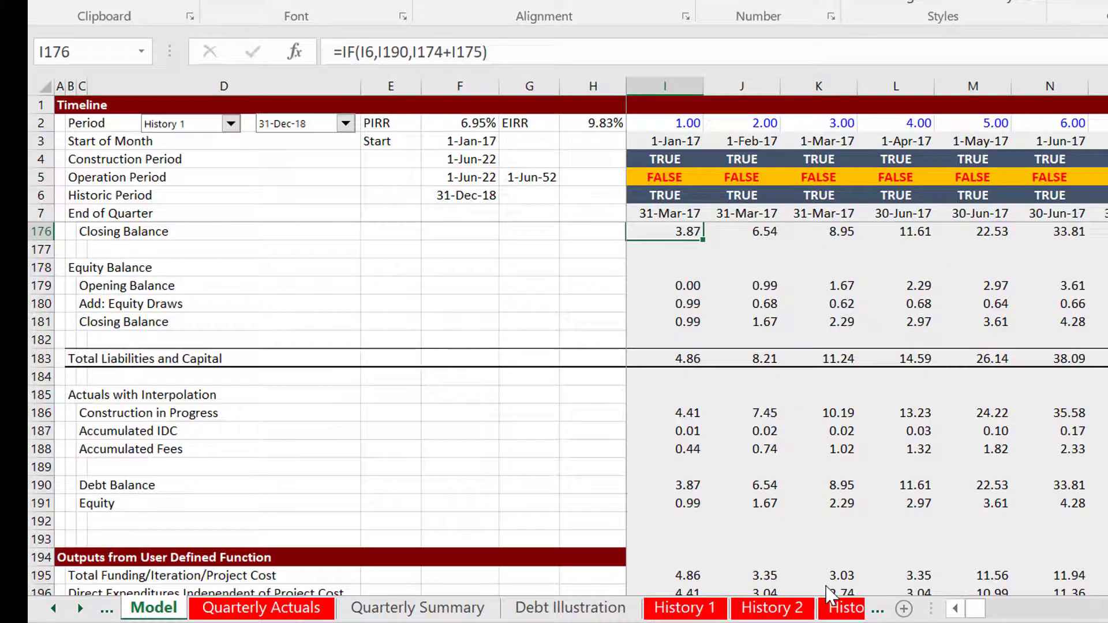
pyautogui.press('Down')
pyautogui.press('Down')
pyautogui.press('Down')
pyautogui.press('Down')
pyautogui.press('Down')
pyautogui.press('Down')
pyautogui.press('Down')
pyautogui.press('Down')
pyautogui.press('Down')
pyautogui.press('Down')
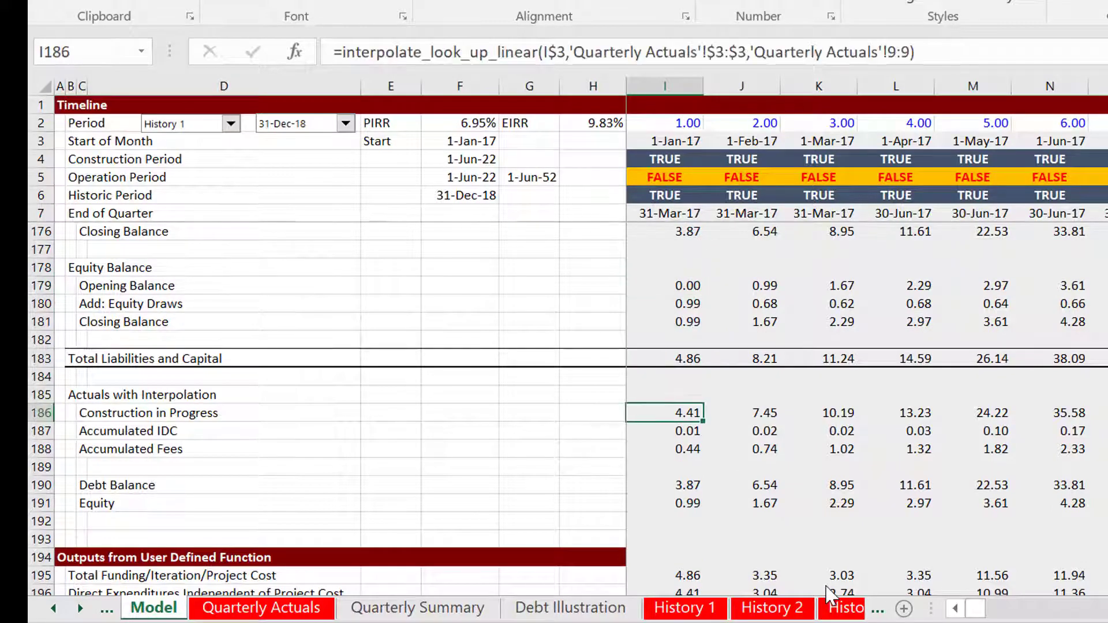
# Inspect the interpolate_look_up_linear formula in cell I186 and follow it across the monthly columns of the Construction in Progress row.
pyautogui.press('F2')
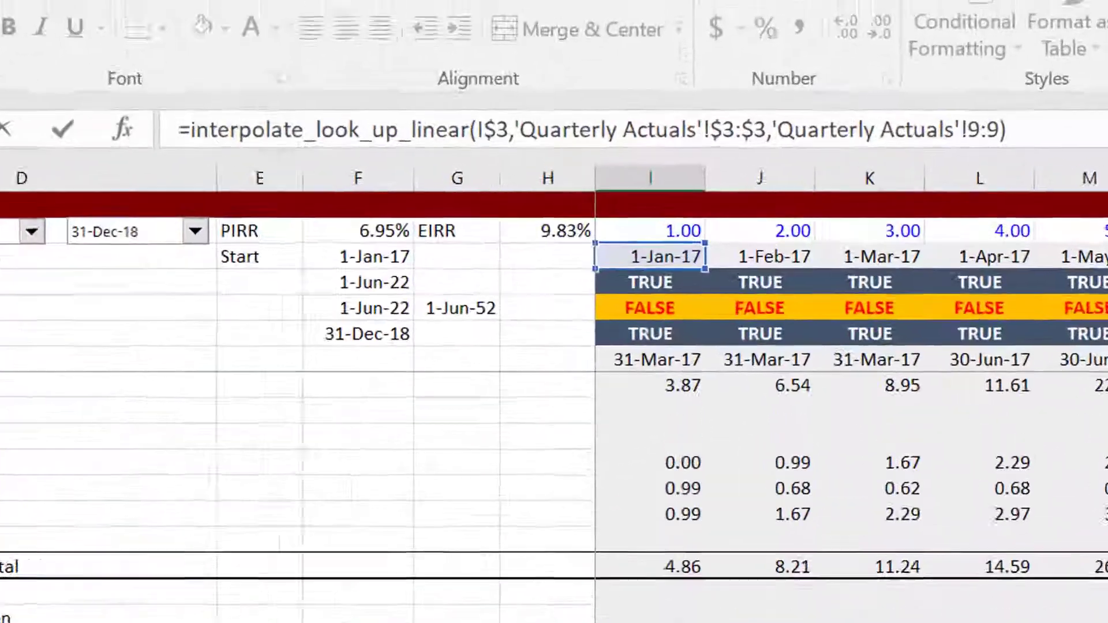
pyautogui.press('Escape')
pyautogui.press('Right')
pyautogui.press('Right')
pyautogui.press('Right')
pyautogui.press('Left')
pyautogui.press('Left')
pyautogui.press('Right')
pyautogui.press('Right')
pyautogui.press('Right')
pyautogui.press('Right')
pyautogui.press('Right')
pyautogui.press('Right')
pyautogui.press('Left')
pyautogui.press('Right')
pyautogui.press('Right')
pyautogui.press('Left')
pyautogui.press('Left')
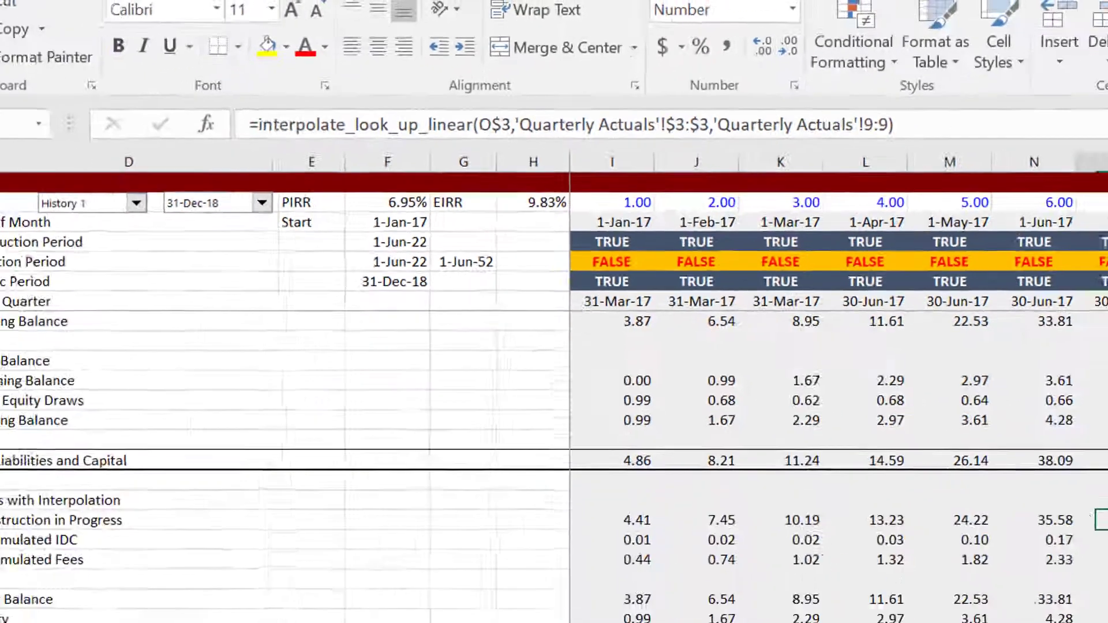
pyautogui.press('Left')
pyautogui.press('Left')
pyautogui.press('Left')
pyautogui.press('Left')
pyautogui.press('Left')
pyautogui.press('Left')
# Recheck the references in the I186 interpolation formula and view their source on the Quarterly Actuals sheet.
pyautogui.press('F2')
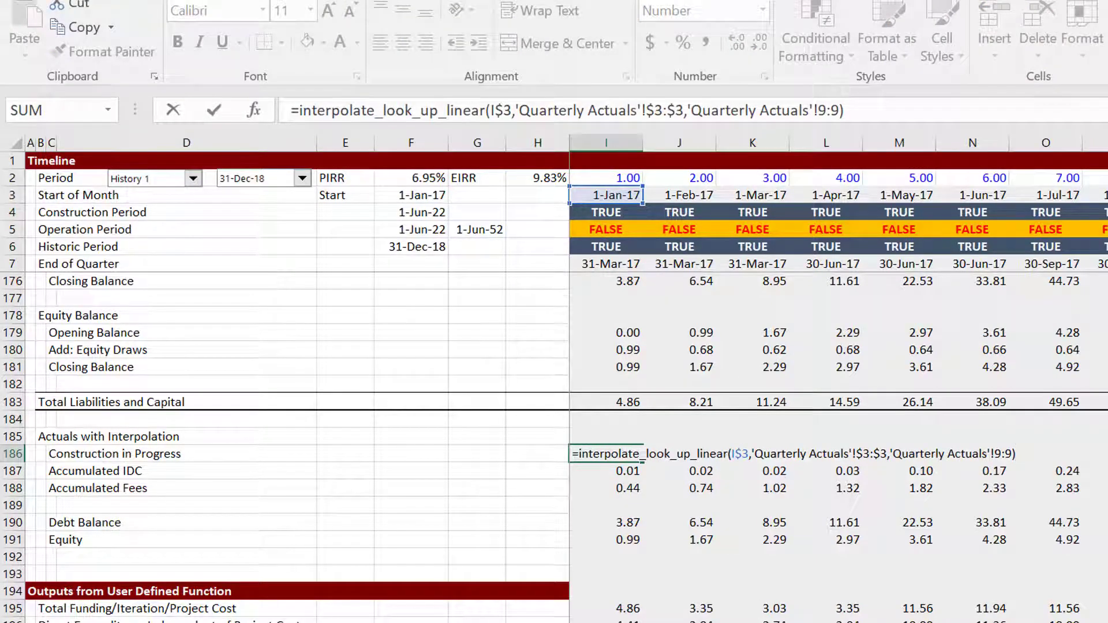
pyautogui.press('Escape')
pyautogui.hotkey('ctrl', 'pagedown')
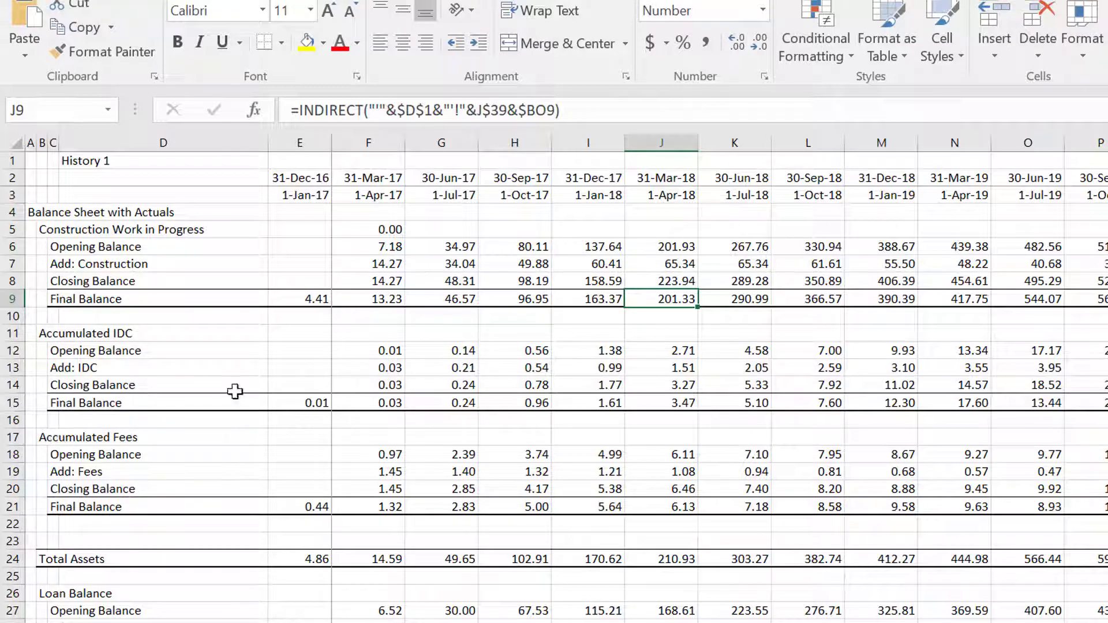
# Look through the quarterly balance sheet from Accumulated IDC and Accumulated Fees down to the Loan Balance section.
pyautogui.click(411, 383)
pyautogui.press('Down')
pyautogui.press('Down')
pyautogui.press('Down')
pyautogui.press('Down')
pyautogui.press('Down')
pyautogui.press('Down')
pyautogui.press('Down')
pyautogui.press('Down')
pyautogui.press('Down')
pyautogui.press('Down')
pyautogui.press('Down')
pyautogui.press('Down')
pyautogui.press('Down')
pyautogui.press('Down')
pyautogui.press('Down')
pyautogui.press('Down')
pyautogui.press('Down')
pyautogui.press('Down')
pyautogui.press('Down')
pyautogui.press('Down')
pyautogui.press('Down')
pyautogui.press('Down')
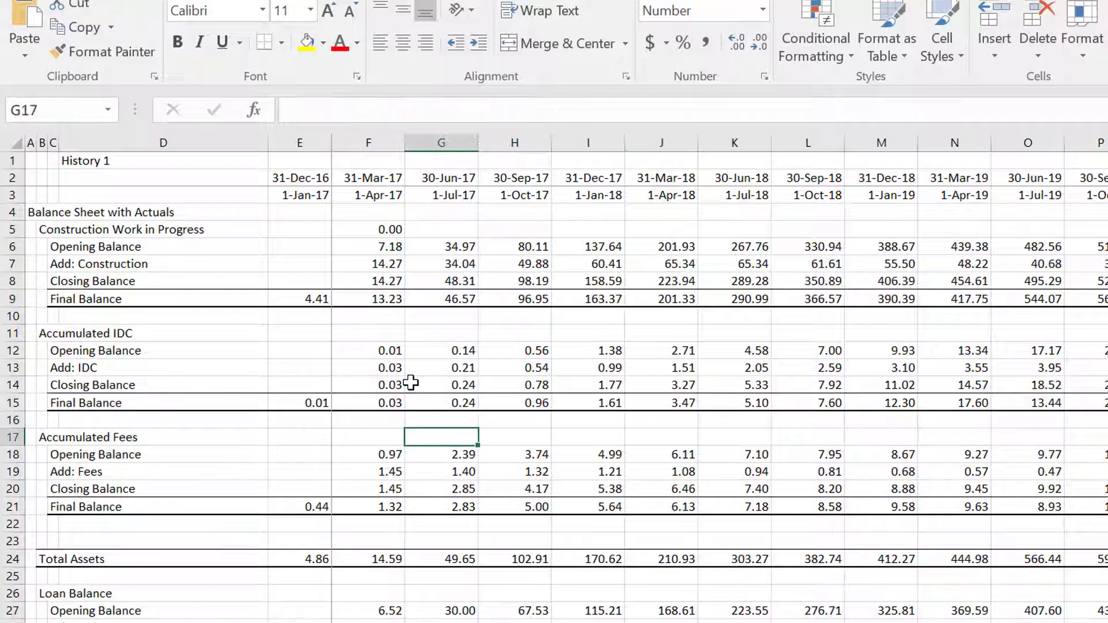
pyautogui.press('Up')
pyautogui.press('Up')
pyautogui.press('Up')
pyautogui.press('Up')
pyautogui.press('Up')
pyautogui.press('Up')
pyautogui.press('Up')
pyautogui.press('Up')
pyautogui.press('Up')
pyautogui.press('Up')
pyautogui.press('Up')
pyautogui.press('Up')
pyautogui.press('Up')
pyautogui.press('Up')
pyautogui.press('Up')
pyautogui.press('Up')
pyautogui.press('Up')
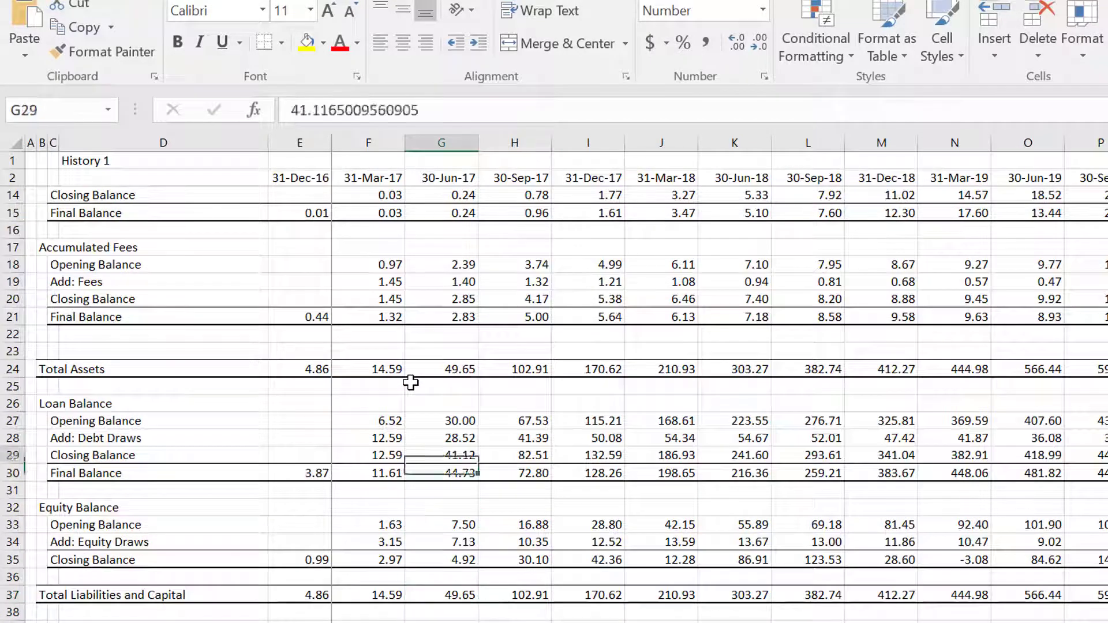
pyautogui.press('Down')
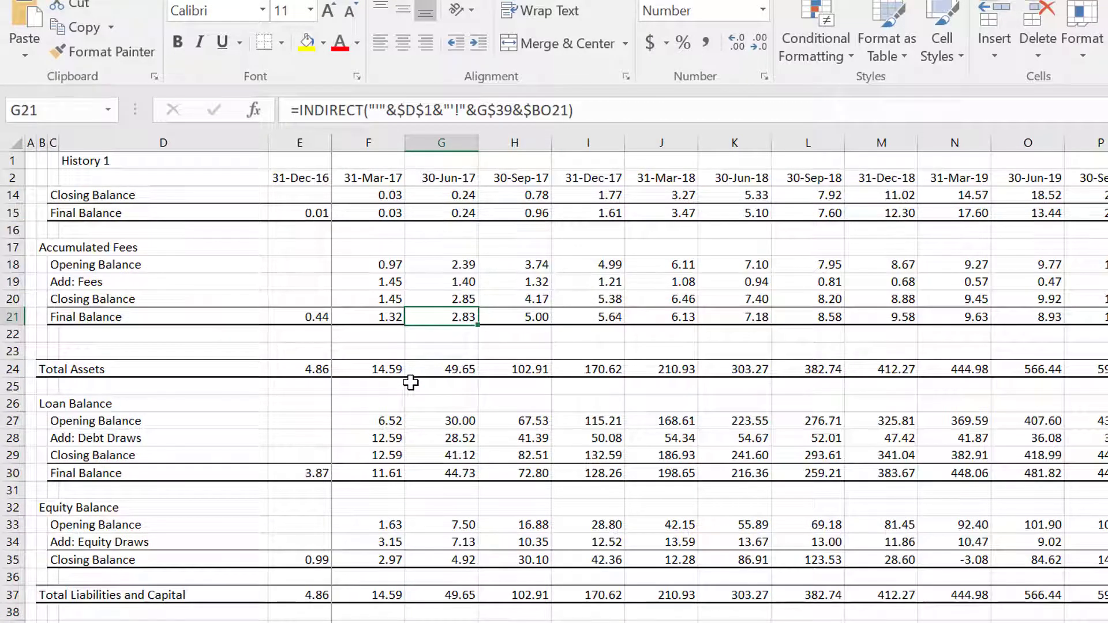
# Check the Loan Balance Closing Balance and Final Balance entries for 30-Jun-17 on the Quarterly Actuals sheet.
pyautogui.press('Down')
pyautogui.press('Down')
pyautogui.press('Down')
pyautogui.press('Down')
pyautogui.press('Down')
pyautogui.press('Down')
pyautogui.press('Down')
pyautogui.press('Down')
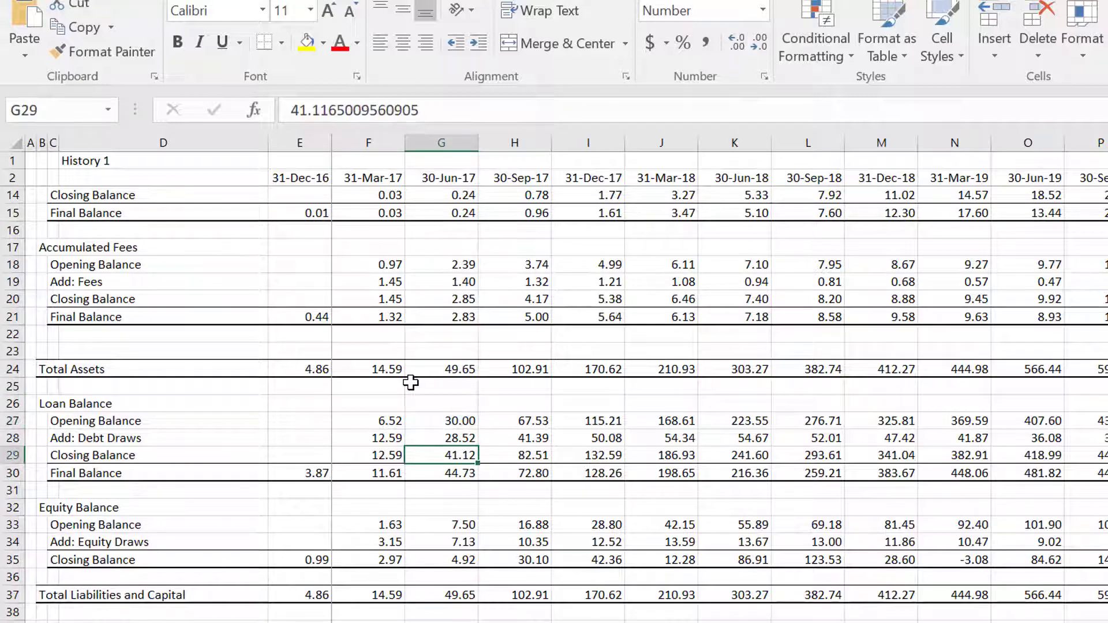
pyautogui.press('Down')
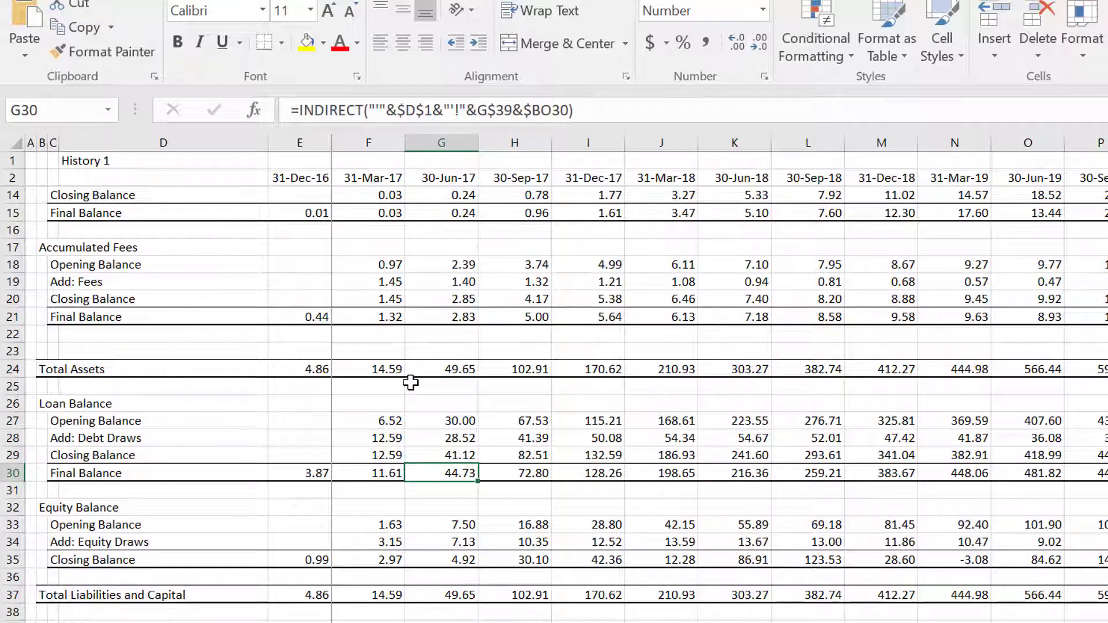
# Return to the Model sheet and examine the monthly interpolated balances under Actuals with Interpolation, including Construction in Progress.
pyautogui.hotkey('ctrl', 'pageup')
pyautogui.press('Left')
pyautogui.press('Left')
pyautogui.press('Right')
pyautogui.press('Right')
pyautogui.press('Down')
pyautogui.press('Down')
pyautogui.press('Down')
pyautogui.press('Down')
pyautogui.press('Up')
pyautogui.press('Up')
pyautogui.press('Up')
pyautogui.press('Up')
pyautogui.press('Up')
pyautogui.press('Down')
pyautogui.press('Right')
pyautogui.press('Right')
pyautogui.press('Right')
pyautogui.press('Right')
pyautogui.press('Left')
pyautogui.press('Left')
pyautogui.press('Left')
pyautogui.press('Left')
pyautogui.press('Left')
pyautogui.press('Right')
pyautogui.press('Right')
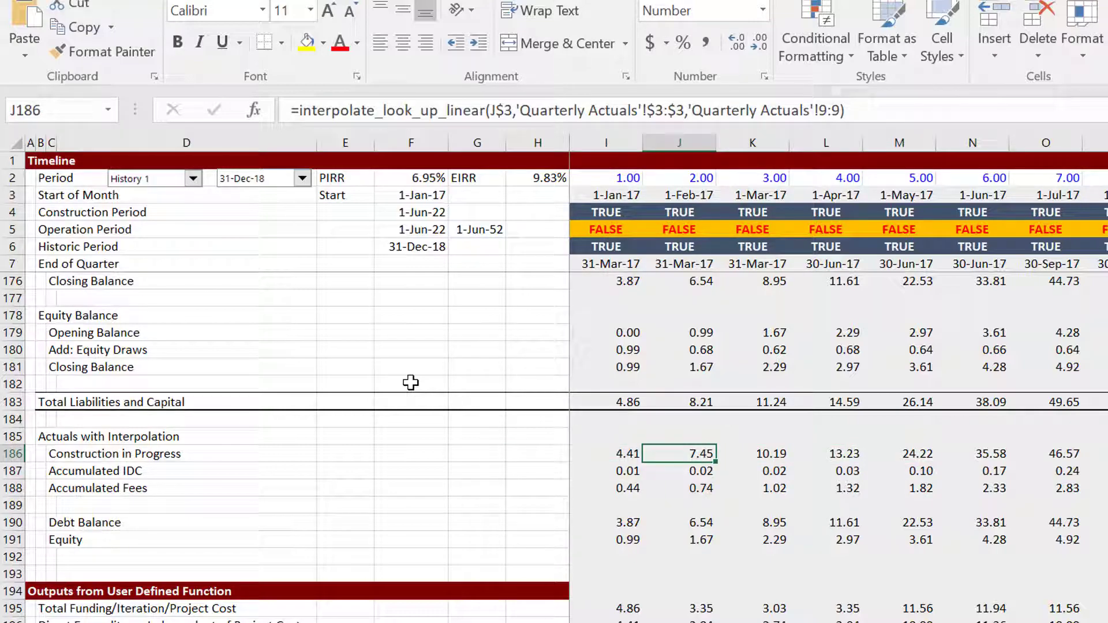
# Go to the Aggregate Sources and Uses of Funds section of the Model sheet and review its uses and sources.
pyautogui.press('pageup')
pyautogui.press('pageup')
pyautogui.press('pageup')
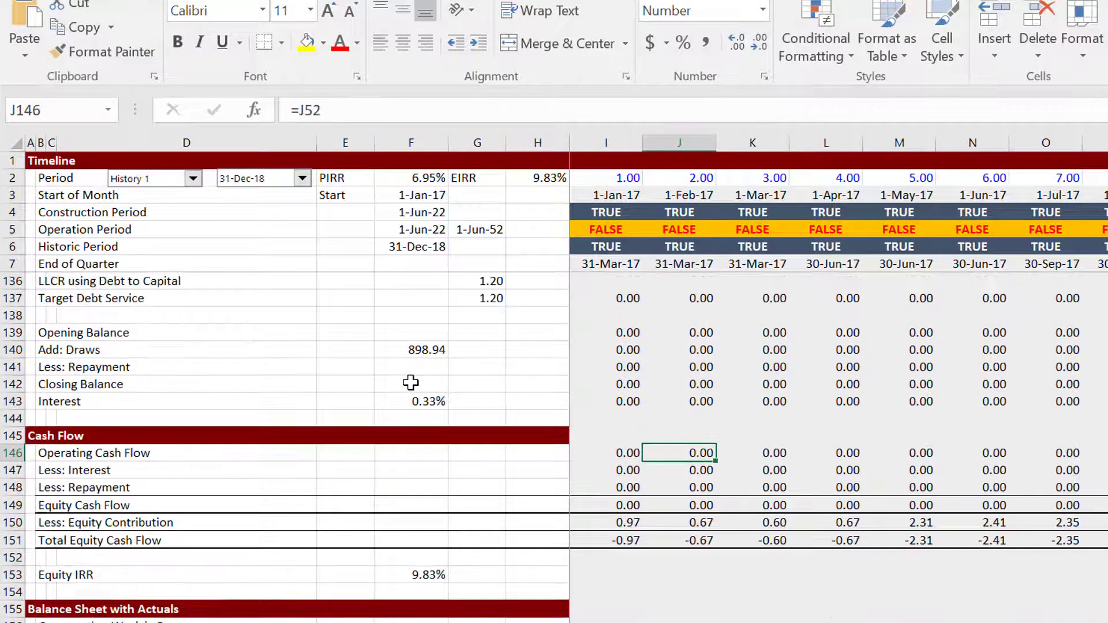
pyautogui.press('pageup')
pyautogui.press('pageup')
pyautogui.press('pageup')
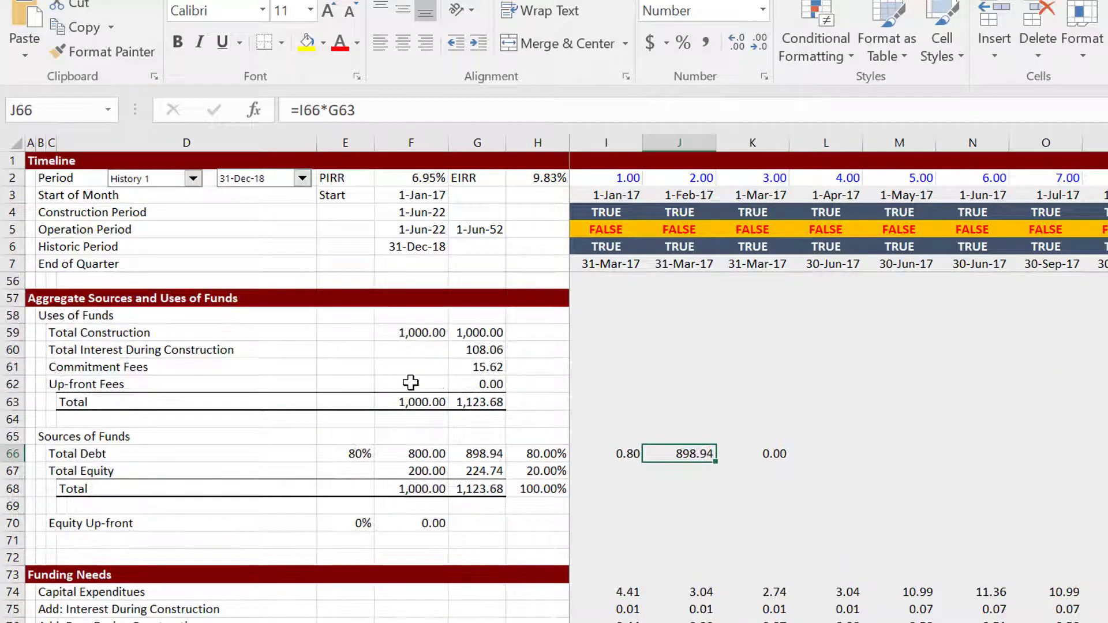
pyautogui.press('Left')
pyautogui.press('Left')
pyautogui.press('Left')
pyautogui.press('Left')
pyautogui.press('Left')
pyautogui.press('Left')
pyautogui.press('Left')
pyautogui.press('Left')
pyautogui.press('Left')
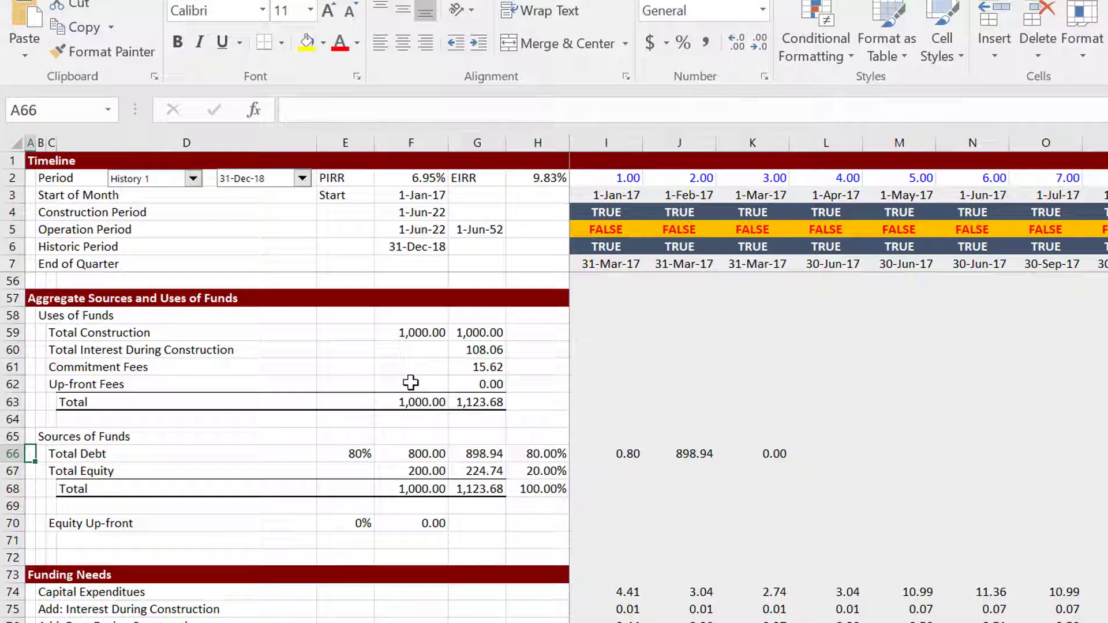
# Open the code of the functions macro and examine the circular_template declaration, array dimensions and start of the iteration loop.
pyautogui.hotkey('alt', 'F8')
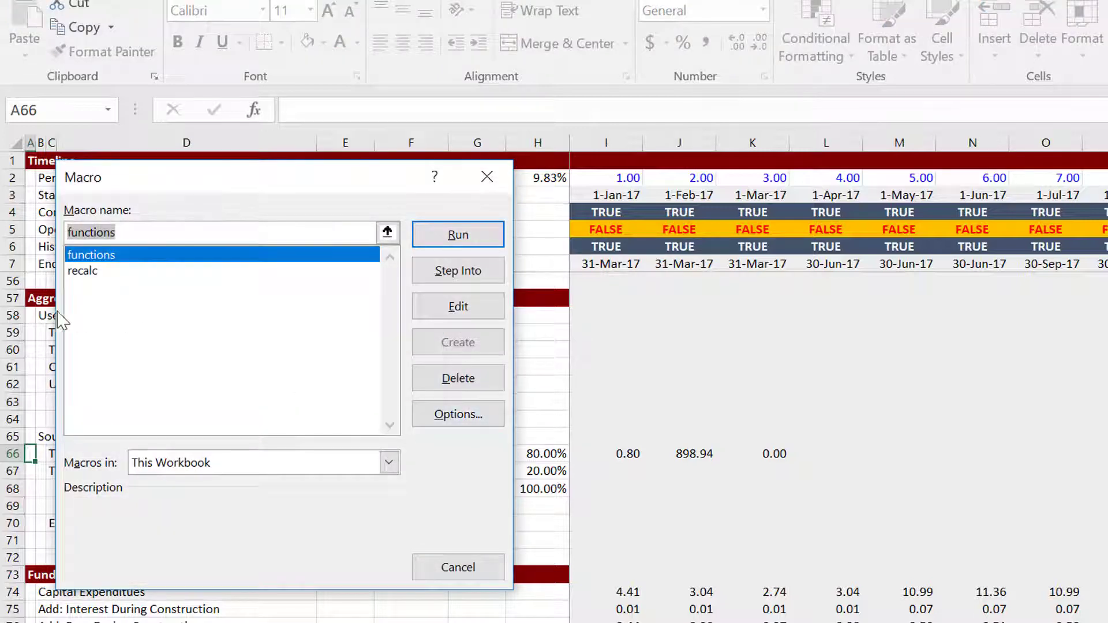
pyautogui.click(430, 311)
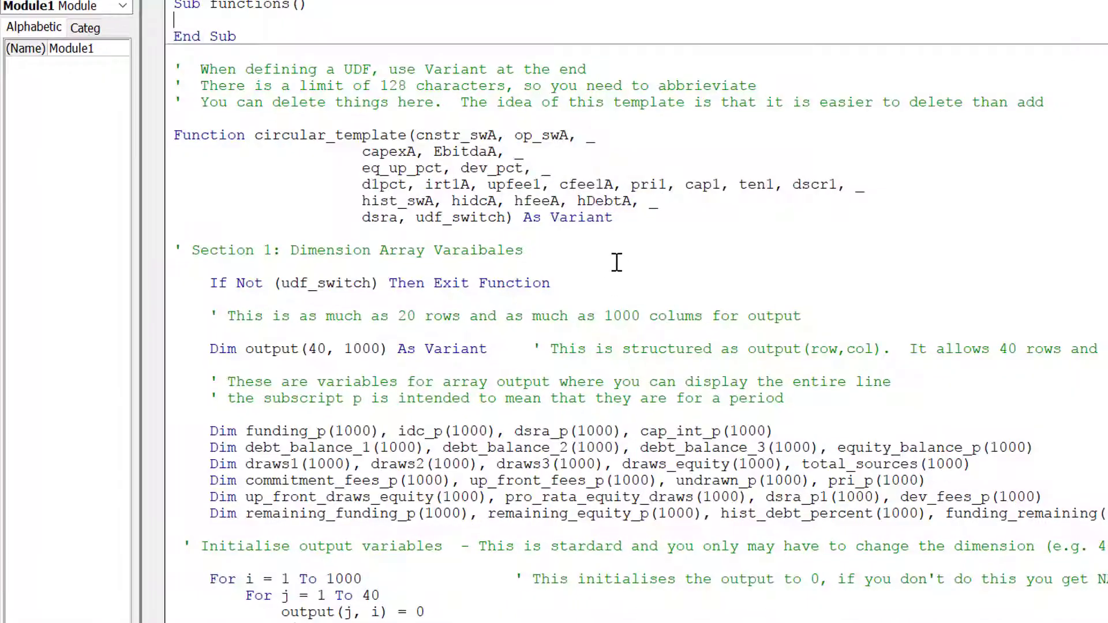
pyautogui.press('Down')
pyautogui.scroll(-20, 617, 261)
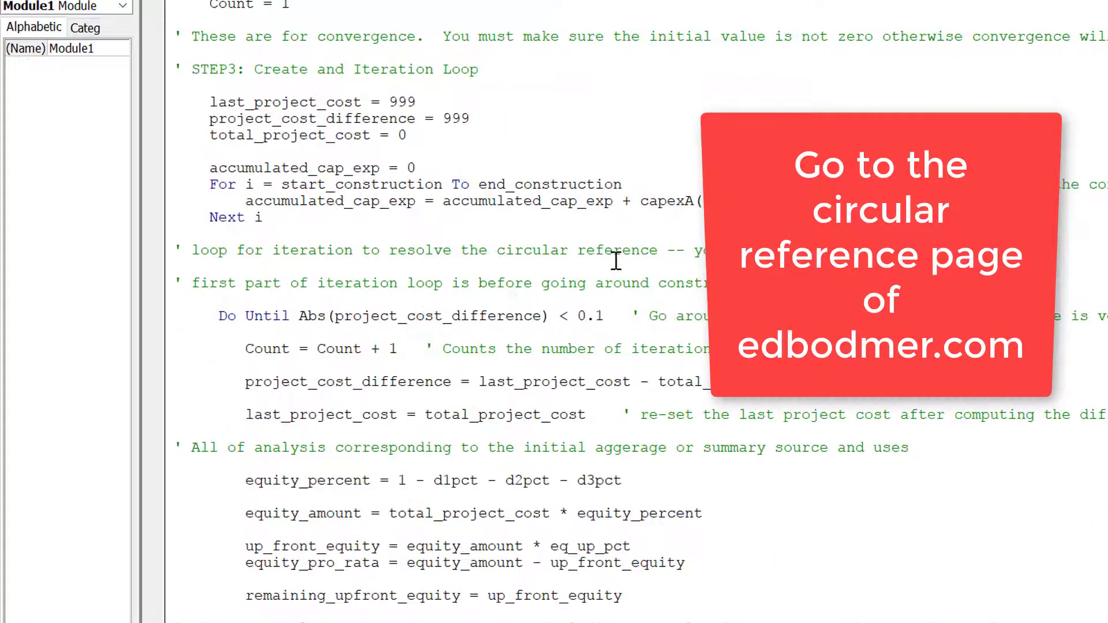
pyautogui.scroll(10, 616, 261)
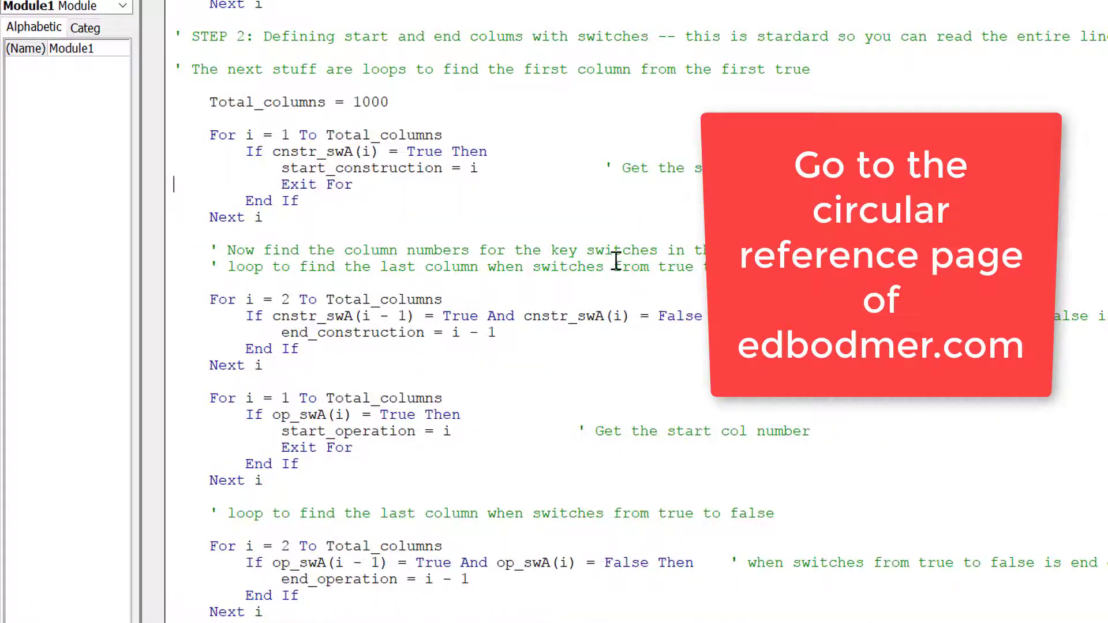
pyautogui.scroll(15, 617, 261)
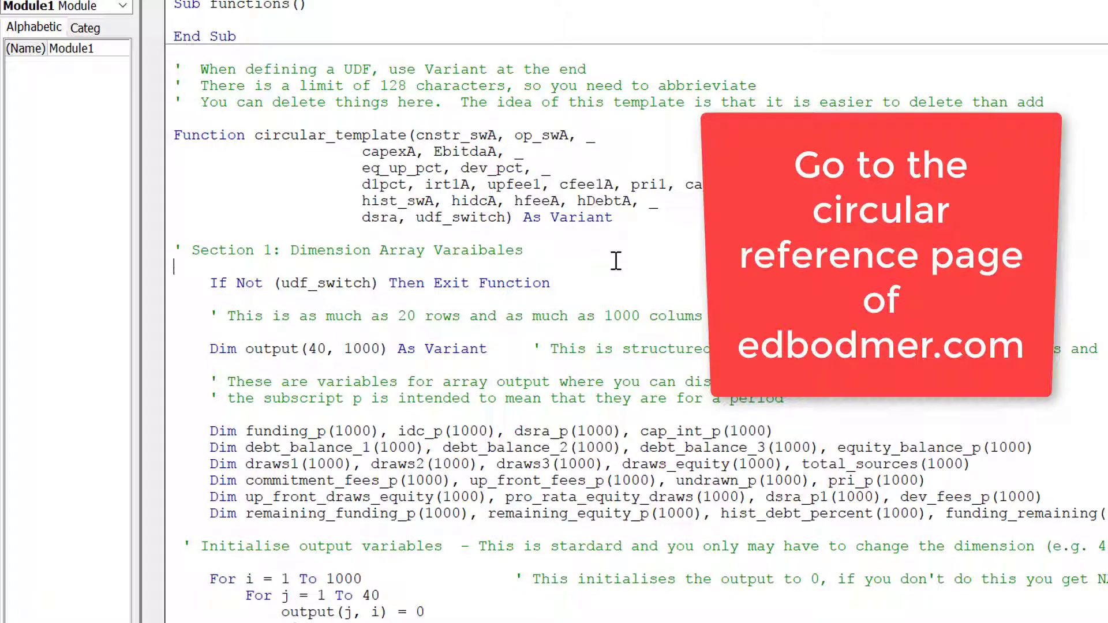
pyautogui.scroll(-15, 617, 261)
pyautogui.scroll(-15, 616, 260)
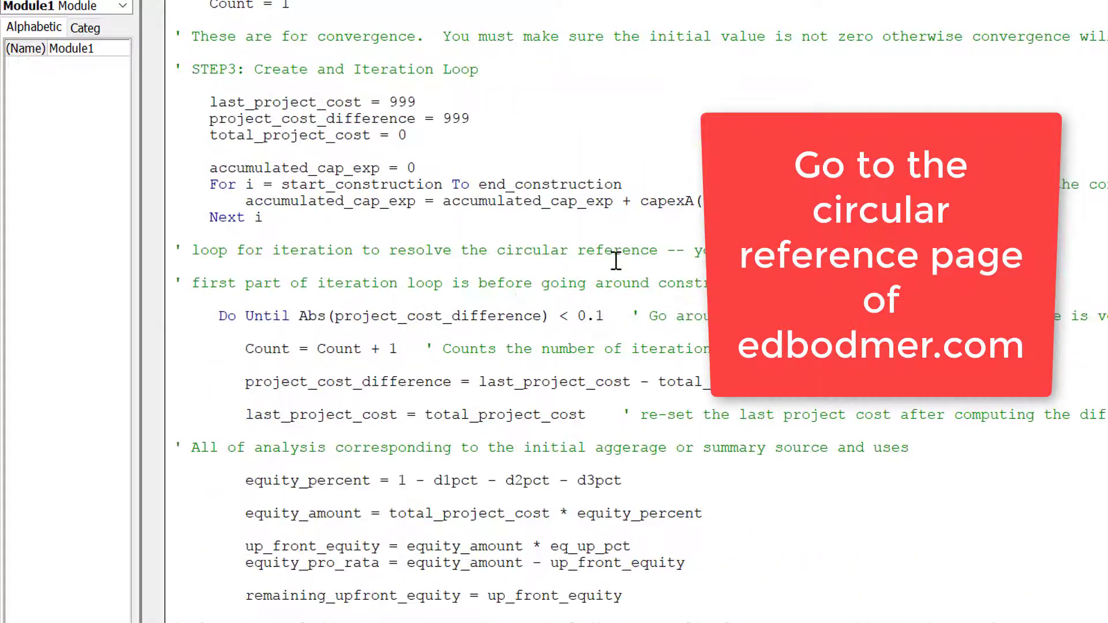
# Read the construction-period loop of circular_template, focusing on the commitment fee and interest during construction code for the separate debt tranches.
pyautogui.press('Down')
pyautogui.scroll(-20, 617, 261)
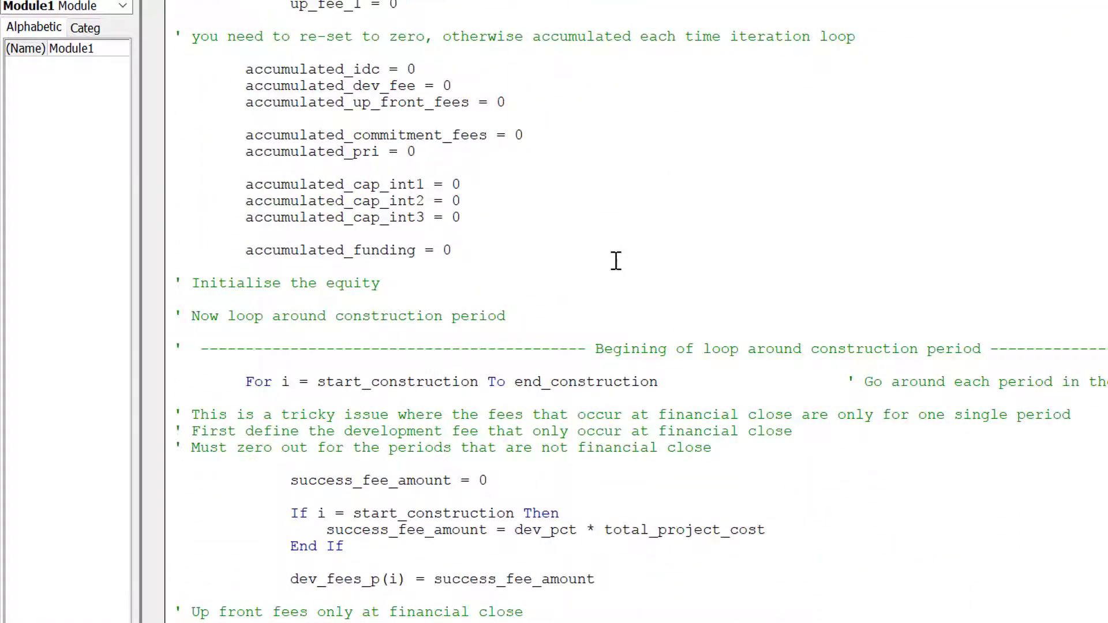
pyautogui.scroll(-13, 616, 260)
pyautogui.press('Up')
pyautogui.press('Up')
pyautogui.press('Up')
pyautogui.press('Up')
pyautogui.press('Up')
pyautogui.press('Up')
pyautogui.press('End')
pyautogui.press('Up')
pyautogui.press('Right')
pyautogui.press('Up')
pyautogui.press('Down')
pyautogui.press('Down')
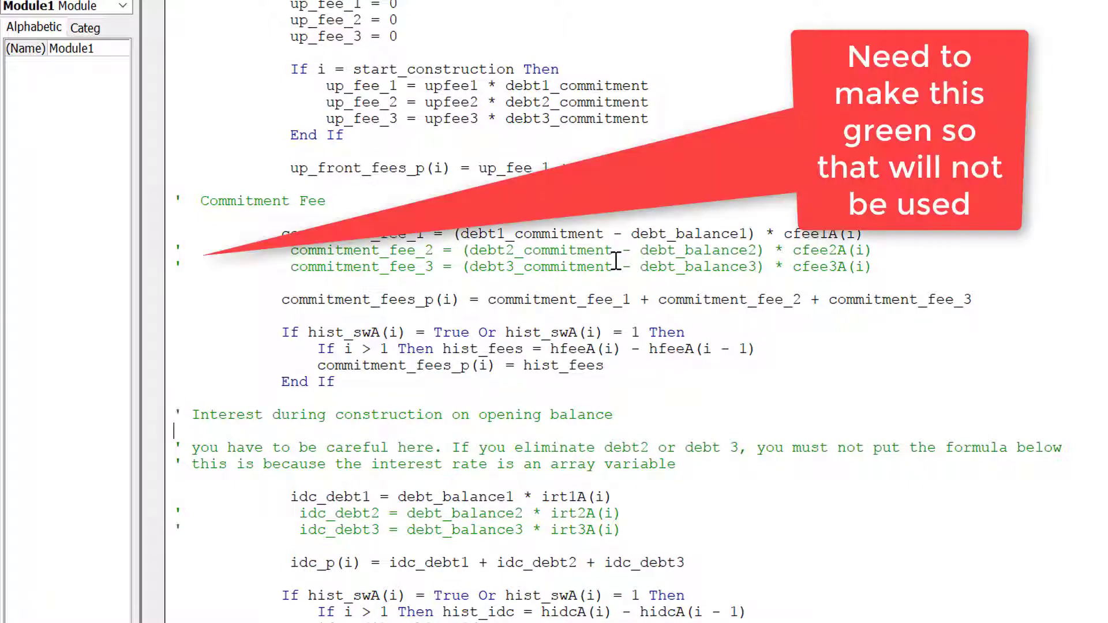
# Examine the funding needs, adjustment for history, and debt and equity draw calculations further down in circular_template.
pyautogui.scroll(-9, 617, 260)
pyautogui.scroll(-15, 617, 261)
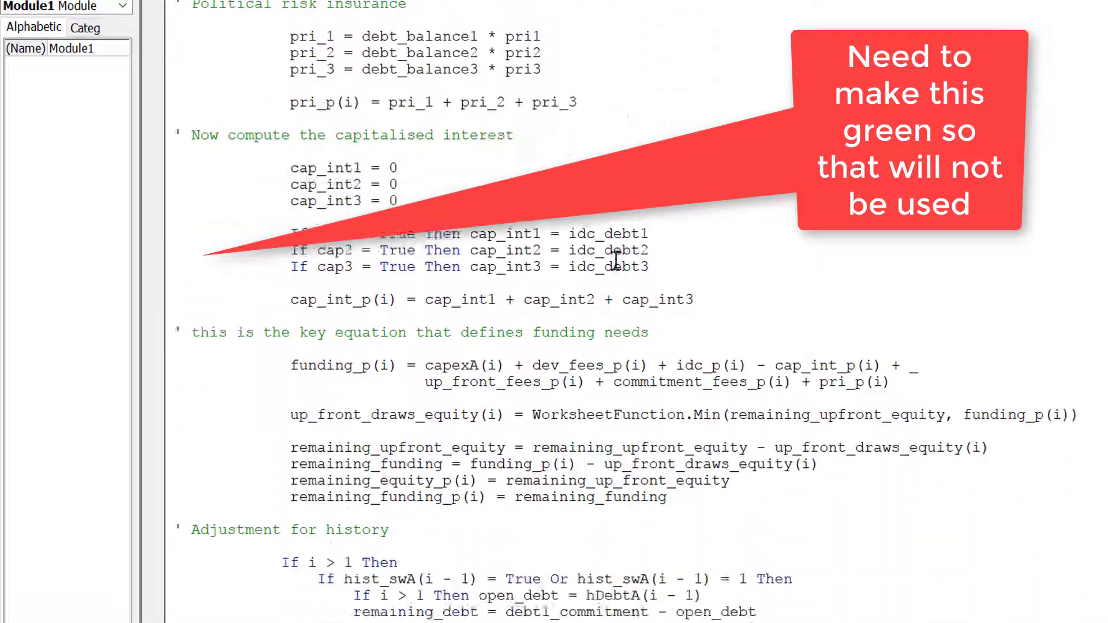
pyautogui.scroll(-6, 616, 261)
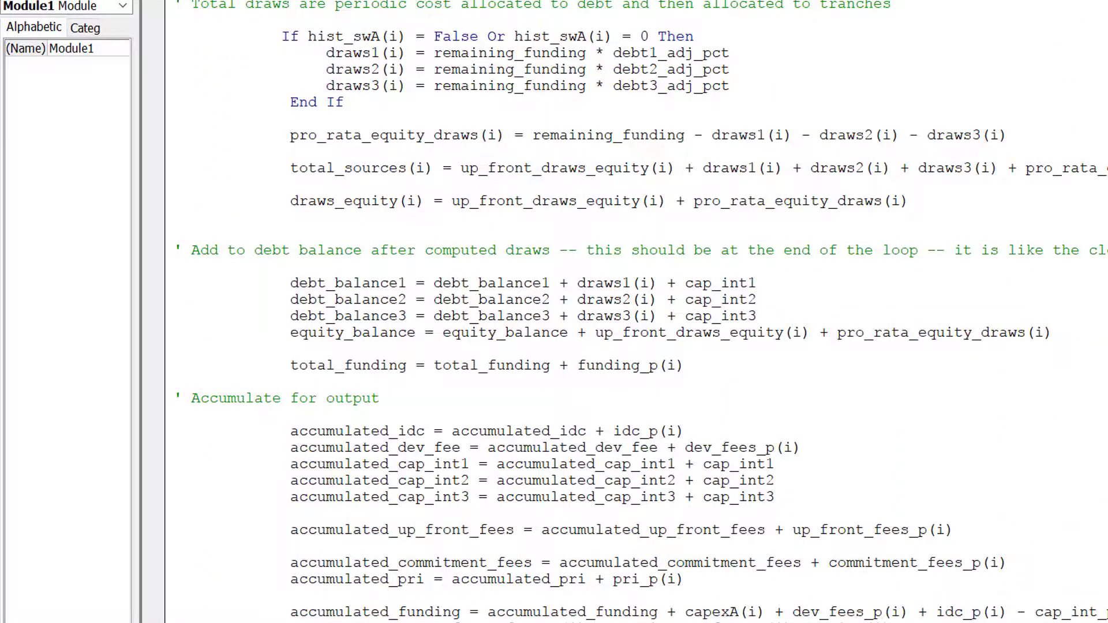
# Return to the workbook and review Funding Needs through the remaining cost, debt and equity balances on the Model sheet.
pyautogui.hotkey('alt', 'F11')
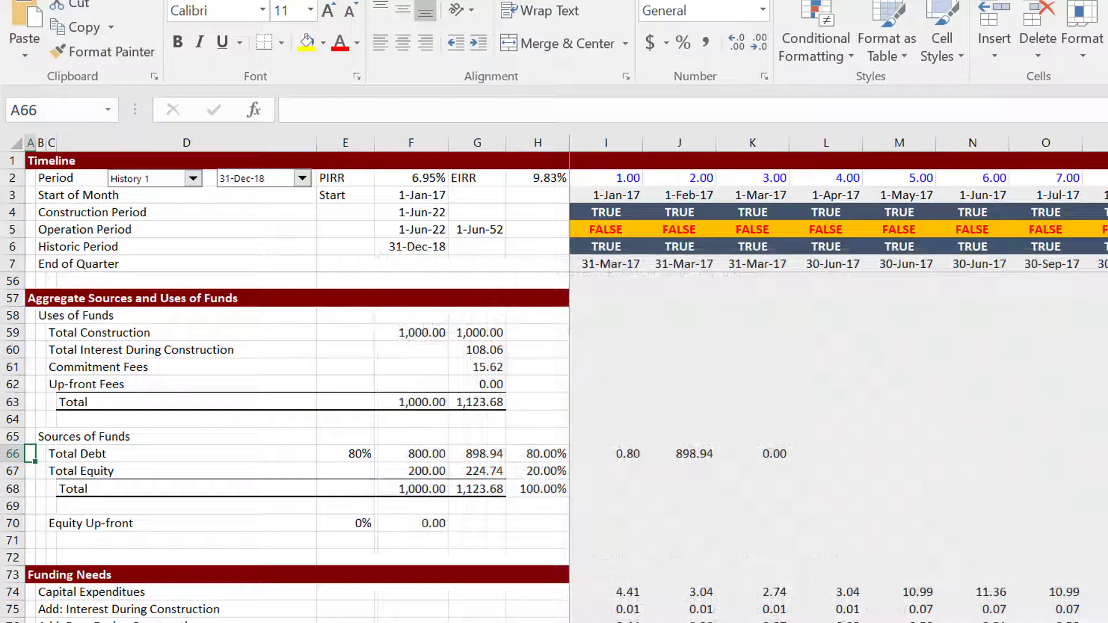
pyautogui.click(605, 377)
pyautogui.press('Left')
pyautogui.press('Down')
pyautogui.press('Down')
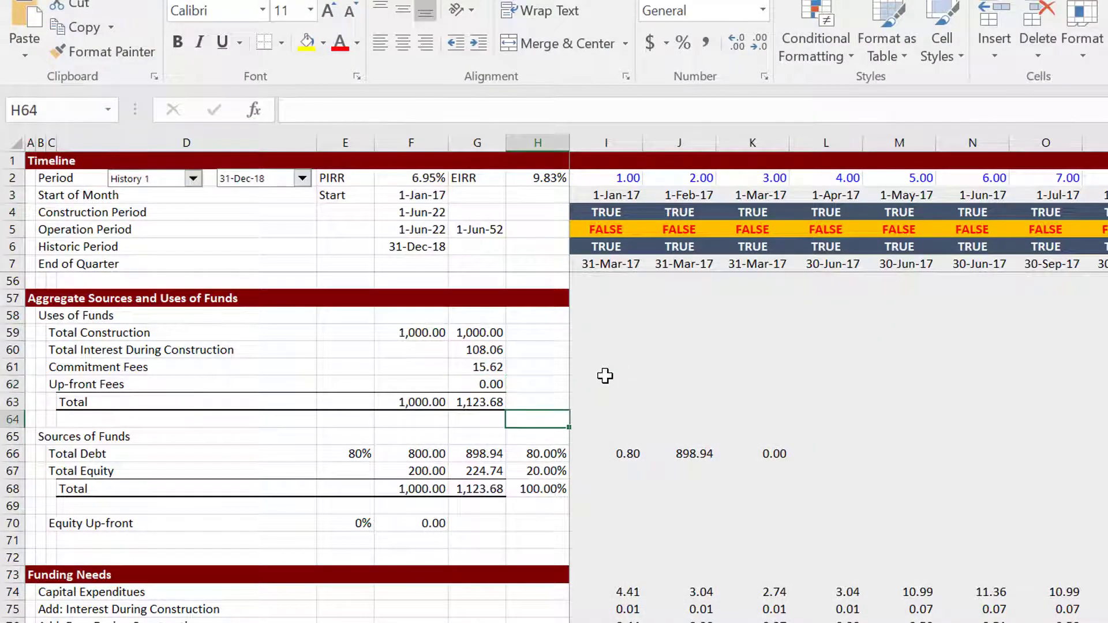
pyautogui.press('Down')
pyautogui.press('Down')
pyautogui.press('Down')
pyautogui.press('Down')
pyautogui.press('Down')
pyautogui.press('Down')
pyautogui.press('Down')
pyautogui.press('Down')
pyautogui.press('Down')
pyautogui.press('Down')
pyautogui.press('Down')
pyautogui.press('Down')
pyautogui.press('Down')
pyautogui.press('Down')
pyautogui.press('Down')
pyautogui.press('Down')
pyautogui.press('Down')
pyautogui.press('Down')
pyautogui.press('Down')
pyautogui.press('Down')
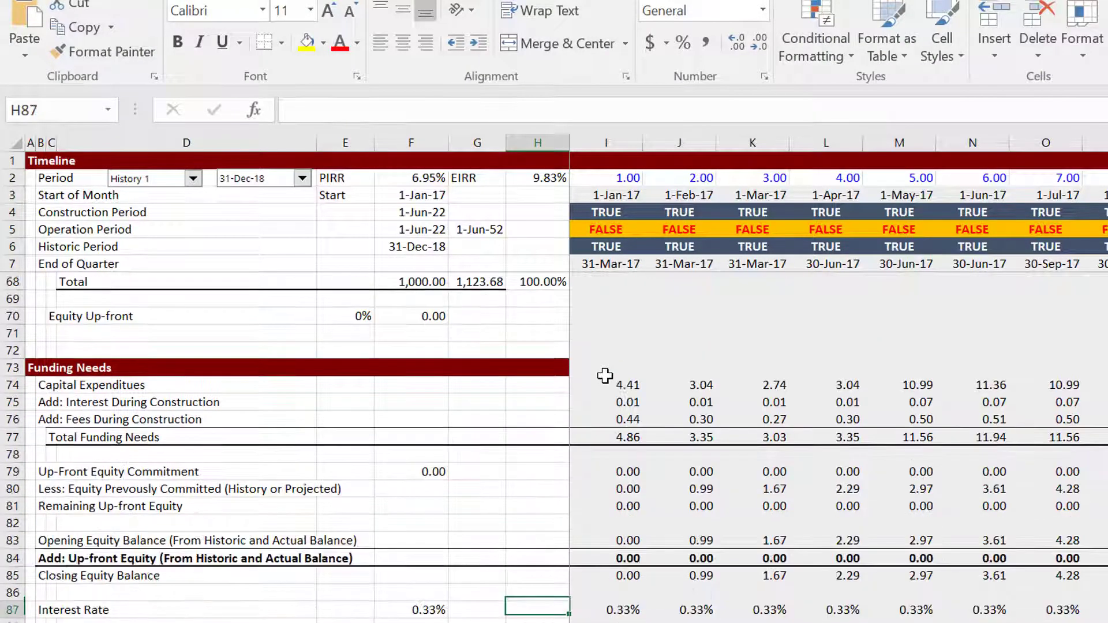
pyautogui.press('Down')
pyautogui.press('Down')
pyautogui.press('Down')
pyautogui.press('Down')
pyautogui.press('Down')
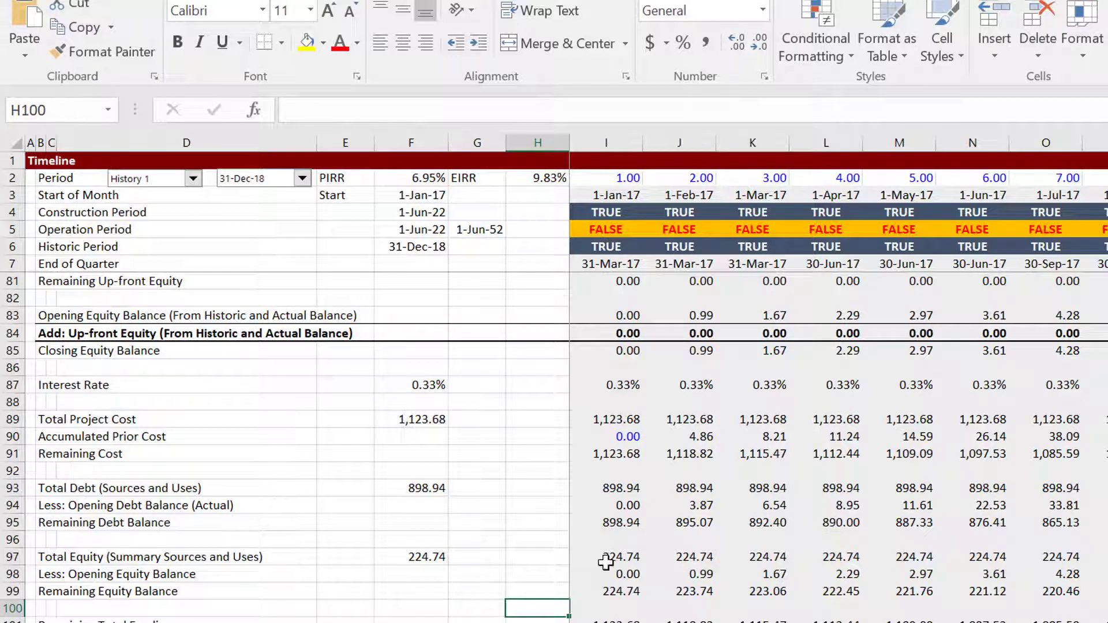
# Switch to the PowerPoint presentation and go through Part 3 to the Adjustments to Model for Actuals slide.
pyautogui.click(578, 622)
pyautogui.click(578, 622)
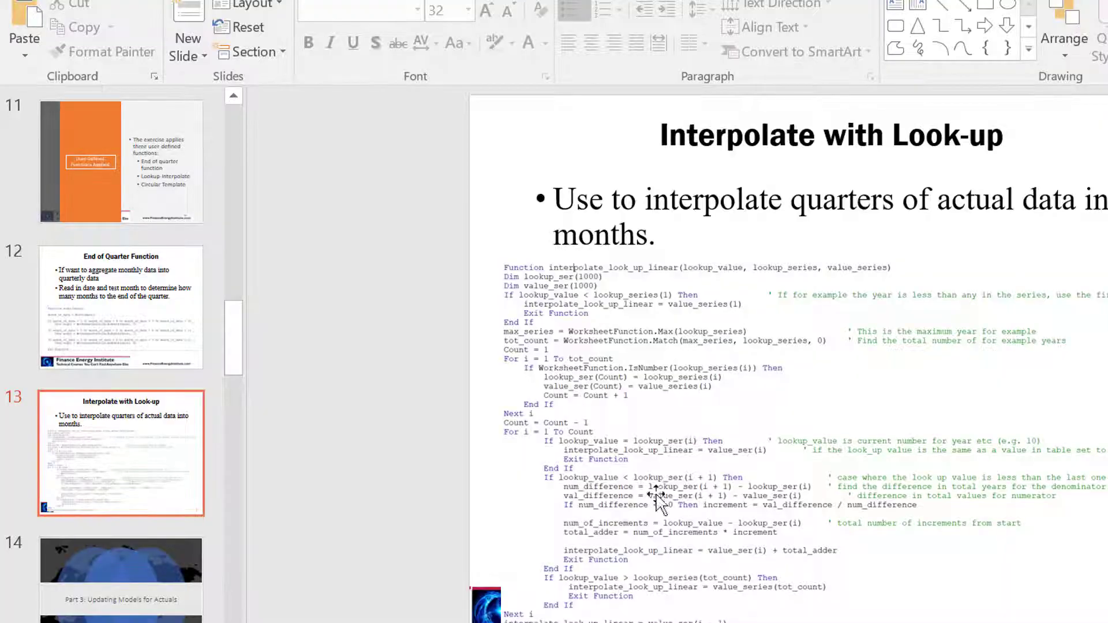
pyautogui.press('pagedown')
pyautogui.press('pageup')
pyautogui.press('pagedown')
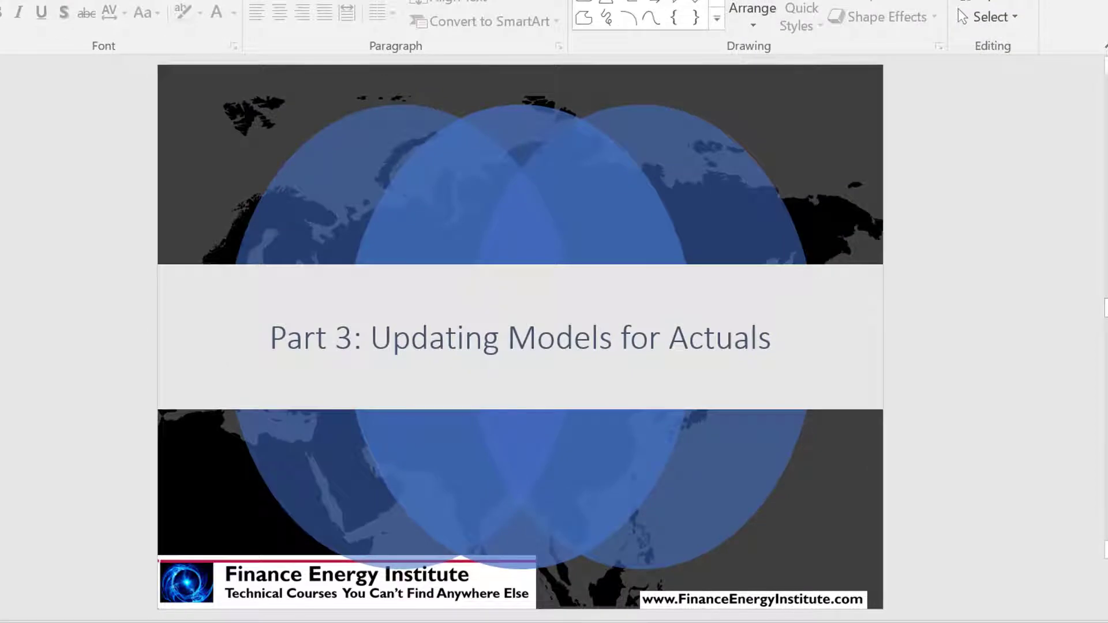
pyautogui.press('pagedown')
pyautogui.press('pagedown')
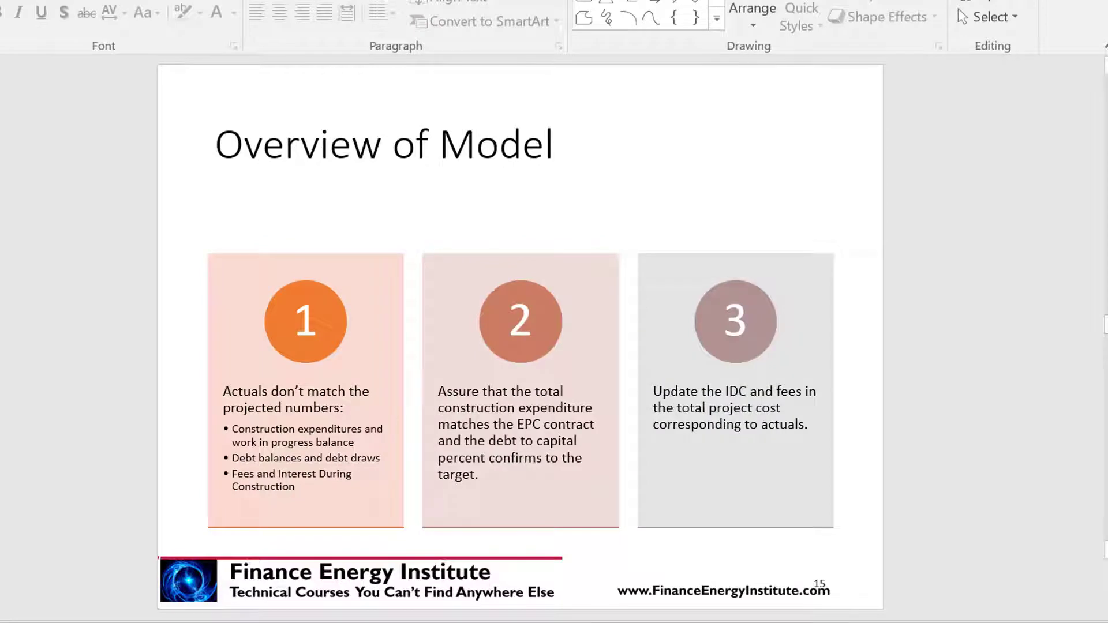
pyautogui.press('pagedown')
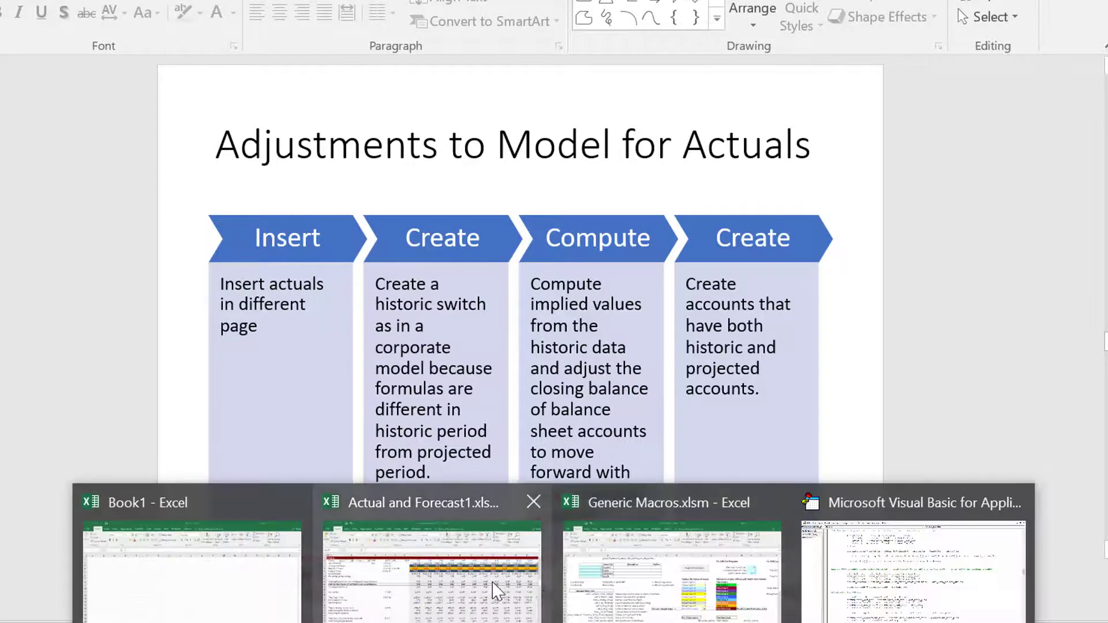
# Switch back to the Actual and Forecast1 workbook and inspect the Last Historic Period formula in F16 of the Model sheet.
pyautogui.click(494, 589)
pyautogui.press('Up')
pyautogui.press('Up')
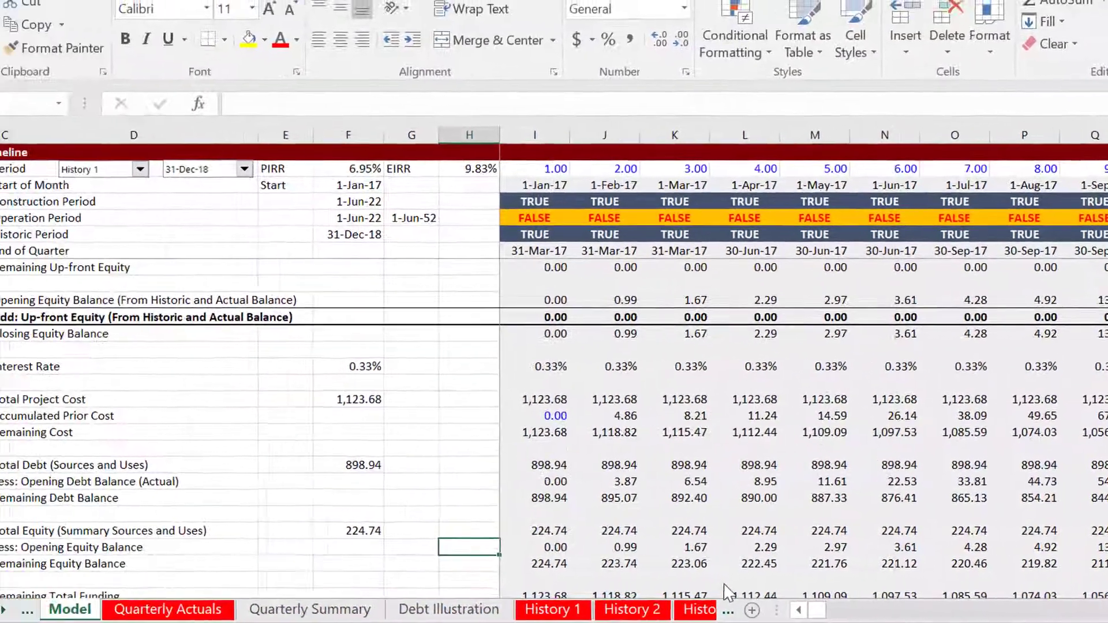
pyautogui.press('pageup')
pyautogui.press('pageup')
pyautogui.press('pageup')
pyautogui.press('pageup')
pyautogui.press('Up')
pyautogui.press('Up')
pyautogui.press('Up')
pyautogui.press('Up')
pyautogui.press('Up')
pyautogui.press('Up')
pyautogui.press('Up')
pyautogui.press('Up')
pyautogui.press('Up')
pyautogui.press('Up')
pyautogui.press('Left')
pyautogui.press('Left')
pyautogui.press('Down')
pyautogui.press('F2')
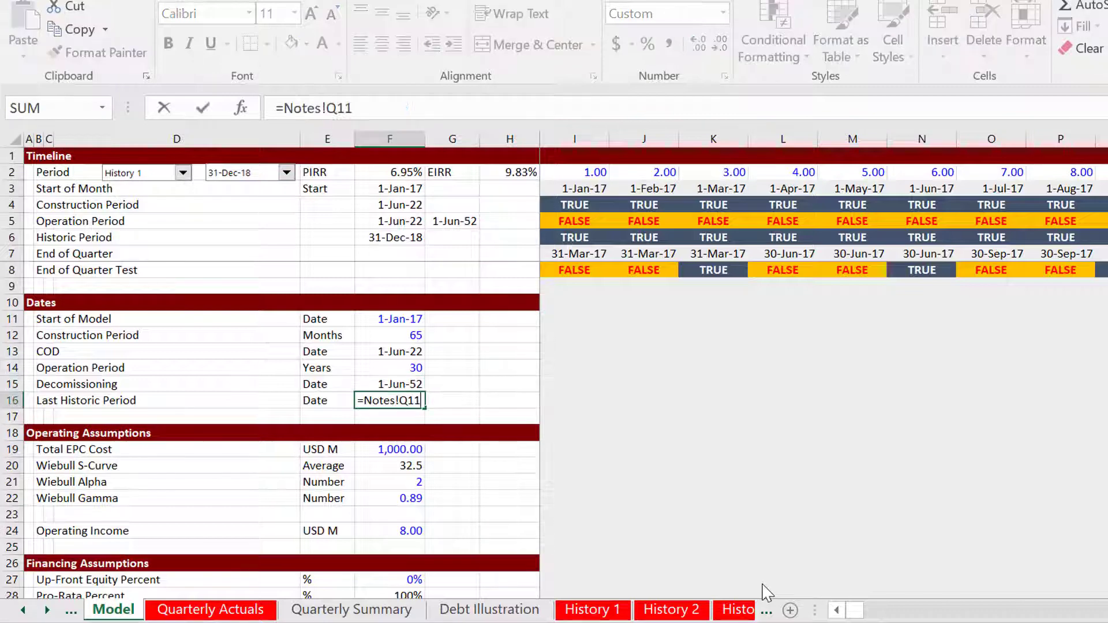
pyautogui.press('Escape')
# Inspect the formula behind the Historic Period date in F6 of the Timeline section.
pyautogui.press('Up')
pyautogui.press('Up')
pyautogui.press('Up')
pyautogui.press('Up')
pyautogui.press('Up')
pyautogui.press('Up')
pyautogui.press('Up')
pyautogui.press('Up')
pyautogui.press('Up')
pyautogui.press('Up')
pyautogui.press('Up')
pyautogui.press('Down')
pyautogui.press('F2')
pyautogui.press('Escape')
# Inspect the historic switch formula in I6 to see which dates it compares.
pyautogui.press('Right')
pyautogui.press('Right')
pyautogui.press('Right')
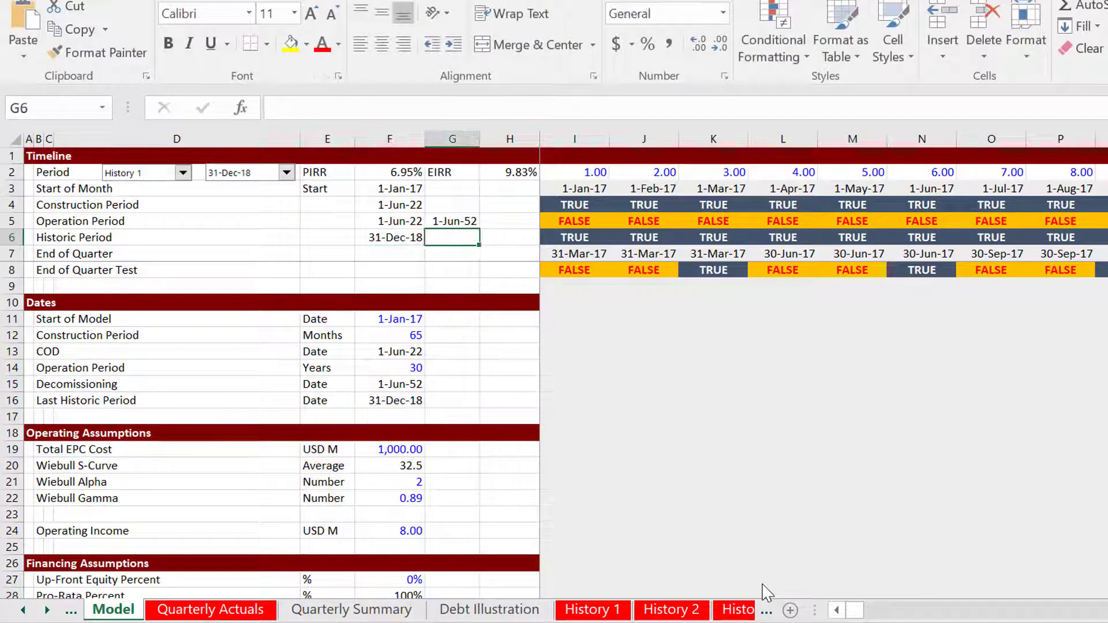
pyautogui.press('F2')
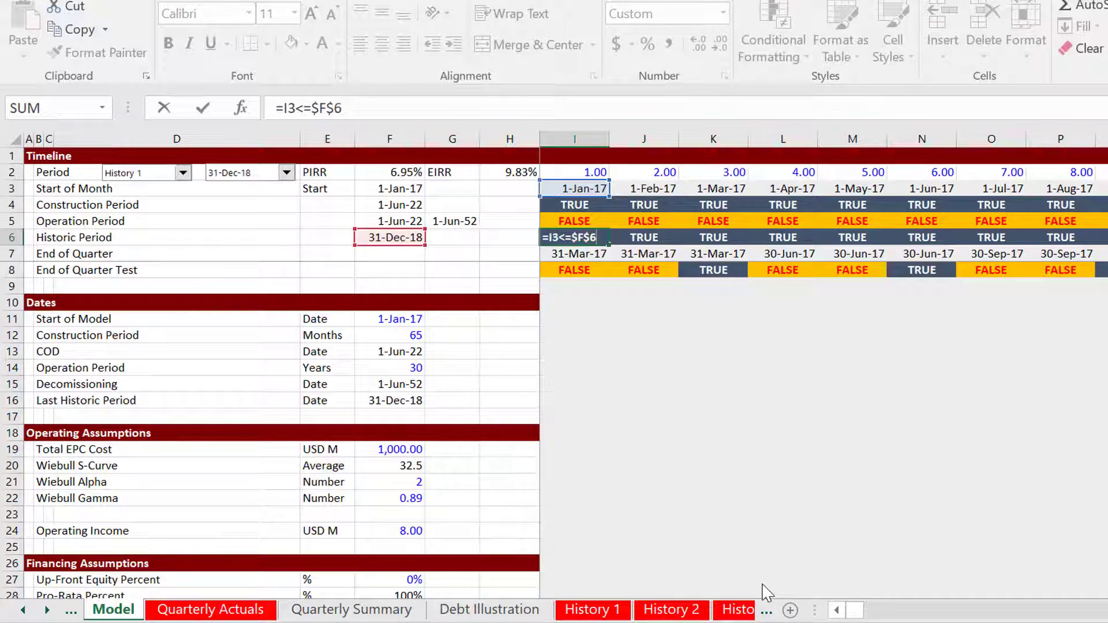
pyautogui.press('Return')
pyautogui.press('Return')
pyautogui.press('Return')
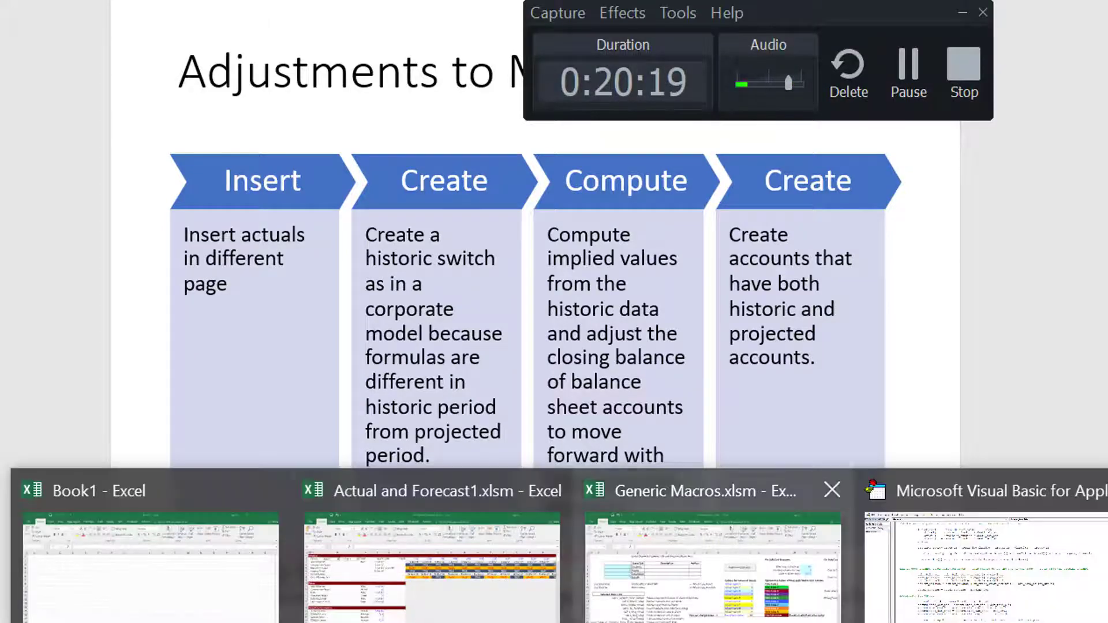
# Reopen the Actual and Forecast1 workbook from the presentation and look through the operating and financing assumptions on the Model sheet.
pyautogui.click(421, 613)
pyautogui.press('Left')
pyautogui.press('Left')
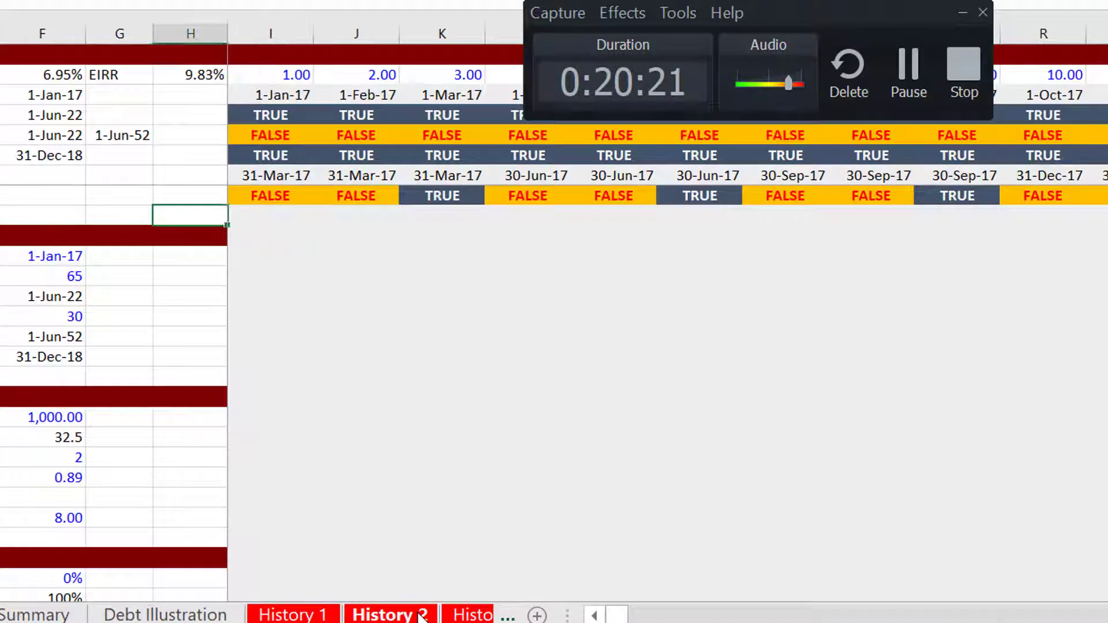
pyautogui.press('Down')
pyautogui.press('Down')
pyautogui.press('Down')
pyautogui.press('Down')
pyautogui.press('Down')
pyautogui.press('Down')
pyautogui.press('Down')
pyautogui.press('Down')
pyautogui.press('Down')
pyautogui.press('Down')
pyautogui.press('Down')
pyautogui.press('Down')
pyautogui.press('Down')
pyautogui.press('Down')
pyautogui.press('Down')
pyautogui.press('Down')
pyautogui.press('Down')
pyautogui.press('Down')
pyautogui.press('Down')
pyautogui.press('Down')
pyautogui.press('Down')
pyautogui.press('Down')
pyautogui.press('Down')
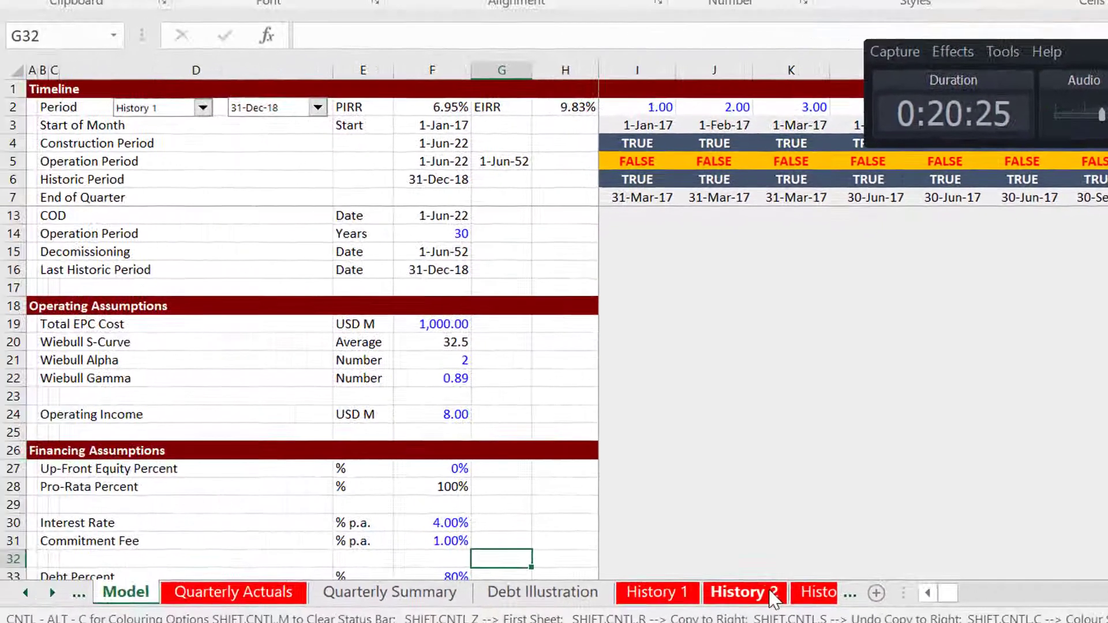
# Look through the construction, sources and uses, debt and cash flow sections of the Model sheet.
pyautogui.press('pagedown')
pyautogui.press('pagedown')
pyautogui.press('pagedown')
pyautogui.press('pagedown')
pyautogui.press('pagedown')
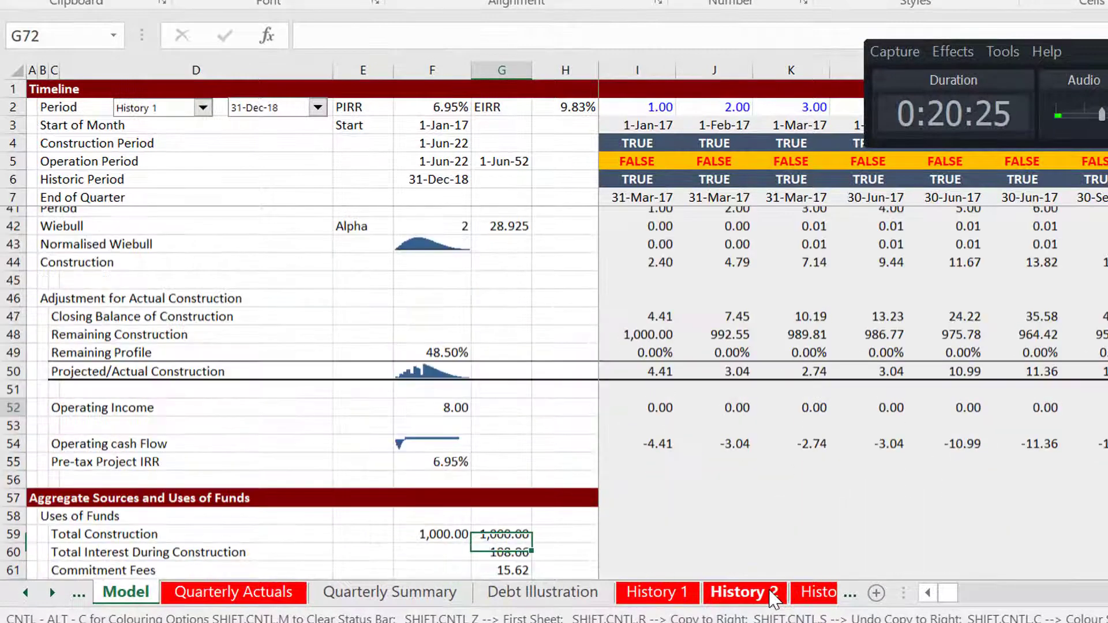
pyautogui.press('pagedown')
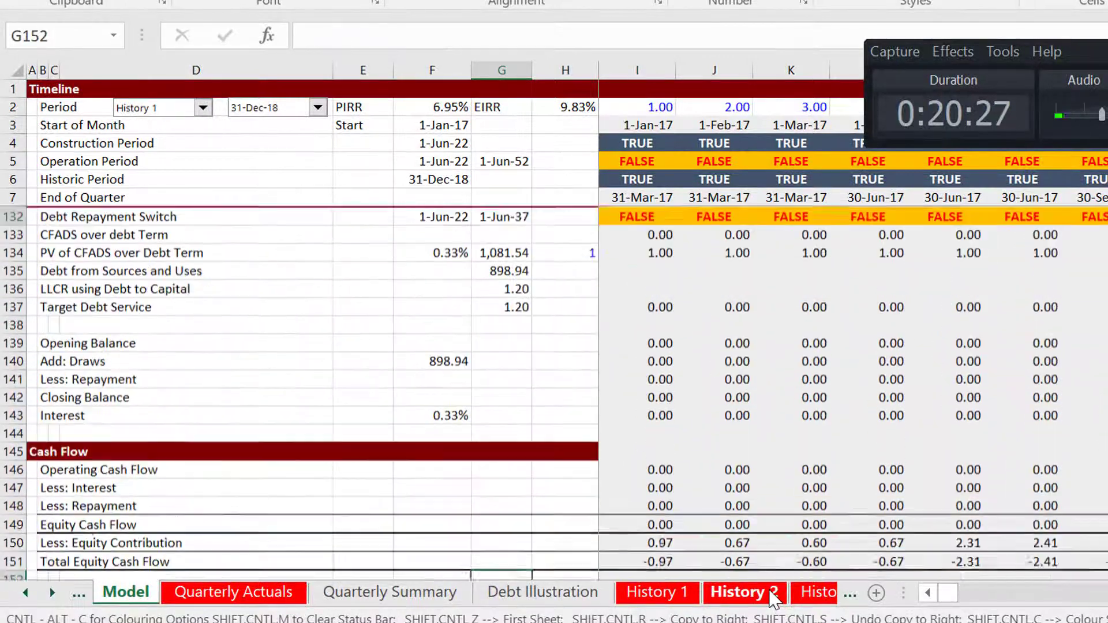
pyautogui.press('Up')
pyautogui.press('Right')
pyautogui.press('Right')
pyautogui.press('pageup')
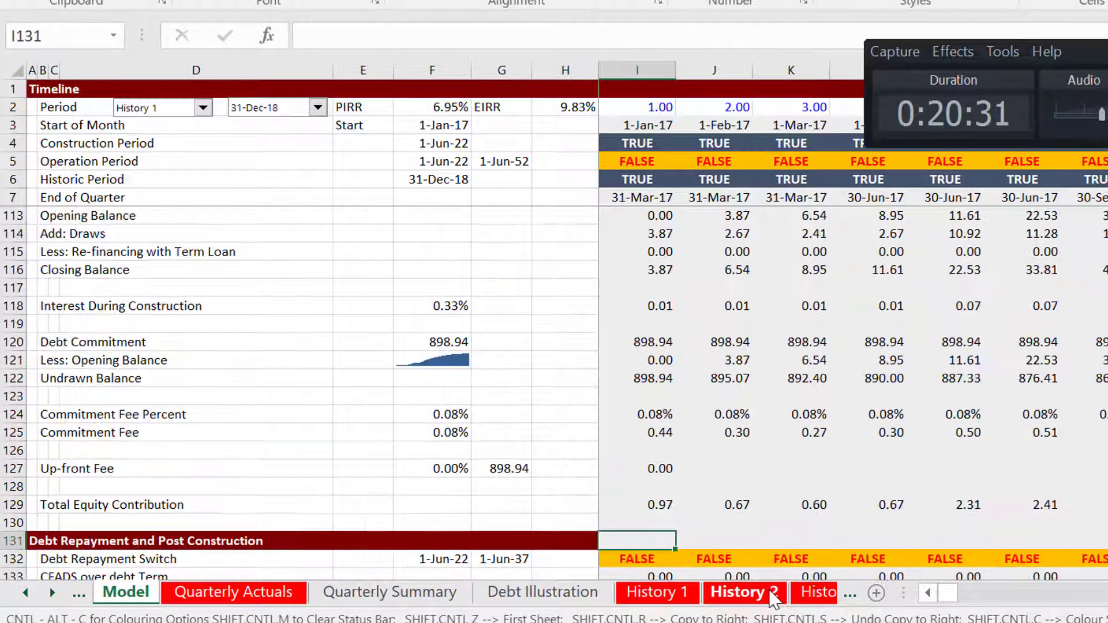
# Inspect the Add: Construction formula in I158 of the Balance Sheet with Actuals section.
pyautogui.press('pagedown')
pyautogui.press('pagedown')
pyautogui.press('Up')
pyautogui.press('Up')
pyautogui.press('Up')
pyautogui.press('Up')
pyautogui.press('Up')
pyautogui.press('Up')
pyautogui.press('Up')
pyautogui.press('Up')
pyautogui.press('Up')
pyautogui.press('Up')
pyautogui.press('Up')
pyautogui.press('Up')
pyautogui.press('Up')
pyautogui.press('Up')
pyautogui.press('Down')
pyautogui.press('F2')
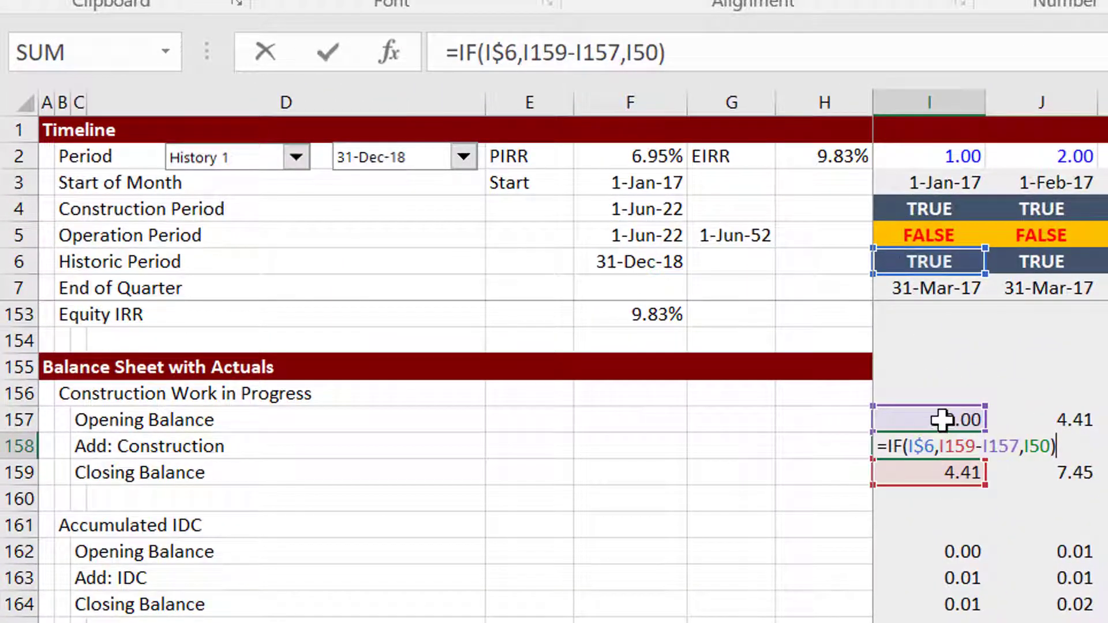
# Inspect the Add: IDC formula in I163 of the Accumulated IDC account.
pyautogui.click(959, 543)
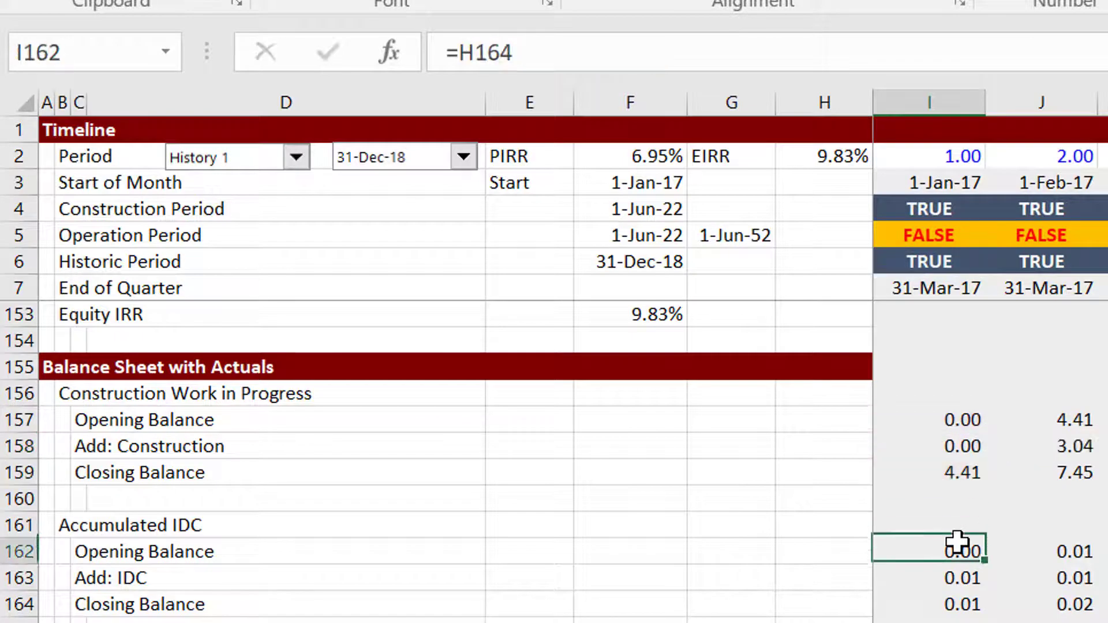
pyautogui.press('Down')
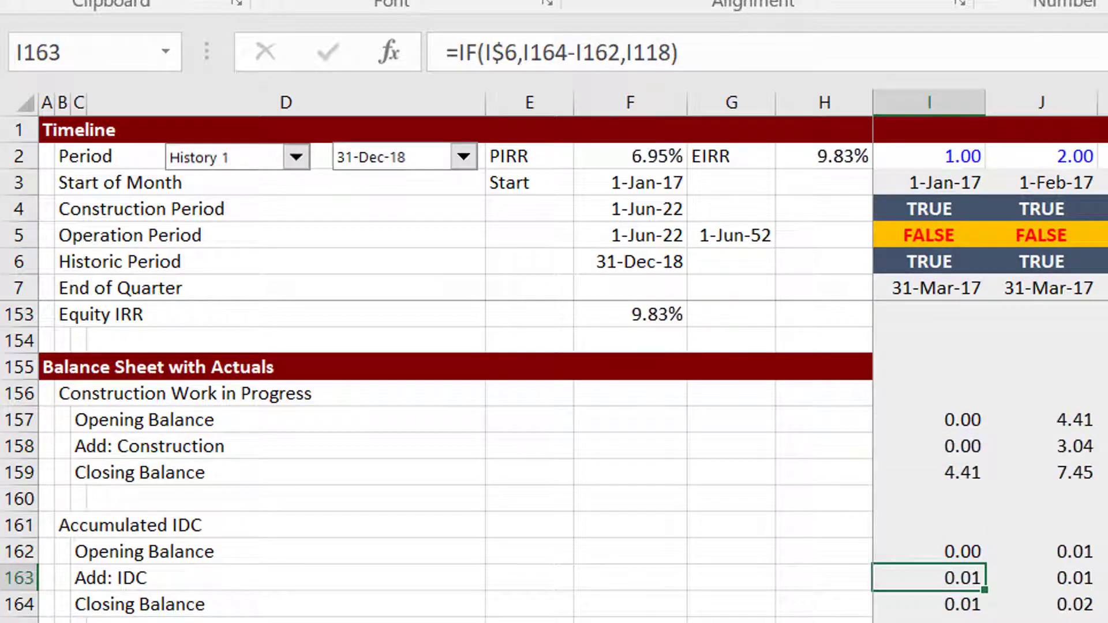
pyautogui.press('F2')
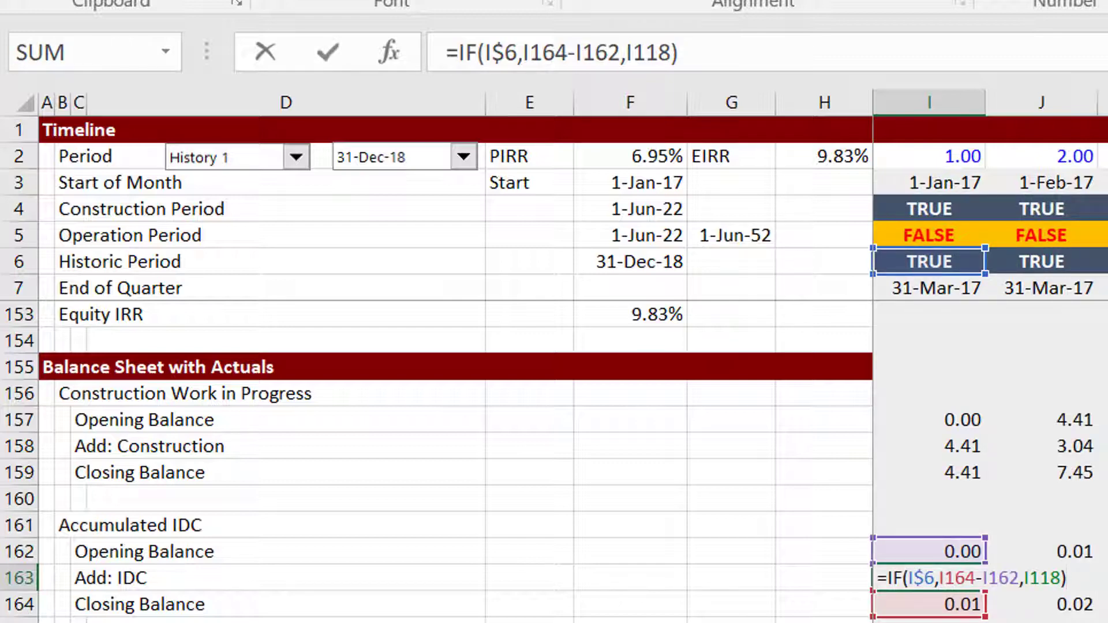
pyautogui.press('Return')
# Inspect the Add: Debt Draws formula in I175 of the Loan Balance account, below Accumulated Fees.
pyautogui.press('Down')
pyautogui.press('Down')
pyautogui.press('Down')
pyautogui.press('Down')
pyautogui.press('Down')
pyautogui.press('Down')
pyautogui.press('Down')
pyautogui.press('Down')
pyautogui.press('Down')
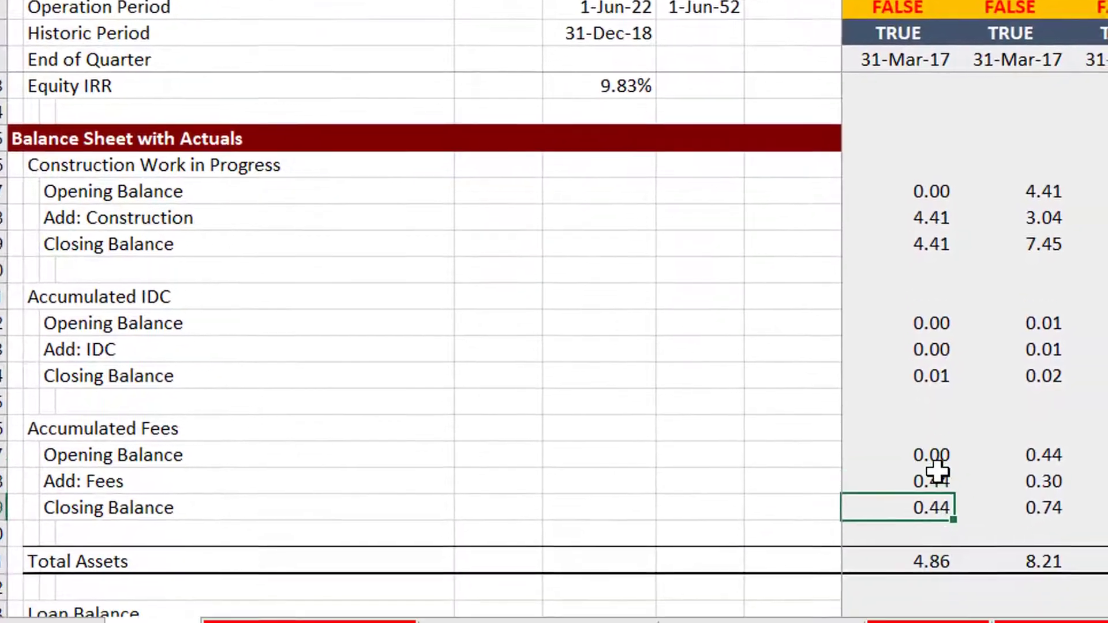
pyautogui.press('Down')
pyautogui.press('Down')
pyautogui.press('Down')
pyautogui.press('Down')
pyautogui.press('Down')
pyautogui.press('Down')
pyautogui.press('Down')
pyautogui.press('Down')
pyautogui.press('Down')
pyautogui.press('Up')
pyautogui.press('Up')
pyautogui.press('Up')
pyautogui.press('Up')
pyautogui.press('Up')
pyautogui.press('Up')
pyautogui.press('Up')
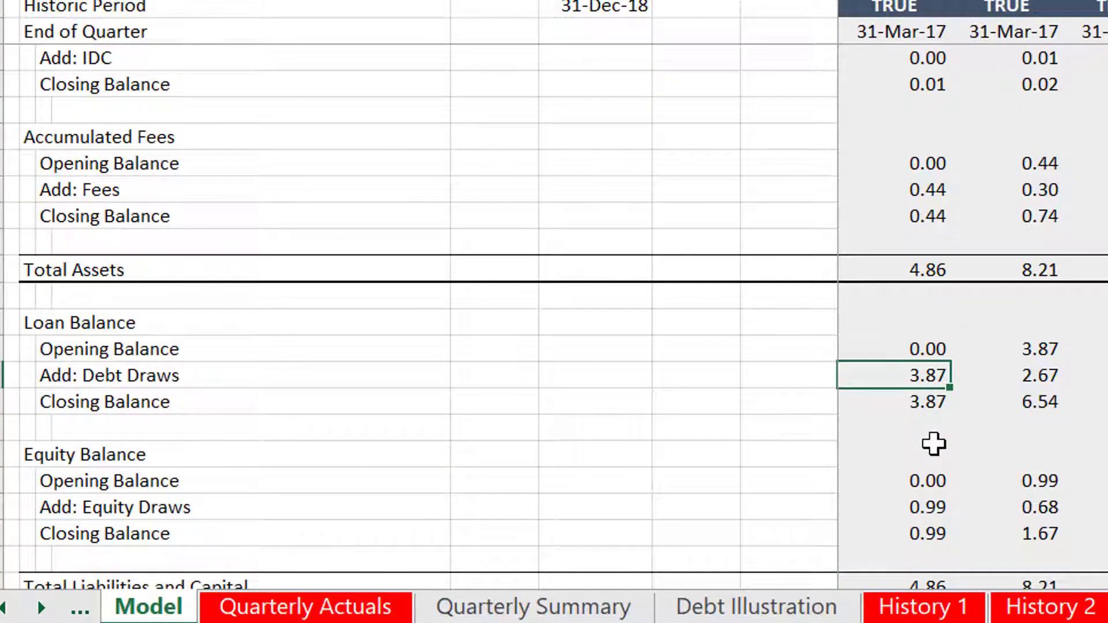
pyautogui.press('F2')
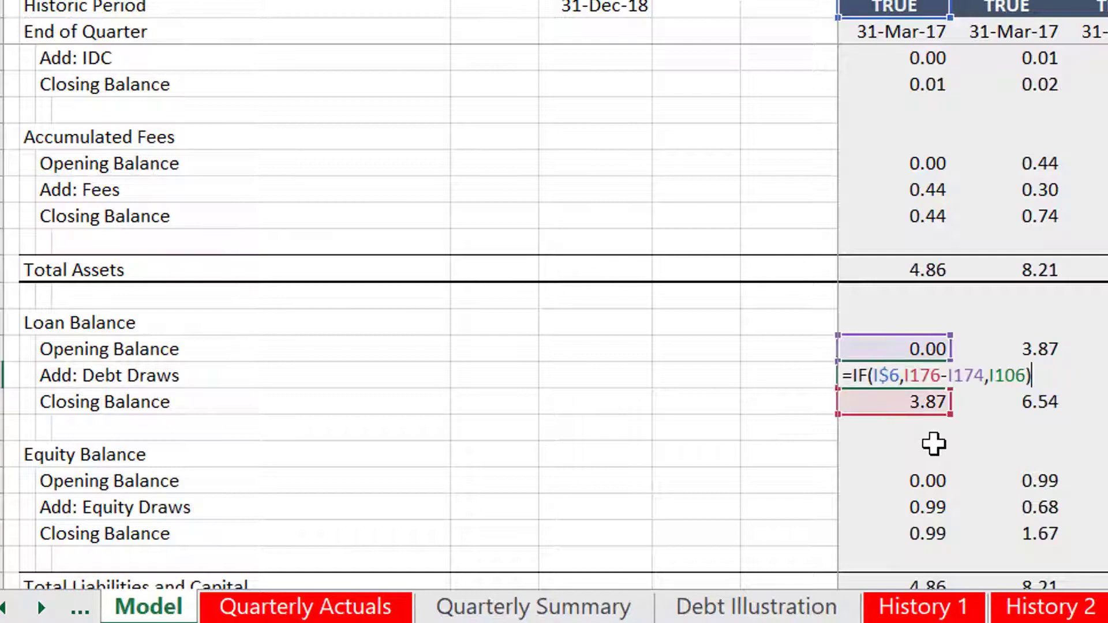
pyautogui.press('Escape')
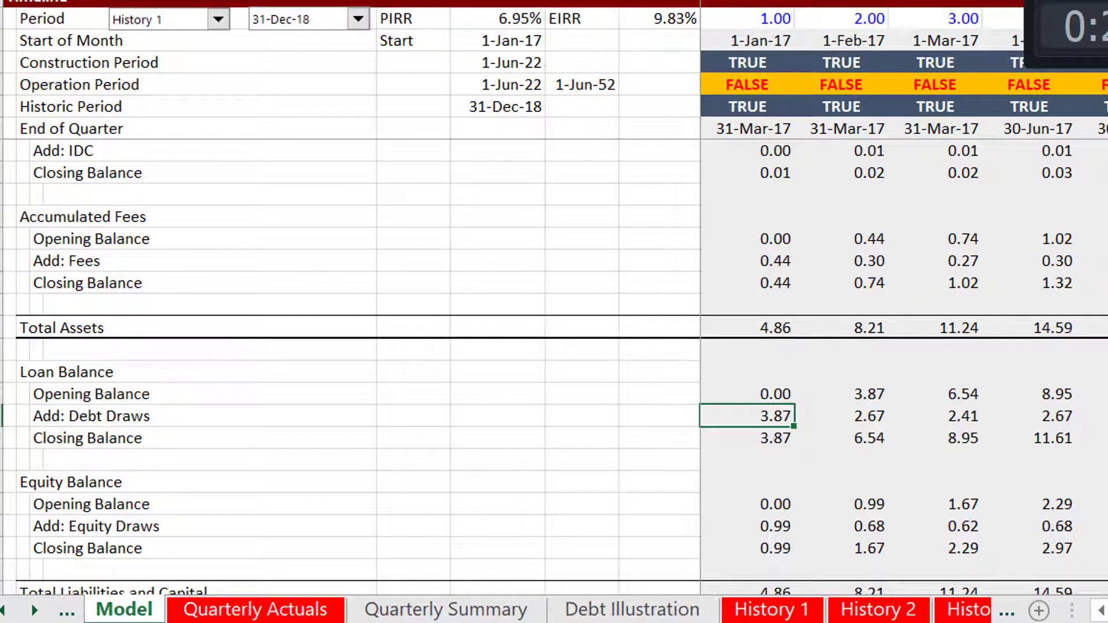
# Switch back to the Actual and Forecast1 workbook and examine the construction debt opening balance in I113 of the Model sheet.
pyautogui.click(818, 622)
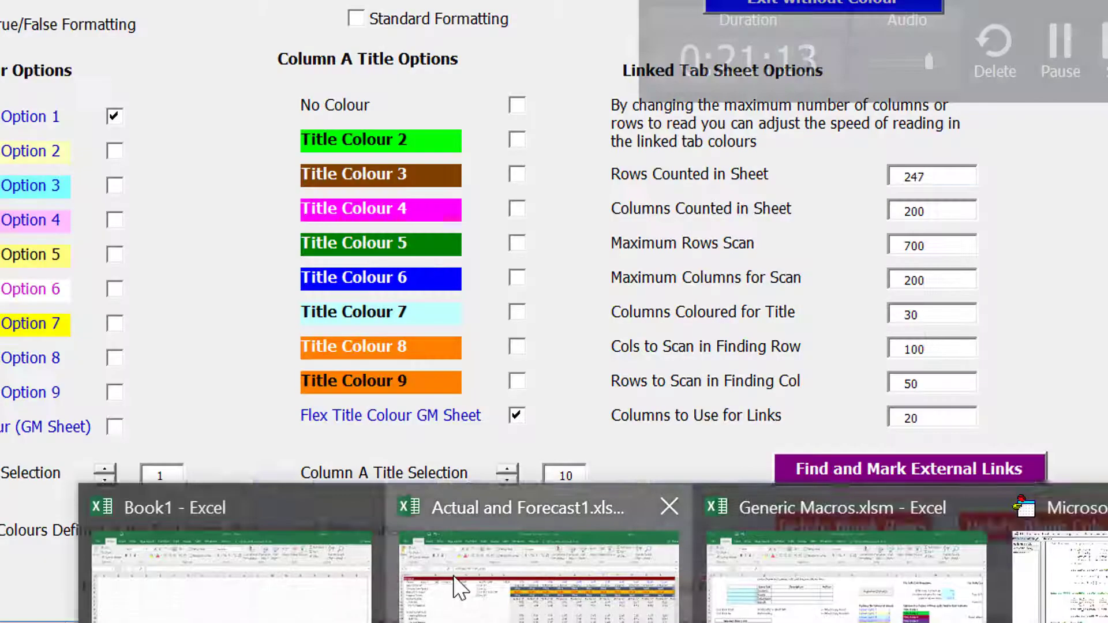
pyautogui.click(457, 586)
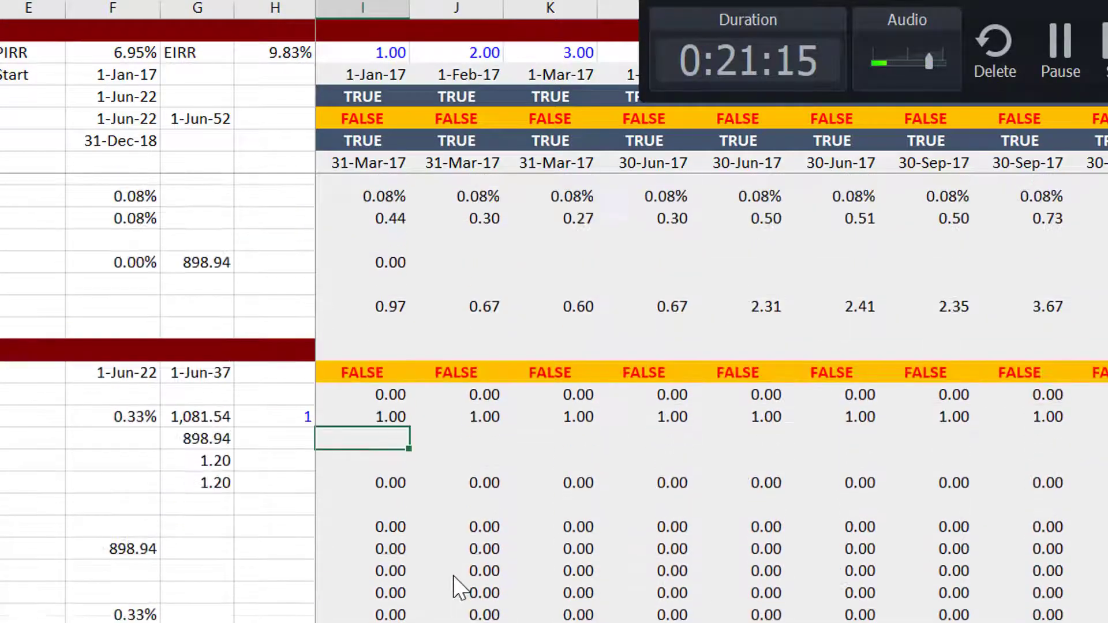
pyautogui.press('Up')
pyautogui.press('Up')
pyautogui.press('Up')
pyautogui.press('Up')
pyautogui.press('Up')
pyautogui.press('Up')
pyautogui.press('Up')
pyautogui.press('Up')
pyautogui.press('Up')
pyautogui.press('Up')
pyautogui.press('Up')
pyautogui.press('Up')
pyautogui.press('Up')
pyautogui.press('Up')
pyautogui.press('Up')
pyautogui.press('Up')
pyautogui.press('Up')
pyautogui.press('Up')
pyautogui.press('Up')
pyautogui.press('Up')
pyautogui.press('Up')
pyautogui.press('pagedown')
pyautogui.press('pagedown')
pyautogui.press('Up')
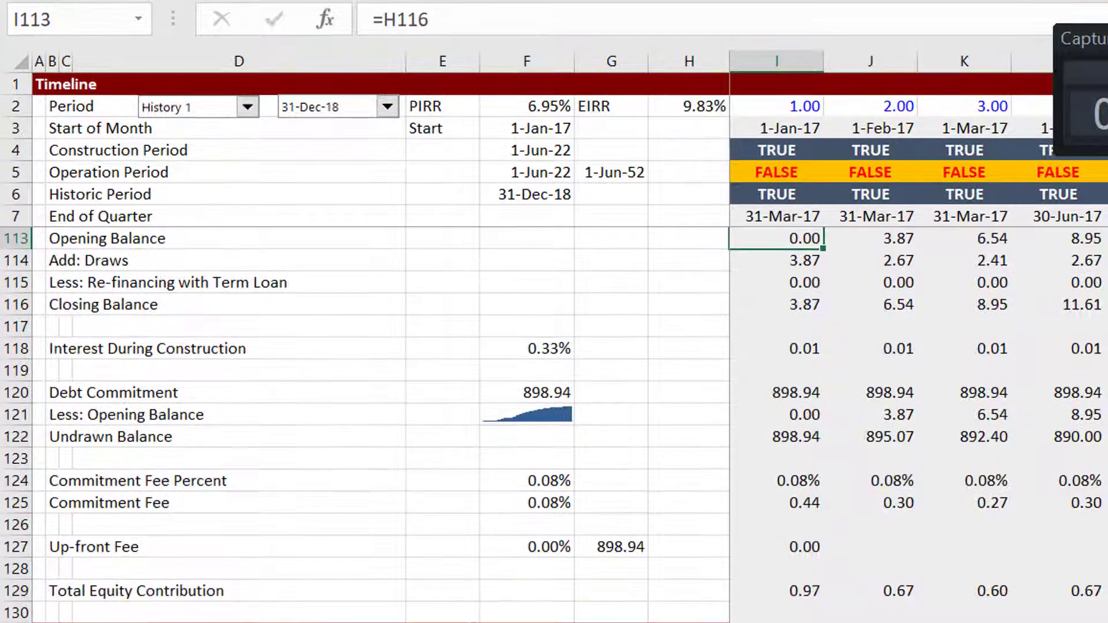
# Examine the construction debt, interest and commitment fee rows from row 112 down to the Debt Repayment Switch in row 132.
pyautogui.press('Up')
pyautogui.press('Down')
pyautogui.press('Down')
pyautogui.press('Down')
pyautogui.press('Down')
pyautogui.press('Down')
pyautogui.press('Down')
pyautogui.press('Down')
pyautogui.press('Down')
pyautogui.press('Down')
pyautogui.press('Down')
pyautogui.press('Down')
pyautogui.press('Down')
pyautogui.press('Down')
pyautogui.press('Down')
pyautogui.press('Down')
pyautogui.press('Down')
pyautogui.press('Down')
pyautogui.press('Down')
pyautogui.press('Down')
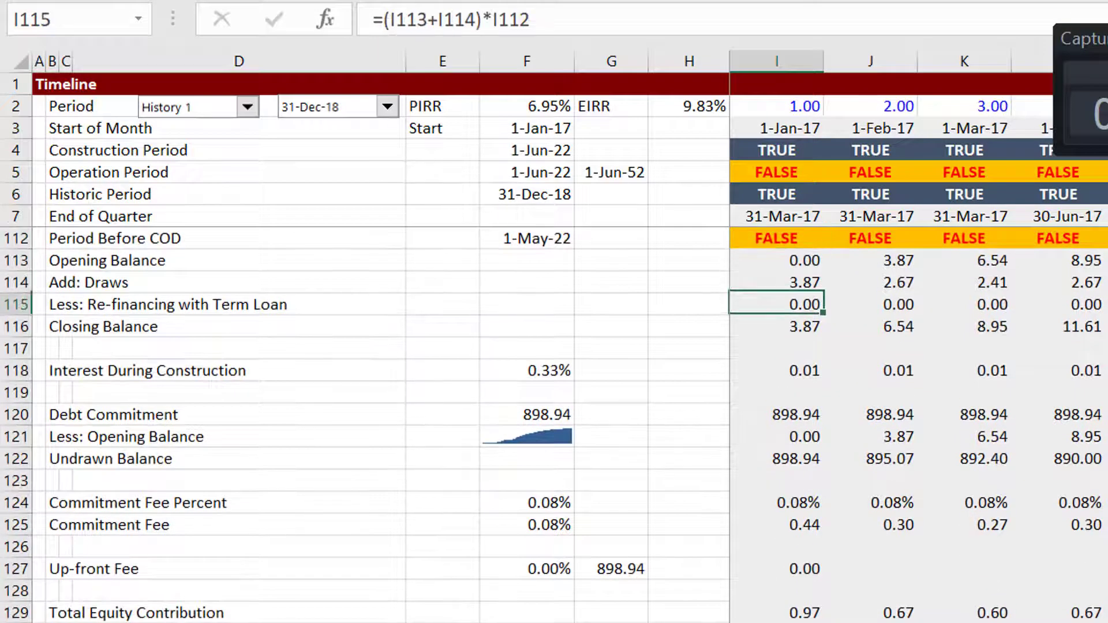
pyautogui.press('Down')
pyautogui.press('Down')
pyautogui.press('Down')
pyautogui.press('Down')
pyautogui.press('Down')
pyautogui.press('Down')
pyautogui.press('Down')
pyautogui.press('Down')
pyautogui.press('Down')
pyautogui.press('Down')
pyautogui.press('Down')
pyautogui.press('Down')
pyautogui.press('Down')
pyautogui.press('Down')
pyautogui.press('Down')
pyautogui.press('Down')
pyautogui.press('Down')
pyautogui.press('Down')
pyautogui.press('Down')
pyautogui.press('Down')
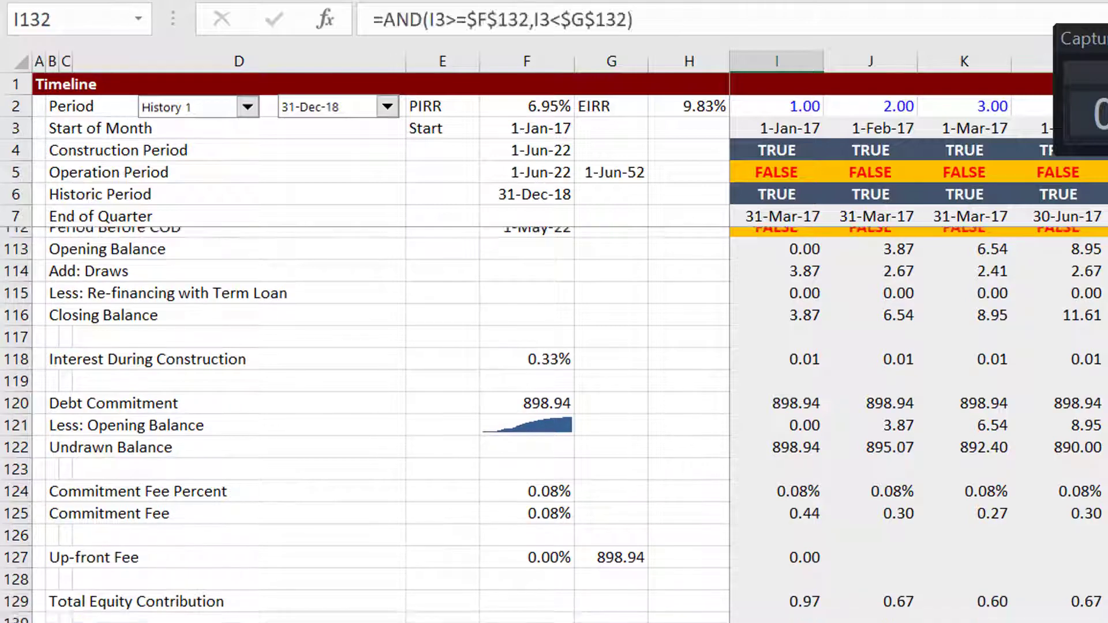
# Examine the Add: Draws row 140 of the debt schedule in the Debt Repayment and Post Construction section.
pyautogui.press('Up')
pyautogui.press('Up')
pyautogui.press('Up')
pyautogui.press('Up')
pyautogui.press('Up')
pyautogui.press('Up')
pyautogui.press('Up')
pyautogui.press('Up')
pyautogui.press('Up')
pyautogui.press('Up')
pyautogui.press('Up')
pyautogui.press('Up')
pyautogui.press('Up')
pyautogui.press('Up')
pyautogui.press('Down')
pyautogui.press('Right')
pyautogui.press('Right')
pyautogui.press('Left')
pyautogui.press('Left')
pyautogui.press('Left')
pyautogui.press('Left')
pyautogui.press('Right')
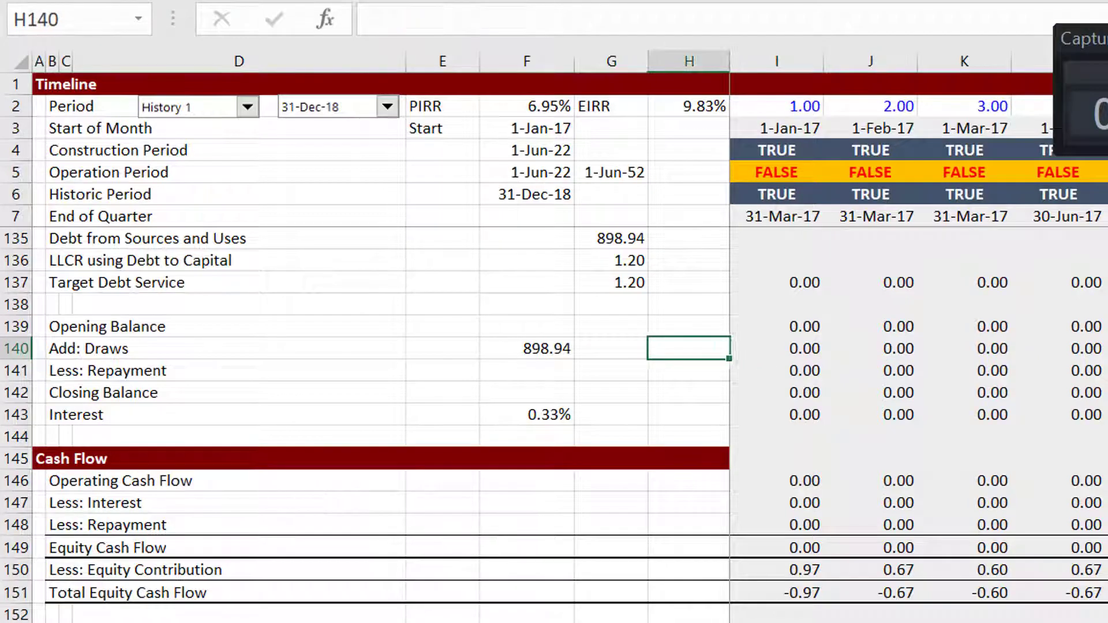
# Follow the Add: Draws row 140 across the monthly columns and return to the construction debt section above it.
pyautogui.press('Right')
pyautogui.press('Right')
pyautogui.press('Right')
pyautogui.press('Right')
pyautogui.press('Right')
pyautogui.press('Right')
pyautogui.press('Right')
pyautogui.press('Right')
pyautogui.press('Right')
pyautogui.press('Right')
pyautogui.press('Right')
pyautogui.press('Right')
pyautogui.press('Right')
pyautogui.press('Right')
pyautogui.press('Right')
pyautogui.press('Right')
pyautogui.press('Right')
pyautogui.press('Right')
pyautogui.press('Right')
pyautogui.press('Right')
pyautogui.press('Up')
pyautogui.press('pageup')
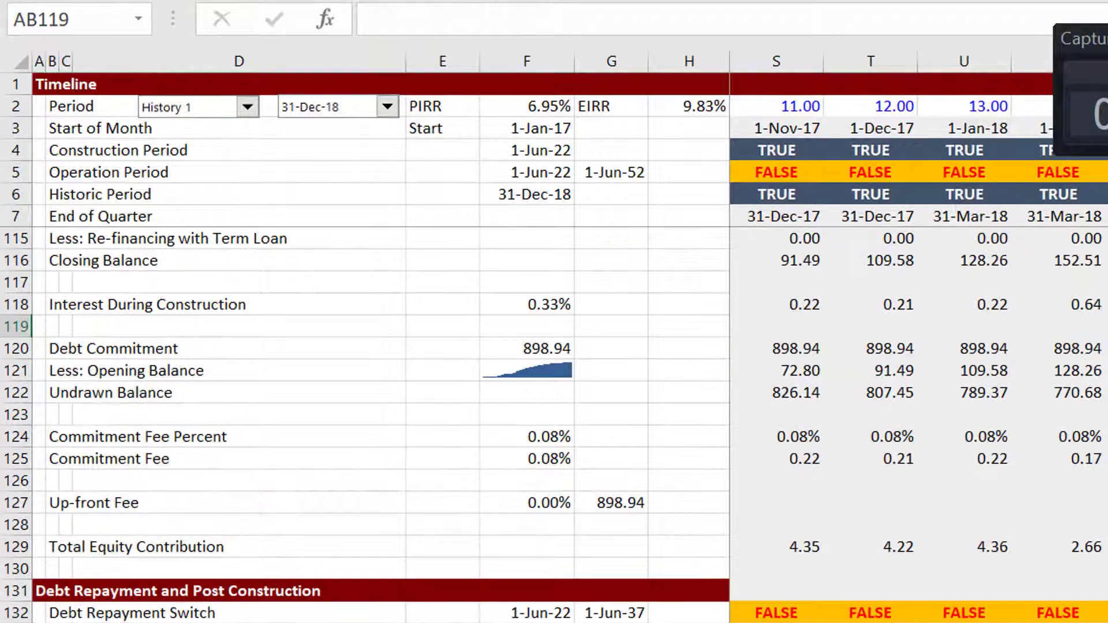
# Examine the funding and construction debt rows 105 to 114 and trace the Add: Draws row 114 back across the historic months.
pyautogui.press('Up')
pyautogui.press('Up')
pyautogui.press('Up')
pyautogui.press('Up')
pyautogui.press('Up')
pyautogui.press('Up')
pyautogui.press('Up')
pyautogui.press('Up')
pyautogui.press('Up')
pyautogui.press('Up')
pyautogui.press('Up')
pyautogui.press('Up')
pyautogui.press('Up')
pyautogui.press('Up')
pyautogui.press('Down')
pyautogui.press('Down')
pyautogui.press('Down')
pyautogui.press('Down')
pyautogui.press('Down')
pyautogui.press('Down')
pyautogui.press('Down')
pyautogui.press('Down')
pyautogui.press('Down')
pyautogui.press('Left')
pyautogui.press('Left')
pyautogui.press('Left')
pyautogui.press('Left')
pyautogui.press('Left')
pyautogui.press('Left')
pyautogui.press('Left')
pyautogui.press('Left')
pyautogui.press('Left')
pyautogui.press('Left')
pyautogui.press('Left')
pyautogui.press('Left')
pyautogui.press('Left')
pyautogui.press('Left')
pyautogui.press('Left')
pyautogui.press('Left')
pyautogui.press('Left')
pyautogui.press('Left')
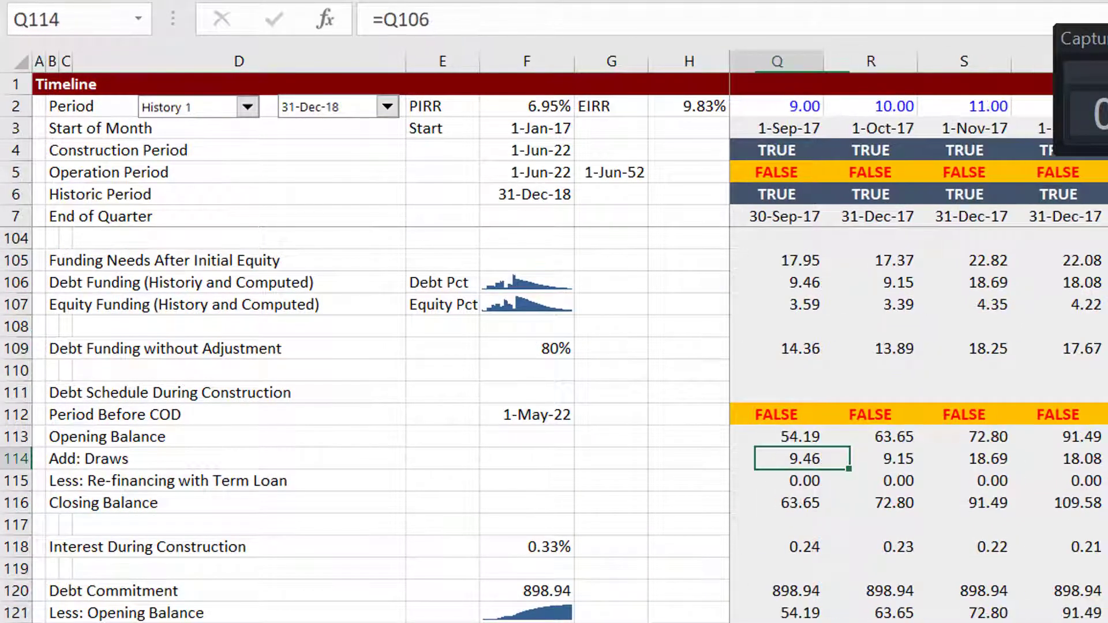
# Inspect the Debt Funding (Historiy and Computed) formula in I106 and the cells it references.
pyautogui.press('Home')
pyautogui.press('Right')
pyautogui.press('Right')
pyautogui.press('Right')
pyautogui.press('Right')
pyautogui.press('Right')
pyautogui.press('Right')
pyautogui.press('Right')
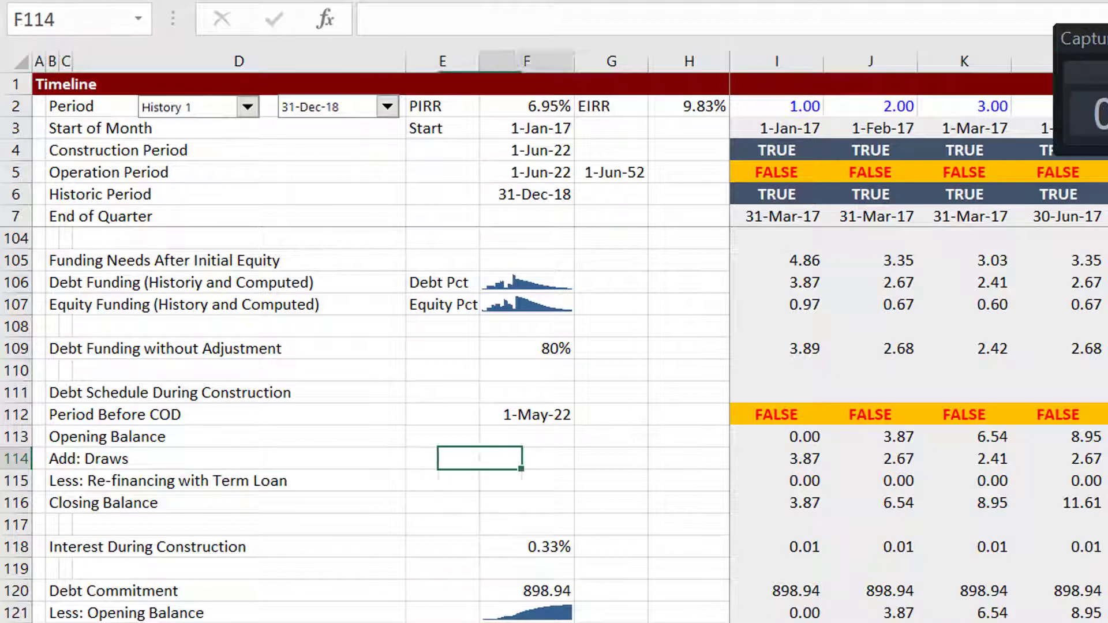
pyautogui.press('Right')
pyautogui.press('Right')
pyautogui.press('Up')
pyautogui.press('Up')
pyautogui.press('Up')
pyautogui.press('Up')
pyautogui.press('Up')
pyautogui.press('Up')
pyautogui.press('Up')
pyautogui.press('Up')
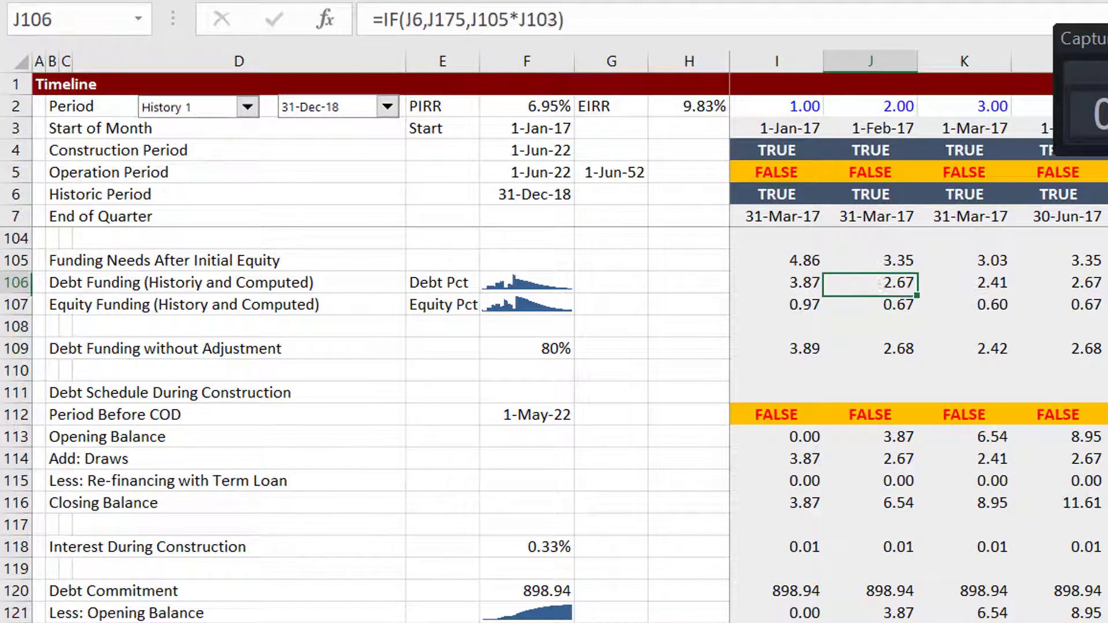
pyautogui.press('Left')
pyautogui.press('F2')
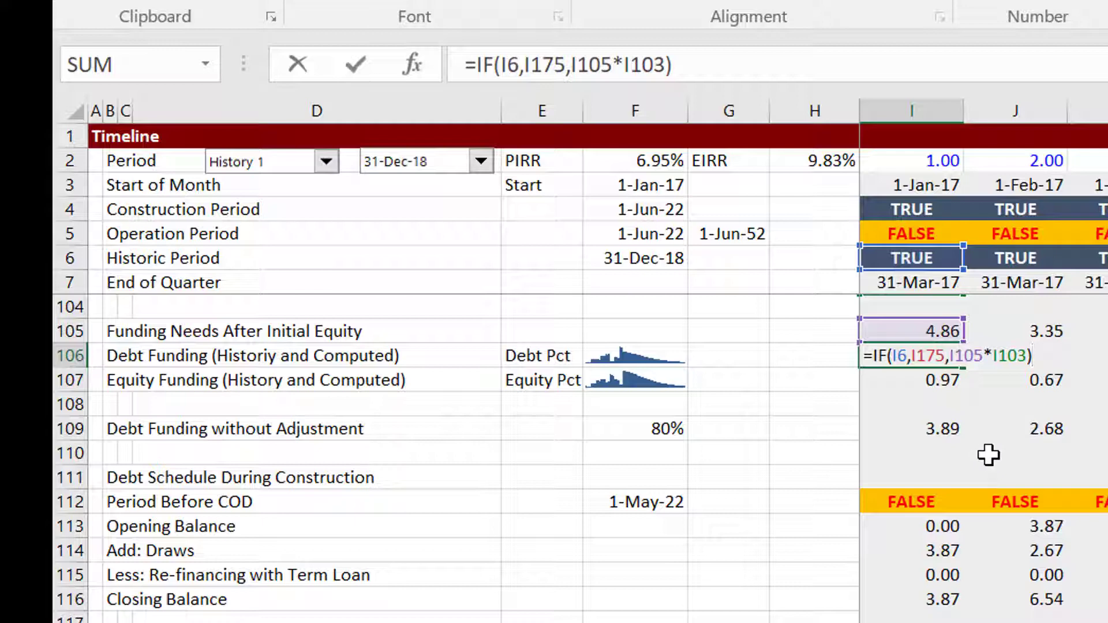
pyautogui.press('Return')
# Examine the funding percentages and remaining debt and equity balances from row 107 up to Less: Opening Debt Balance (Actual) in I94.
pyautogui.press('Down')
pyautogui.press('Down')
pyautogui.press('Up')
pyautogui.press('Up')
pyautogui.press('Up')
pyautogui.press('Up')
pyautogui.press('Up')
pyautogui.press('Up')
pyautogui.press('Up')
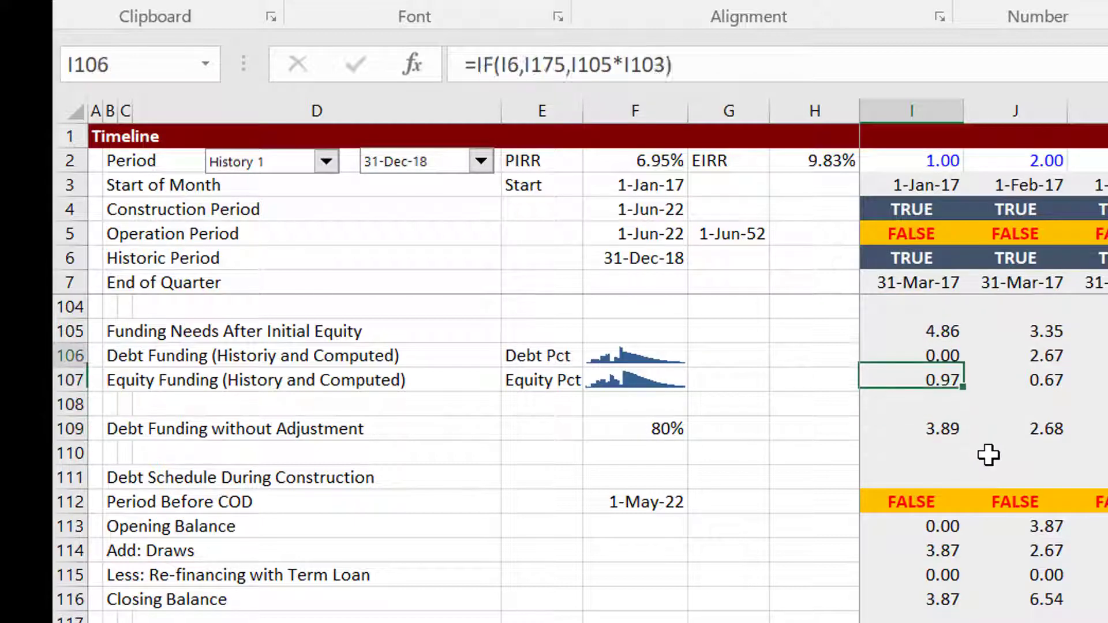
pyautogui.press('Up')
pyautogui.press('Up')
pyautogui.press('Up')
pyautogui.press('Up')
pyautogui.press('Up')
pyautogui.press('Up')
pyautogui.press('Up')
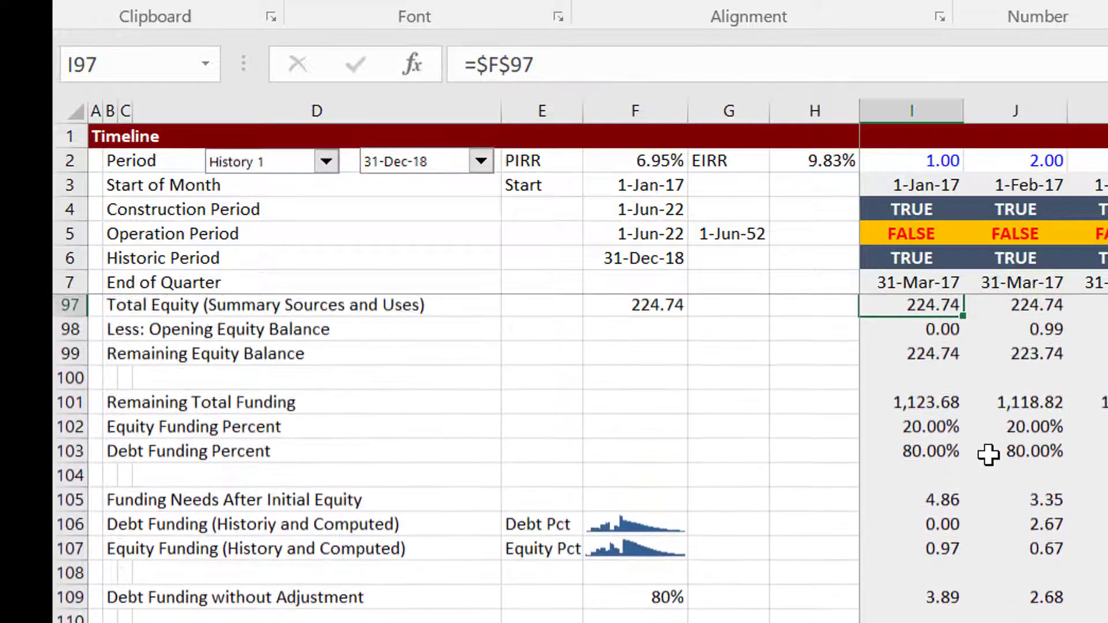
pyautogui.press('Up')
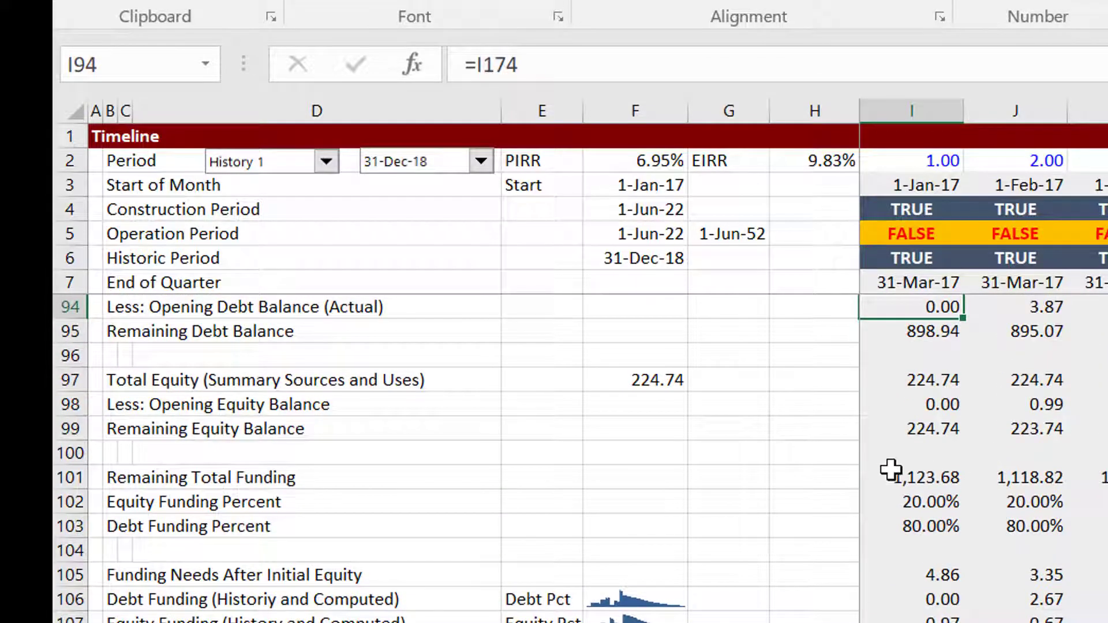
# Inspect Remaining Total Funding in I101 and the Equity Funding Percent formula in I102, following row 102 across the historic months.
pyautogui.click(921, 468)
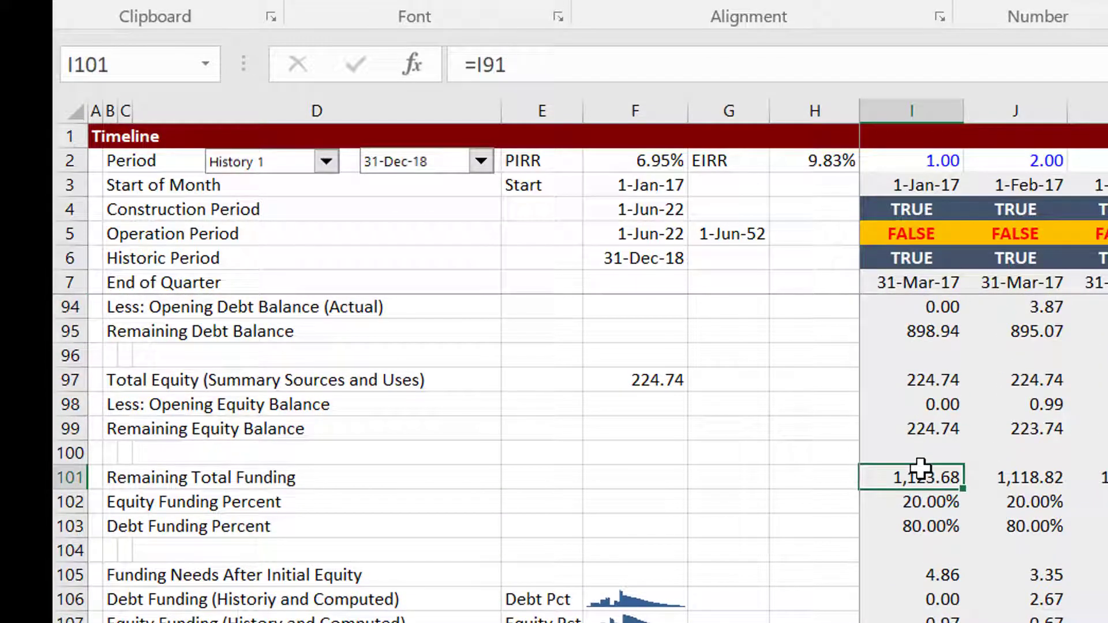
pyautogui.press('Down')
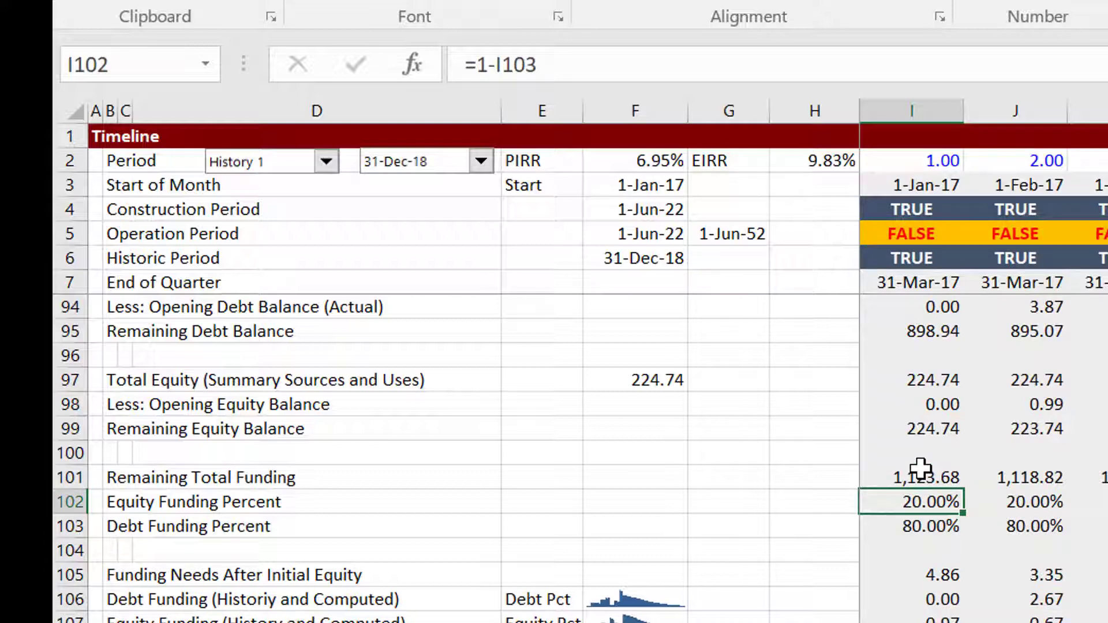
pyautogui.press('Right')
pyautogui.press('Right')
pyautogui.press('Right')
pyautogui.press('Right')
pyautogui.press('Right')
pyautogui.press('Right')
pyautogui.press('Right')
pyautogui.press('Right')
pyautogui.press('Right')
pyautogui.press('Right')
pyautogui.press('Right')
pyautogui.press('Right')
pyautogui.press('Right')
pyautogui.press('Right')
pyautogui.press('Right')
pyautogui.press('Right')
pyautogui.press('Right')
pyautogui.press('Right')
pyautogui.press('Right')
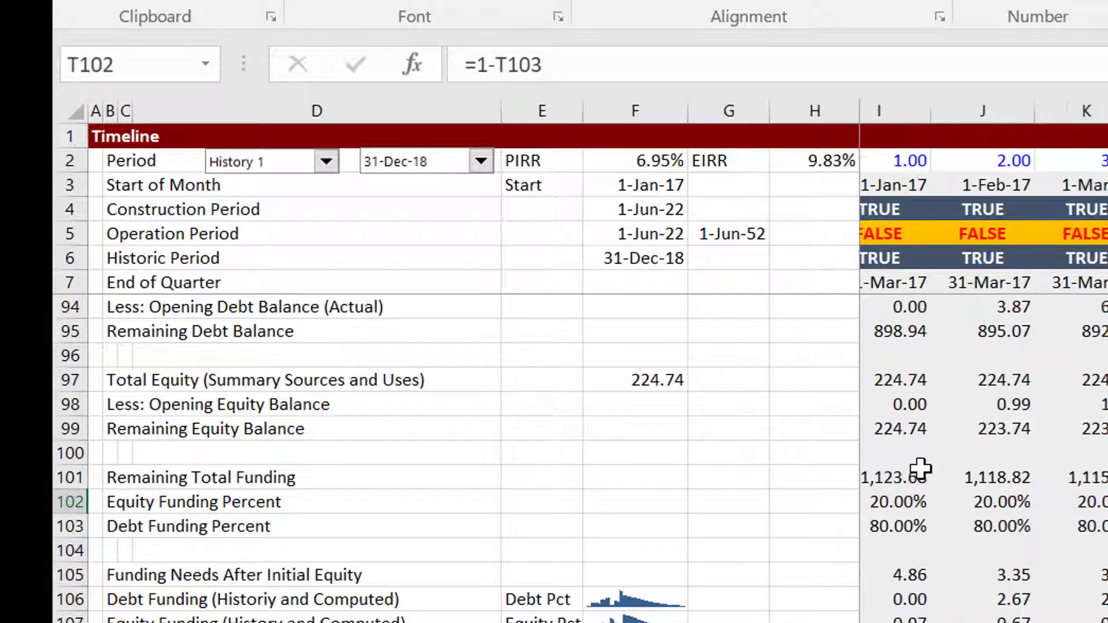
# Return to the start of the Equity Funding Percent row 102 and review its monthly percentages again.
pyautogui.press('Left')
pyautogui.press('Left')
pyautogui.press('Left')
pyautogui.press('Left')
pyautogui.press('Left')
pyautogui.press('Left')
pyautogui.press('Left')
pyautogui.press('Left')
pyautogui.press('Left')
pyautogui.press('Left')
pyautogui.press('Left')
pyautogui.press('Left')
pyautogui.press('Left')
pyautogui.press('Left')
pyautogui.press('Left')
pyautogui.press('Left')
pyautogui.press('Left')
pyautogui.press('Left')
pyautogui.press('Left')
pyautogui.press('Left')
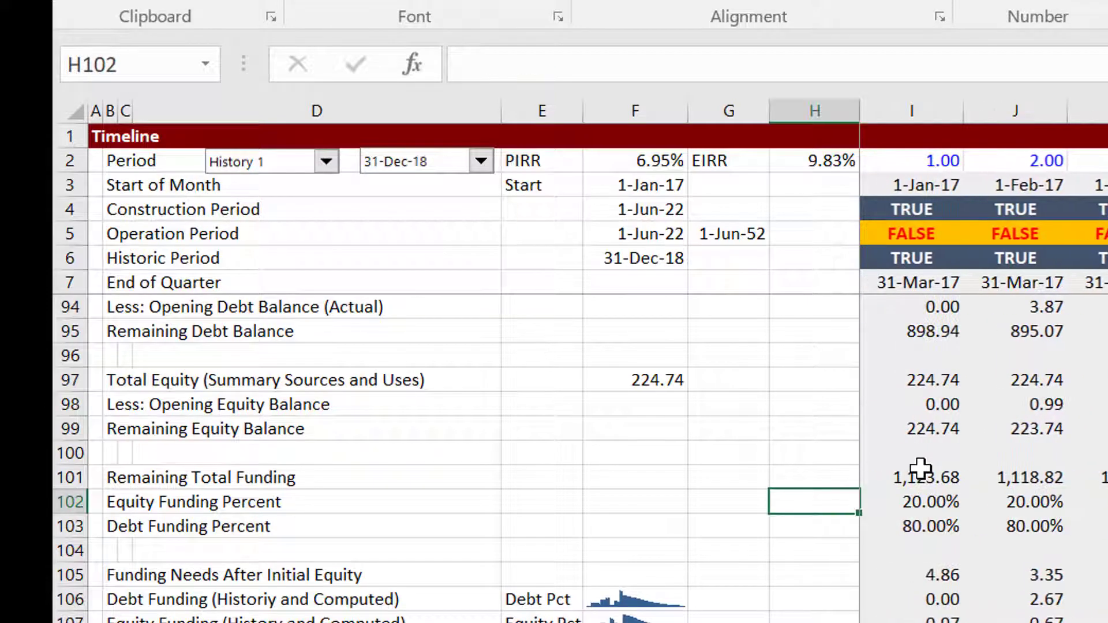
pyautogui.press('Right')
pyautogui.press('Right')
pyautogui.press('Right')
pyautogui.press('Right')
pyautogui.press('Right')
pyautogui.press('Right')
pyautogui.press('Right')
pyautogui.press('Right')
pyautogui.press('Right')
pyautogui.press('Right')
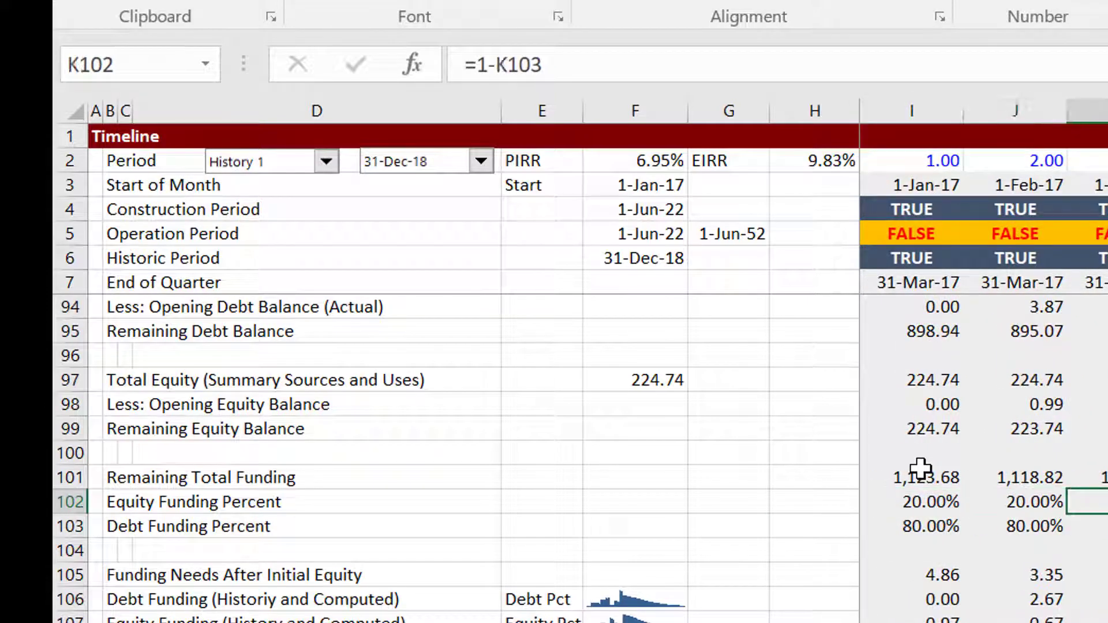
# Follow the Equity Funding Percent in row 102 across the historic months to column AG, just after the historic period ends.
pyautogui.press('Right')
pyautogui.press('Right')
pyautogui.press('Right')
pyautogui.press('Right')
pyautogui.press('Right')
pyautogui.press('Right')
pyautogui.press('Right')
pyautogui.press('Right')
pyautogui.press('Right')
pyautogui.press('Right')
pyautogui.press('Right')
pyautogui.press('Right')
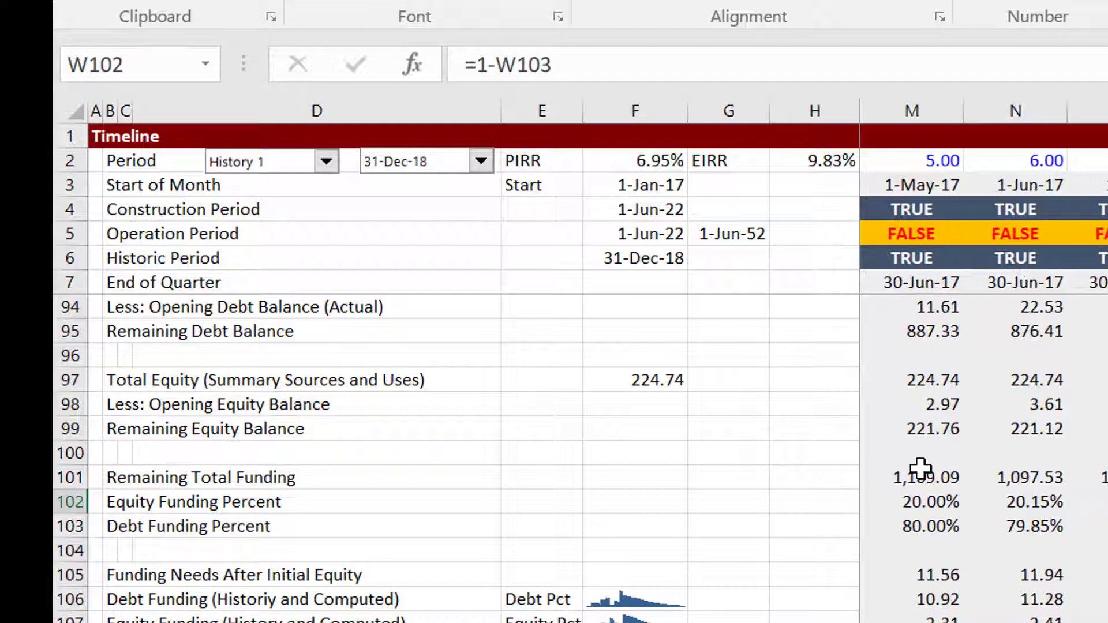
pyautogui.press('Right')
pyautogui.press('Right')
pyautogui.press('Right')
pyautogui.press('Right')
pyautogui.press('Right')
pyautogui.press('Right')
pyautogui.press('Right')
pyautogui.press('Right')
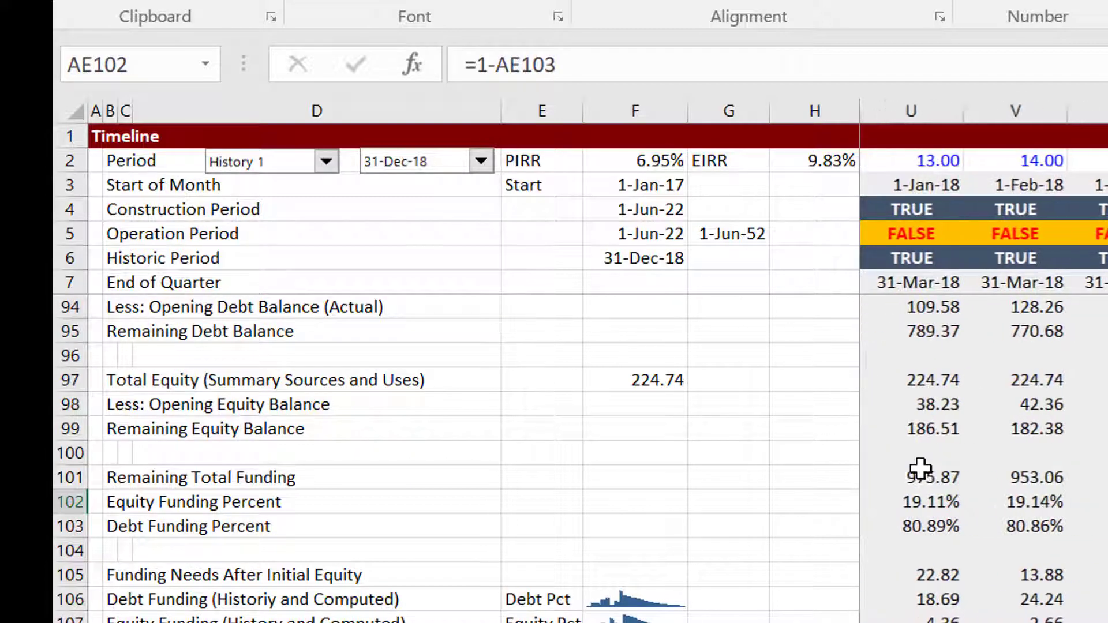
pyautogui.press('Left')
pyautogui.press('Left')
pyautogui.press('Left')
pyautogui.press('Left')
pyautogui.press('Left')
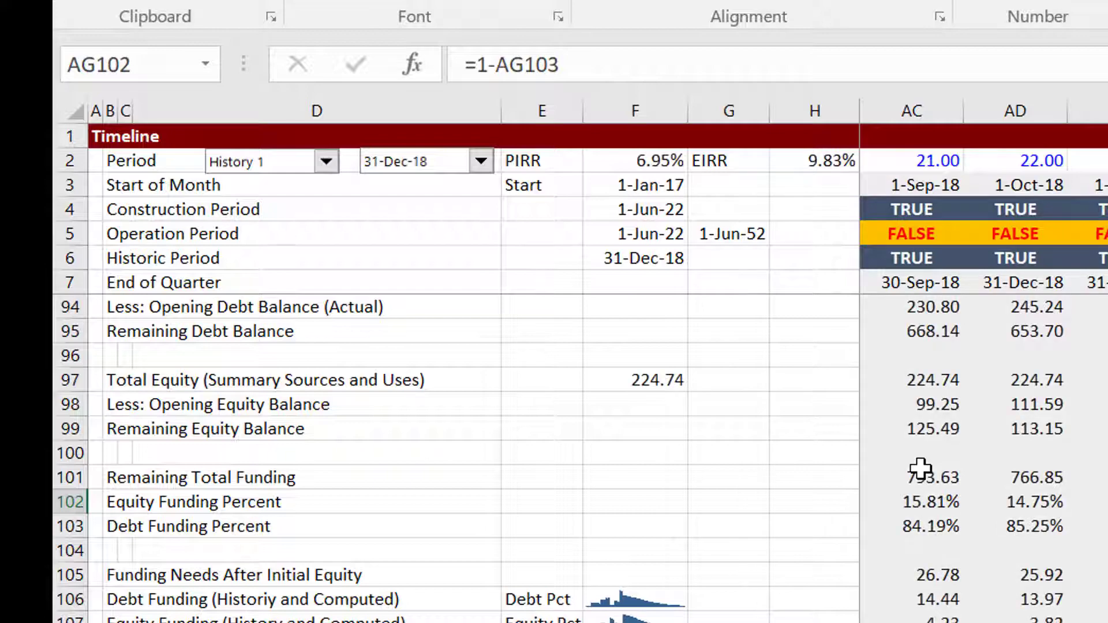
# Review column AG upward from Equity Funding Percent through Funding Needs to the Construction Expenditures section at row 39.
pyautogui.press('Up')
pyautogui.press('Up')
pyautogui.press('Up')
pyautogui.press('Up')
pyautogui.press('Up')
pyautogui.press('Up')
pyautogui.press('Up')
pyautogui.press('Up')
pyautogui.press('Up')
pyautogui.press('Up')
pyautogui.press('Up')
pyautogui.press('Up')
pyautogui.press('Up')
pyautogui.press('Up')
pyautogui.press('Up')
pyautogui.press('Up')
pyautogui.press('Up')
pyautogui.press('Up')
pyautogui.press('Up')
pyautogui.press('Up')
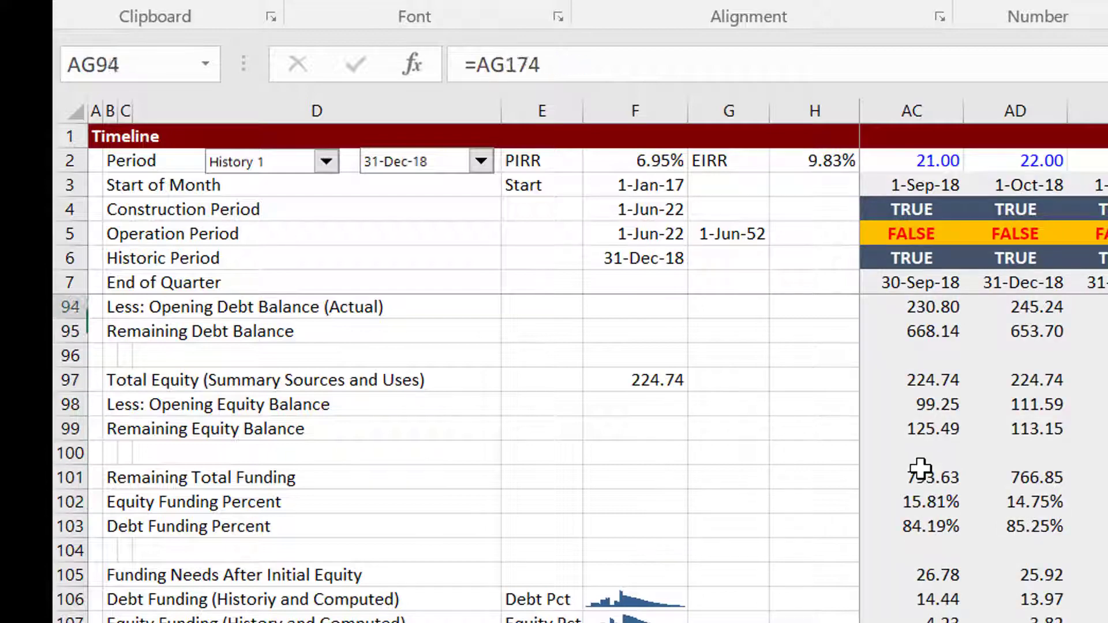
pyautogui.press('Up')
pyautogui.press('Up')
pyautogui.press('Up')
pyautogui.press('Up')
pyautogui.press('Up')
pyautogui.press('Up')
pyautogui.press('Up')
pyautogui.press('Up')
pyautogui.press('Up')
pyautogui.press('Up')
pyautogui.press('Up')
pyautogui.press('Up')
pyautogui.press('Up')
pyautogui.press('Up')
pyautogui.press('Up')
pyautogui.press('Up')
pyautogui.press('Up')
pyautogui.press('Up')
pyautogui.press('Up')
pyautogui.press('Up')
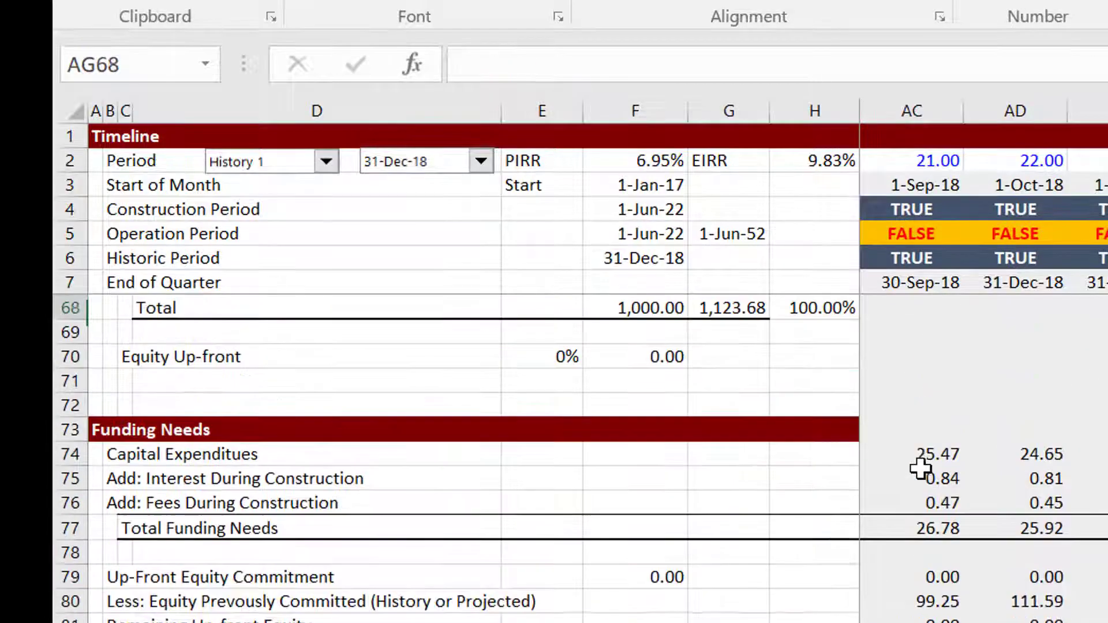
pyautogui.press('Up')
pyautogui.press('Up')
pyautogui.press('Up')
pyautogui.press('Up')
pyautogui.press('Up')
pyautogui.press('Up')
pyautogui.press('Up')
pyautogui.press('Up')
pyautogui.press('Up')
pyautogui.press('Up')
pyautogui.press('Up')
pyautogui.press('Up')
pyautogui.press('Up')
pyautogui.press('Up')
pyautogui.press('Up')
pyautogui.press('Up')
pyautogui.press('Up')
pyautogui.press('Up')
pyautogui.press('Up')
pyautogui.press('Up')
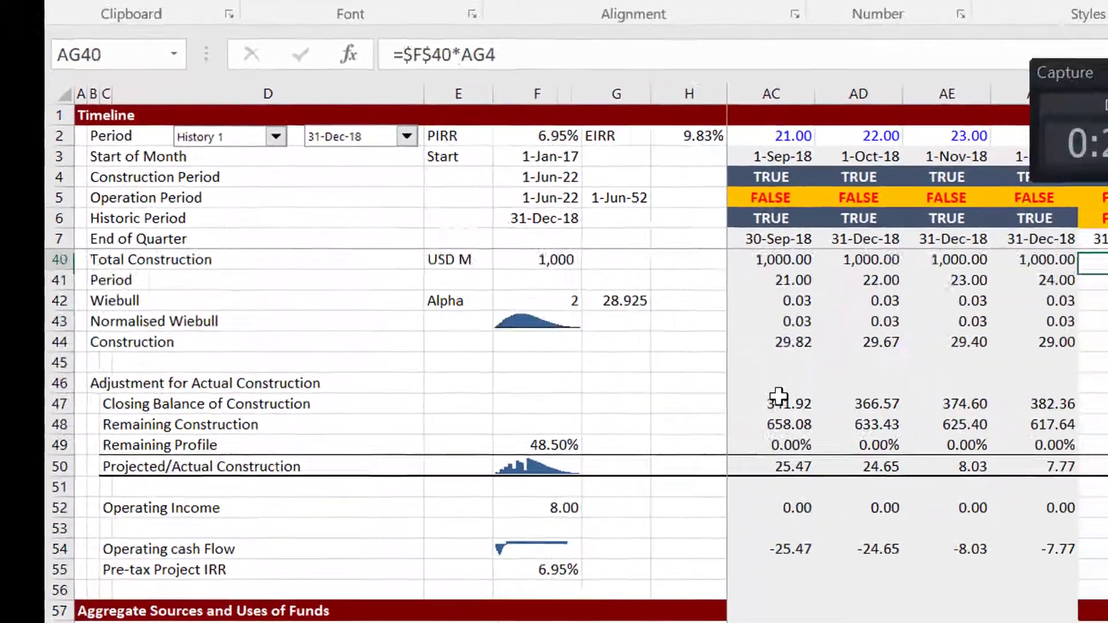
pyautogui.press('Up')
pyautogui.press('Up')
# Examine the construction rows down to row 50 and inspect the Projected/Actual Construction formula in historic month AE50.
pyautogui.press('Down')
pyautogui.press('Down')
pyautogui.press('Down')
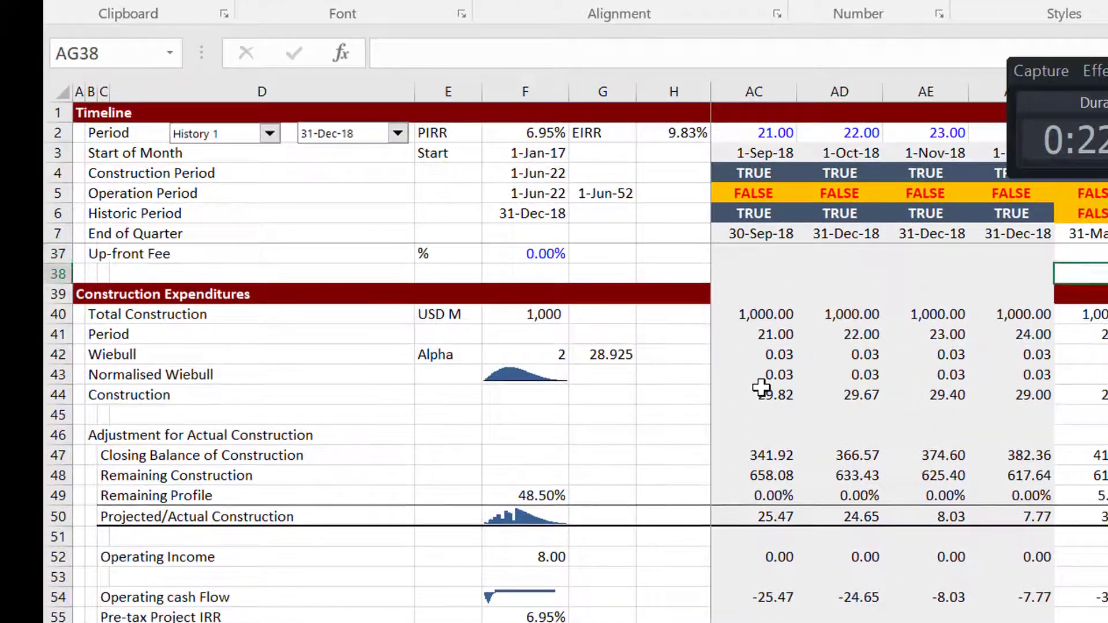
pyautogui.press('Down')
pyautogui.press('Down')
pyautogui.press('Down')
pyautogui.press('Down')
pyautogui.press('Down')
pyautogui.press('Down')
pyautogui.press('Down')
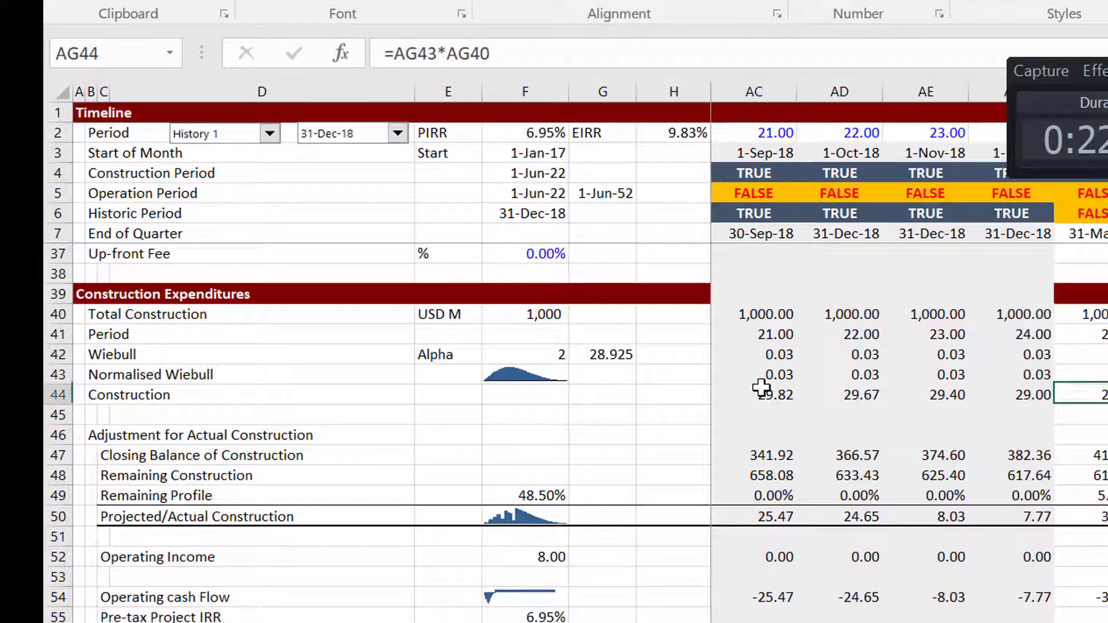
pyautogui.press('Down')
pyautogui.press('Down')
pyautogui.press('Left')
pyautogui.press('Left')
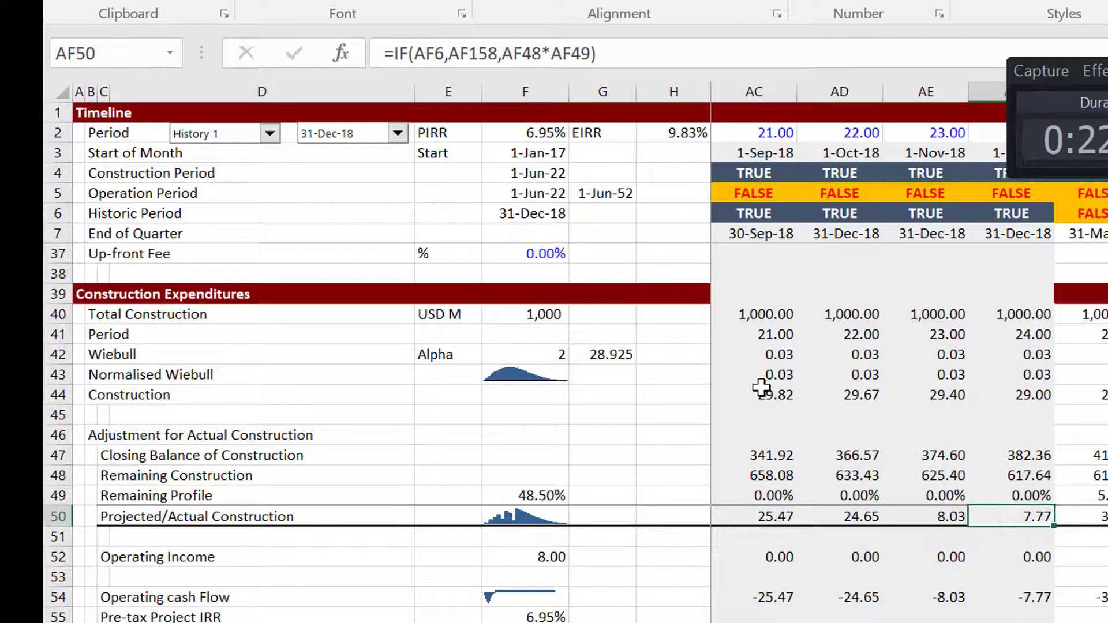
pyautogui.press('F2')
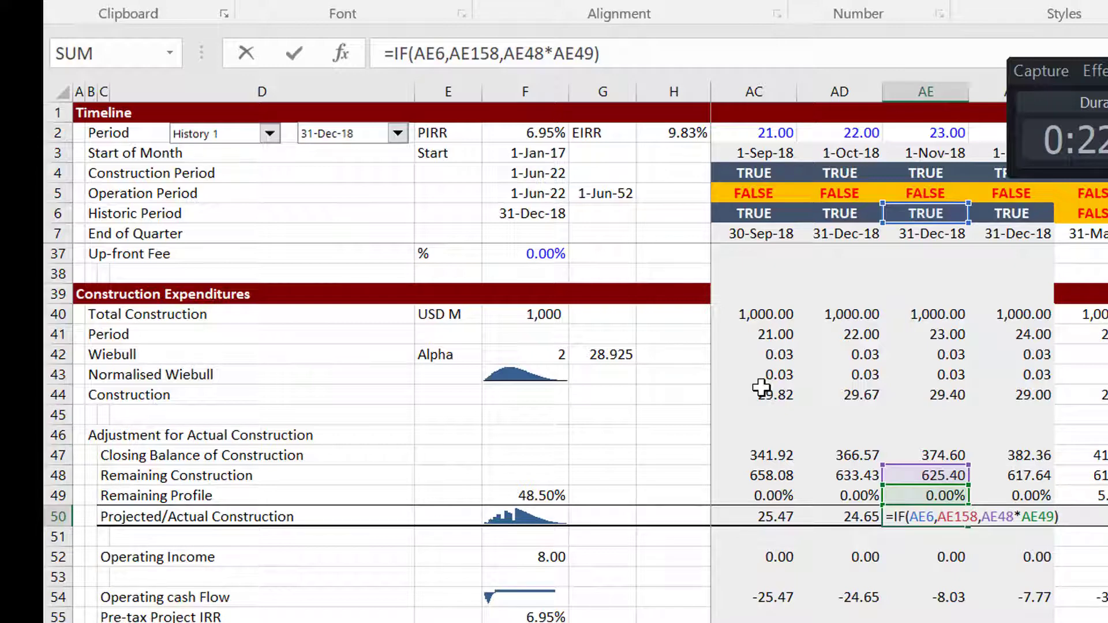
pyautogui.press('Escape')
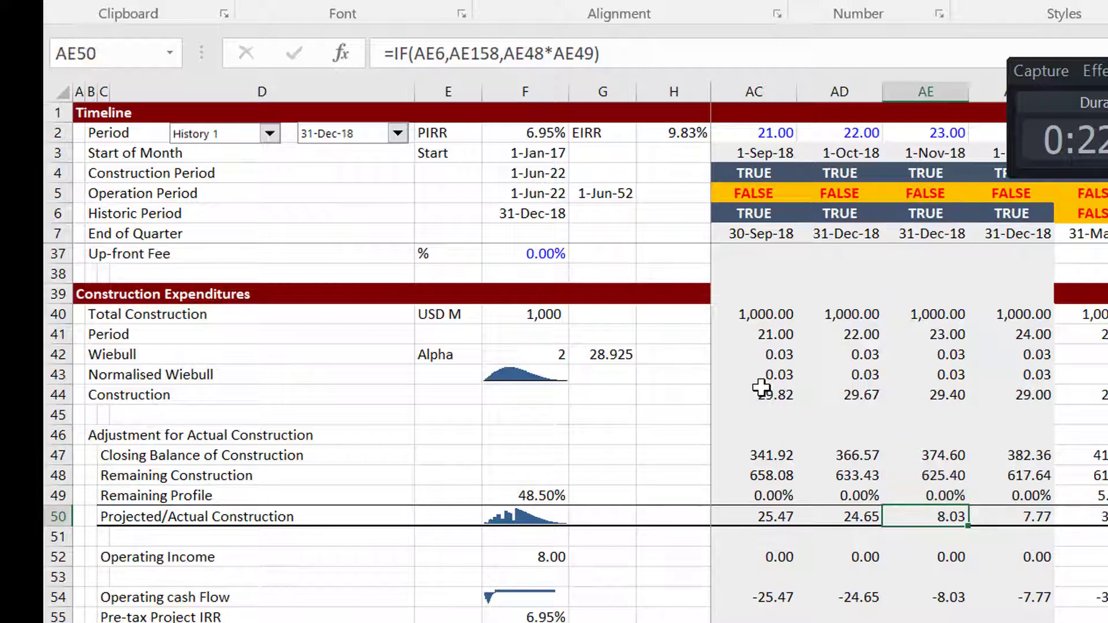
# Inspect the Projected/Actual Construction formula in AG50, the first month after the historic period, and its referenced cells.
pyautogui.press('Right')
pyautogui.press('Right')
pyautogui.press('F2')
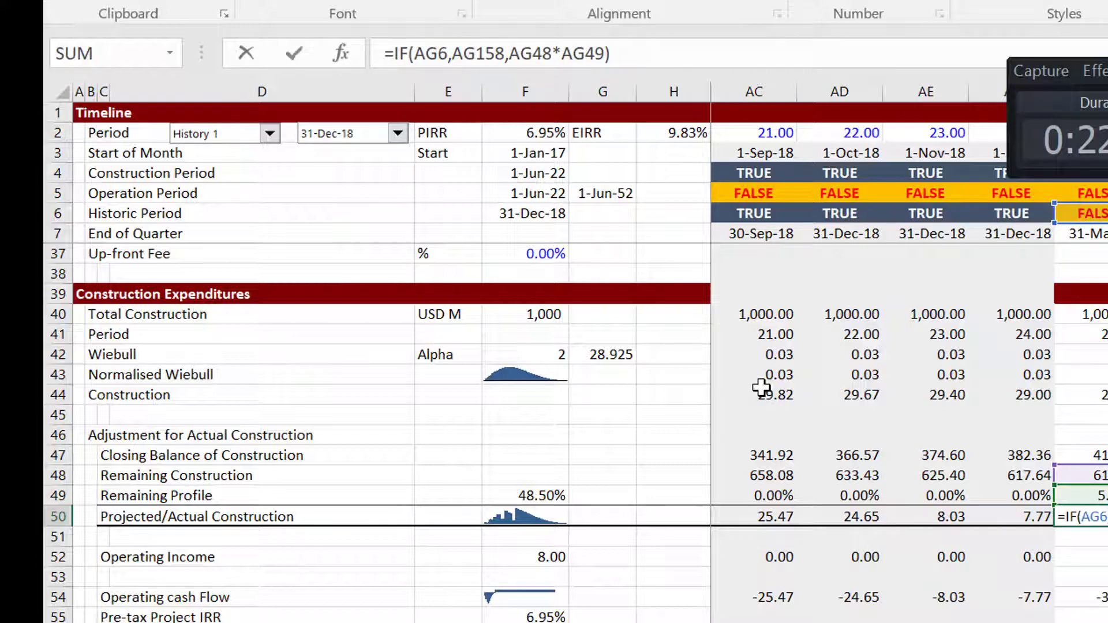
pyautogui.press('Escape')
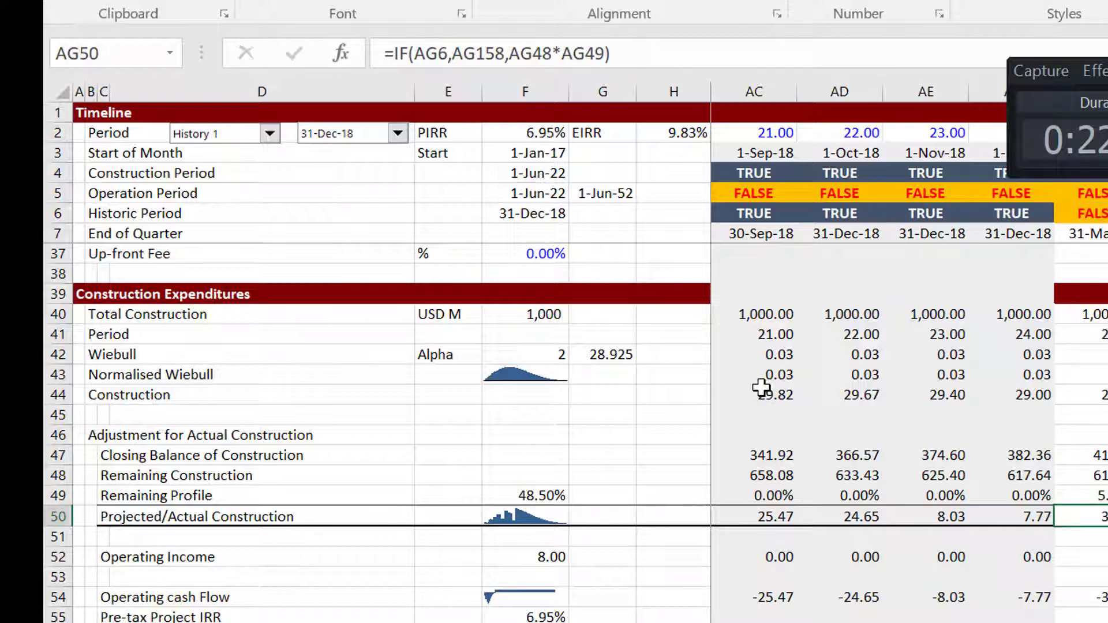
# Look at the Remaining Profile formula in AF49 and set the historic period end date to 30-Jun-17.
pyautogui.press('Up')
pyautogui.press('Left')
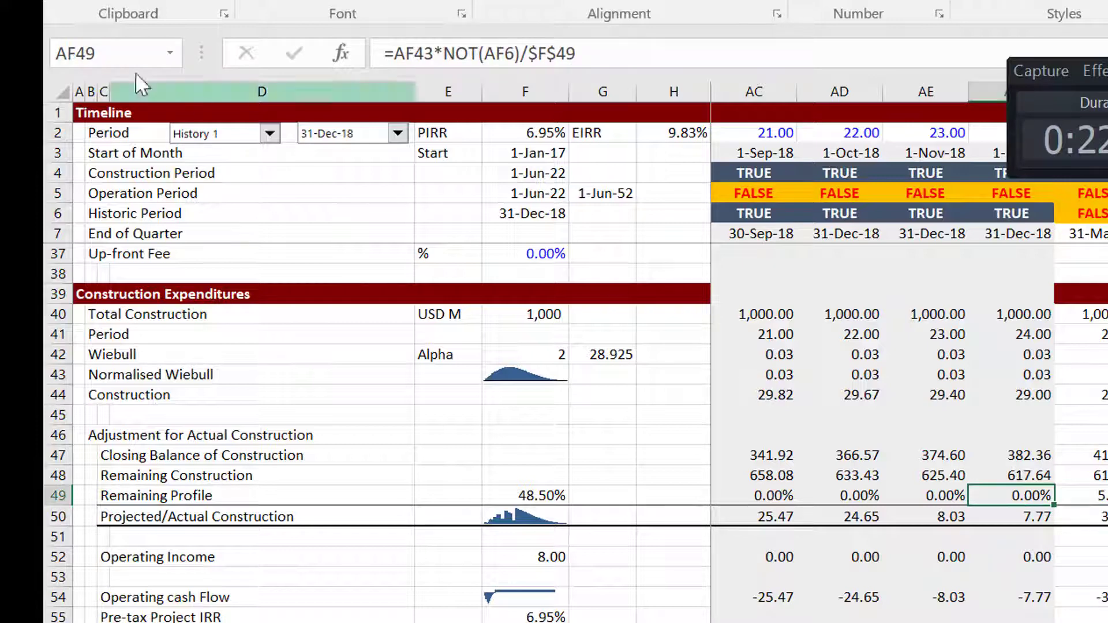
pyautogui.click(398, 134)
pyautogui.press('Up')
pyautogui.press('Up')
pyautogui.press('Up')
pyautogui.press('Up')
pyautogui.press('Up')
pyautogui.press('Up')
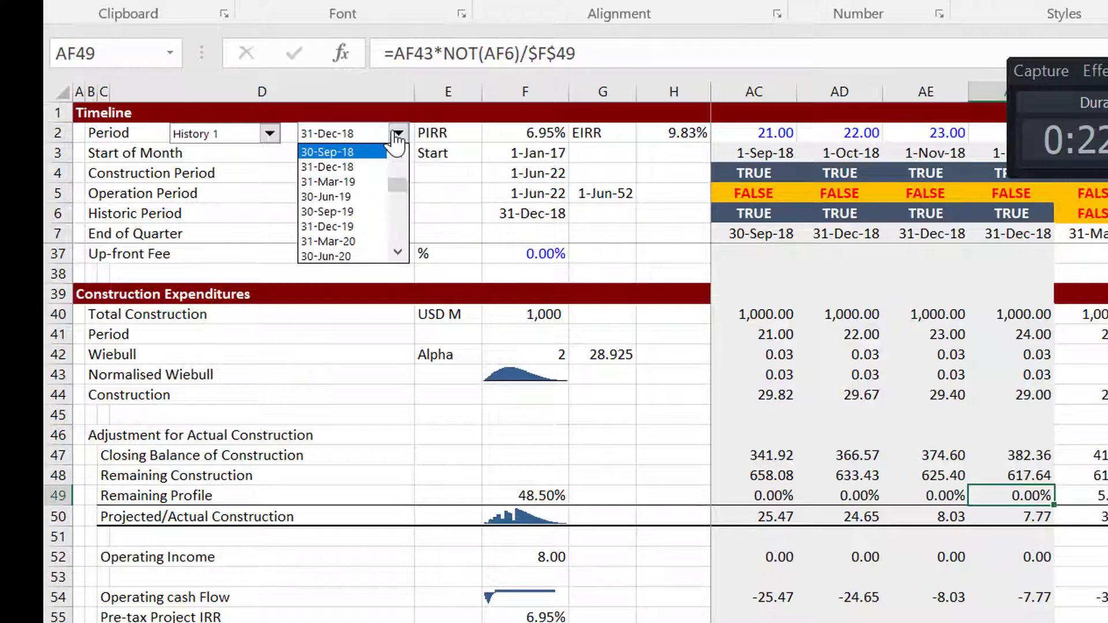
pyautogui.press('Escape')
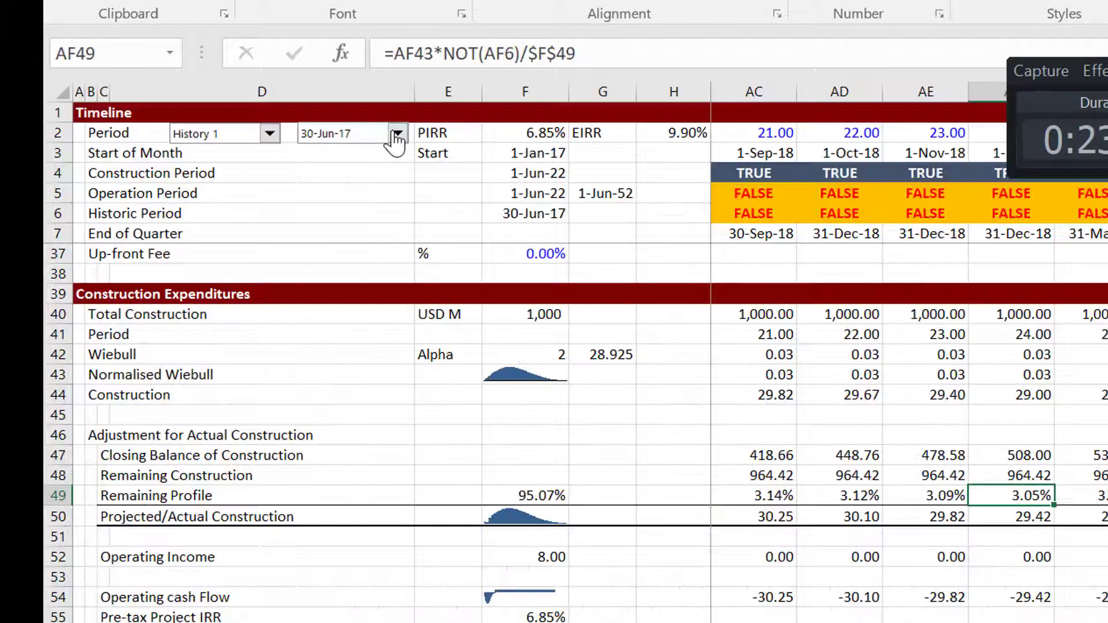
# Review the Remaining Profile percentages in row 49 back to January 2017 and return to the first projected month, O49.
pyautogui.press('Left')
pyautogui.press('Left')
pyautogui.press('Left')
pyautogui.press('Left')
pyautogui.press('Left')
pyautogui.press('Left')
pyautogui.press('Left')
pyautogui.press('Left')
pyautogui.press('Left')
pyautogui.press('Left')
pyautogui.press('Left')
pyautogui.press('Left')
pyautogui.press('Left')
pyautogui.press('Left')
pyautogui.press('Left')
pyautogui.press('Left')
pyautogui.press('Left')
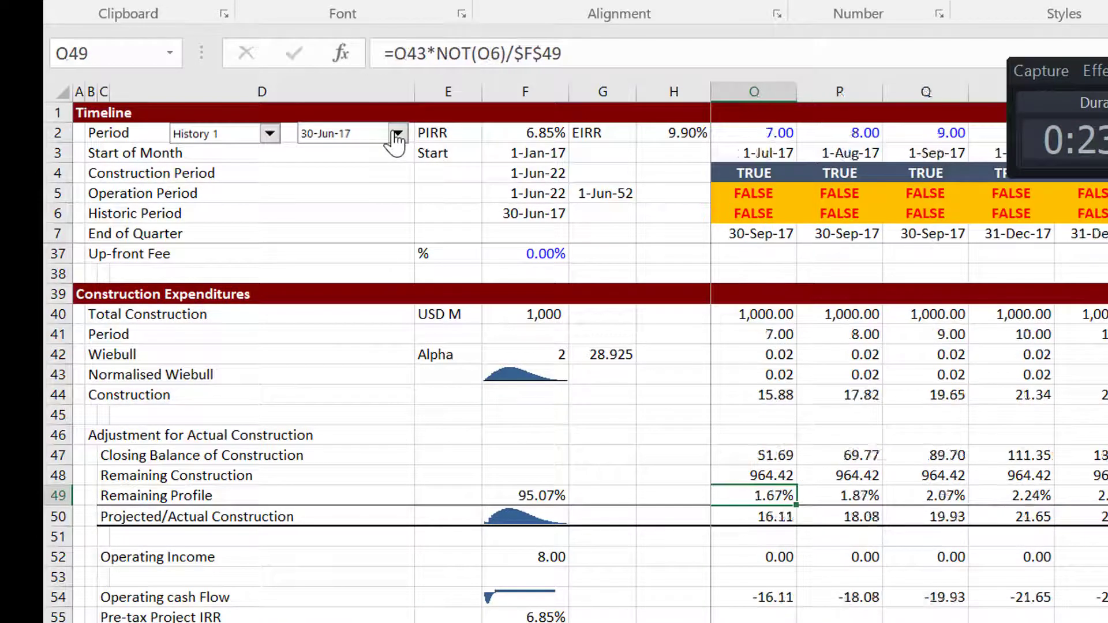
pyautogui.press('Left')
pyautogui.press('Left')
pyautogui.press('Left')
pyautogui.press('Left')
pyautogui.press('Left')
pyautogui.press('Left')
pyautogui.press('Left')
pyautogui.press('Left')
pyautogui.press('Left')
pyautogui.press('Left')
pyautogui.press('Right')
pyautogui.press('Right')
pyautogui.press('Right')
pyautogui.press('Right')
pyautogui.press('Right')
pyautogui.press('Right')
pyautogui.press('Right')
pyautogui.press('Right')
pyautogui.press('Right')
pyautogui.press('Right')
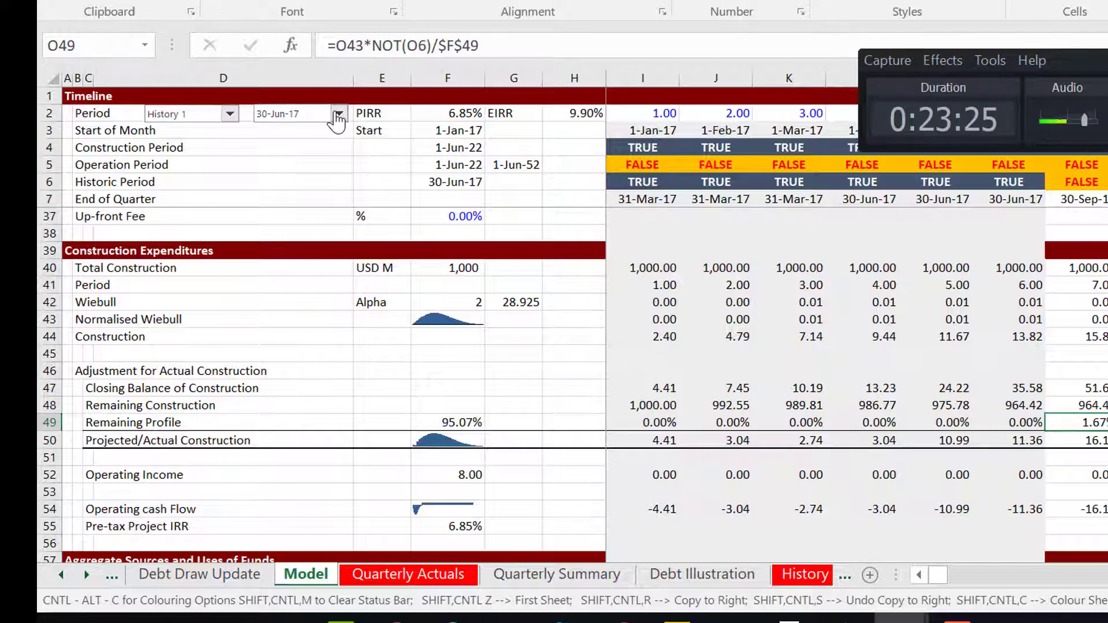
# Check the quarterly loan and equity balances on the Quarterly Actuals sheet, then return to the Model sheet.
pyautogui.hotkey('ctrl', 'pagedown')
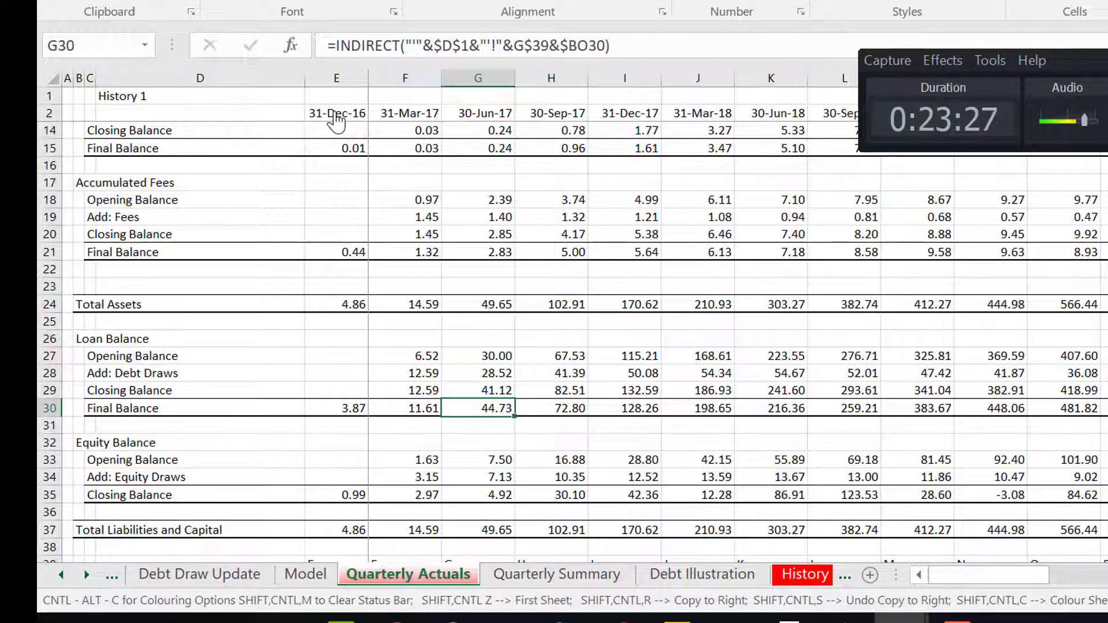
pyautogui.hotkey('ctrl', 'pageup')
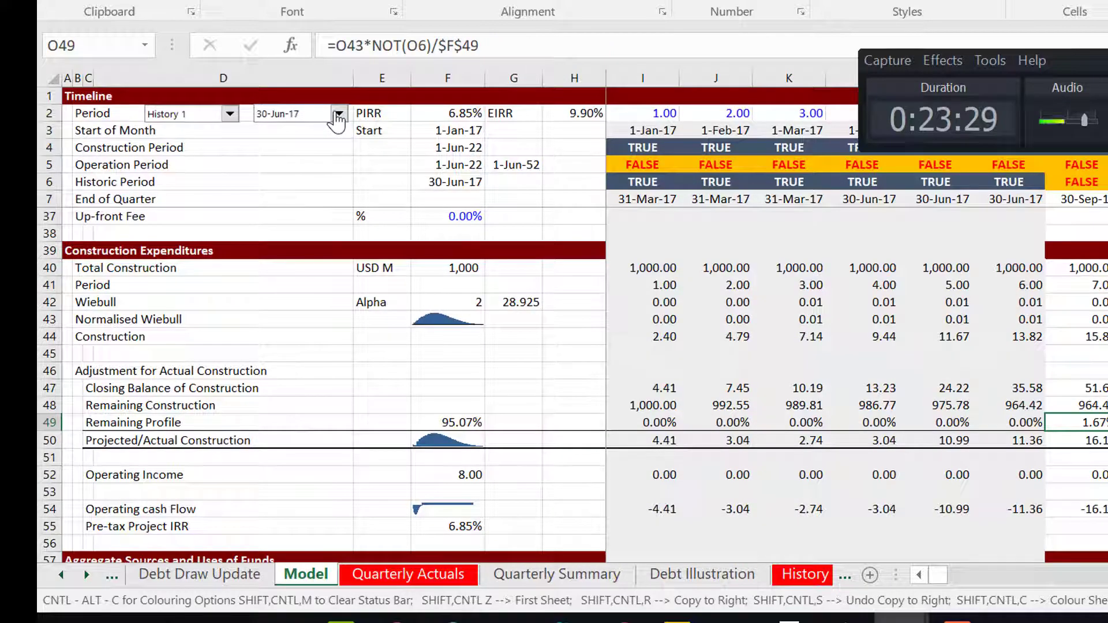
# Switch to PowerPoint and view the "Math of Reconciling Historic Assets and Debt" slide, moving the recorder window off its text.
pyautogui.click(735, 621)
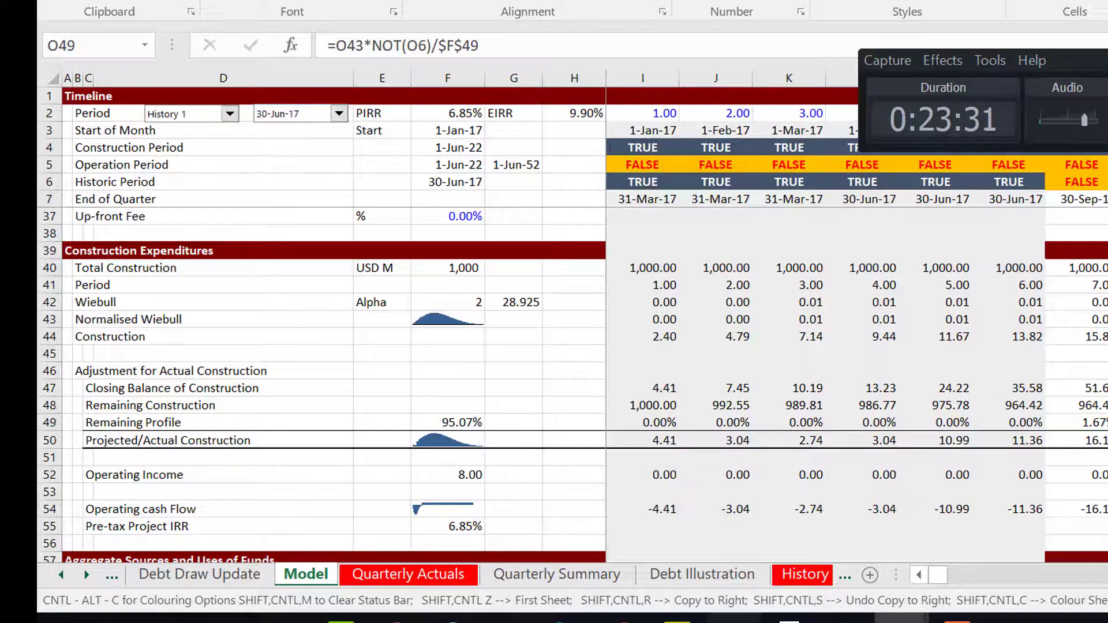
pyautogui.scroll(-1, 775, 332)
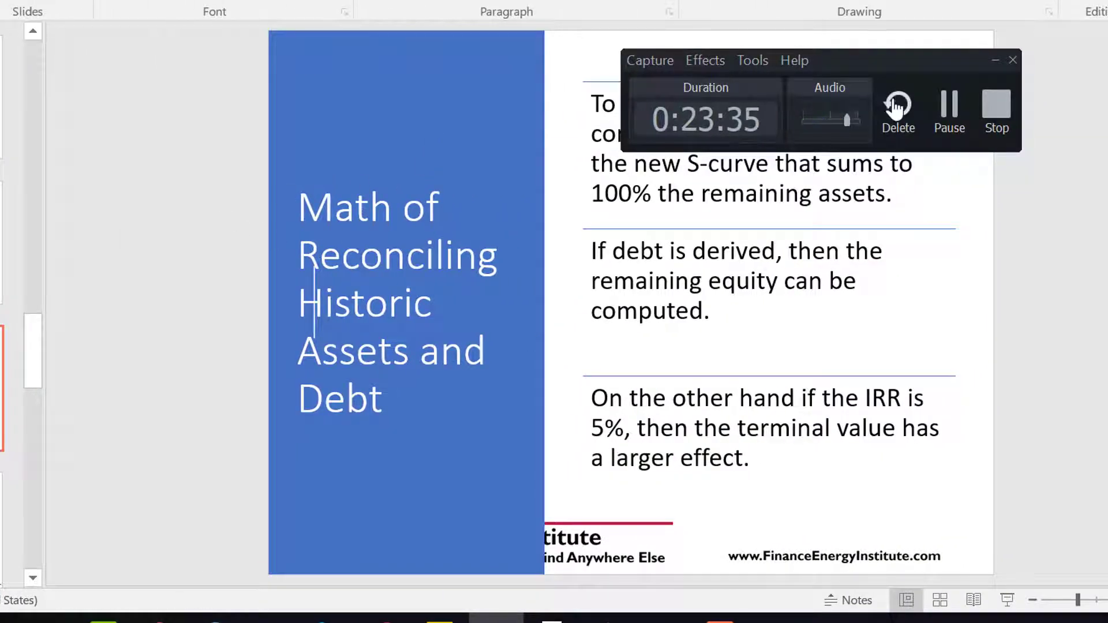
pyautogui.moveTo(910, 63); pyautogui.dragTo(1107, 569)
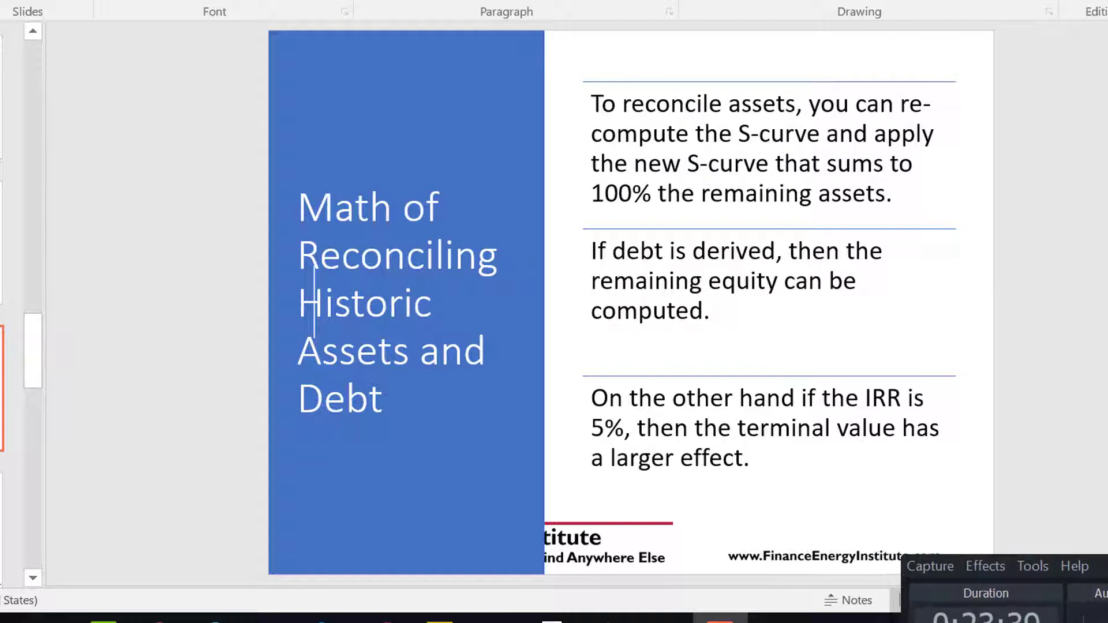
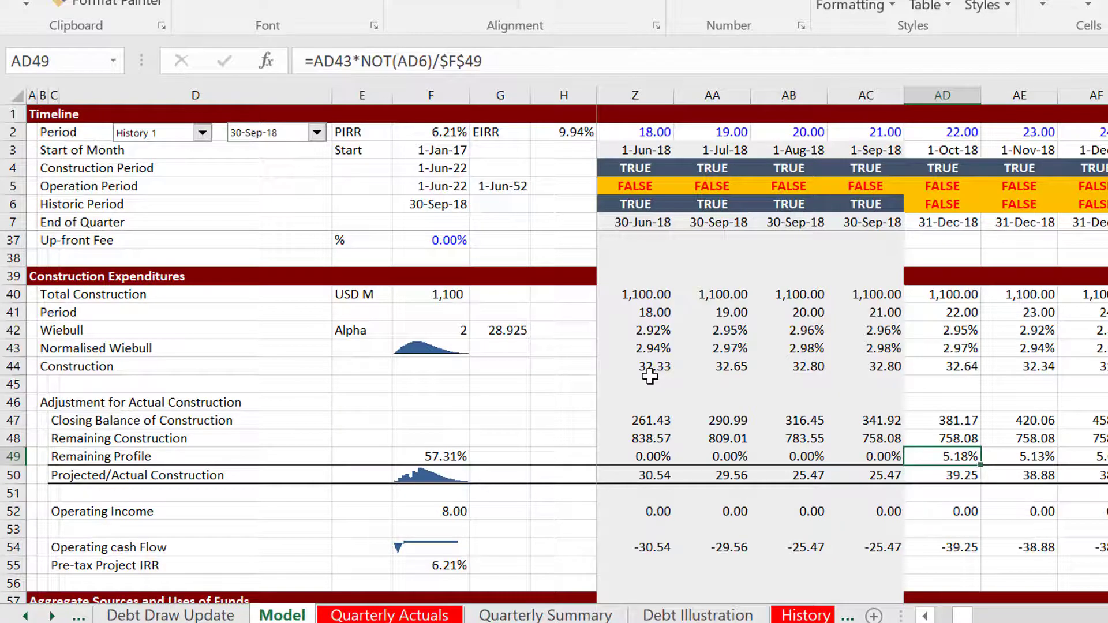
# Inspect the Remaining Profile formula in AD49 and its references to the normalised Weibull, the historic switch and F49.
pyautogui.press('F2')
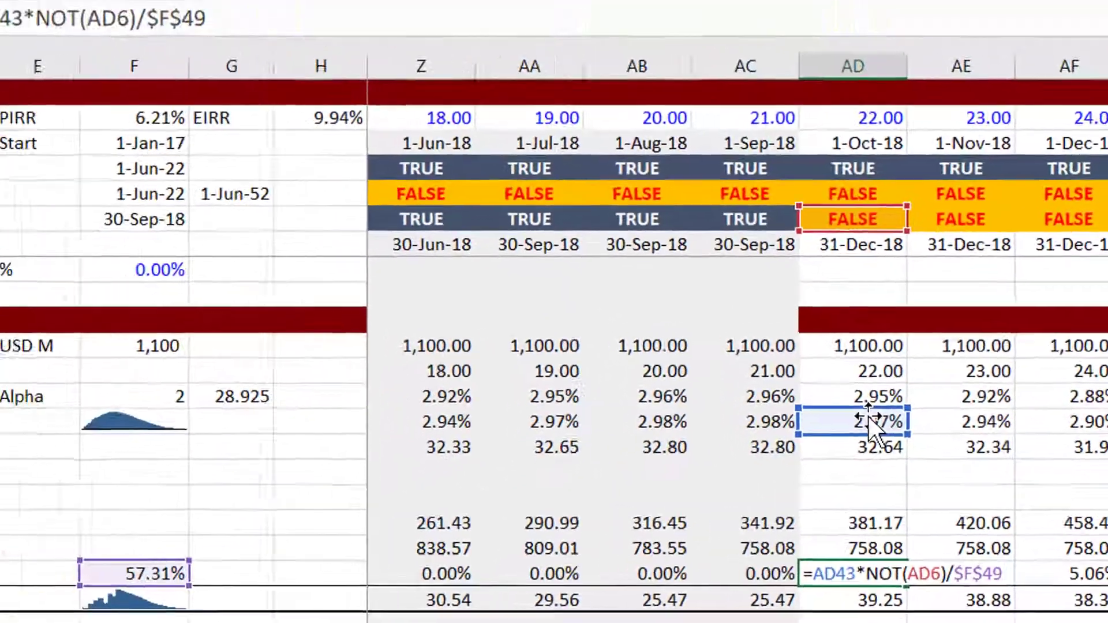
pyautogui.press('Escape')
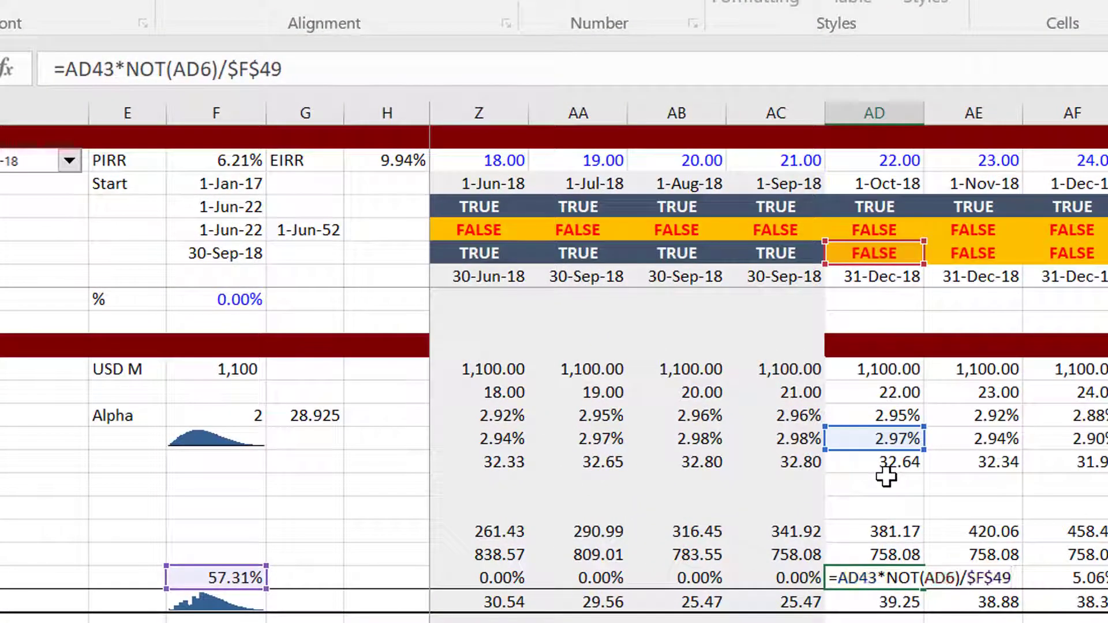
pyautogui.press('Return')
pyautogui.press('Left')
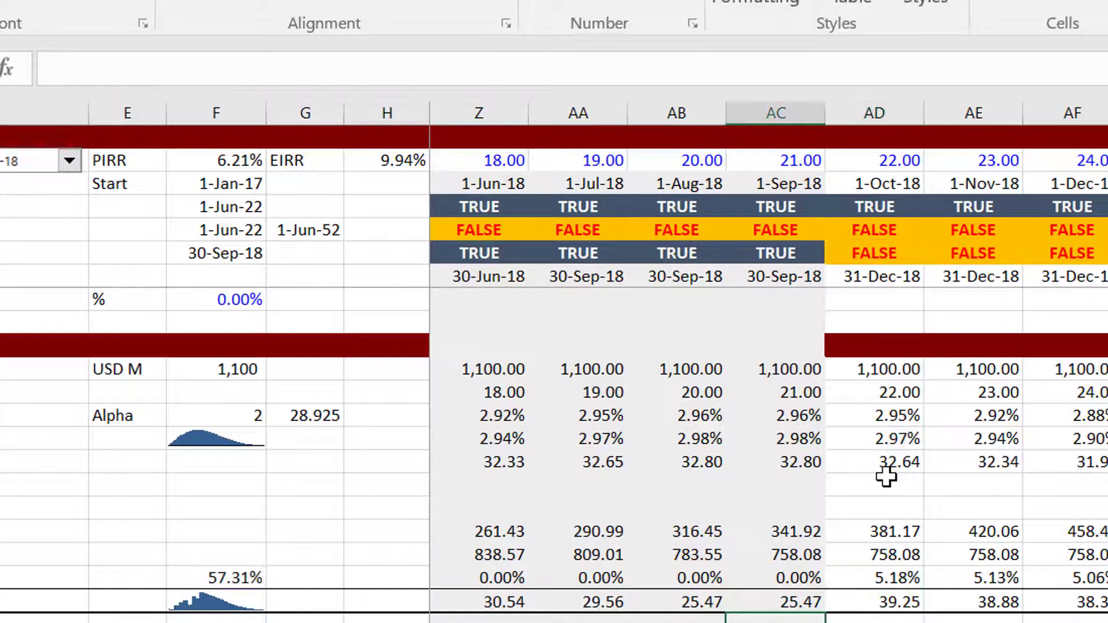
# Inspect the SUM formula in F49 that totals the non-historic normalised Weibull percentages, and recommit it as an array formula.
pyautogui.click(280, 588)
pyautogui.press('Up')
pyautogui.press('Left')
pyautogui.press('Down')
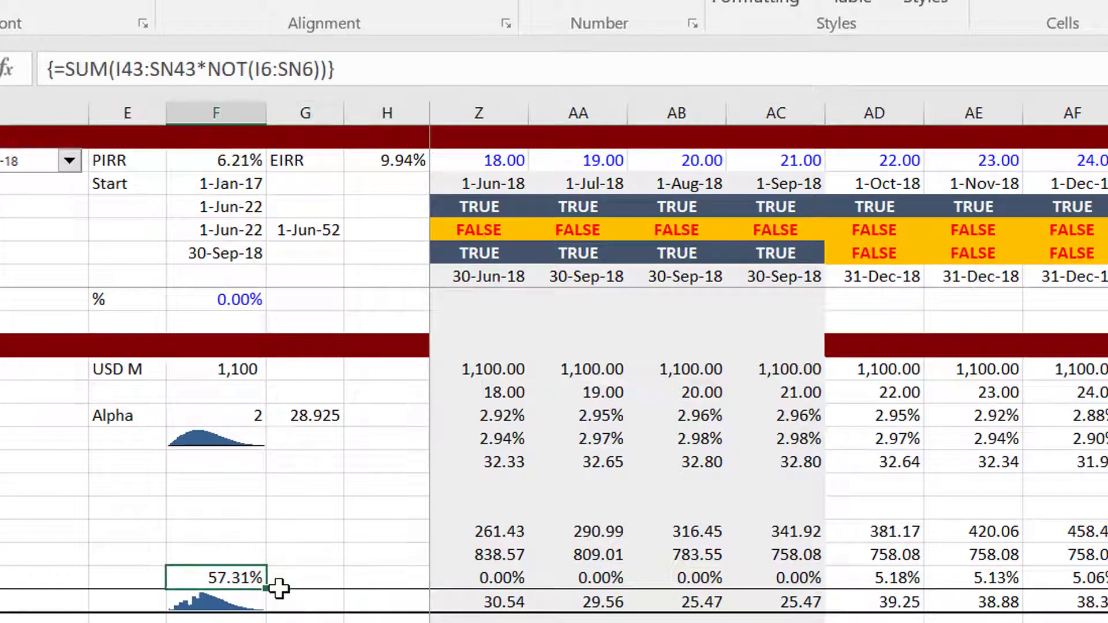
pyautogui.press('F2')
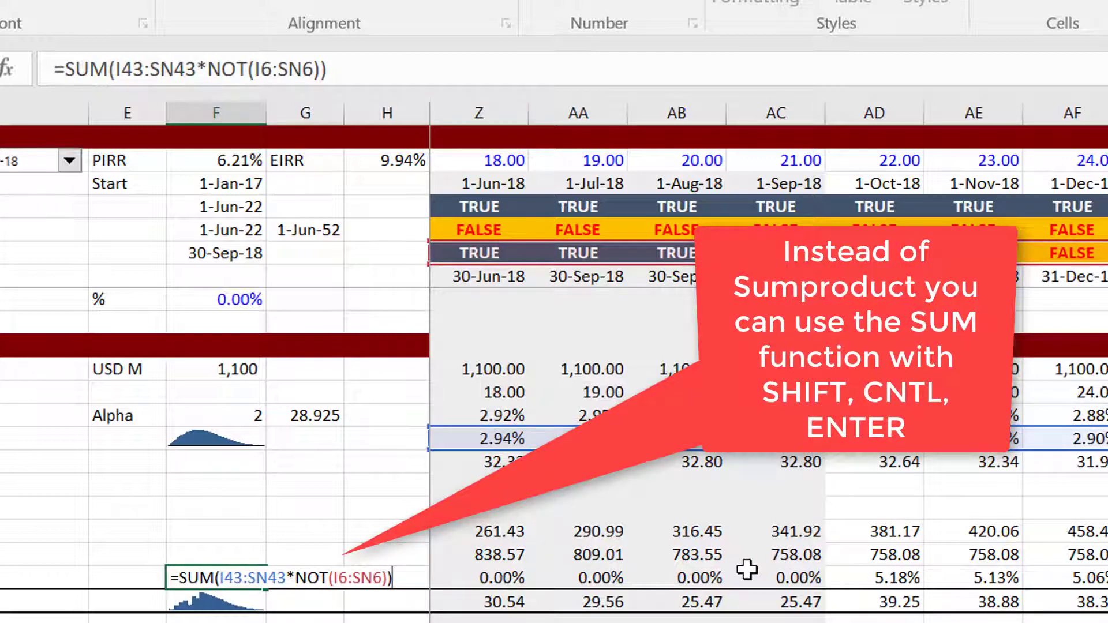
pyautogui.hotkey('ctrl', 'shift', 'Return')
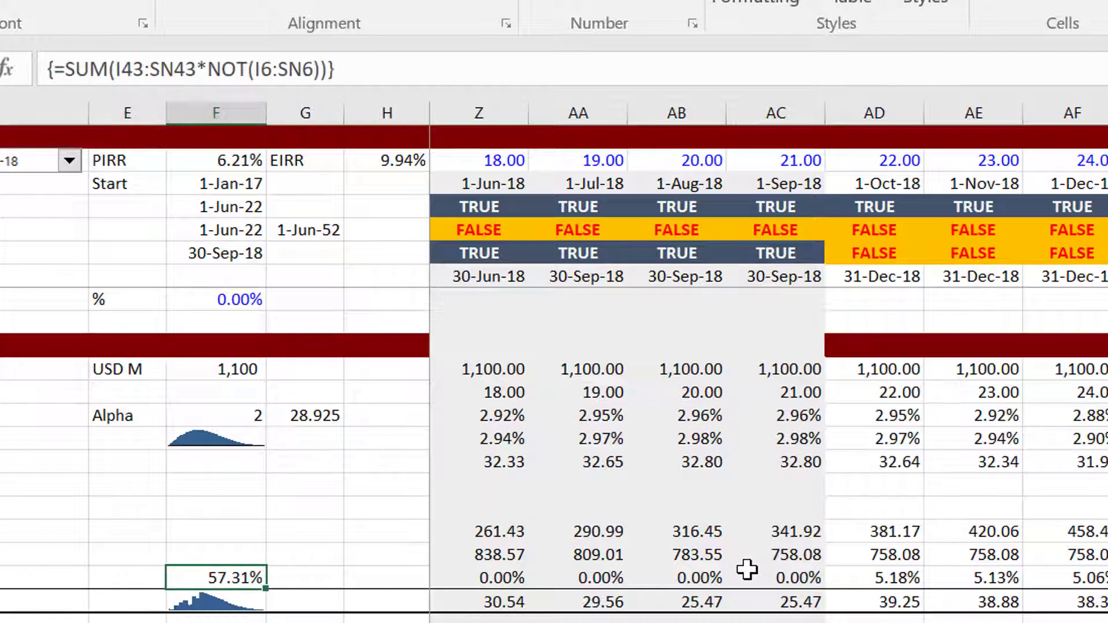
# Set the historic period end date to 31-Dec-17.
pyautogui.click(67, 159)
pyautogui.scroll(1, 67, 160)
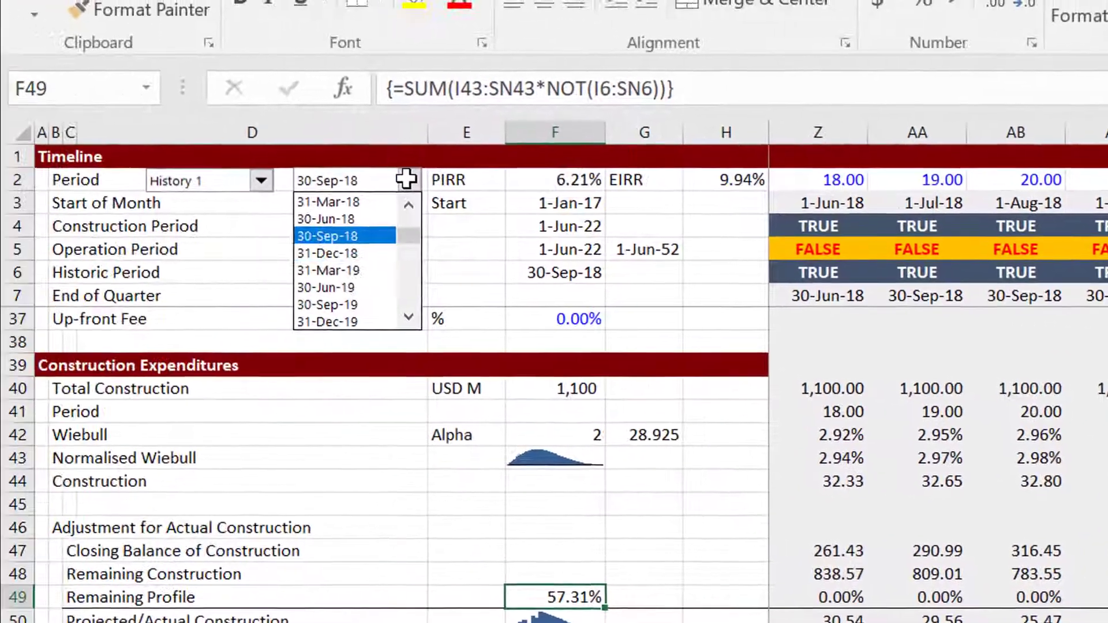
pyautogui.press('Up')
pyautogui.press('Up')
pyautogui.press('Up')
pyautogui.press('Return')
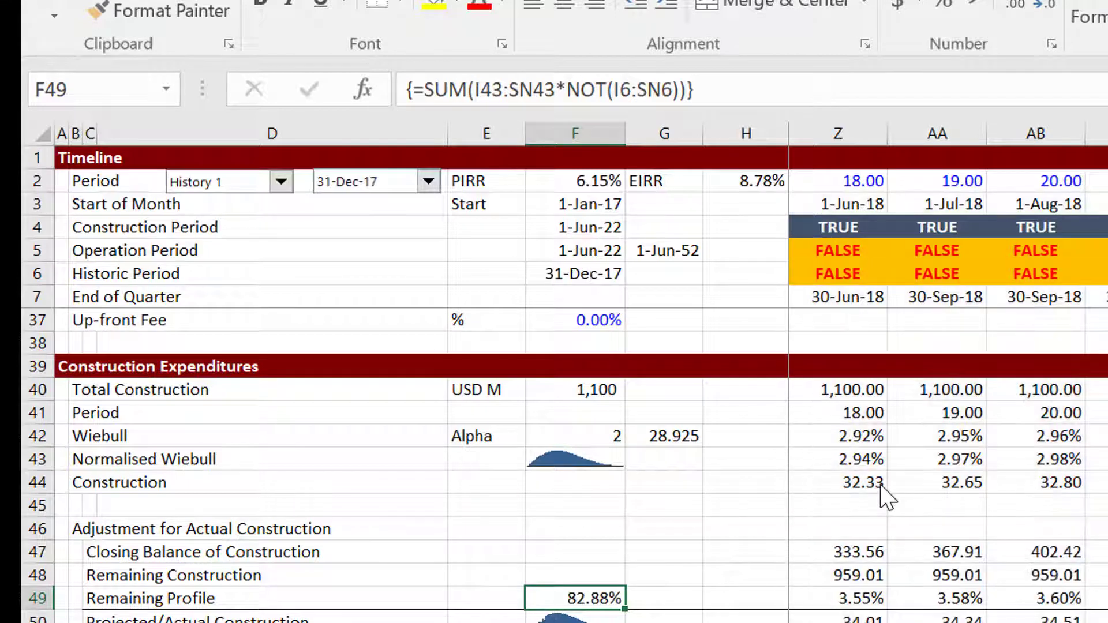
# Review the Closing Balance of Construction in row 47 across the months around the historic cutoff, ending on V47.
pyautogui.click(880, 483)
pyautogui.press('Left')
pyautogui.press('Left')
pyautogui.press('Left')
pyautogui.press('Down')
pyautogui.press('Down')
pyautogui.press('Down')
pyautogui.press('Left')
pyautogui.press('Left')
pyautogui.press('Left')
pyautogui.press('Left')
pyautogui.press('Left')
pyautogui.press('Left')
pyautogui.press('Left')
pyautogui.press('Left')
pyautogui.press('Left')
pyautogui.press('Left')
pyautogui.press('Right')
pyautogui.press('Right')
pyautogui.press('Right')
pyautogui.press('Right')
pyautogui.press('Right')
pyautogui.press('Right')
pyautogui.press('Right')
pyautogui.press('Right')
pyautogui.press('Right')
pyautogui.press('Right')
pyautogui.press('Right')
pyautogui.press('Right')
pyautogui.press('Left')
pyautogui.press('Left')
pyautogui.press('Left')
pyautogui.press('Left')
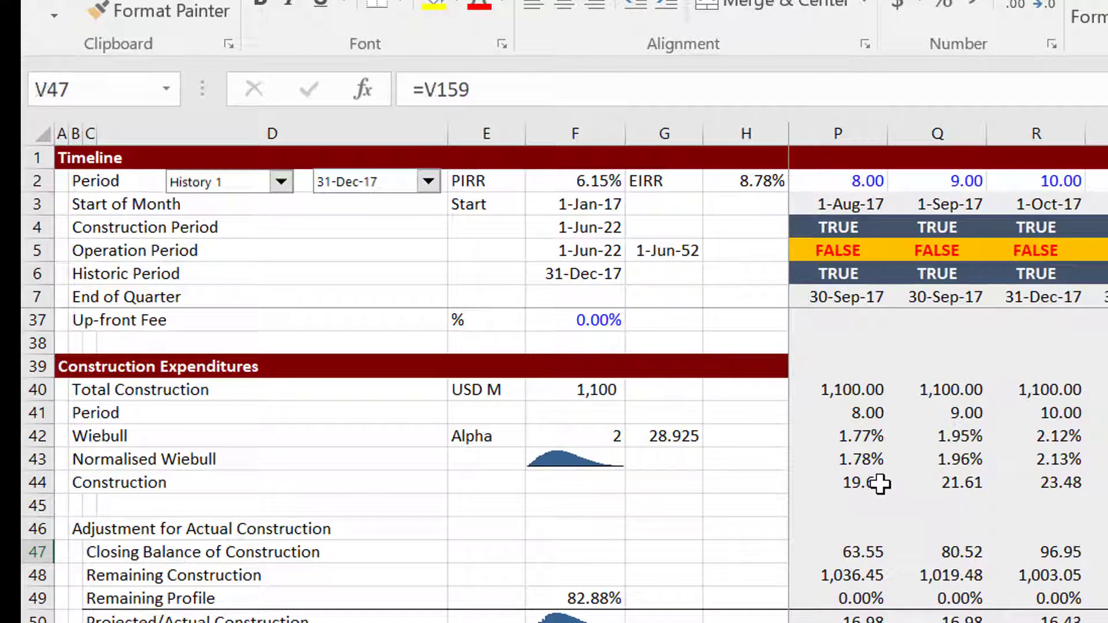
# Review the Remaining Construction amounts in row 48 across the projected months, returning to AA48.
pyautogui.press('Down')
pyautogui.press('Right')
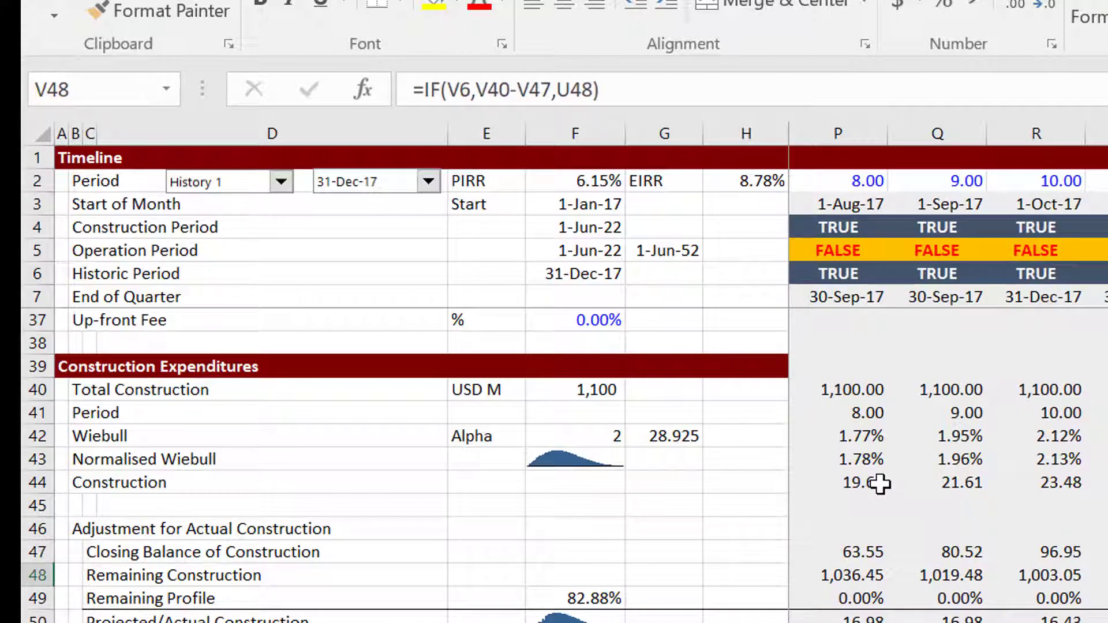
pyautogui.press('Right')
pyautogui.press('Right')
pyautogui.press('Right')
pyautogui.press('Right')
pyautogui.press('Right')
pyautogui.press('Right')
pyautogui.press('Right')
pyautogui.press('Right')
pyautogui.press('Right')
pyautogui.press('Right')
pyautogui.press('Right')
pyautogui.press('Right')
pyautogui.press('Right')
pyautogui.press('Right')
pyautogui.press('Right')
pyautogui.press('Right')
pyautogui.press('Right')
pyautogui.press('Right')
pyautogui.press('Right')
pyautogui.press('Right')
pyautogui.press('Left')
pyautogui.press('Left')
pyautogui.press('Left')
pyautogui.press('Left')
pyautogui.press('Left')
pyautogui.press('Left')
pyautogui.press('Left')
pyautogui.press('Left')
pyautogui.press('Left')
pyautogui.press('Left')
pyautogui.press('Left')
pyautogui.press('Left')
pyautogui.press('Left')
pyautogui.press('Left')
pyautogui.press('Left')
pyautogui.press('Left')
pyautogui.press('Left')
pyautogui.press('Left')
pyautogui.press('Left')
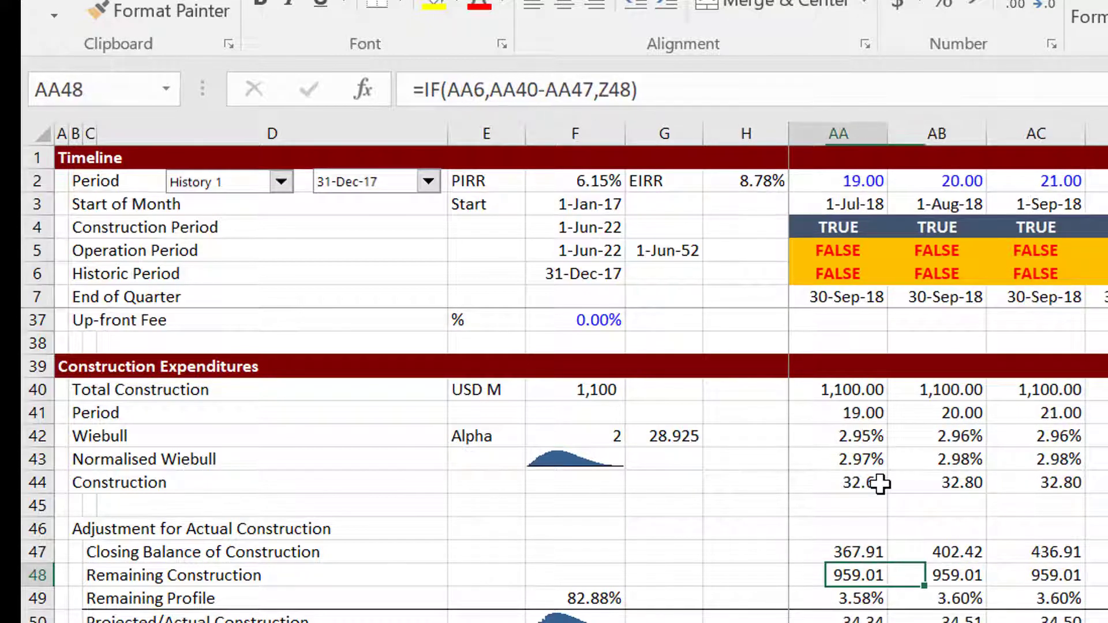
# Check the Remaining Profile in row 49 around the historic cutoff, and look at the January 2018 closing balance in U47.
pyautogui.press('Down')
pyautogui.press('Left')
pyautogui.press('Left')
pyautogui.press('Left')
pyautogui.press('Left')
pyautogui.press('Left')
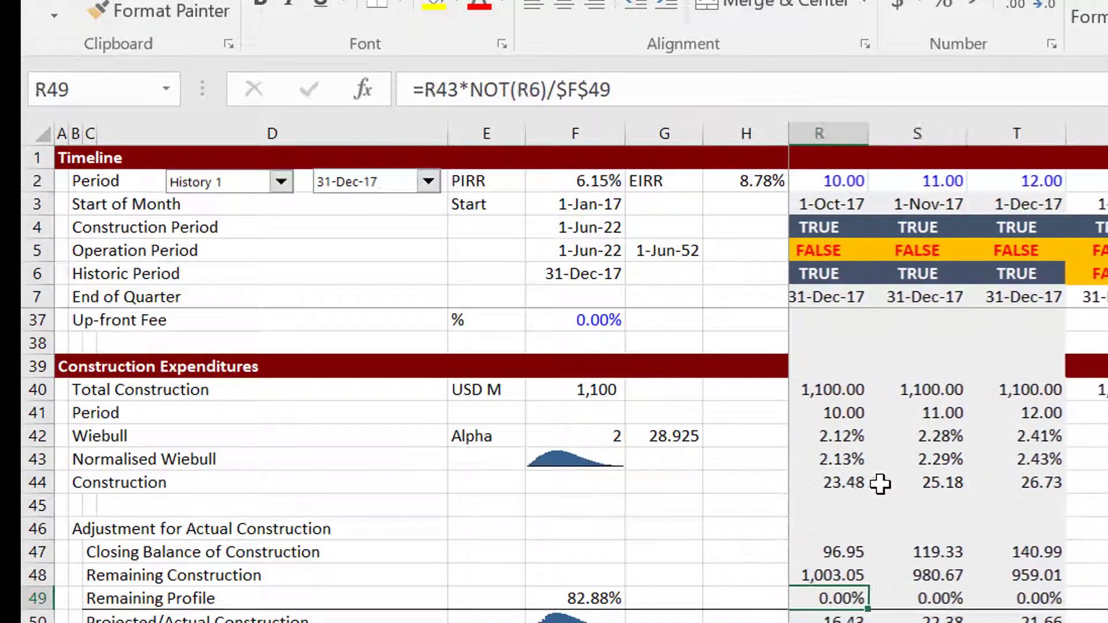
pyautogui.press('Right')
pyautogui.press('Right')
pyautogui.press('Right')
pyautogui.press('Right')
pyautogui.press('Up')
pyautogui.press('Up')
pyautogui.press('Left')
pyautogui.press('Up')
pyautogui.press('Down')
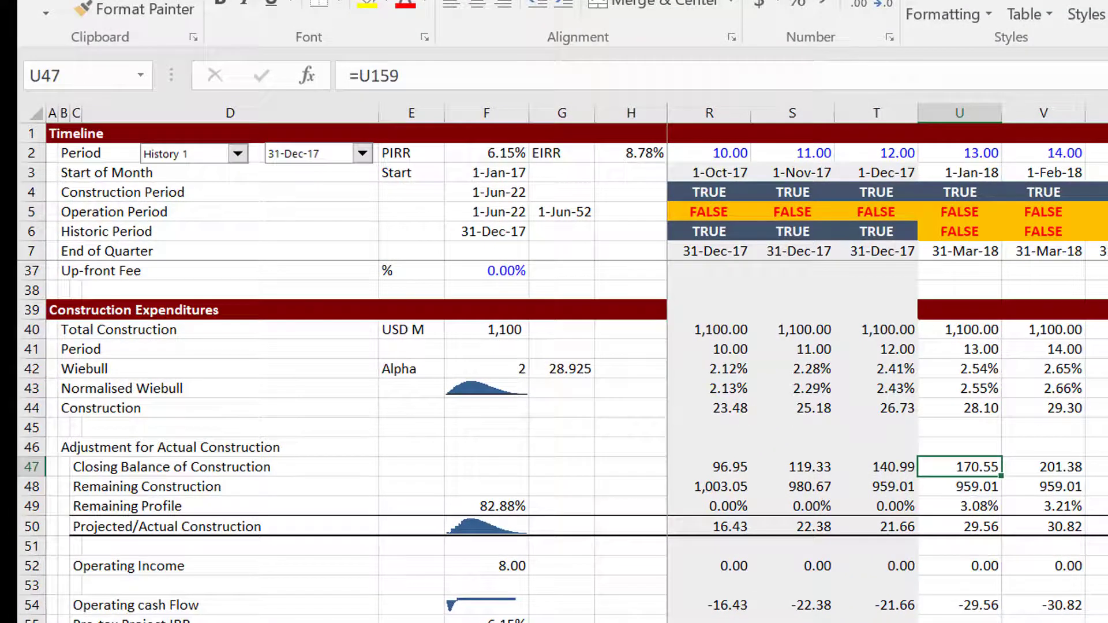
# Switch to PowerPoint and view the "Formula for Remaining Construction" slide.
pyautogui.hotkey('alt', 'Tab')
pyautogui.press('Down')
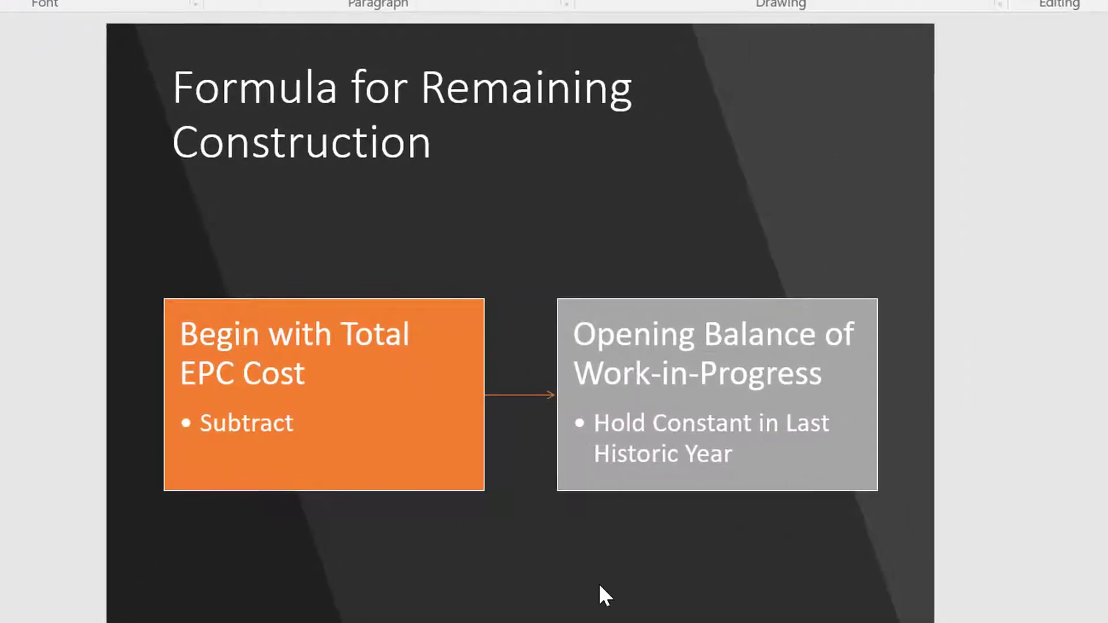
pyautogui.press('Down')
pyautogui.press('Up')
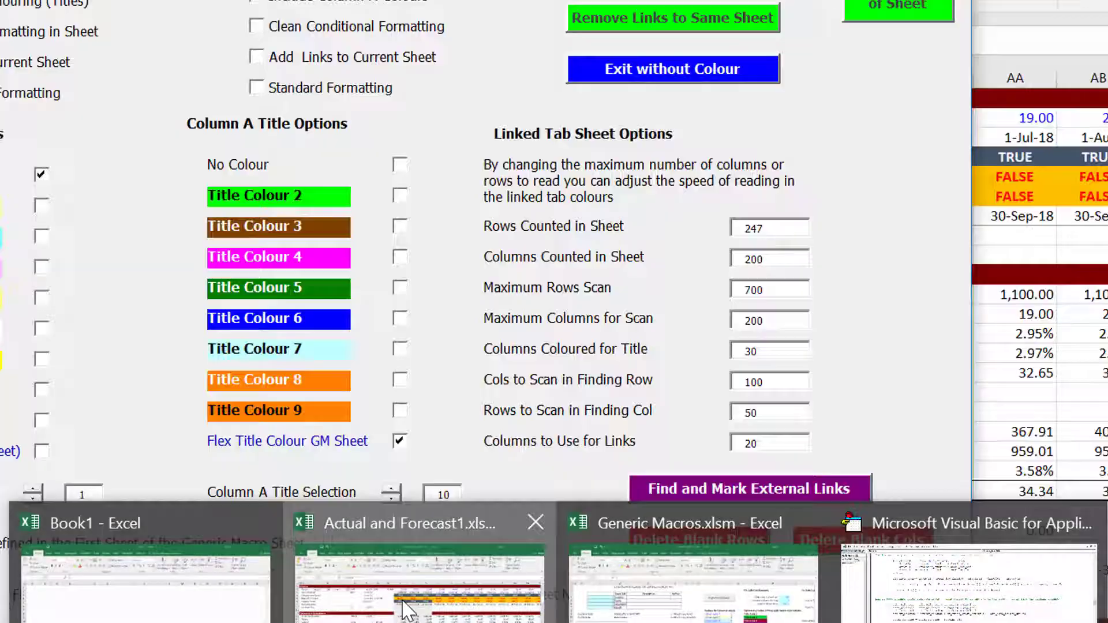
# Return to the Actual and Forecast1 workbook in Excel and compare the row 47 closing balances around the last historic month.
pyautogui.click(403, 601)
pyautogui.press('Left')
pyautogui.press('Right')
pyautogui.press('Left')
pyautogui.press('Left')
pyautogui.press('Left')
pyautogui.press('Left')
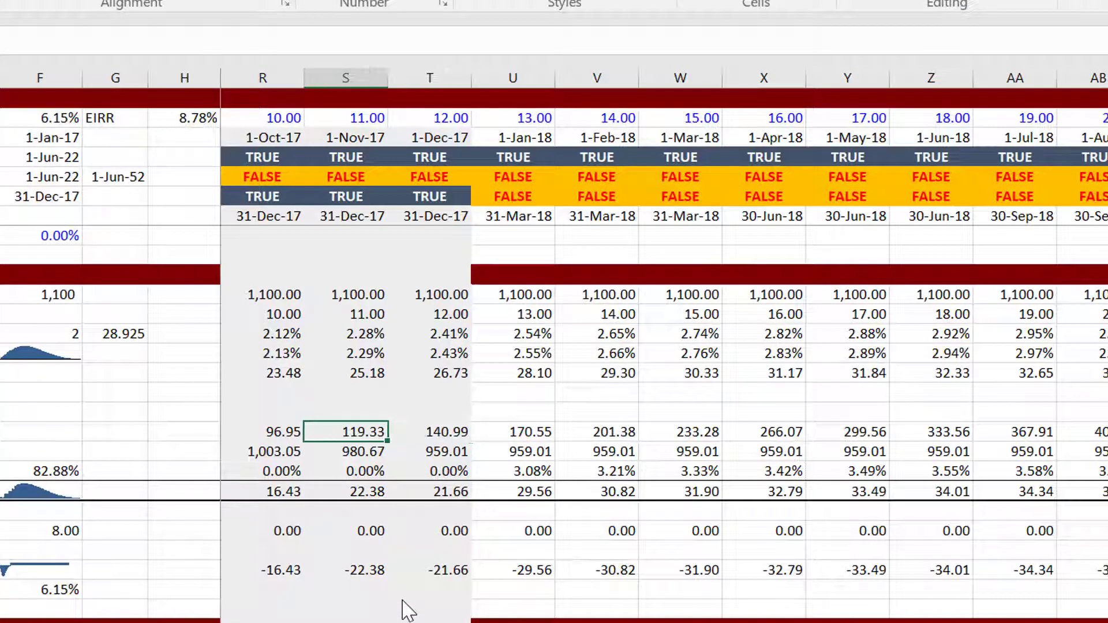
pyautogui.press('Right')
pyautogui.press('Right')
pyautogui.press('Right')
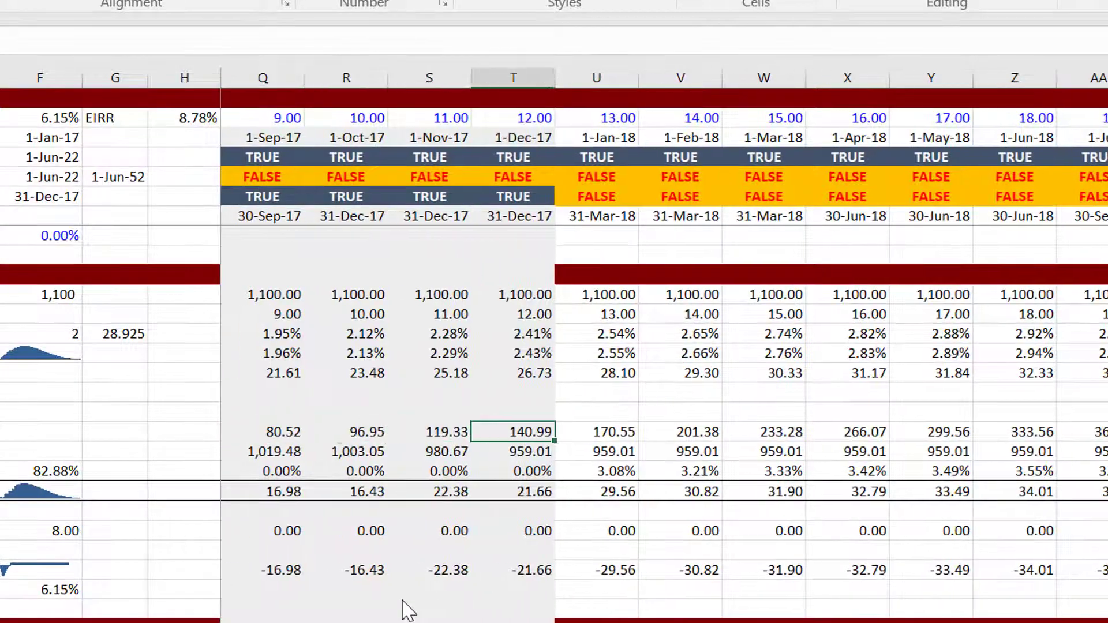
pyautogui.press('Left')
pyautogui.press('Left')
pyautogui.press('Right')
# Glance up column S to the Period row, and inspect the Closing Balance of Construction formula in S47.
pyautogui.press('Up')
pyautogui.press('Up')
pyautogui.press('Up')
pyautogui.press('Up')
pyautogui.press('Up')
pyautogui.press('Up')
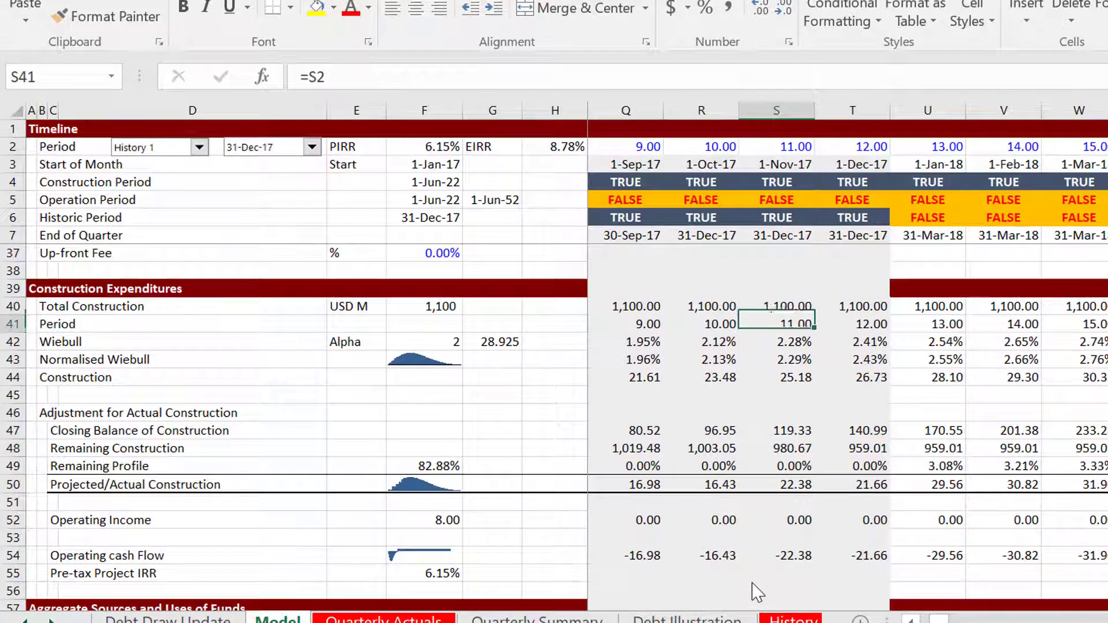
pyautogui.press('Down')
pyautogui.press('Down')
pyautogui.press('Down')
pyautogui.press('Down')
pyautogui.press('Down')
pyautogui.press('Down')
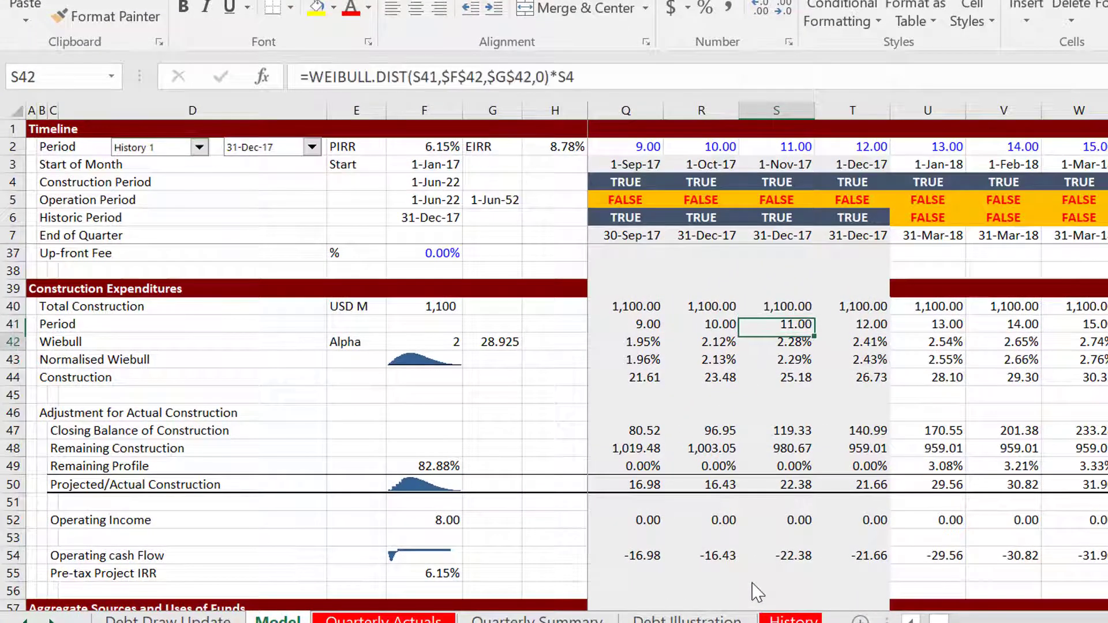
pyautogui.press('F2')
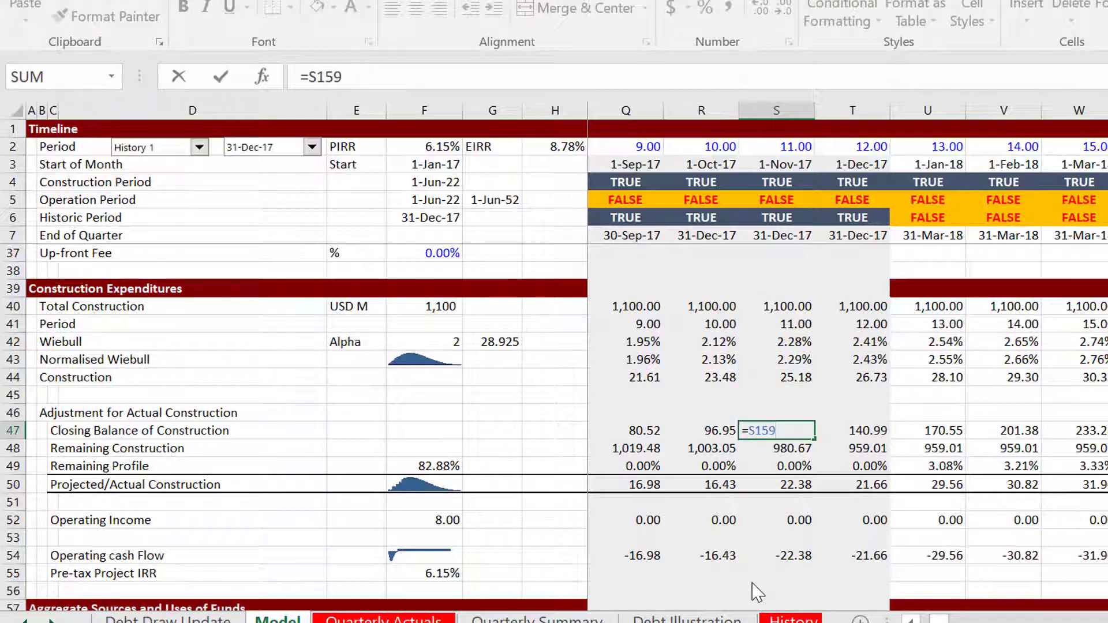
pyautogui.press('Escape')
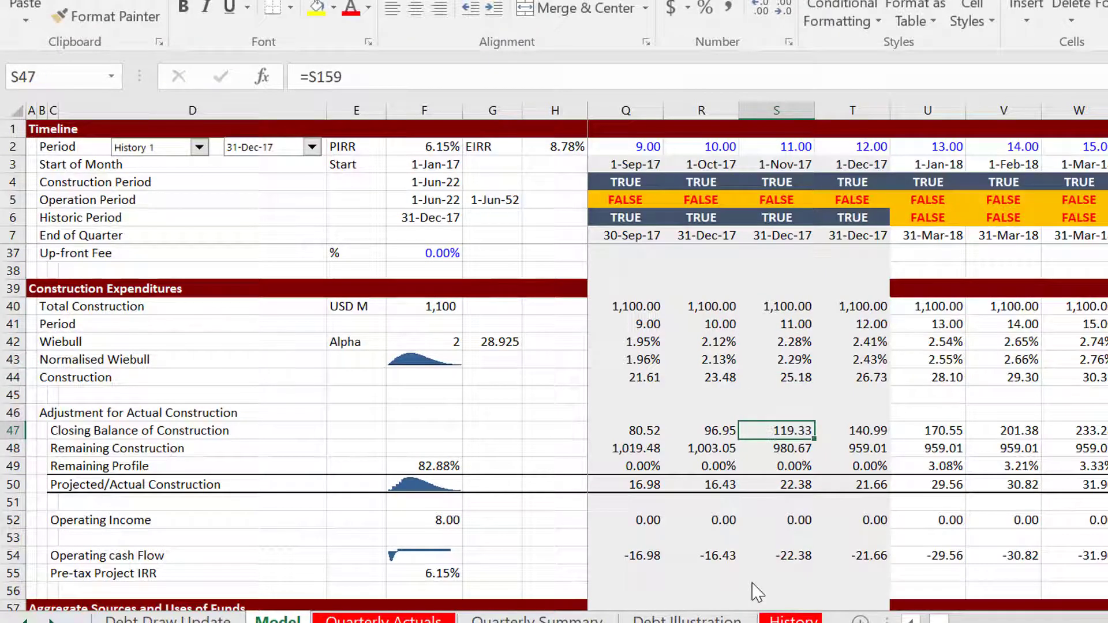
# Follow the S47 reference down column S to the Construction Work in Progress closing balance under Balance Sheet with Actuals.
pyautogui.press('pagedown')
pyautogui.press('pagedown')
pyautogui.press('pagedown')
pyautogui.press('pagedown')
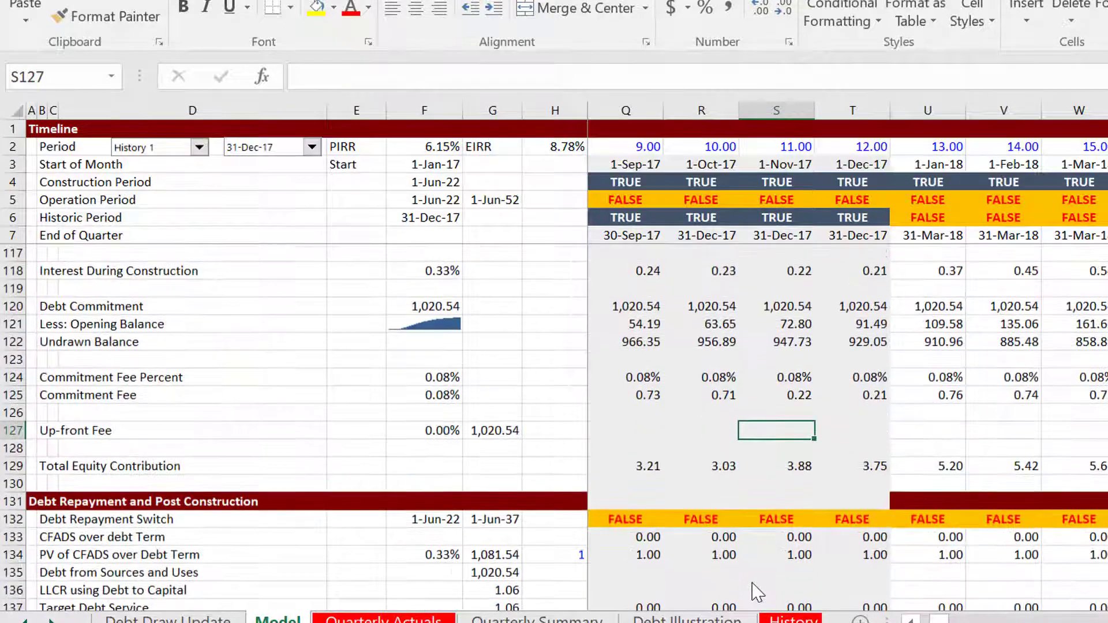
pyautogui.press('pagedown')
pyautogui.press('Down')
pyautogui.press('Down')
pyautogui.press('Down')
pyautogui.press('Down')
pyautogui.press('Down')
pyautogui.press('Down')
pyautogui.press('Down')
pyautogui.press('Down')
pyautogui.press('Down')
pyautogui.press('Down')
pyautogui.press('Down')
pyautogui.press('Down')
pyautogui.press('Down')
pyautogui.press('Down')
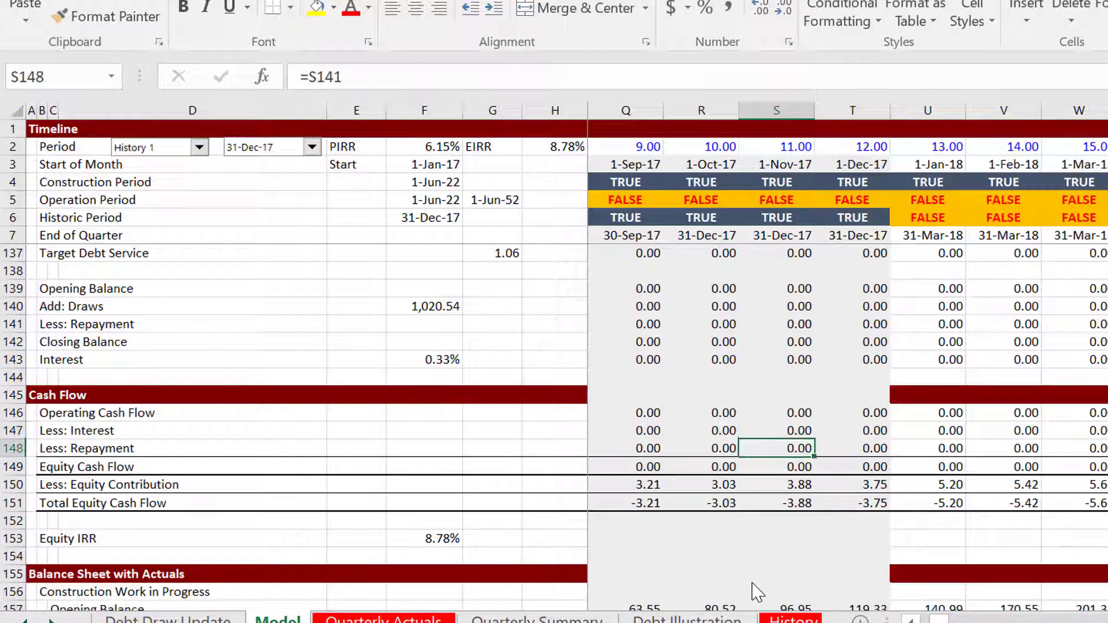
pyautogui.press('Up')
pyautogui.press('Up')
pyautogui.press('Up')
pyautogui.press('Up')
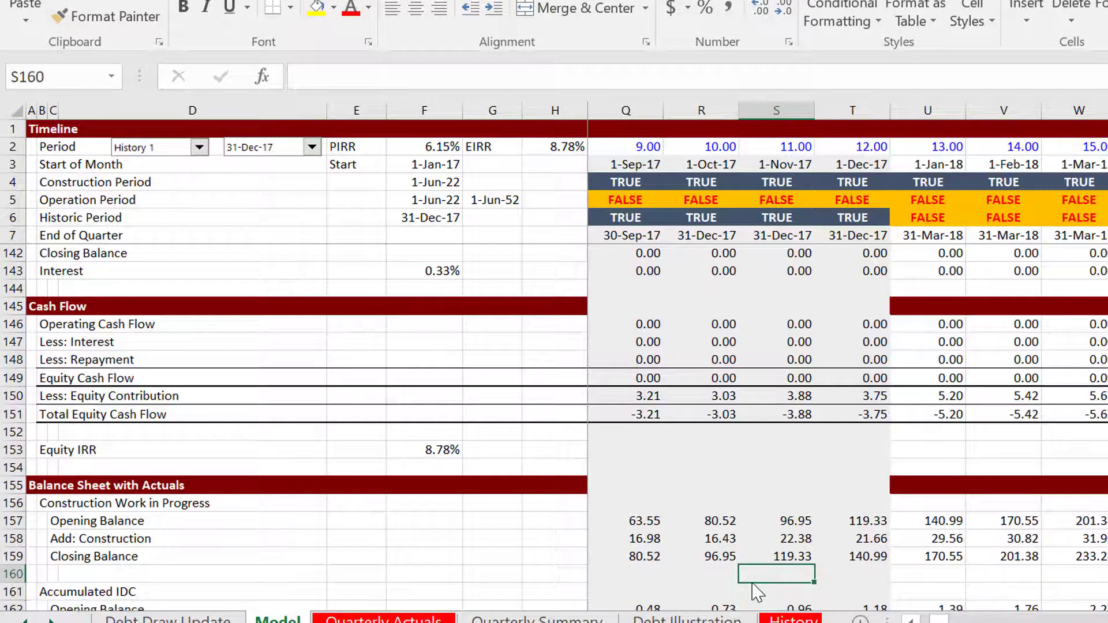
# Inspect the Construction Work in Progress closing balance formula in S159, and return up column S to the Adjustment for Actual Construction section.
pyautogui.press('Down')
pyautogui.press('Down')
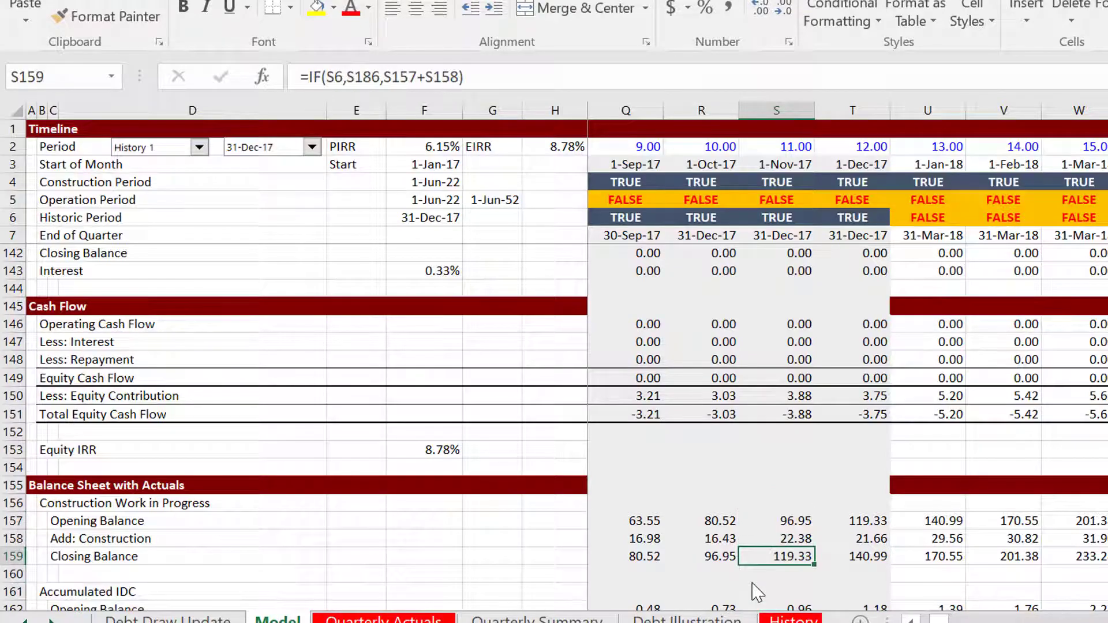
pyautogui.press('pageup')
pyautogui.press('pageup')
pyautogui.press('pageup')
pyautogui.press('pageup')
pyautogui.press('pageup')
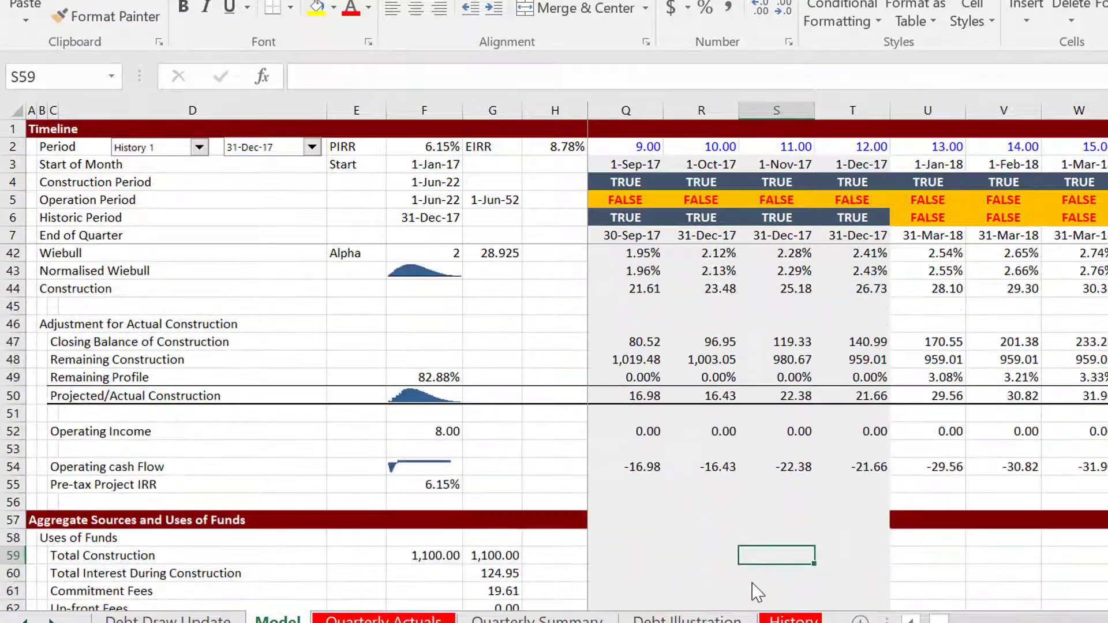
pyautogui.scroll(11, 758, 593)
pyautogui.scroll(-11, 758, 592)
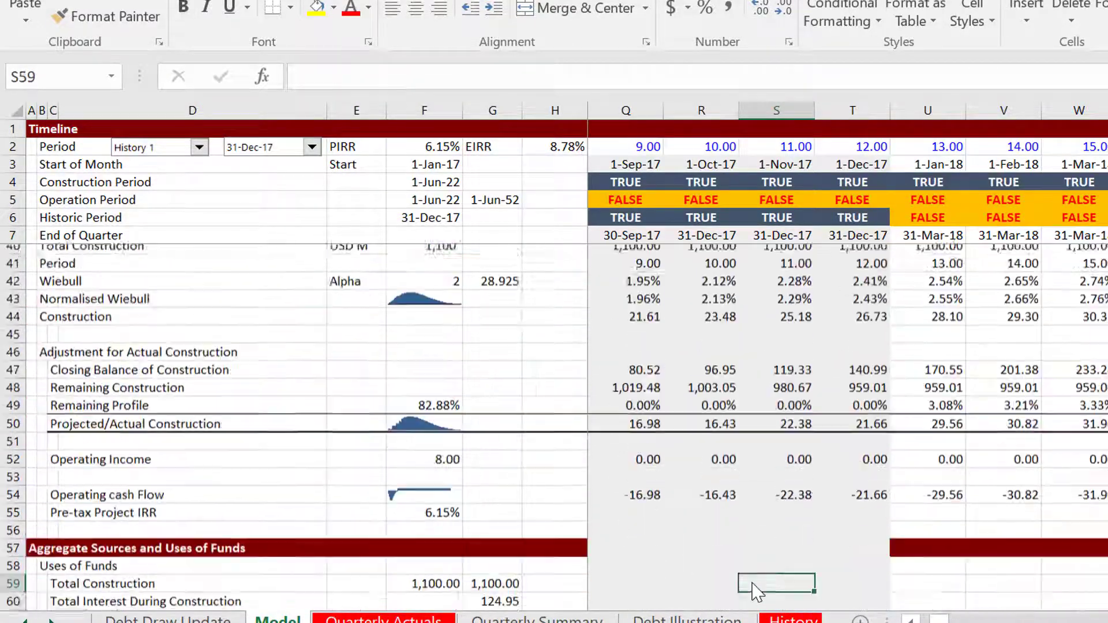
# Inspect the Projected/Actual Construction and Remaining Construction formulas in S50 and S48.
pyautogui.press('Up')
pyautogui.press('Up')
pyautogui.press('Up')
pyautogui.press('Up')
pyautogui.press('Up')
pyautogui.press('Up')
pyautogui.press('Up')
pyautogui.press('Up')
pyautogui.press('Up')
pyautogui.press('Up')
pyautogui.press('Up')
pyautogui.press('Up')
pyautogui.press('Up')
pyautogui.press('Up')
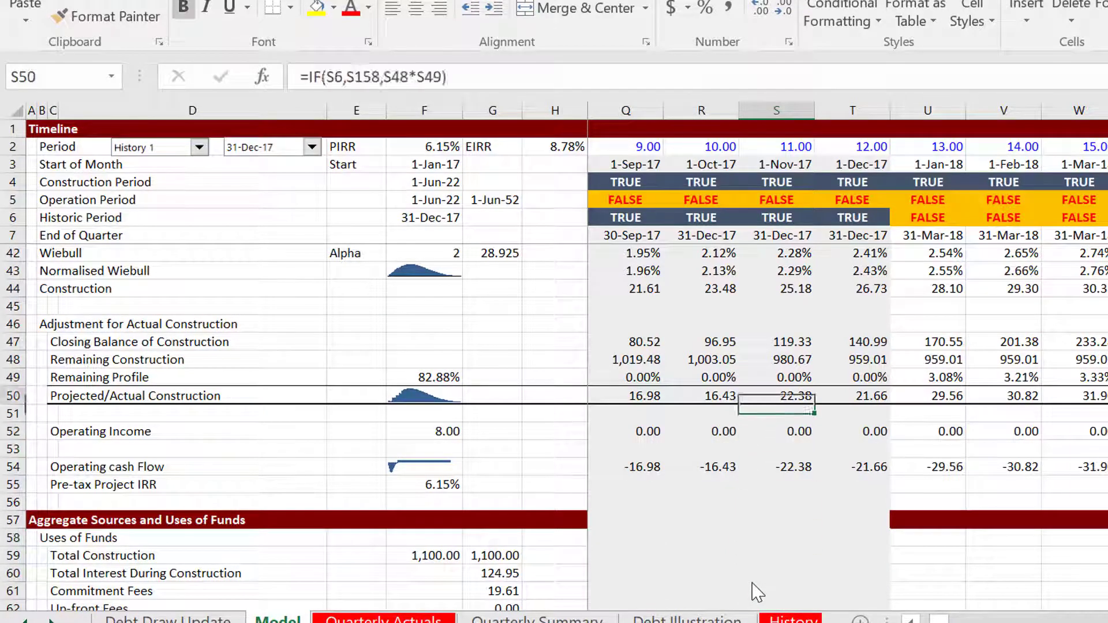
pyautogui.press('Down')
pyautogui.press('Down')
pyautogui.press('Down')
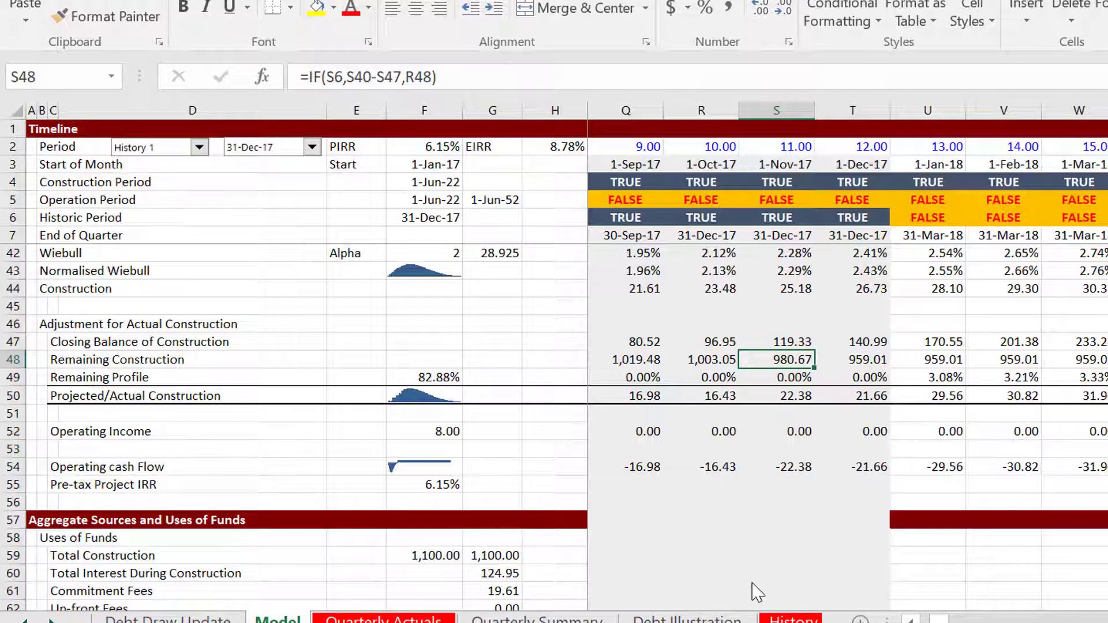
# Compare the Remaining Construction formulas in T48 and U48, on either side of the end of the historic period.
pyautogui.press('Right')
pyautogui.press('Right')
pyautogui.press('Left')
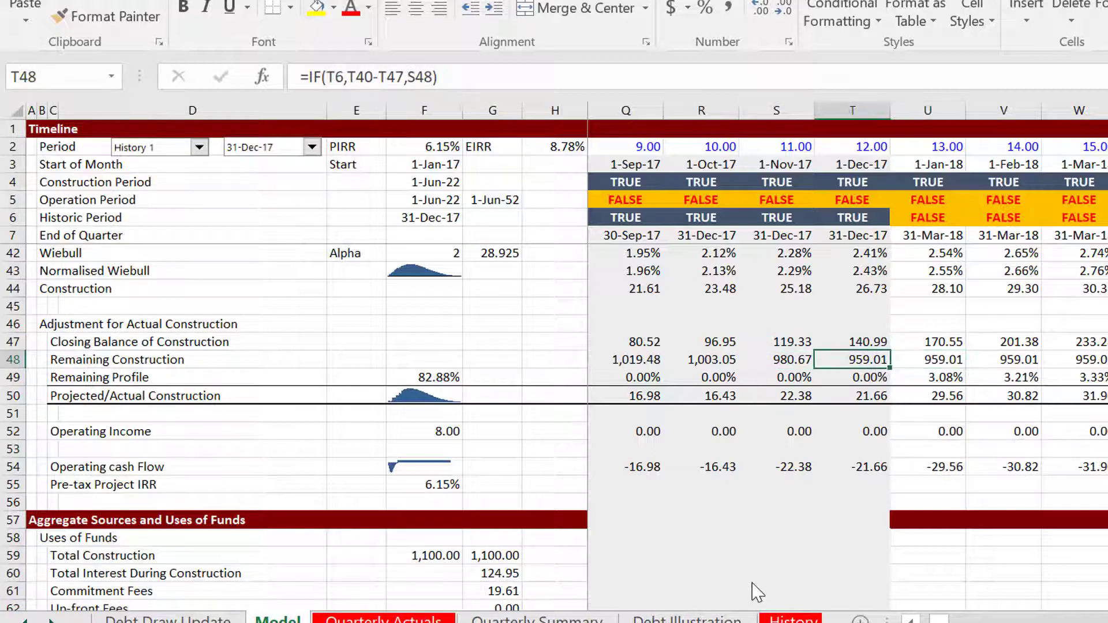
pyautogui.press('F2')
pyautogui.press('Tab')
pyautogui.press('F2')
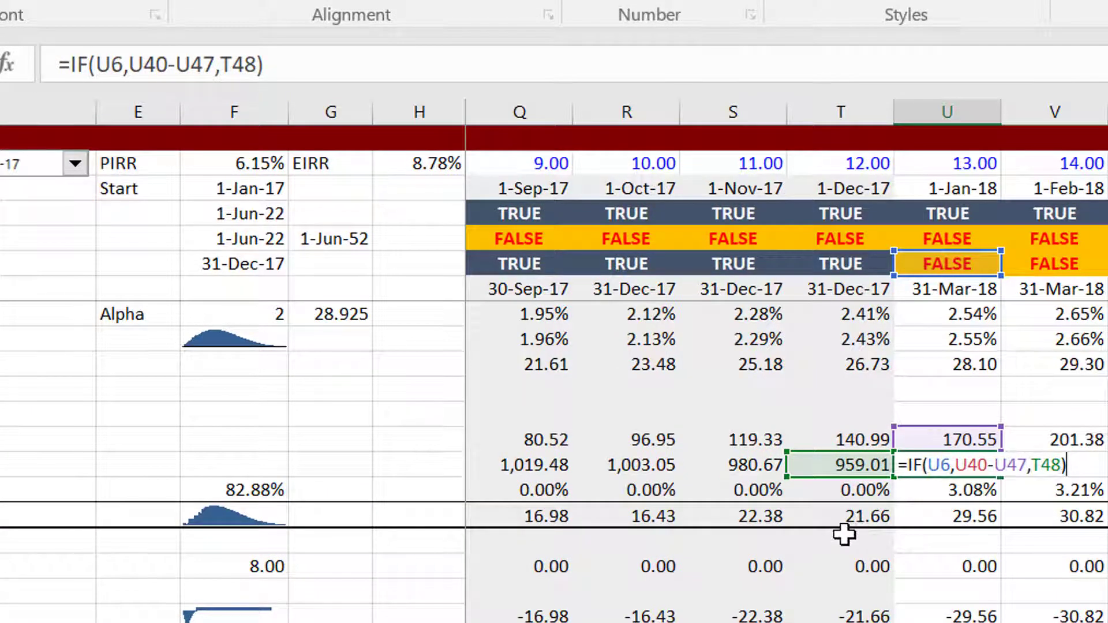
pyautogui.hotkey('ctrl', 'Return')
# Follow the Remaining Construction row across the forecast months, and return to the beginning of the row.
pyautogui.press('Right')
pyautogui.press('Right')
pyautogui.press('Right')
pyautogui.press('Right')
pyautogui.press('Right')
pyautogui.press('Right')
pyautogui.press('Right')
pyautogui.press('Right')
pyautogui.press('Right')
pyautogui.press('Right')
pyautogui.press('Right')
pyautogui.press('Right')
pyautogui.press('Right')
pyautogui.press('Right')
pyautogui.press('Right')
pyautogui.press('Right')
pyautogui.press('Right')
pyautogui.press('Right')
pyautogui.press('Right')
pyautogui.press('Right')
pyautogui.press('Right')
pyautogui.press('Right')
pyautogui.press('Right')
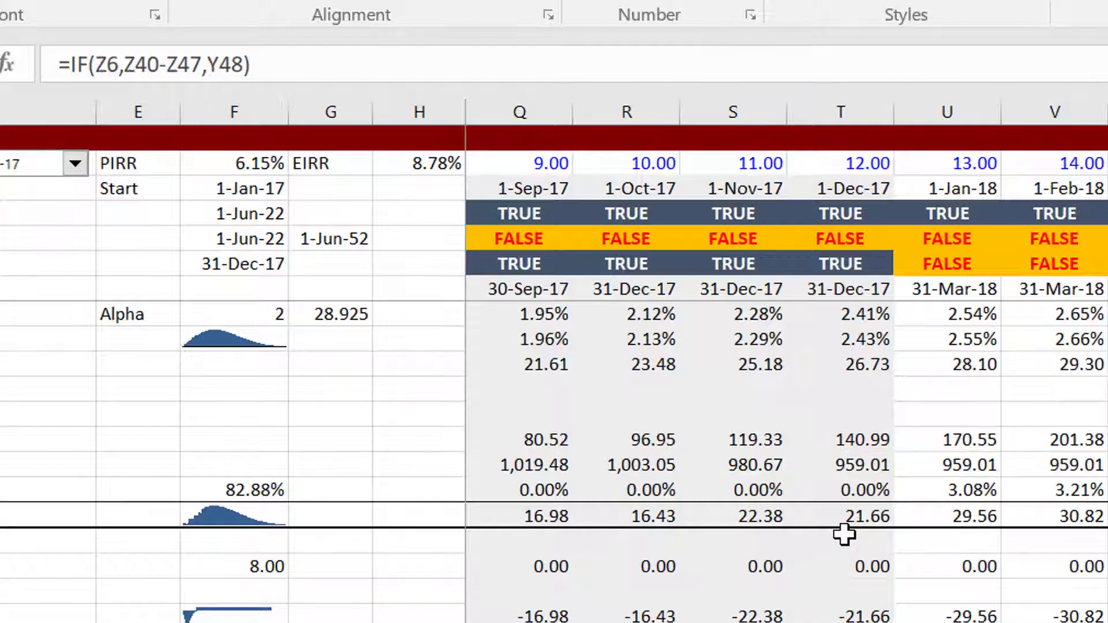
pyautogui.press('Right')
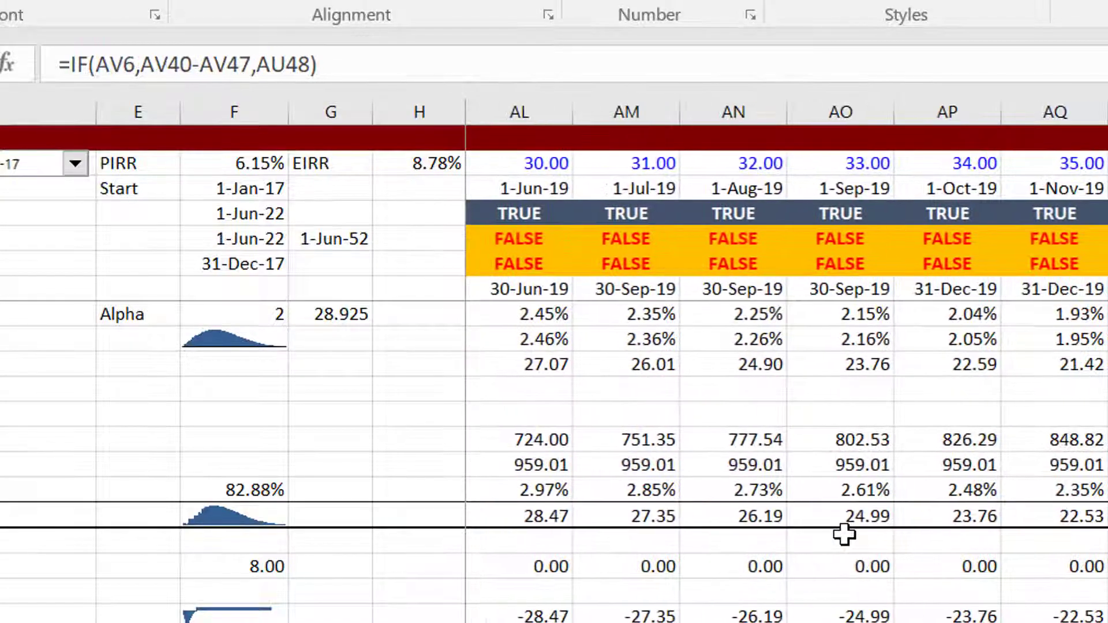
pyautogui.hotkey('ctrl', 'Right')
pyautogui.press('Left')
pyautogui.hotkey('ctrl', 'Left')
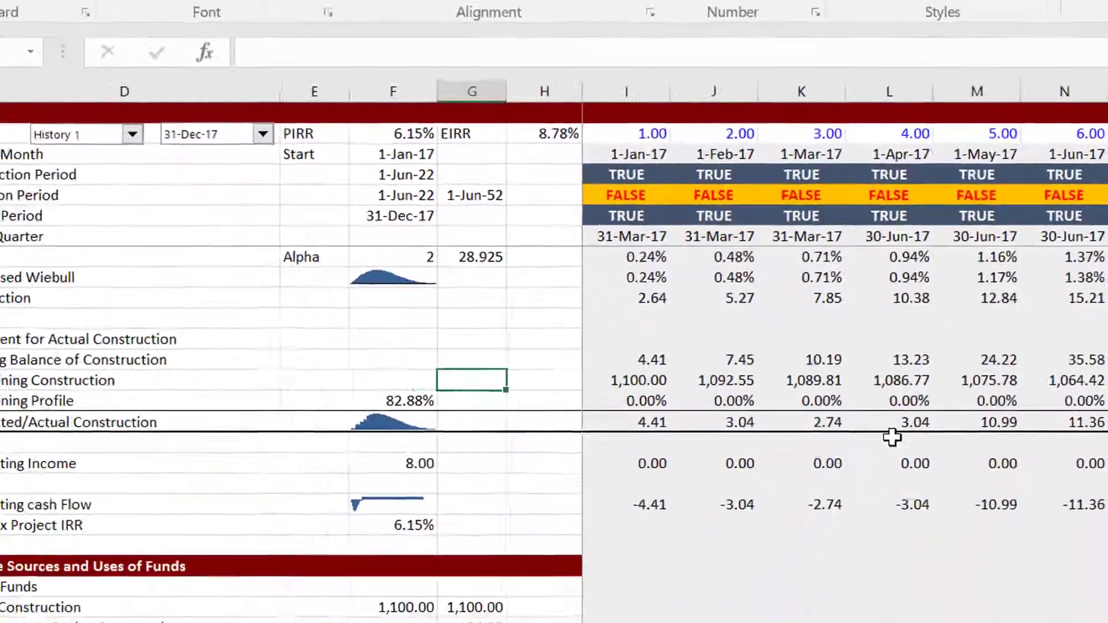
# Go along row 48 to the last historic month and inspect the Remaining Construction formula in T48.
pyautogui.press('Right')
pyautogui.press('Right')
pyautogui.press('Right')
pyautogui.press('Right')
pyautogui.press('Right')
pyautogui.press('Right')
pyautogui.press('Right')
pyautogui.press('Right')
pyautogui.press('Right')
pyautogui.press('Right')
pyautogui.press('Right')
pyautogui.press('Right')
pyautogui.press('Right')
pyautogui.press('Right')
pyautogui.press('Right')
pyautogui.press('Right')
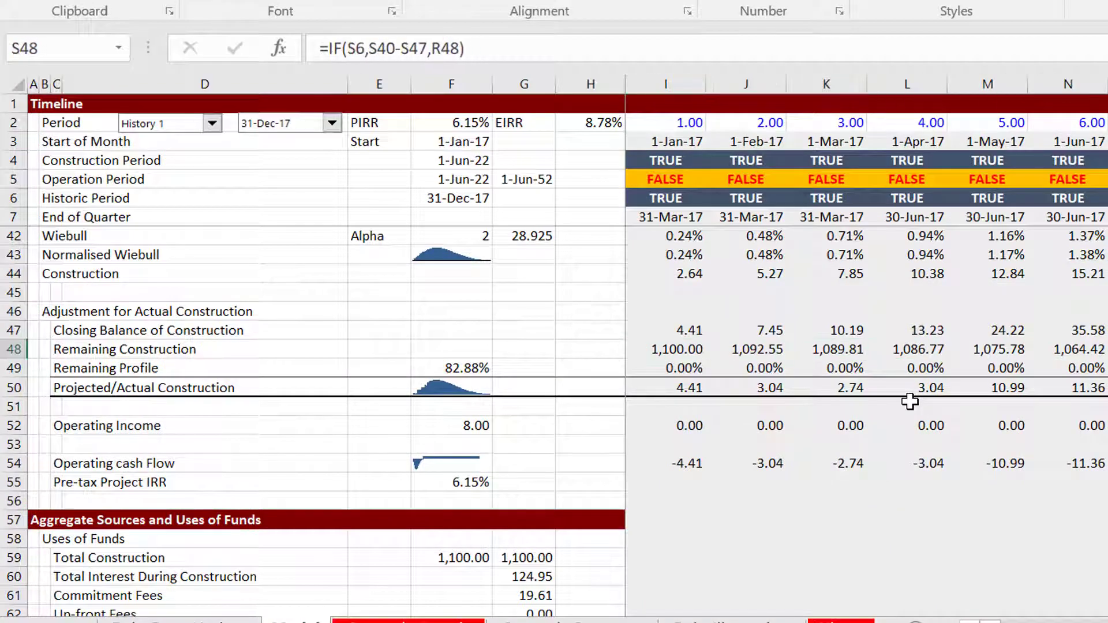
pyautogui.press('Left')
pyautogui.press('Left')
pyautogui.press('Left')
pyautogui.press('Left')
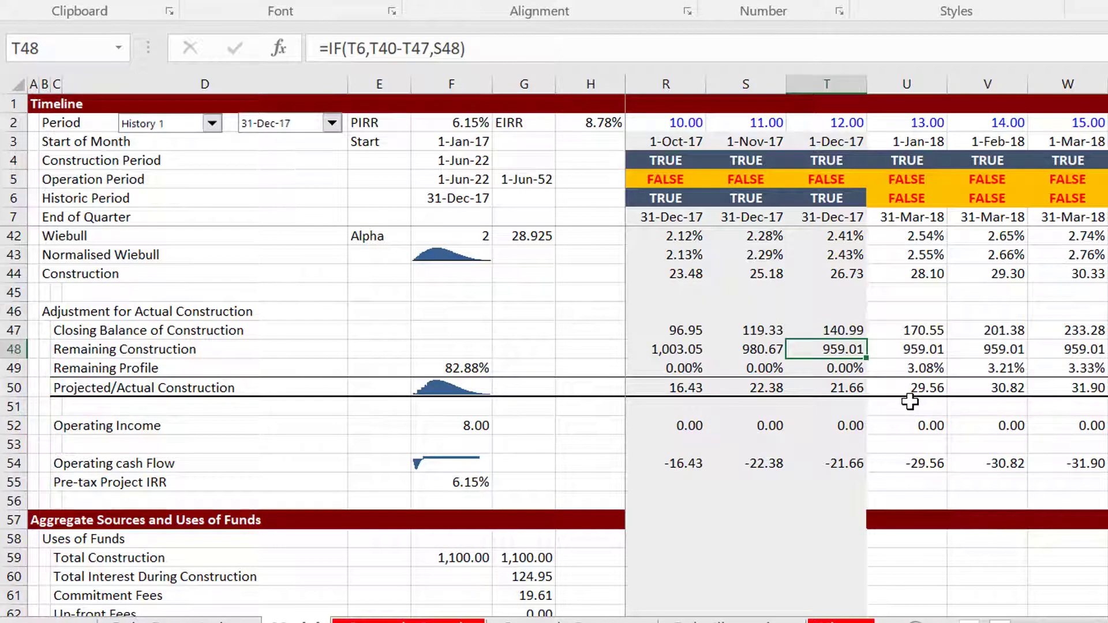
# Switch to PowerPoint and advance from the "Formula for Remaining Construction" slide to "Illustration of Debt Balance Adjustment".
pyautogui.hotkey('alt', 'Tab')
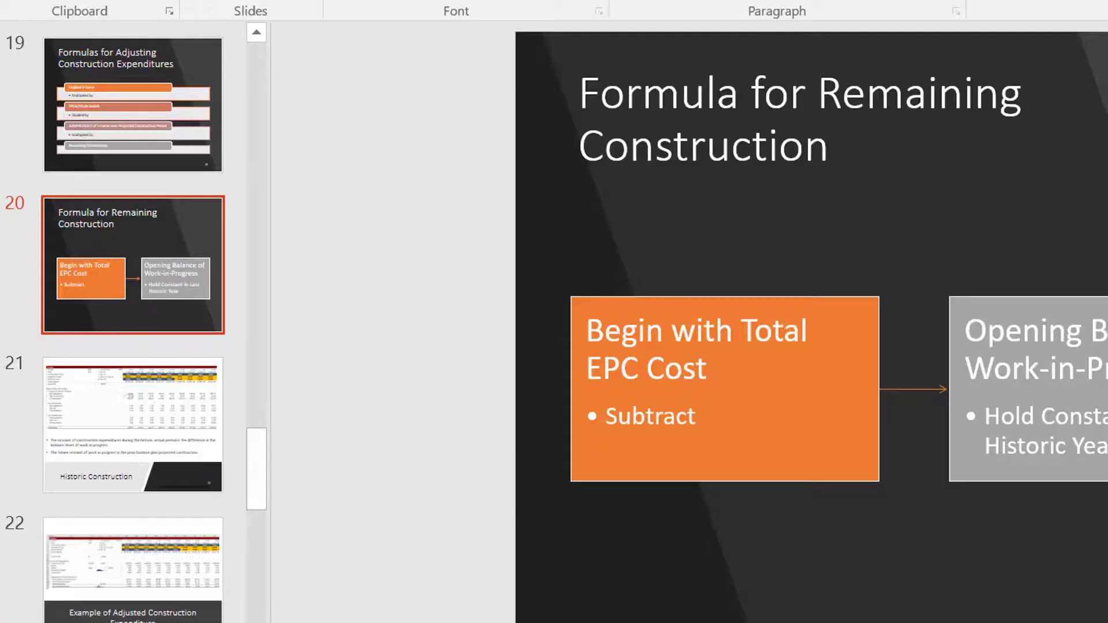
pyautogui.press('Down')
pyautogui.press('Down')
pyautogui.press('Down')
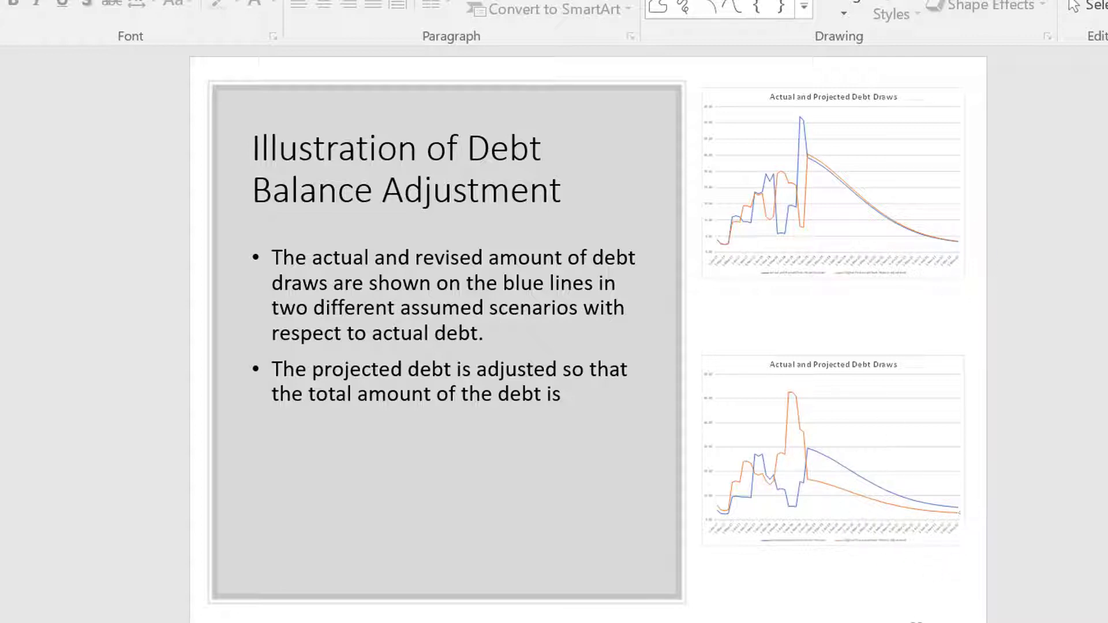
# Return to the Actual and Forecast1 workbook in Excel and go up to the assumptions sections near the start of the sheet.
pyautogui.moveTo(624, 622)
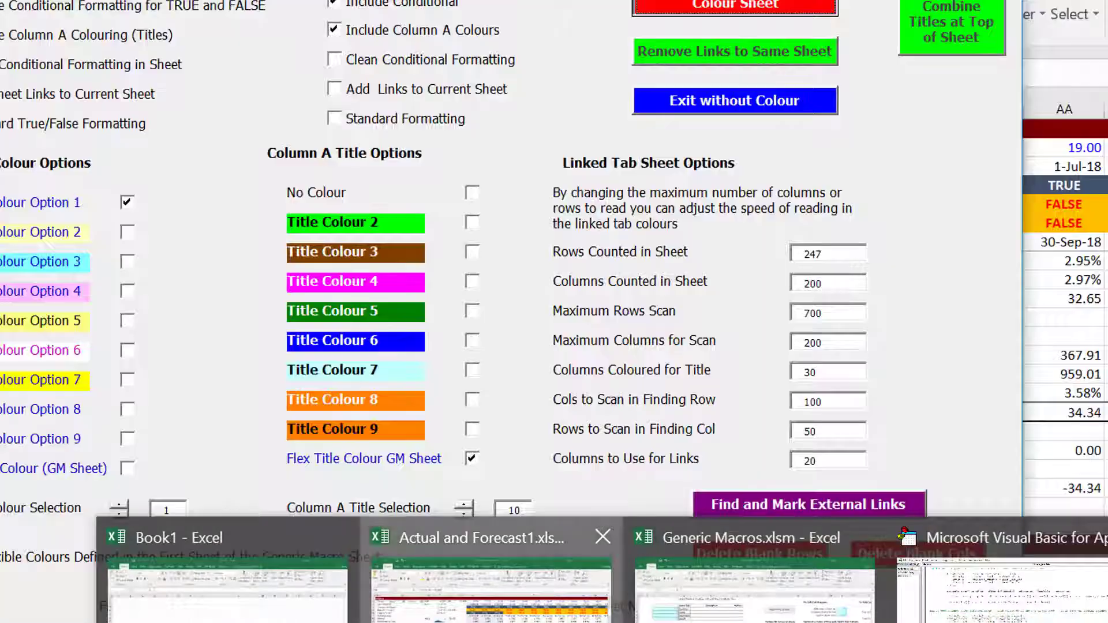
pyautogui.click(496, 583)
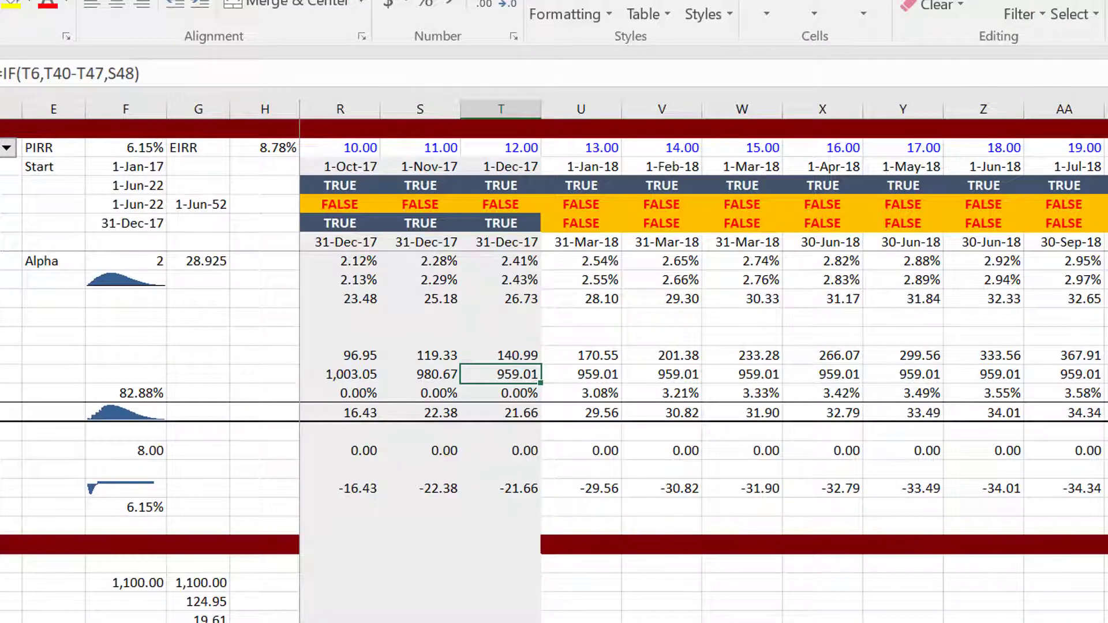
pyautogui.press('pageup')
pyautogui.press('pageup')
pyautogui.press('Down')
pyautogui.press('Down')
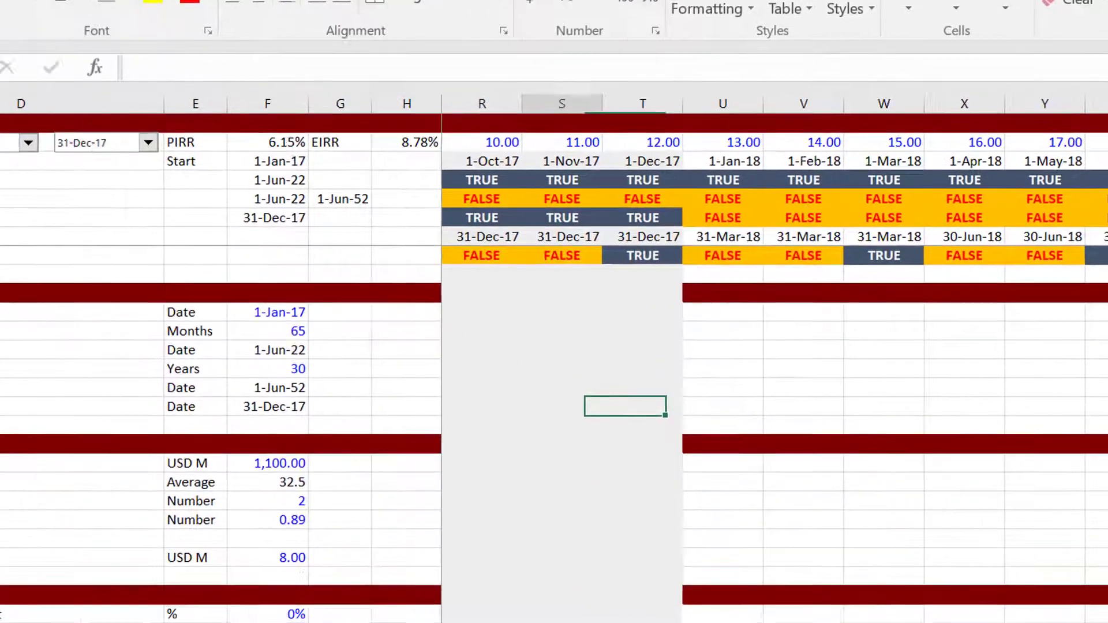
# Set the Debt Percent under Financing Assumptions to 80%.
pyautogui.press('Left')
pyautogui.press('Left')
pyautogui.press('Down')
pyautogui.press('Down')
pyautogui.press('Down')
pyautogui.press('Down')
pyautogui.press('Down')
pyautogui.press('Down')
pyautogui.press('Down')
pyautogui.press('Down')
pyautogui.press('Down')
pyautogui.press('Down')
pyautogui.press('Down')
pyautogui.press('Down')
pyautogui.press('Down')
pyautogui.press('Down')
pyautogui.press('Down')
pyautogui.press('Down')
pyautogui.press('Down')
pyautogui.press('Down')
pyautogui.press('Down')
pyautogui.press('Down')
pyautogui.press('Down')
pyautogui.press('Down')
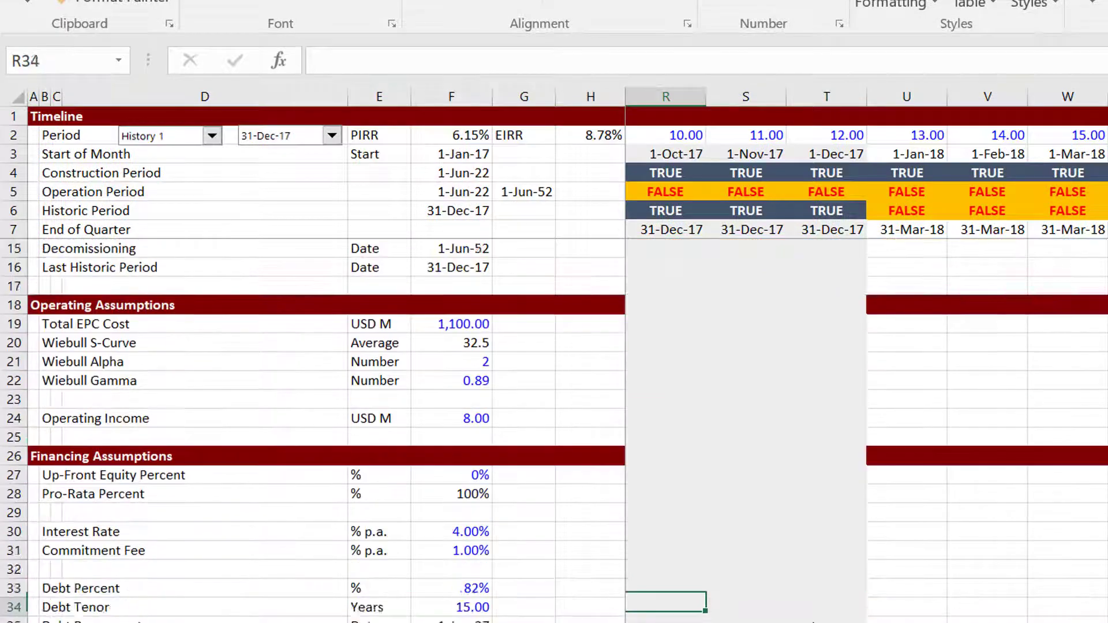
pyautogui.press('Left')
pyautogui.press('Left')
pyautogui.press('Up')
pyautogui.press('Up')
pyautogui.press('Left')
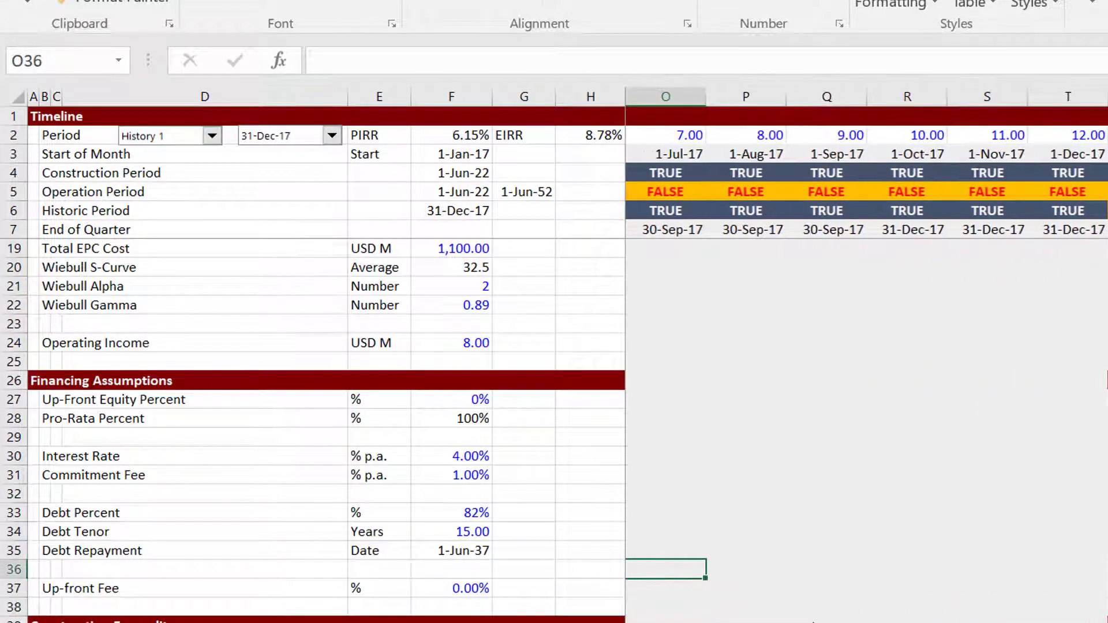
pyautogui.press('Home')
pyautogui.press('Right')
pyautogui.press('Right')
pyautogui.press('Right')
pyautogui.press('Right')
pyautogui.press('Right')
pyautogui.press('Up')
pyautogui.press('Up')
pyautogui.press('Up')
pyautogui.write('8')
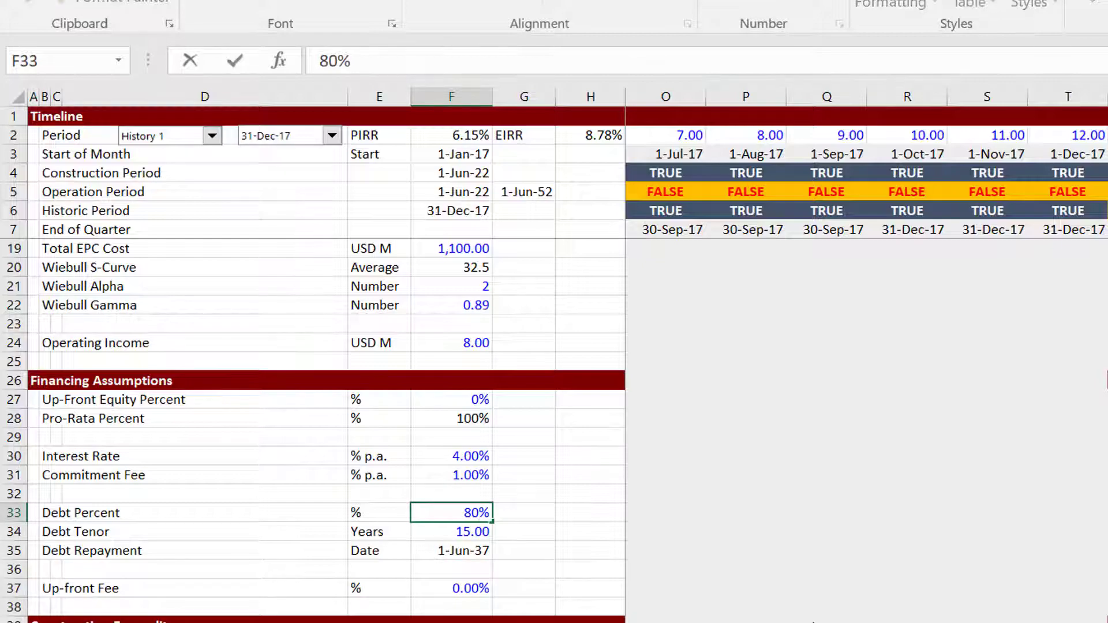
pyautogui.write('0')
pyautogui.press('Down')
# Go down from the financing assumptions through the Aggregate Sources and Uses of Funds section to Total Funding Needs.
pyautogui.press('Down')
pyautogui.press('Down')
pyautogui.press('Down')
pyautogui.press('Down')
pyautogui.press('Down')
pyautogui.press('Down')
pyautogui.press('Down')
pyautogui.press('Down')
pyautogui.press('Down')
pyautogui.press('Down')
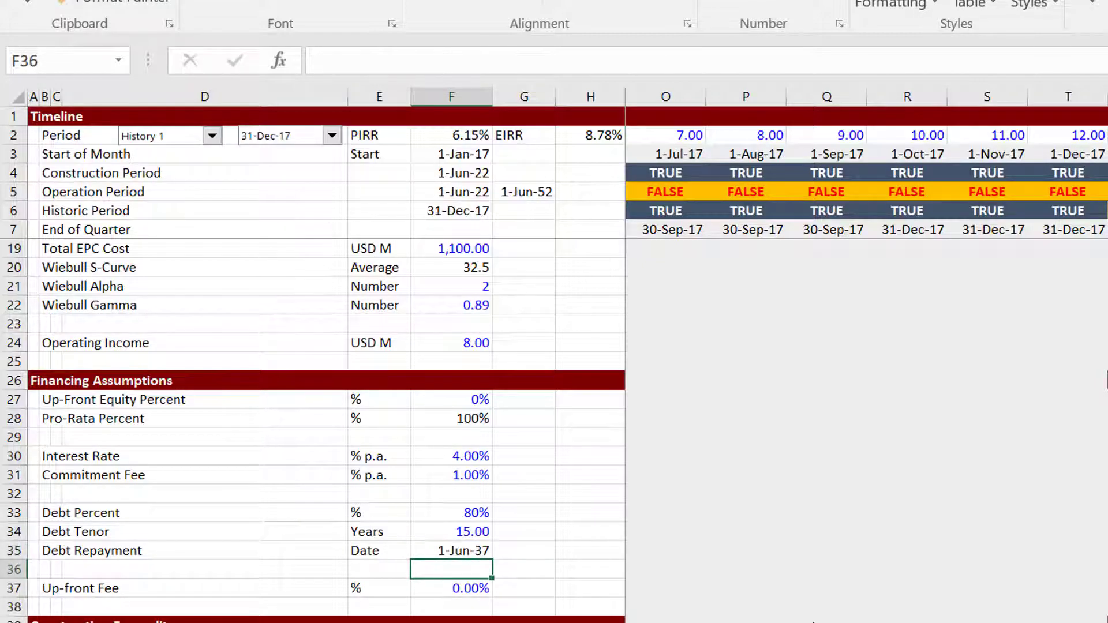
pyautogui.press('Down')
pyautogui.press('Down')
pyautogui.press('Down')
pyautogui.press('Down')
pyautogui.press('Down')
pyautogui.press('Down')
pyautogui.press('Down')
pyautogui.press('Down')
pyautogui.press('Down')
pyautogui.press('Down')
pyautogui.press('Down')
pyautogui.press('Down')
pyautogui.press('Down')
pyautogui.press('Down')
pyautogui.press('Down')
pyautogui.press('Down')
pyautogui.press('Down')
pyautogui.press('Down')
pyautogui.press('Down')
pyautogui.press('Down')
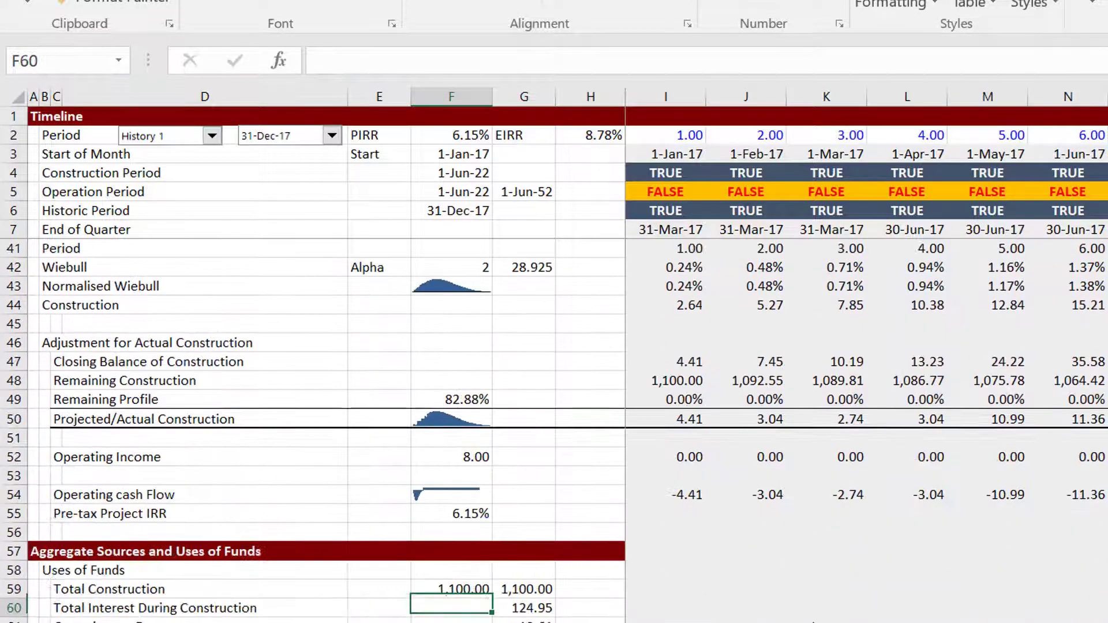
pyautogui.press('Down')
pyautogui.press('Down')
pyautogui.press('Down')
pyautogui.press('Down')
pyautogui.press('Down')
pyautogui.press('Down')
pyautogui.press('Down')
pyautogui.press('Down')
pyautogui.press('Down')
pyautogui.press('Down')
pyautogui.press('Down')
pyautogui.press('Down')
pyautogui.press('Down')
pyautogui.press('Down')
pyautogui.press('Down')
pyautogui.press('Down')
pyautogui.press('Down')
pyautogui.press('Down')
pyautogui.press('Down')
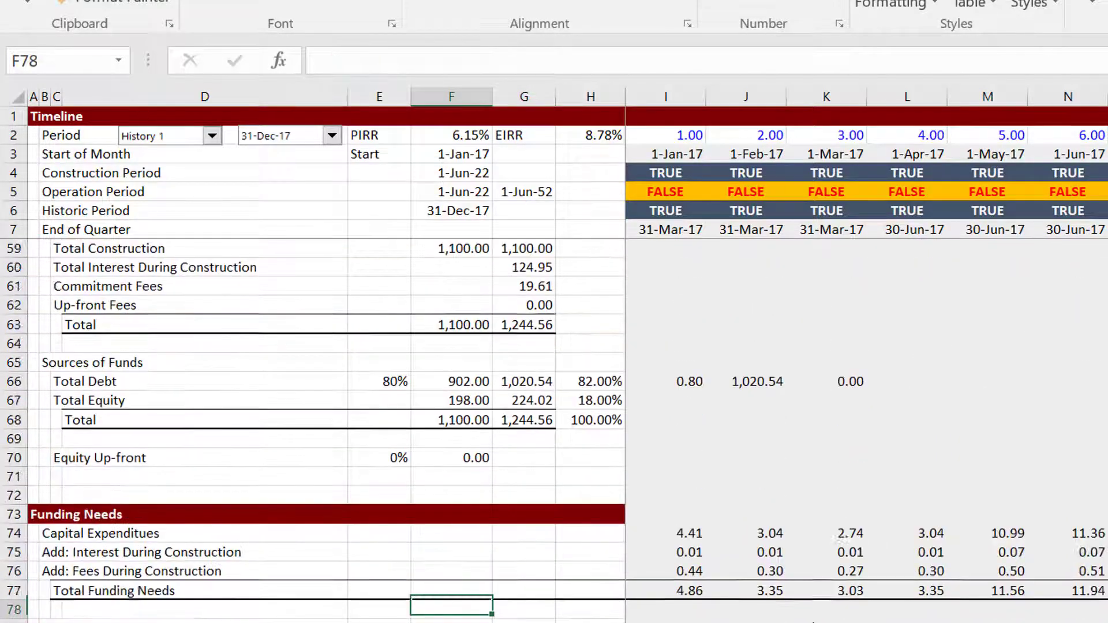
# Continue down to the Total Debt and Remaining Debt Balance rows and inspect the Opening Debt Balance (Actual) formula in J94.
pyautogui.press('Down')
pyautogui.press('Down')
pyautogui.press('Down')
pyautogui.press('Down')
pyautogui.press('Down')
pyautogui.press('Down')
pyautogui.press('Down')
pyautogui.press('Down')
pyautogui.press('Down')
pyautogui.press('Down')
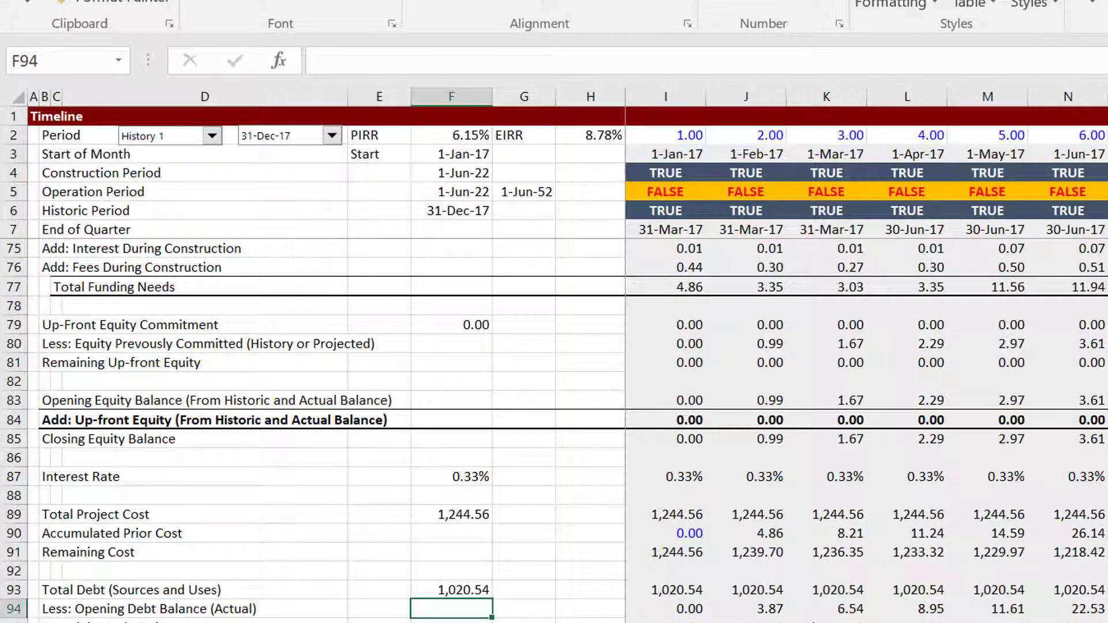
pyautogui.press('Right')
pyautogui.press('Right')
pyautogui.press('Right')
pyautogui.press('Right')
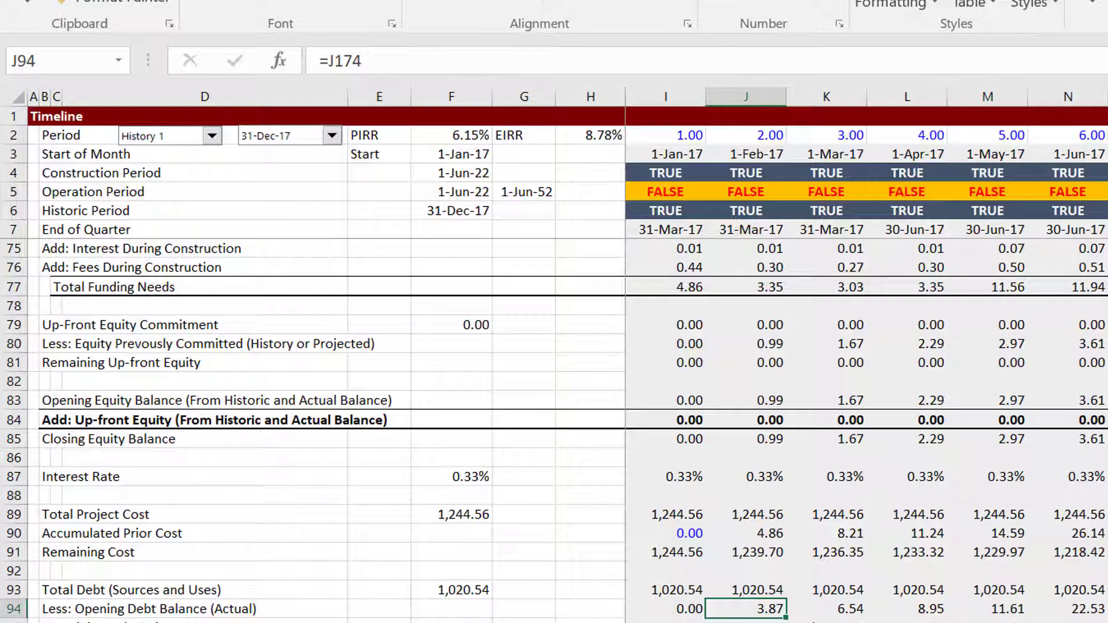
pyautogui.press('Down')
pyautogui.press('Up')
pyautogui.press('Up')
pyautogui.press('Up')
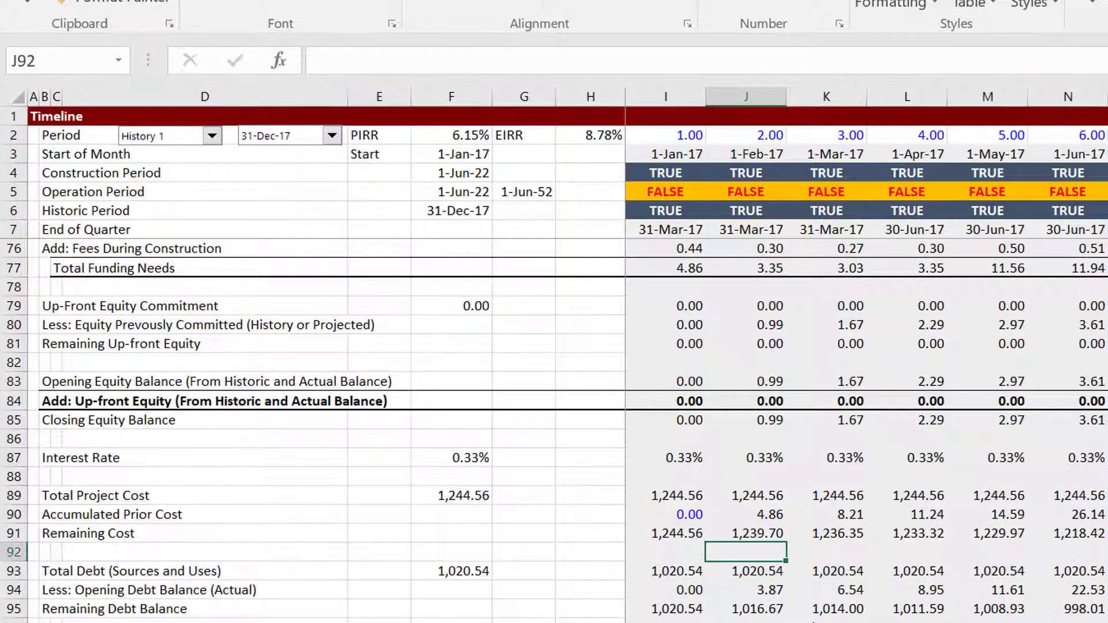
# Return to Sources of Funds and inspect the Total Debt percentage formula in H66.
pyautogui.press('pageup')
pyautogui.press('Left')
pyautogui.press('Left')
pyautogui.press('Up')
pyautogui.press('Left')
pyautogui.press('Up')
pyautogui.press('Up')
pyautogui.press('Up')
pyautogui.press('Up')
pyautogui.press('Up')
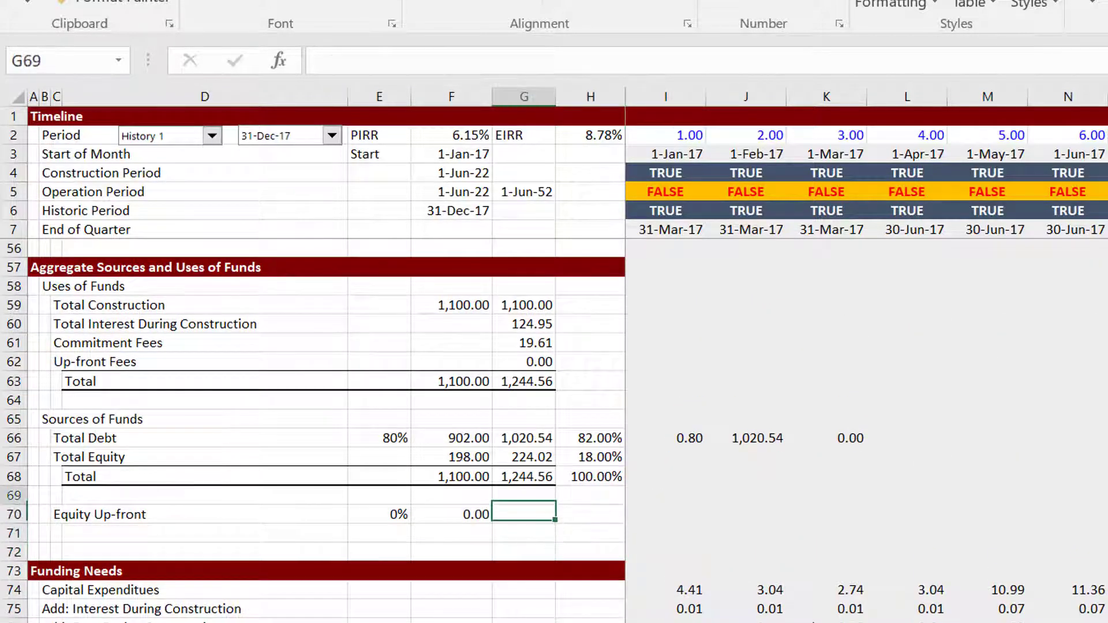
pyautogui.press('Right')
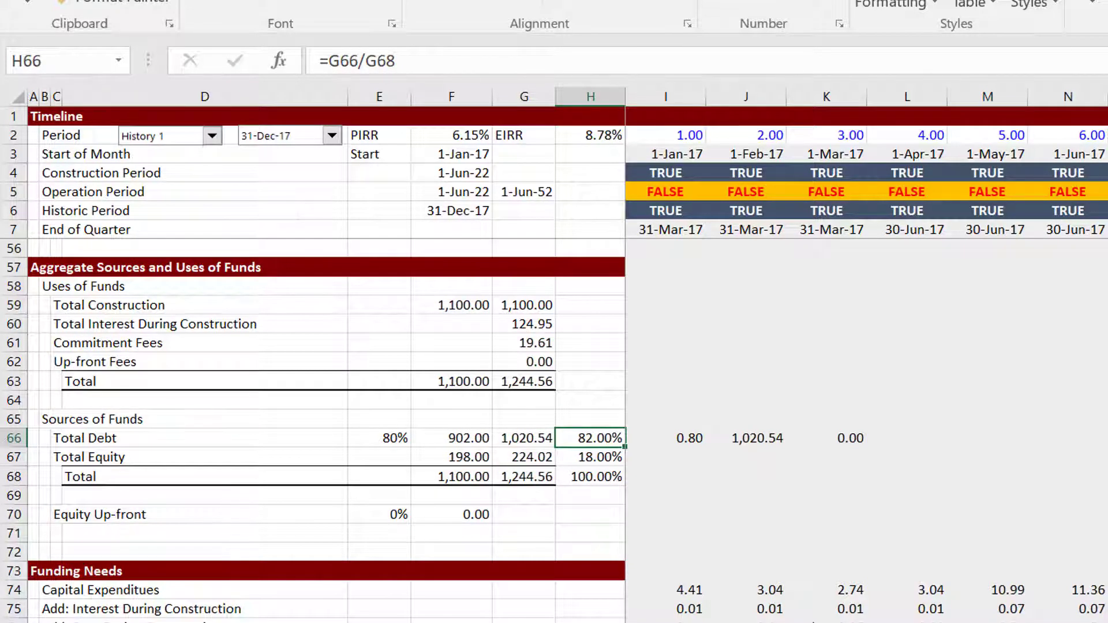
pyautogui.press('Up')
pyautogui.press('Up')
pyautogui.press('Down')
pyautogui.press('Down')
pyautogui.press('Down')
# Go down past the equity and debt funding percent rows to the Re-financing with Term Loan row in Debt Schedule During Construction.
pyautogui.press('pagedown')
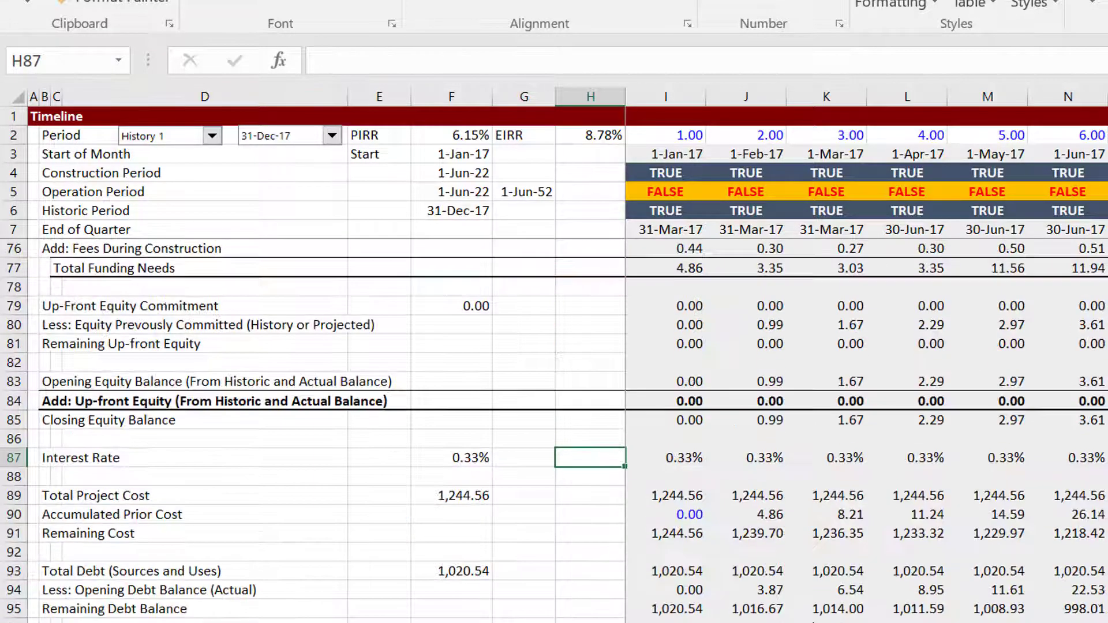
pyautogui.press('pagedown')
pyautogui.press('Down')
pyautogui.press('Down')
pyautogui.press('Right')
pyautogui.press('Right')
pyautogui.press('Down')
pyautogui.press('Down')
pyautogui.press('Down')
pyautogui.press('Down')
pyautogui.press('Down')
pyautogui.press('Down')
pyautogui.press('Right')
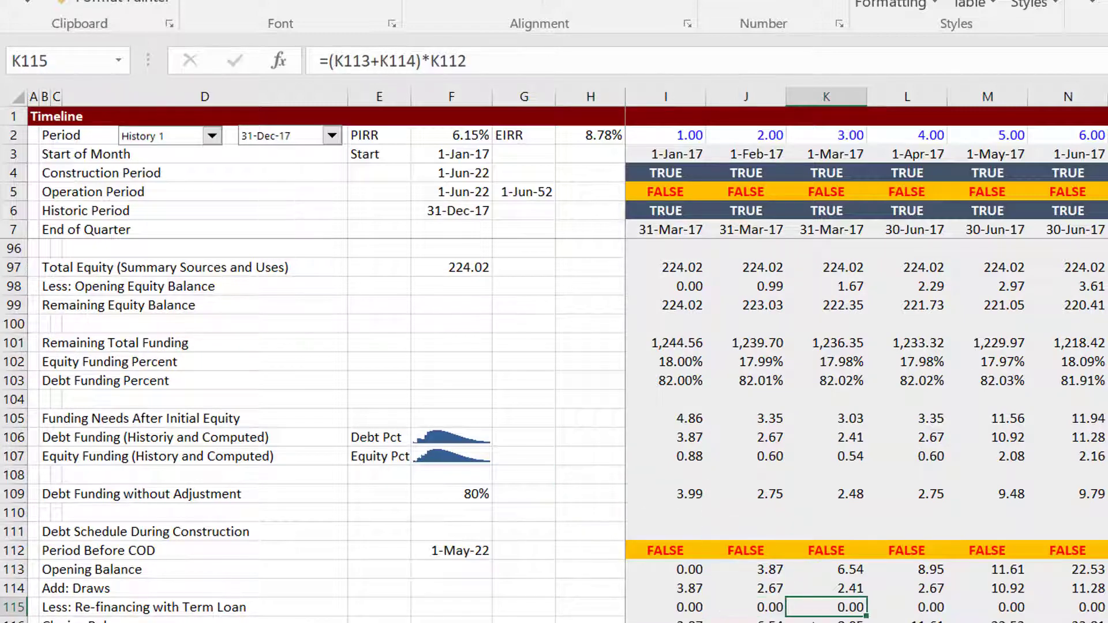
# Follow row 115 across the forecast months to the end of construction to examine the debt funding percent and term loan re-financing.
pyautogui.press('Right')
pyautogui.press('Right')
pyautogui.press('Right')
pyautogui.press('Right')
pyautogui.press('Right')
pyautogui.press('Right')
pyautogui.press('Right')
pyautogui.press('Right')
pyautogui.press('Right')
pyautogui.press('Right')
pyautogui.press('Right')
pyautogui.press('Right')
pyautogui.press('Right')
pyautogui.press('Right')
pyautogui.press('Right')
pyautogui.press('Right')
pyautogui.press('Right')
pyautogui.press('Right')
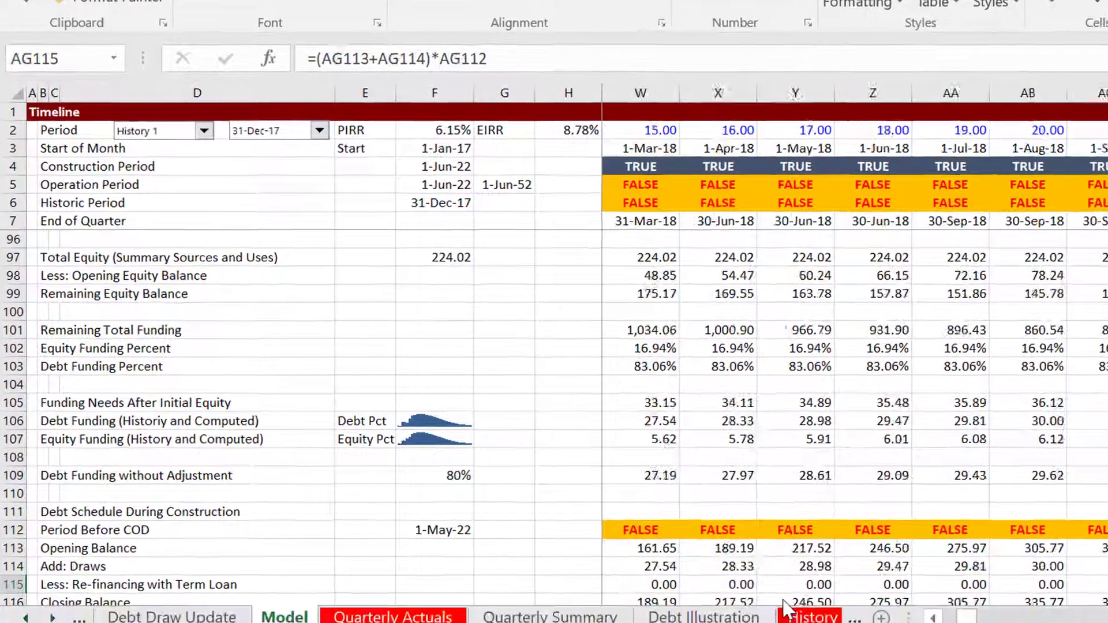
pyautogui.press('Right')
pyautogui.press('Right')
pyautogui.press('Right')
pyautogui.press('Right')
pyautogui.press('Right')
pyautogui.press('Right')
pyautogui.press('Right')
pyautogui.press('Right')
pyautogui.press('Right')
pyautogui.press('Right')
pyautogui.press('Right')
pyautogui.press('Right')
pyautogui.press('Right')
pyautogui.press('Right')
pyautogui.press('Right')
pyautogui.press('Right')
pyautogui.press('Right')
pyautogui.press('Right')
pyautogui.press('Right')
pyautogui.press('Right')
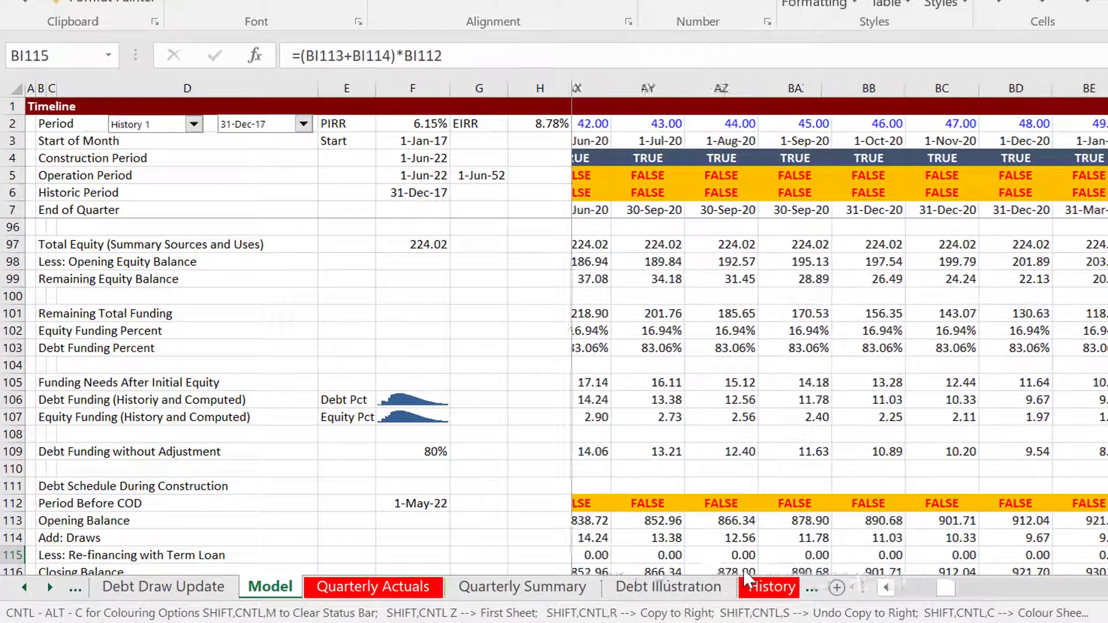
pyautogui.press('Right')
pyautogui.press('Right')
pyautogui.press('Right')
pyautogui.press('Right')
pyautogui.press('Right')
pyautogui.press('Right')
pyautogui.press('Right')
pyautogui.press('Right')
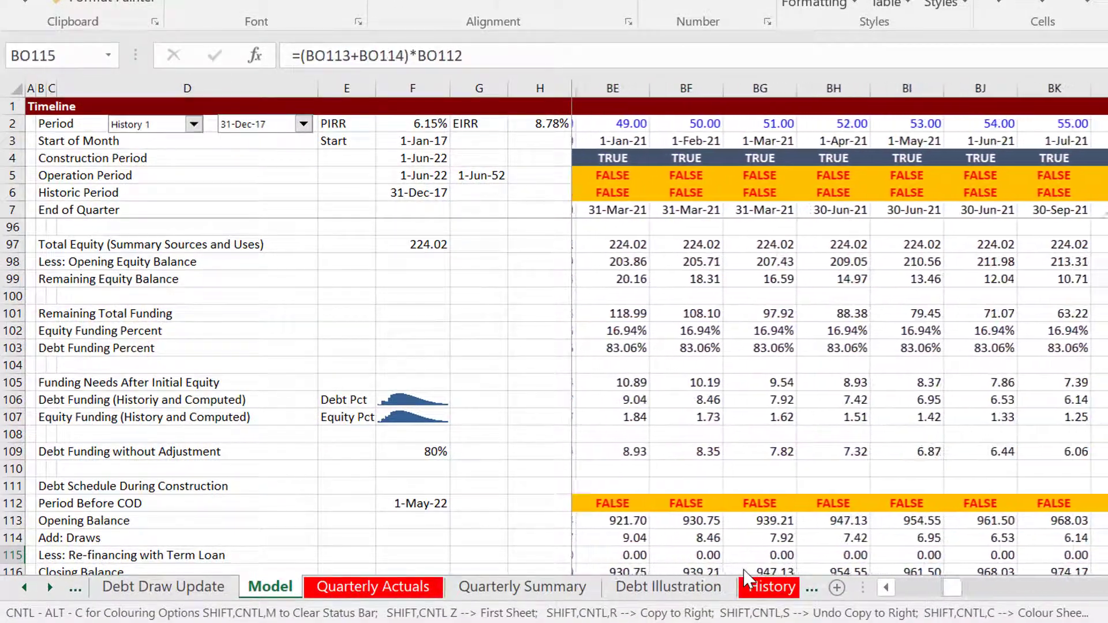
pyautogui.press('Right')
pyautogui.press('Right')
pyautogui.press('Right')
pyautogui.press('Right')
pyautogui.press('Right')
pyautogui.press('Right')
pyautogui.press('Right')
pyautogui.press('Right')
pyautogui.press('Right')
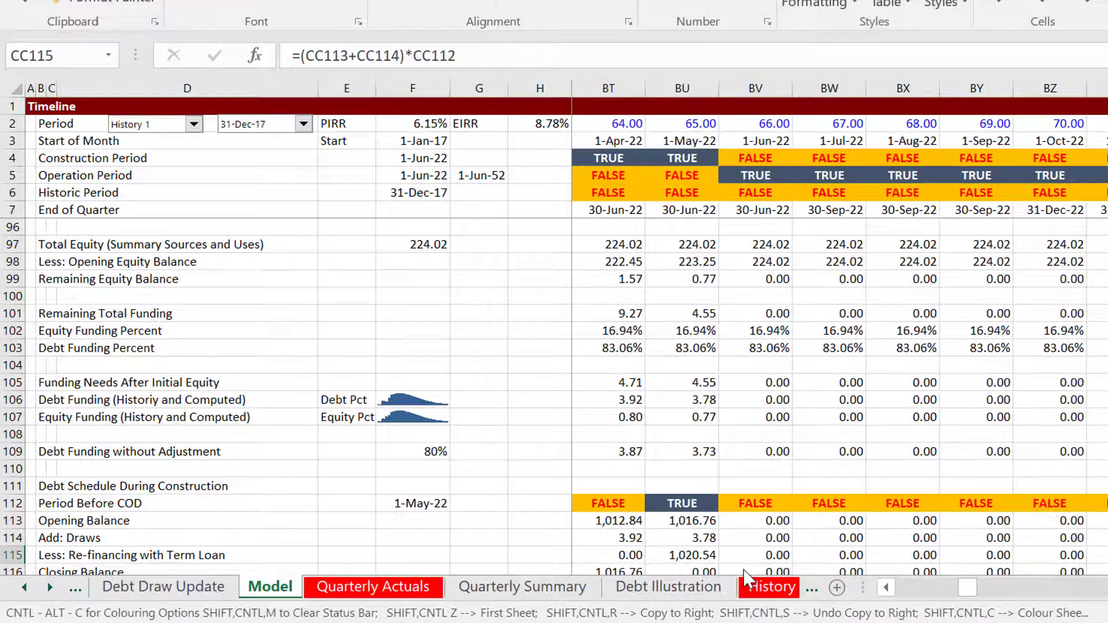
# Go back along the Debt Schedule During Construction to the final construction month and inspect the Opening Balance formula in BU113.
pyautogui.press('Left')
pyautogui.press('Left')
pyautogui.press('Left')
pyautogui.press('Left')
pyautogui.press('Left')
pyautogui.press('Left')
pyautogui.press('Up')
pyautogui.press('Up')
pyautogui.press('Right')
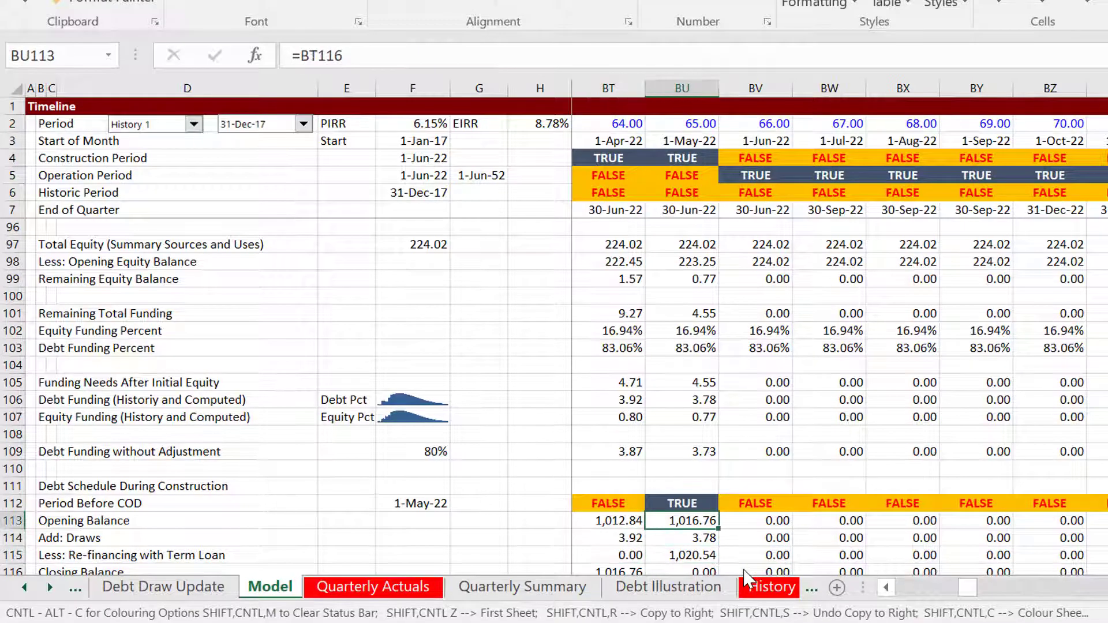
# Go down column BU past interest during construction and commitment fees to examine the Debt Repayment and Post Construction schedule and the Cash Flow section.
pyautogui.press('pagedown')
pyautogui.press('Down')
pyautogui.press('Down')
pyautogui.press('Down')
pyautogui.press('Down')
pyautogui.press('Down')
pyautogui.press('Down')
pyautogui.press('Down')
pyautogui.press('Down')
pyautogui.press('Down')
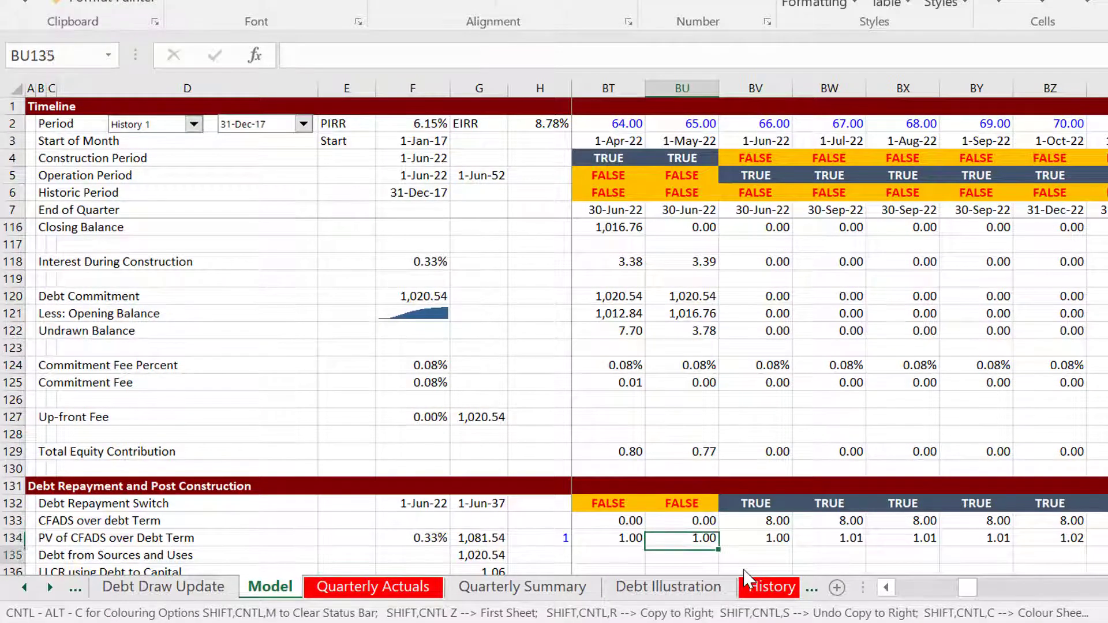
pyautogui.press('Down')
pyautogui.press('Down')
pyautogui.press('Down')
pyautogui.press('Down')
pyautogui.press('Down')
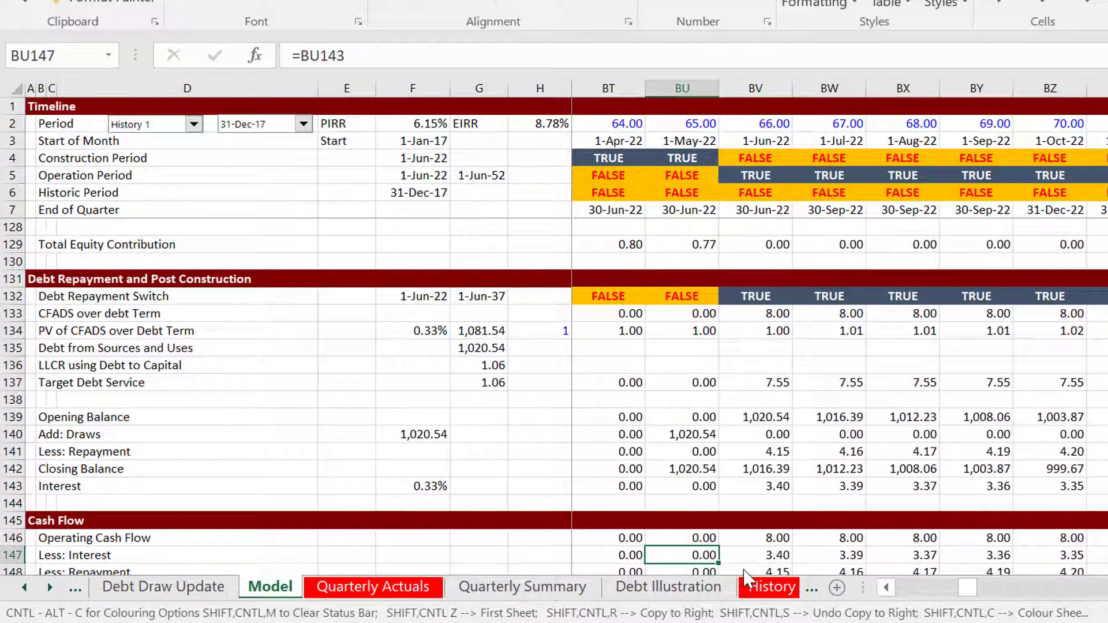
# Return up column BU to the Aggregate Sources and Uses of Funds section to review total debt and equity.
pyautogui.press('Up')
pyautogui.press('Up')
pyautogui.press('Up')
pyautogui.press('pageup')
pyautogui.press('pageup')
pyautogui.press('pageup')
pyautogui.press('pageup')
pyautogui.press('pageup')
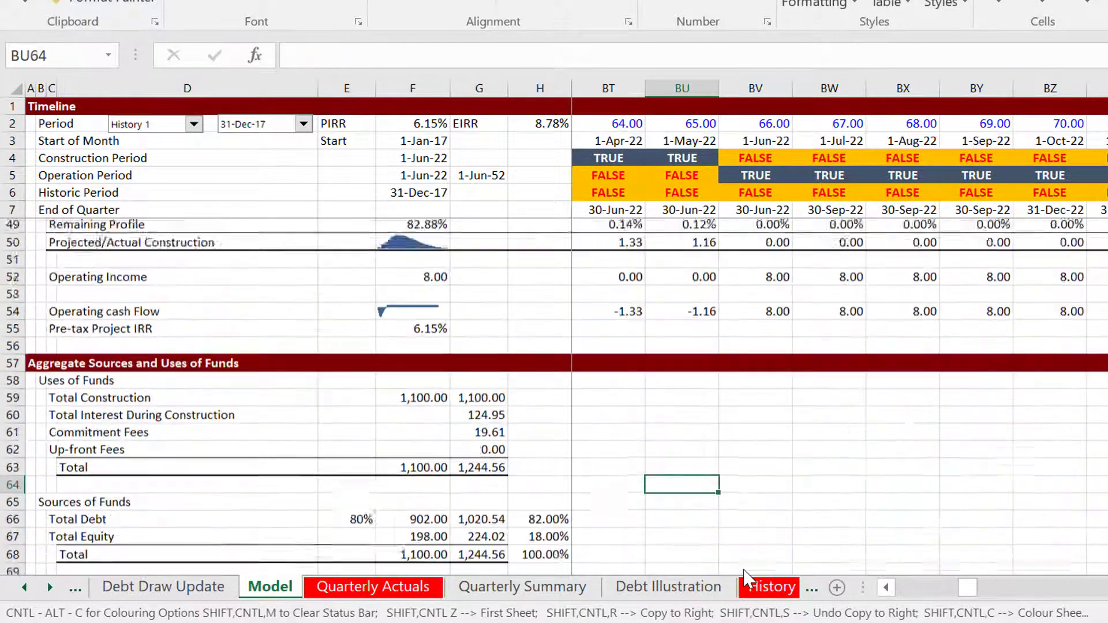
# Return to the first timeline months and inspect the Construction formula in J44 under Construction Expenditures.
pyautogui.press('Left')
pyautogui.press('Left')
pyautogui.hotkey('ctrl', 'Left')
pyautogui.press('Left')
pyautogui.press('Left')
pyautogui.press('Right')
pyautogui.press('Right')
pyautogui.press('Right')
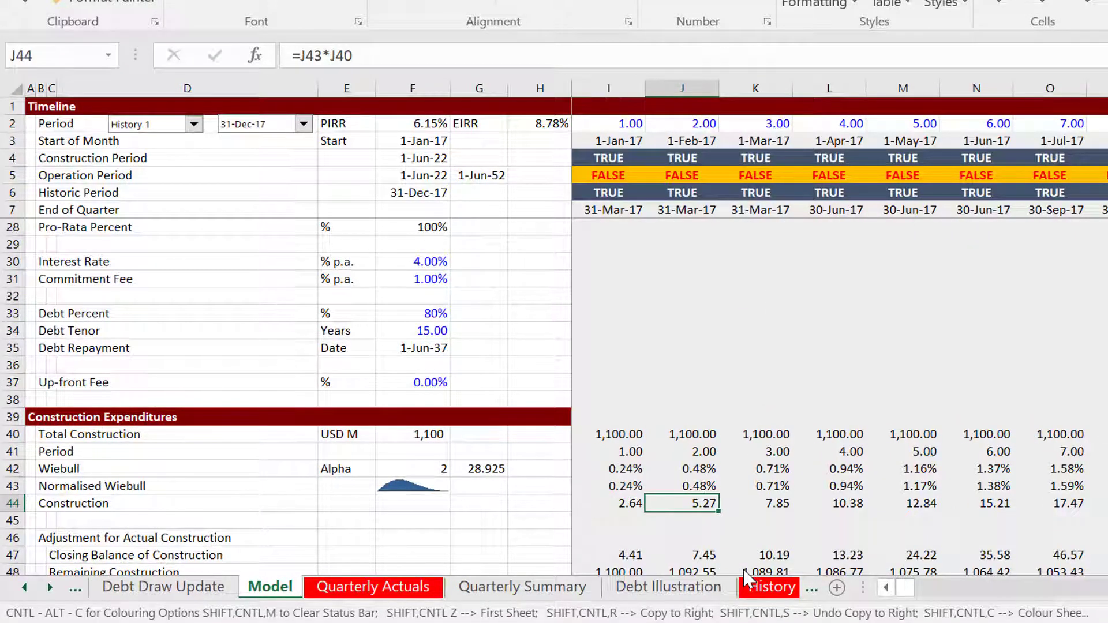
# Go down column J through the Aggregate Sources and Uses of Funds to just below the Equity Up-front row.
pyautogui.press('pagedown')
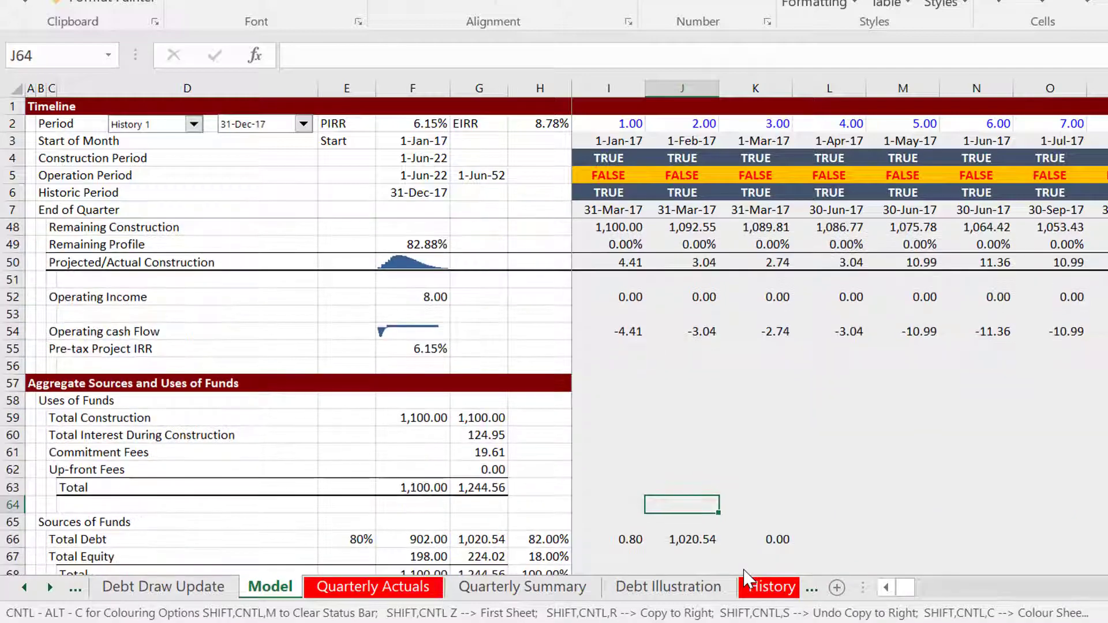
pyautogui.press('Down')
pyautogui.press('Down')
pyautogui.press('Down')
pyautogui.press('Down')
pyautogui.press('Down')
pyautogui.press('Down')
pyautogui.press('Down')
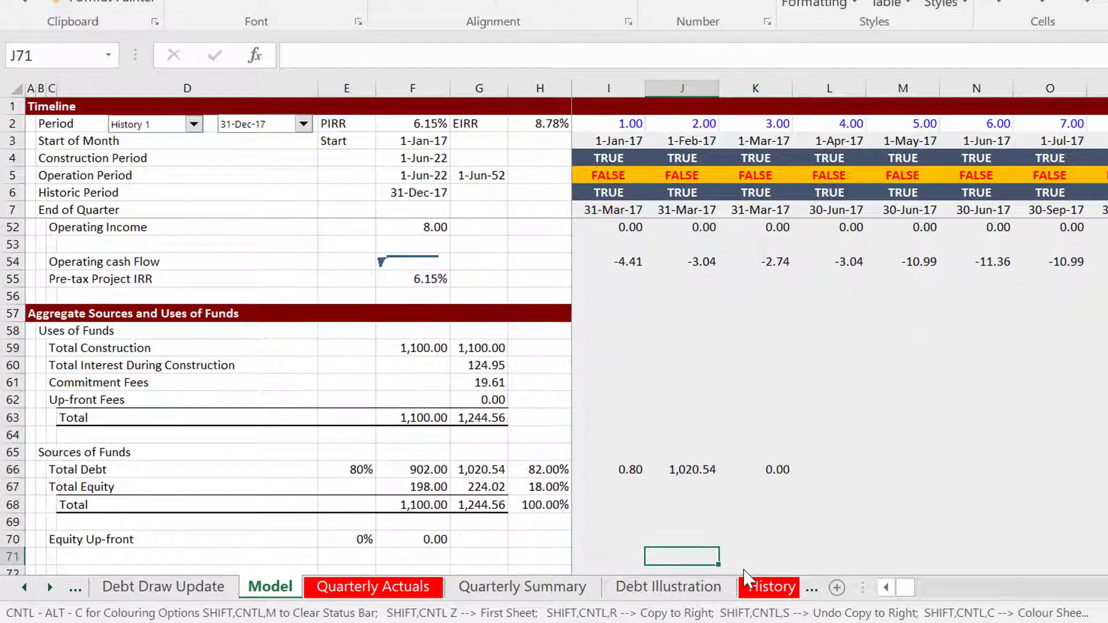
# Go back up to the Adjustment for Actual Construction rows and inspect the Operating Income formula in J52.
pyautogui.press('pageup')
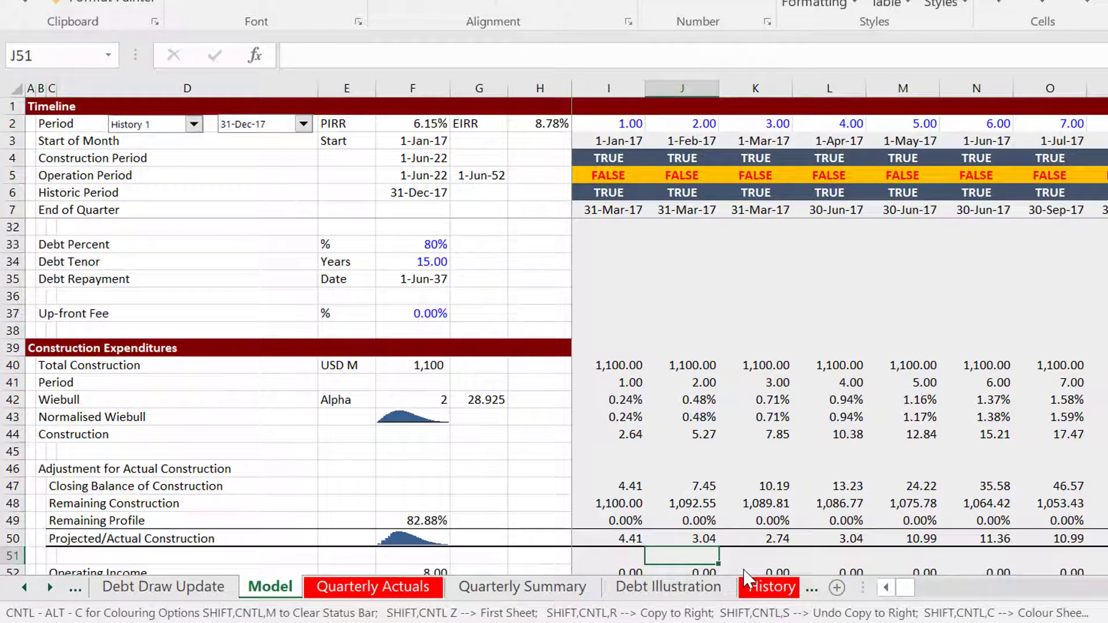
pyautogui.press('Down')
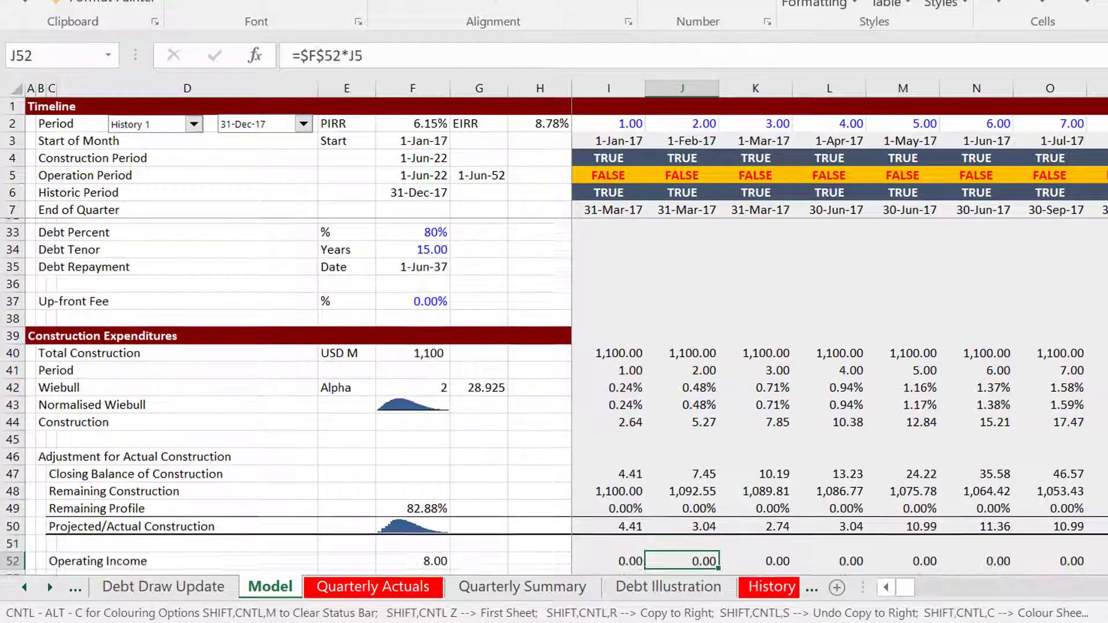
pyautogui.press('F10')
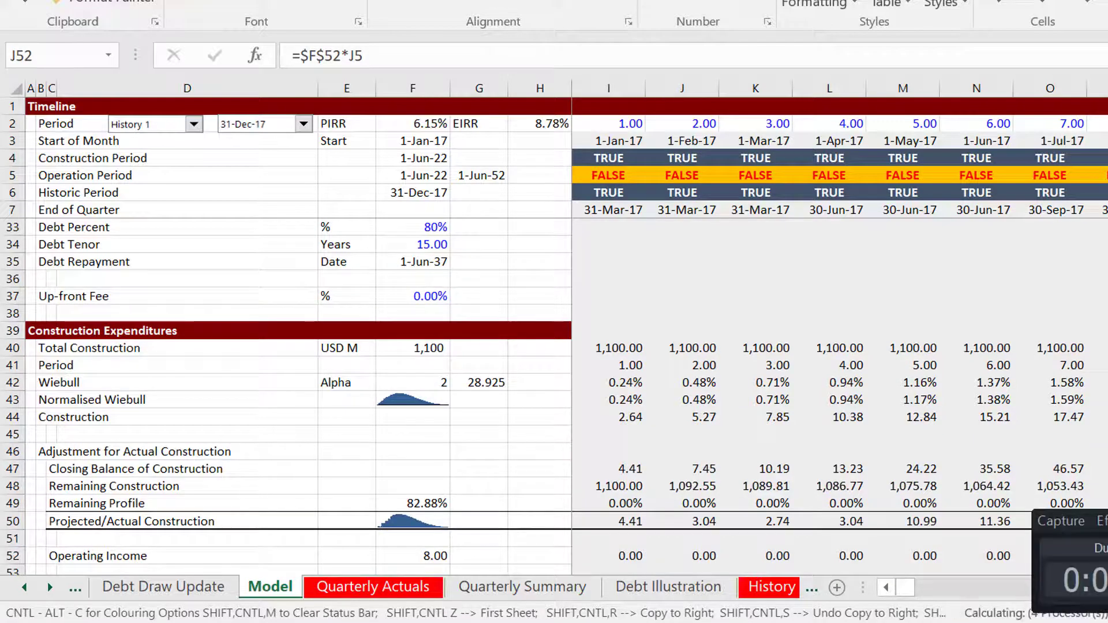